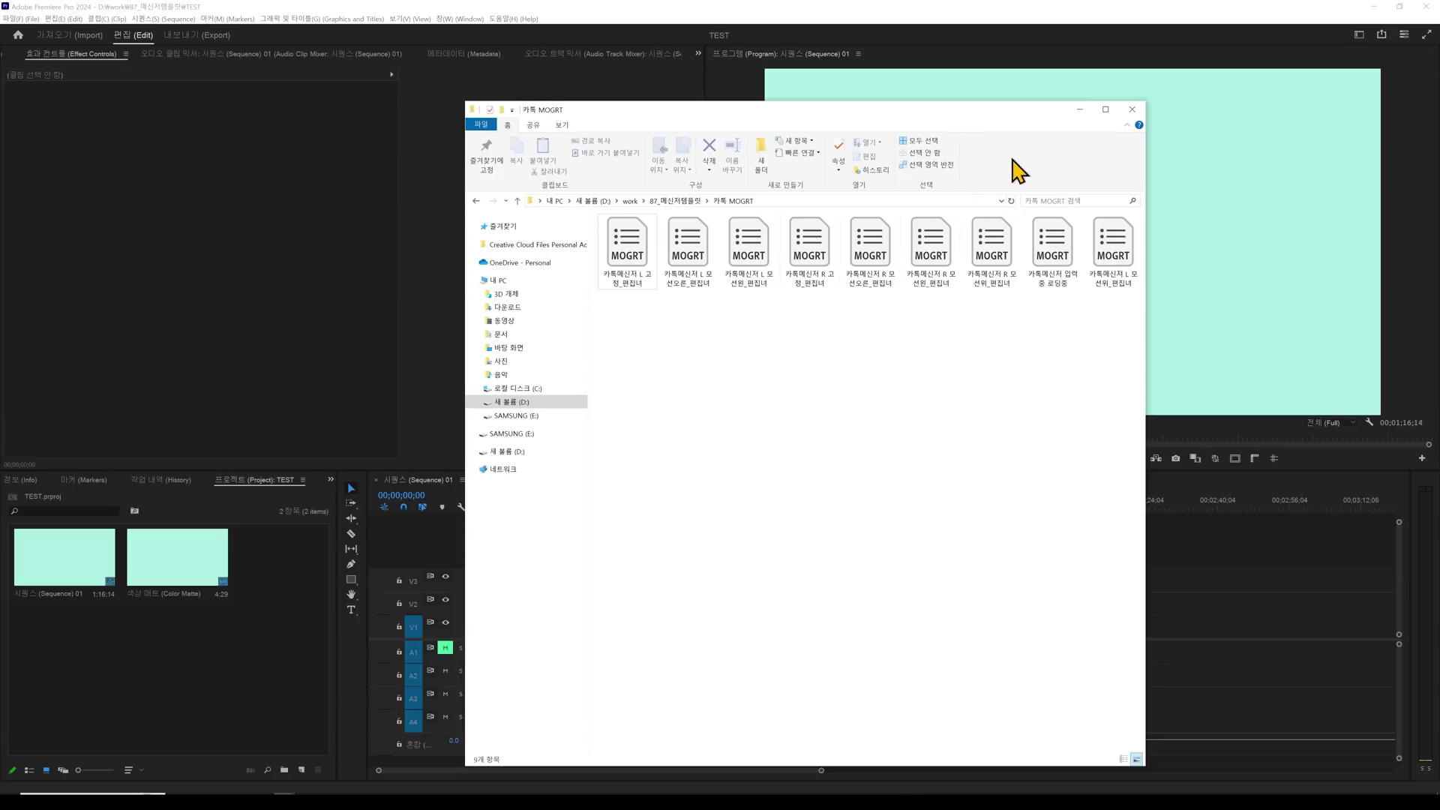
Put away the template folder window and switch the workspace to Captions and Graphics
left_click(1078, 111)
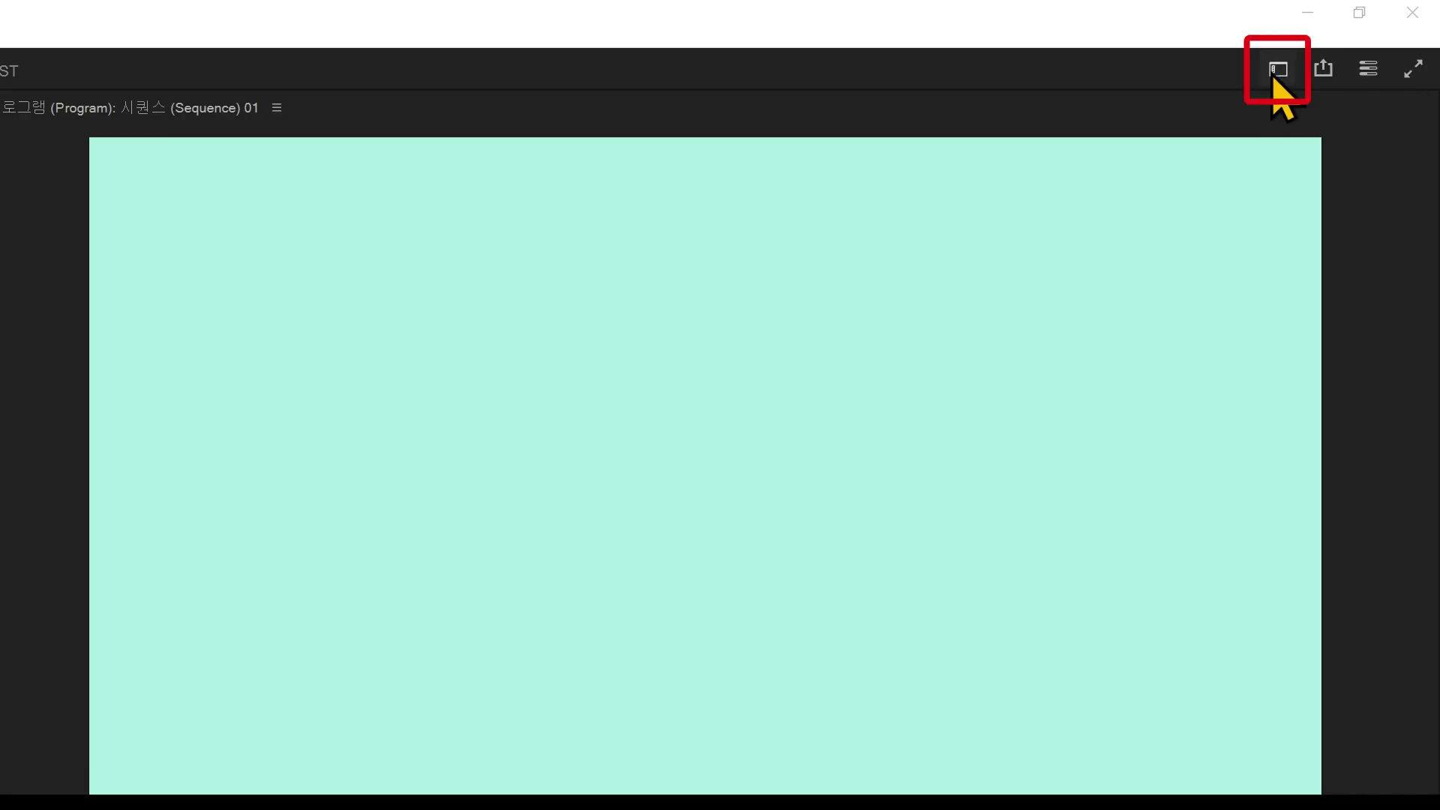
left_click(1278, 87)
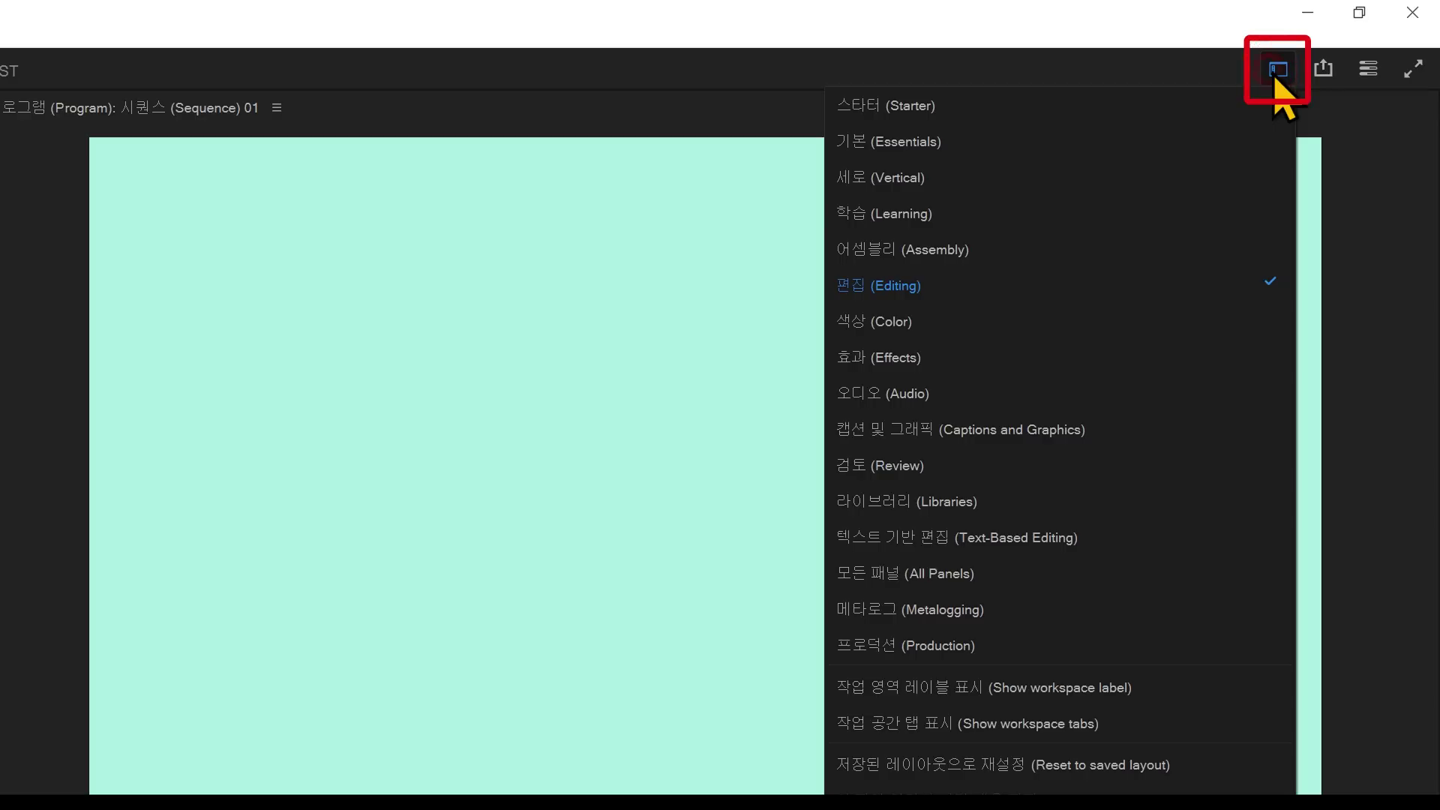
left_click(885, 441)
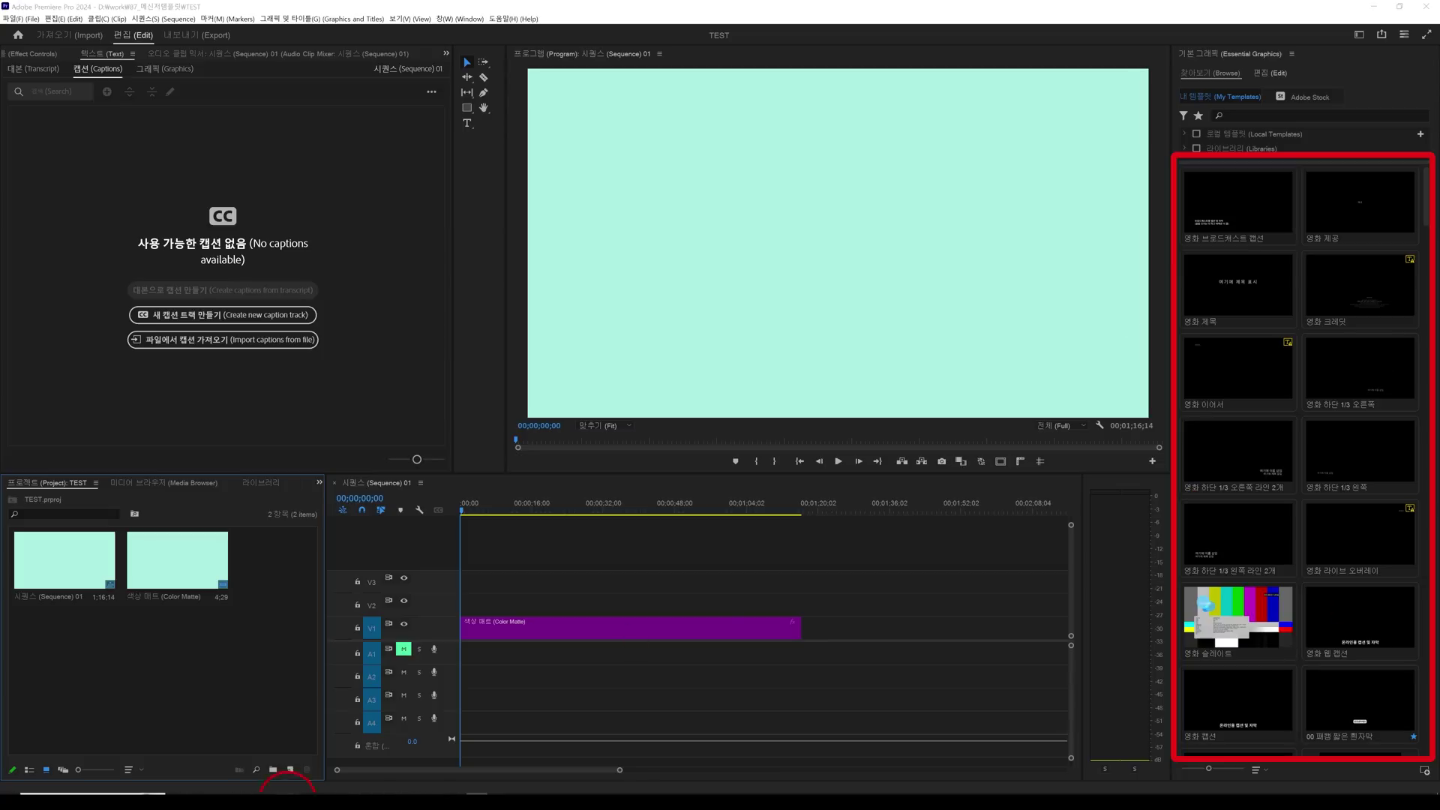
Add all nine MOGRT files from the 카톡 MOGRT folder to the Essential Graphics templates and put the folder window away
mouse_move(287, 793)
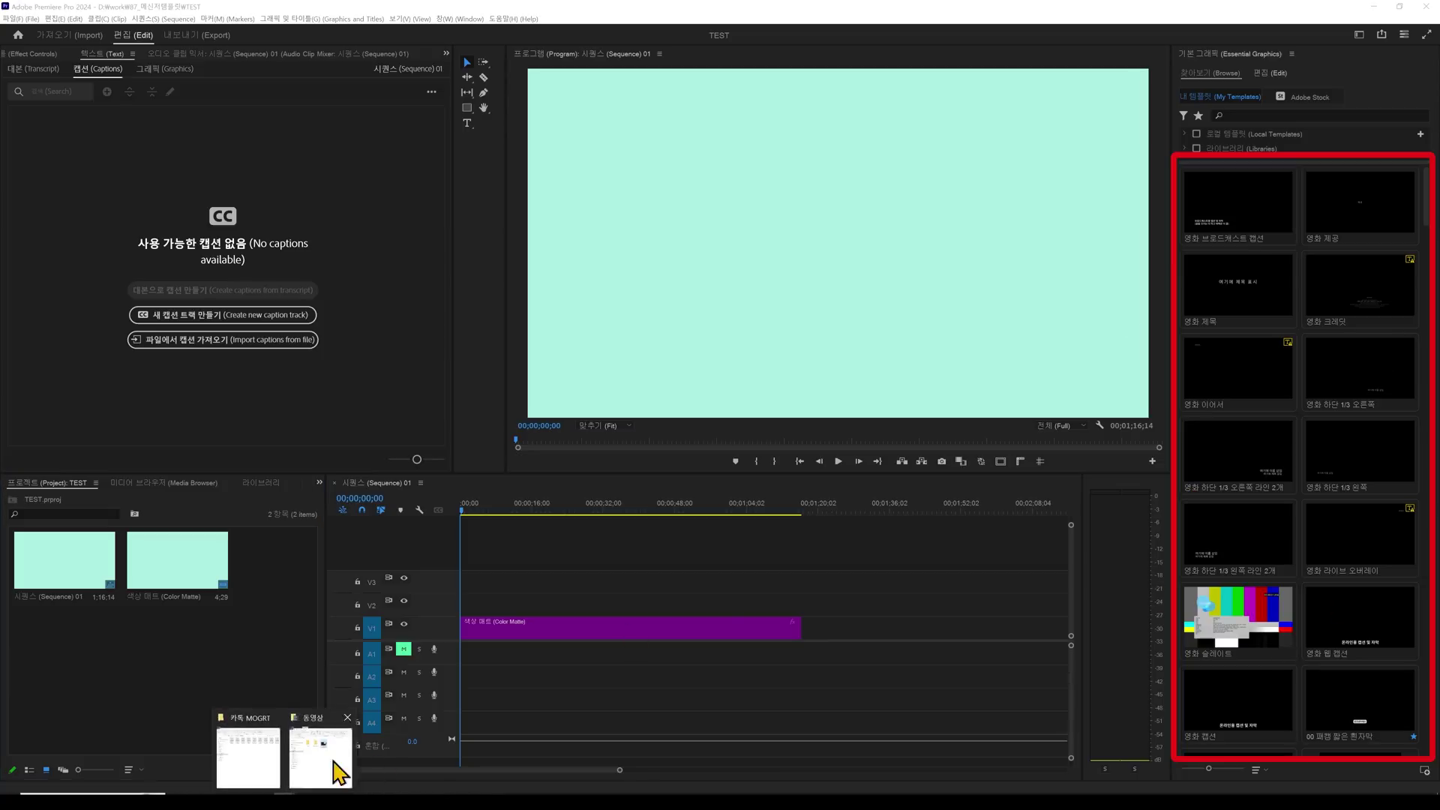
left_click(334, 765)
left_click_drag(1120, 346, 1310, 328)
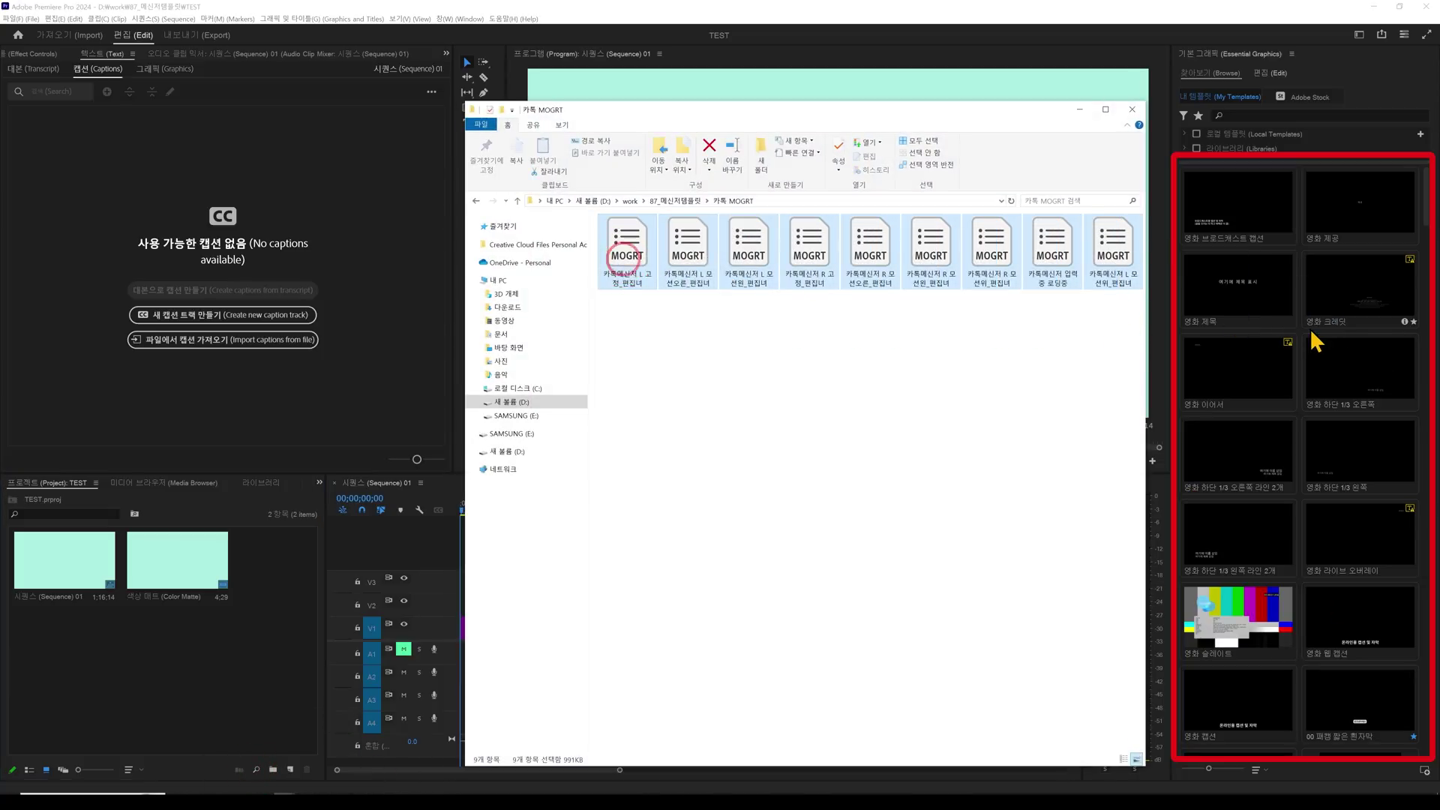
left_click(1080, 108)
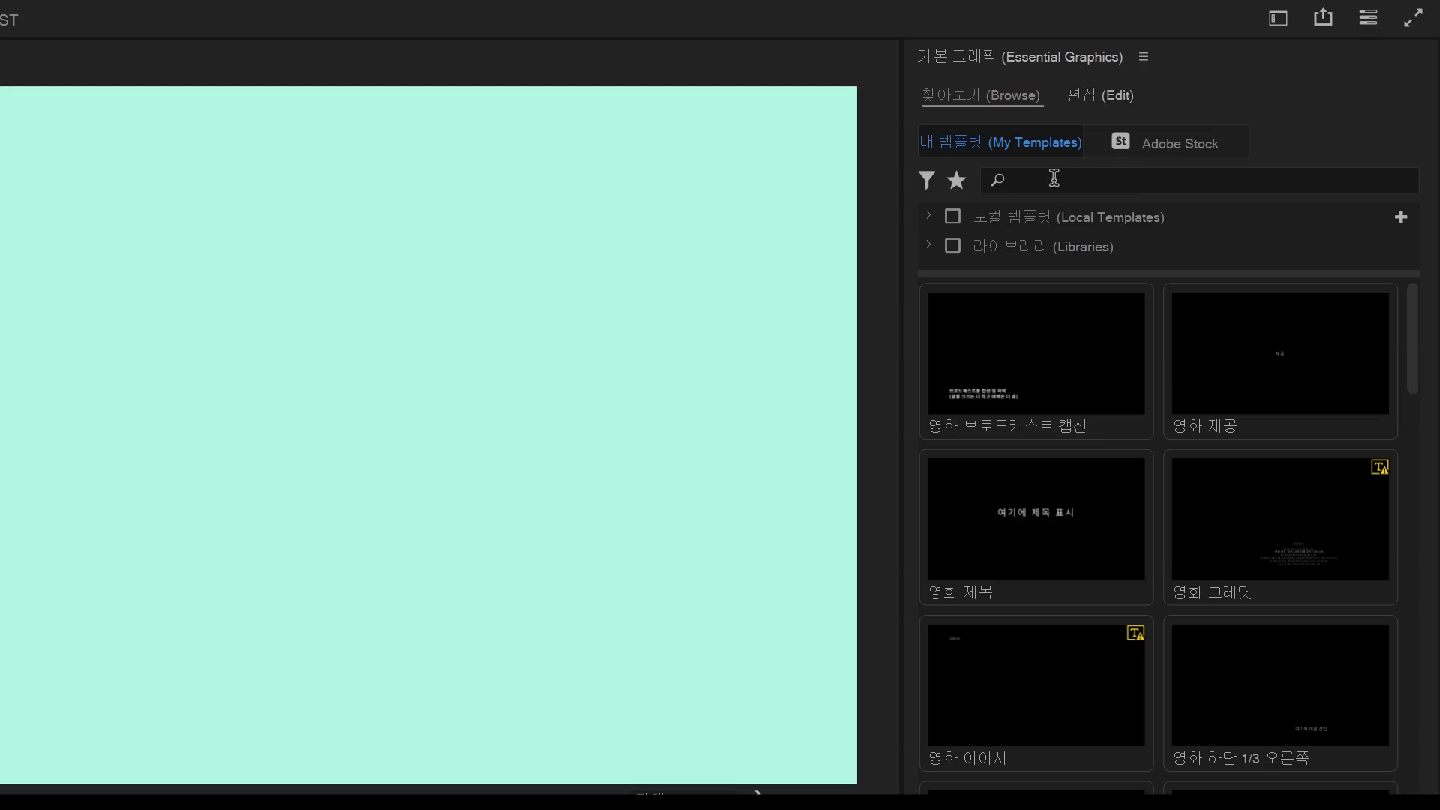
Search the templates for "카톡", place the yellow 카톡메신저 L 모션위 template at the start of V2, and play it
left_click(1234, 114)
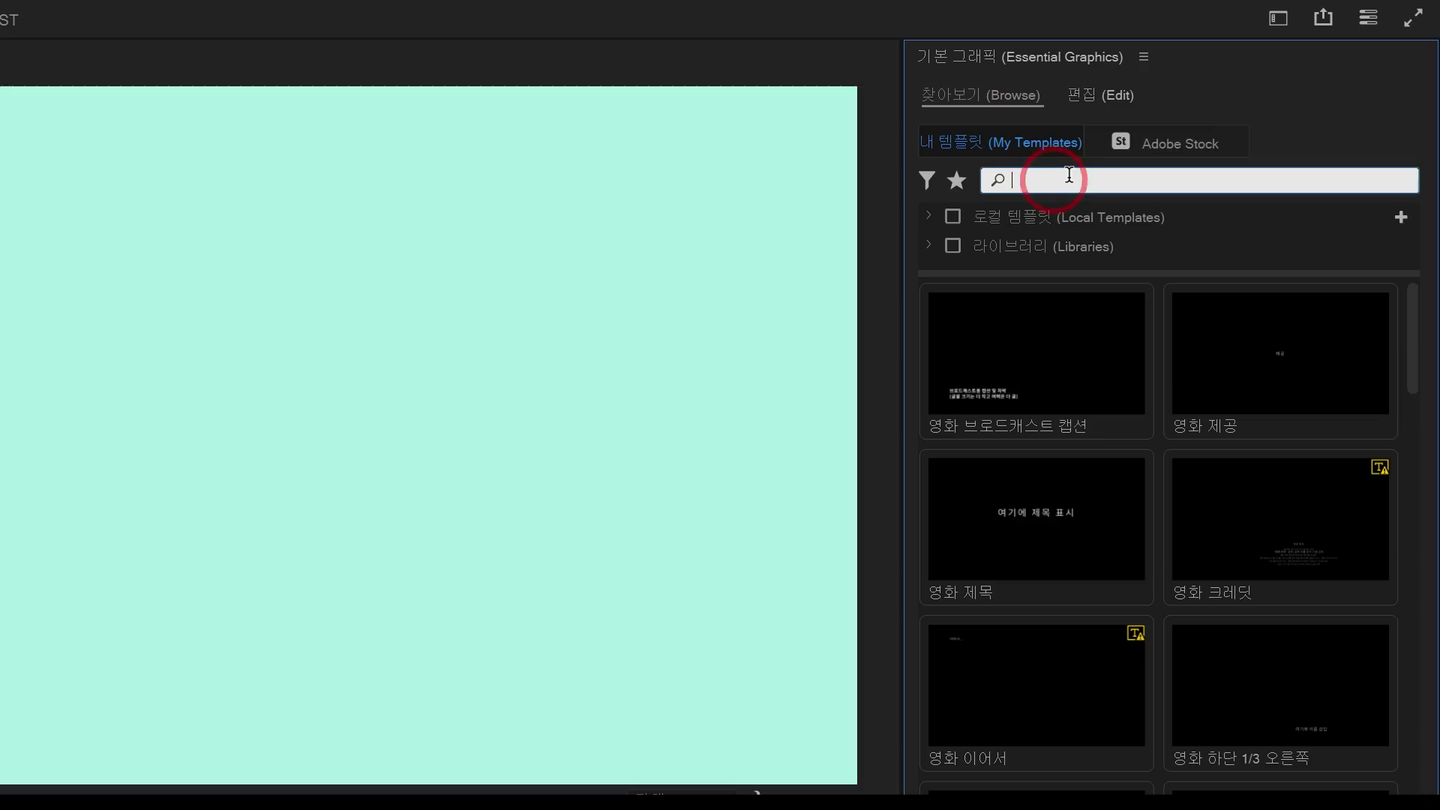
type("ㅋㅏ톡")
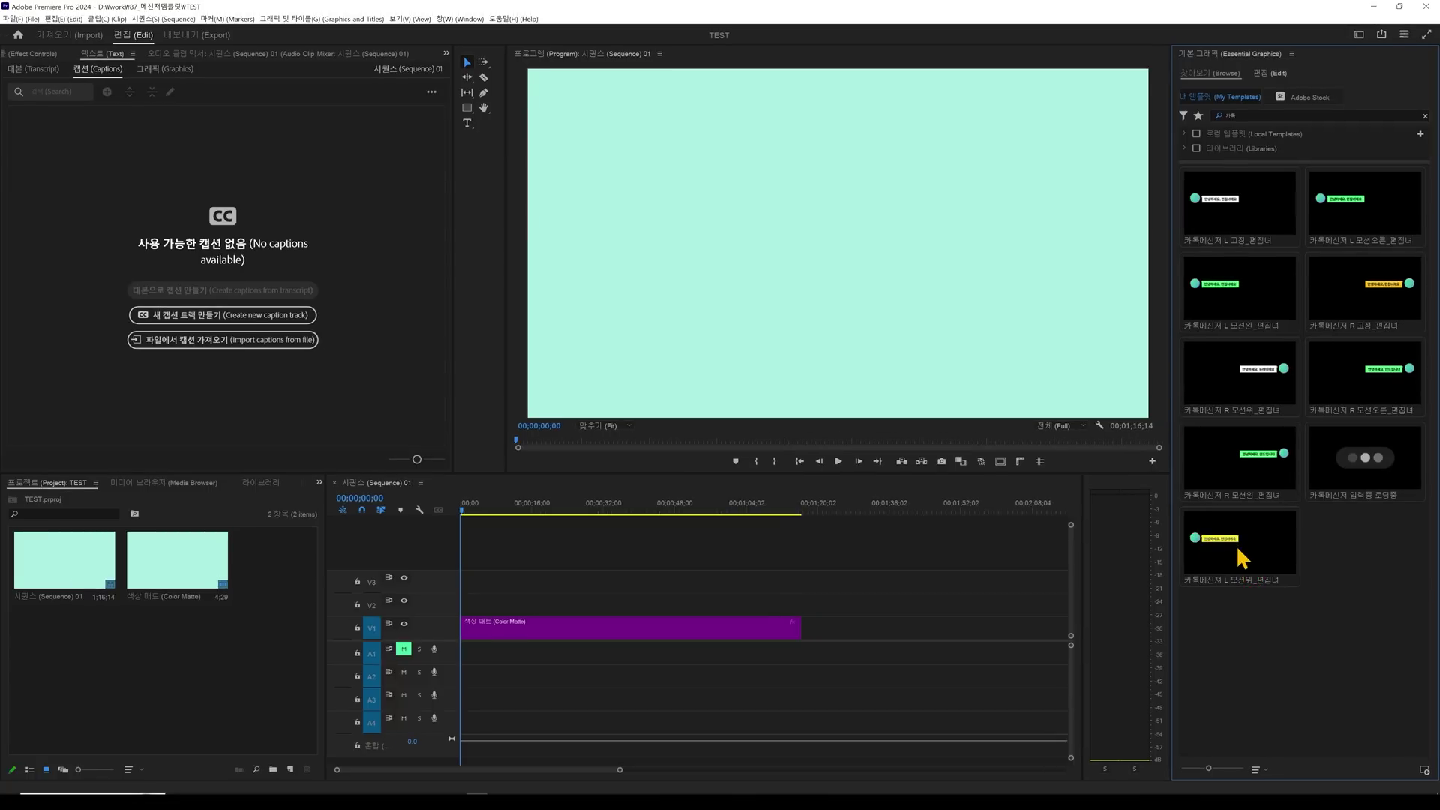
left_click_drag(1239, 551, 470, 606)
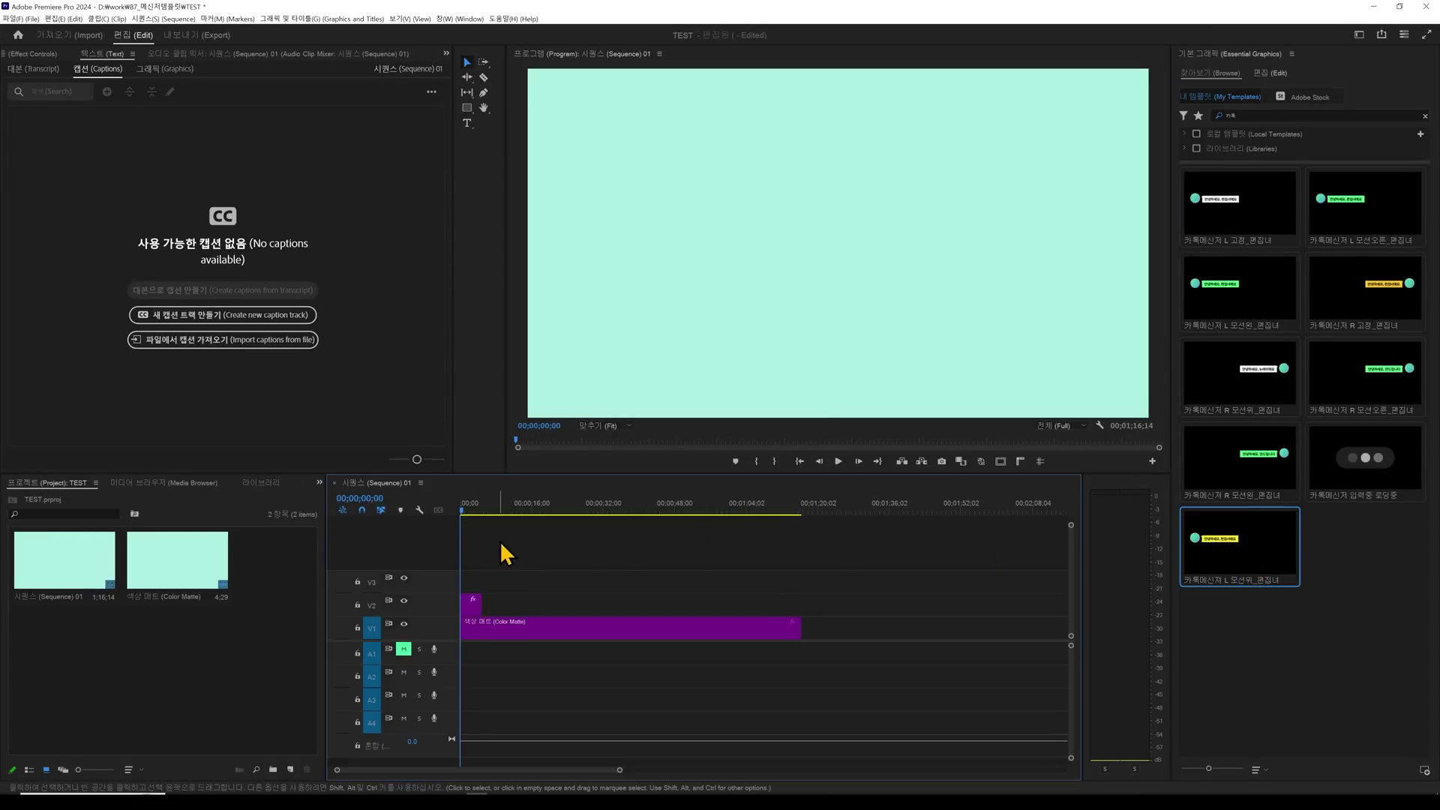
key("=")
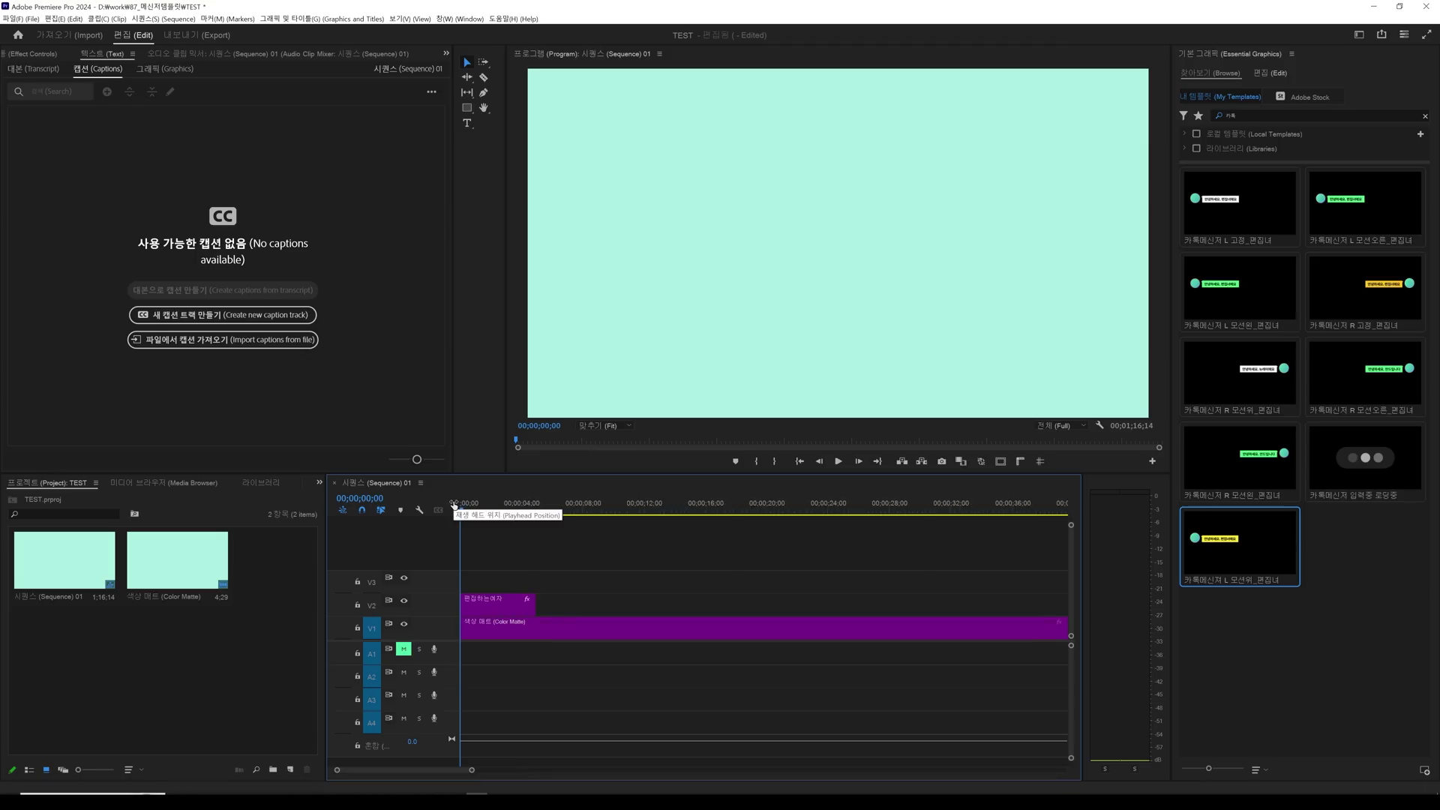
key("space")
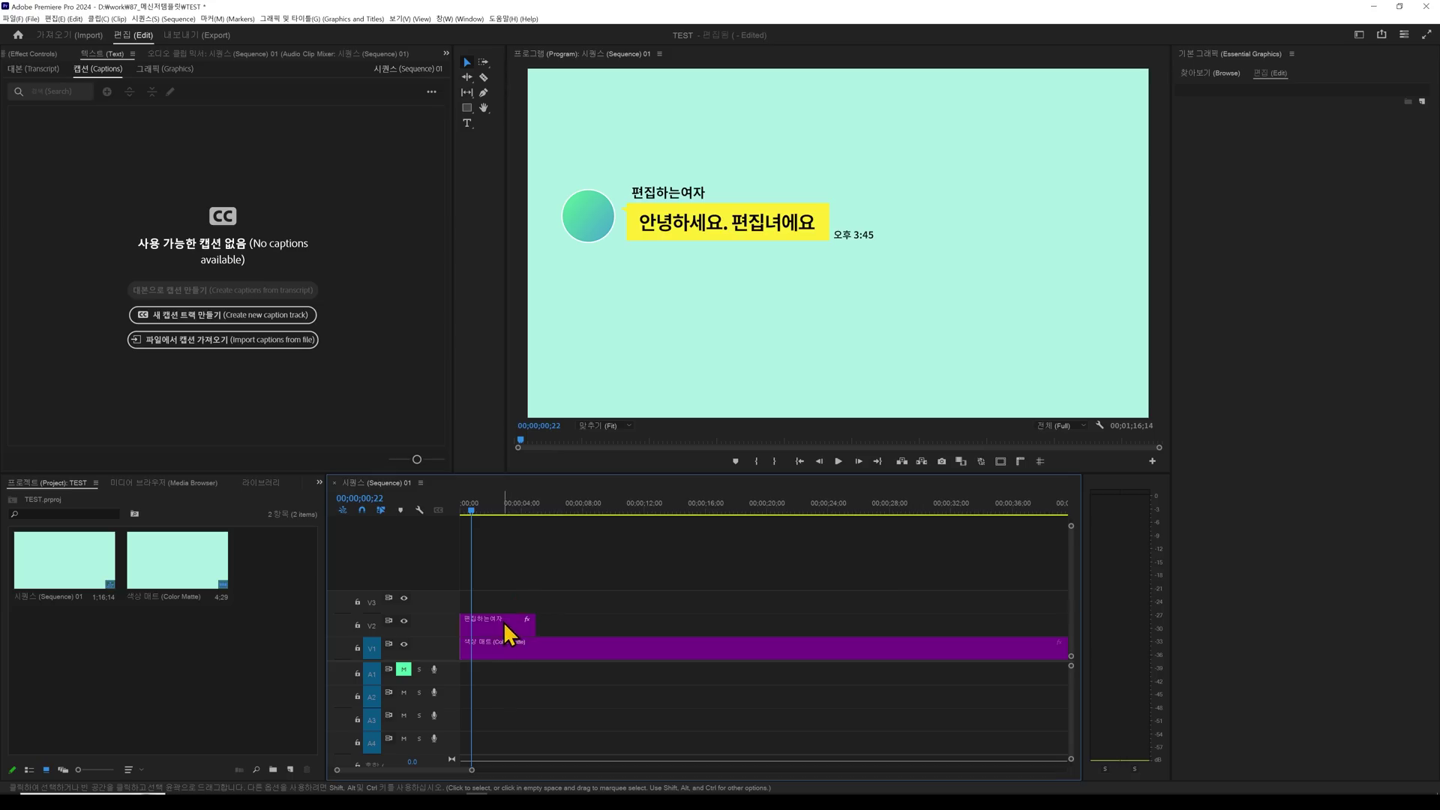
Change the sender name text above the yellow bubble to "원하는이름"
left_click(503, 622)
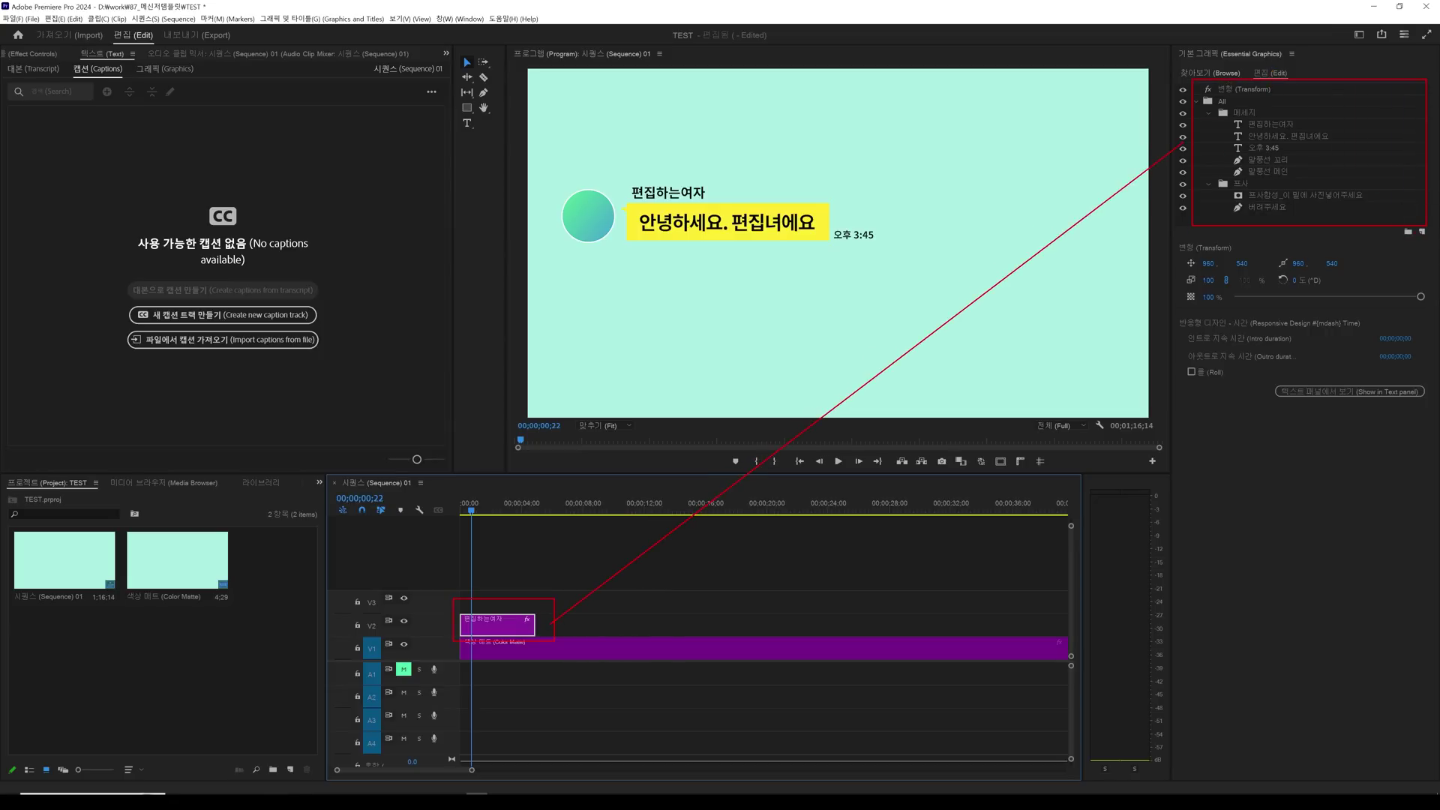
left_click(1241, 114)
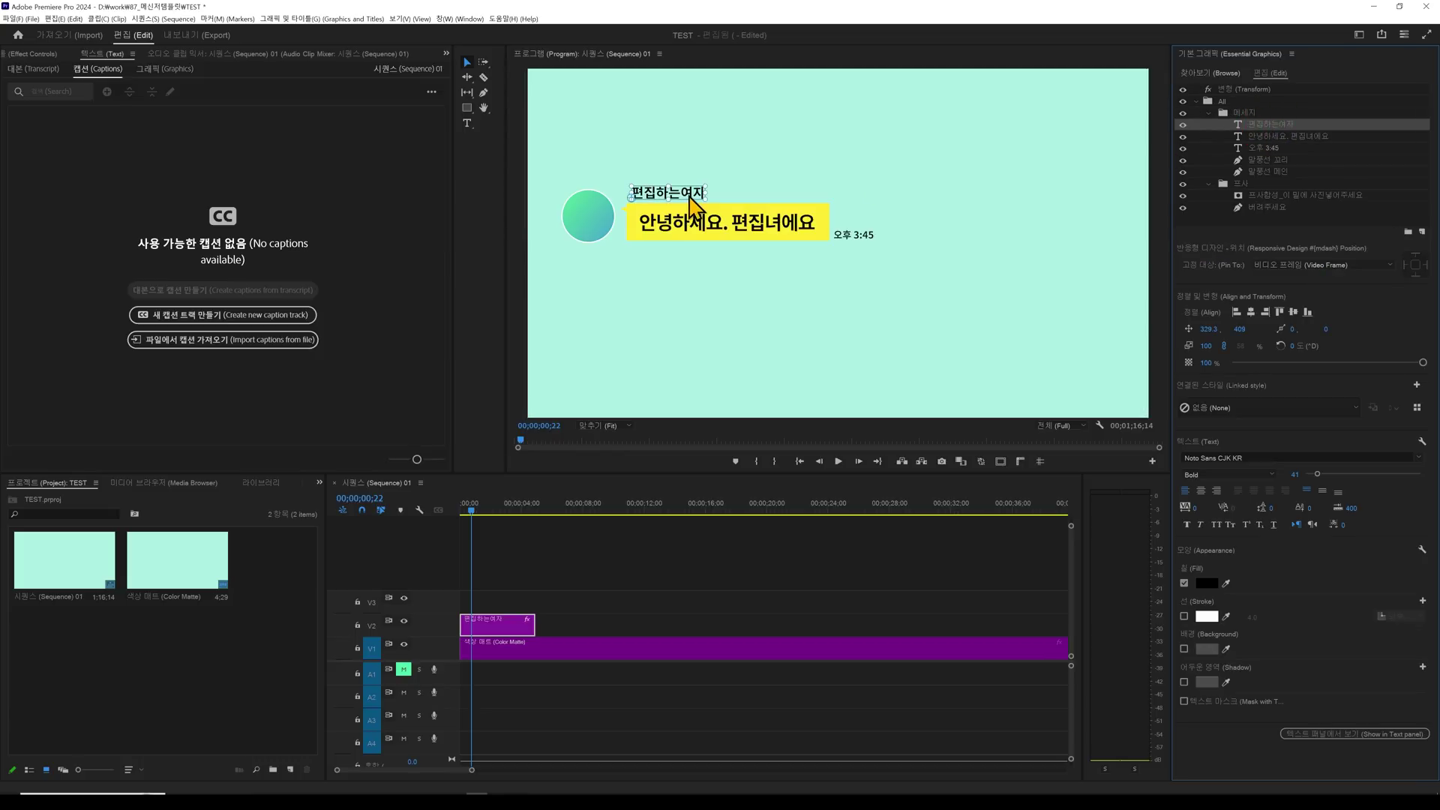
left_click(692, 201)
double_click(691, 201)
type("dnjs")
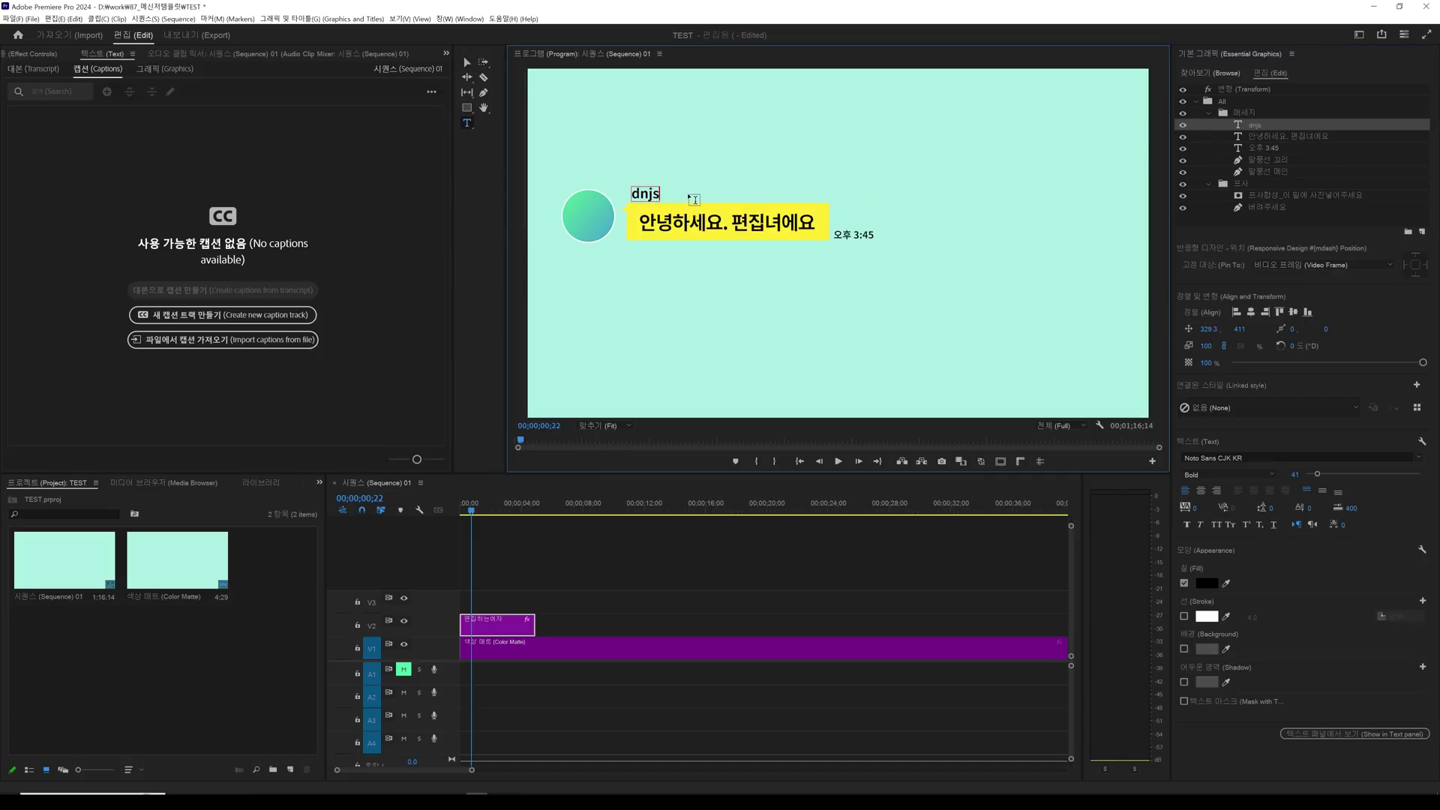
type("하는이름")
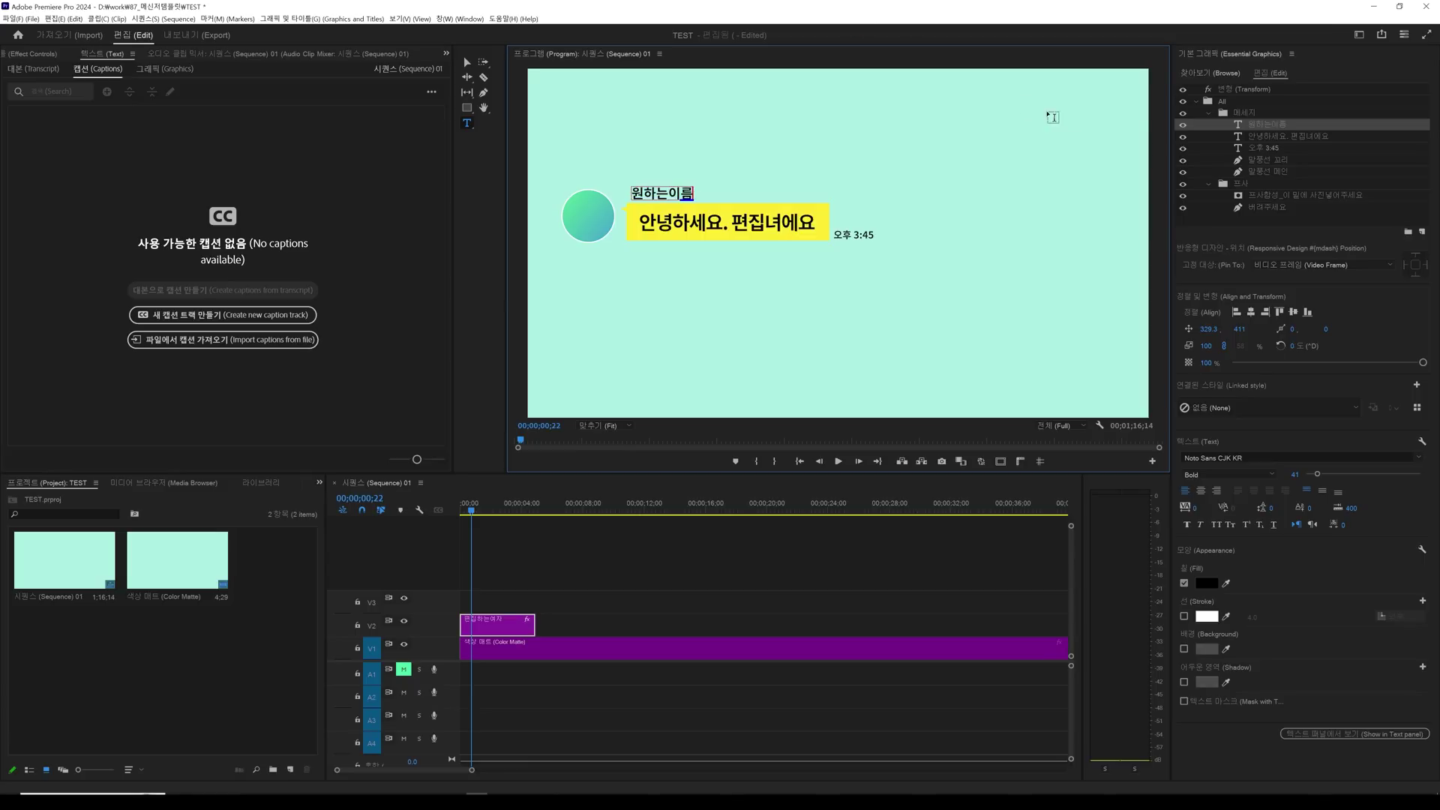
left_click(466, 62)
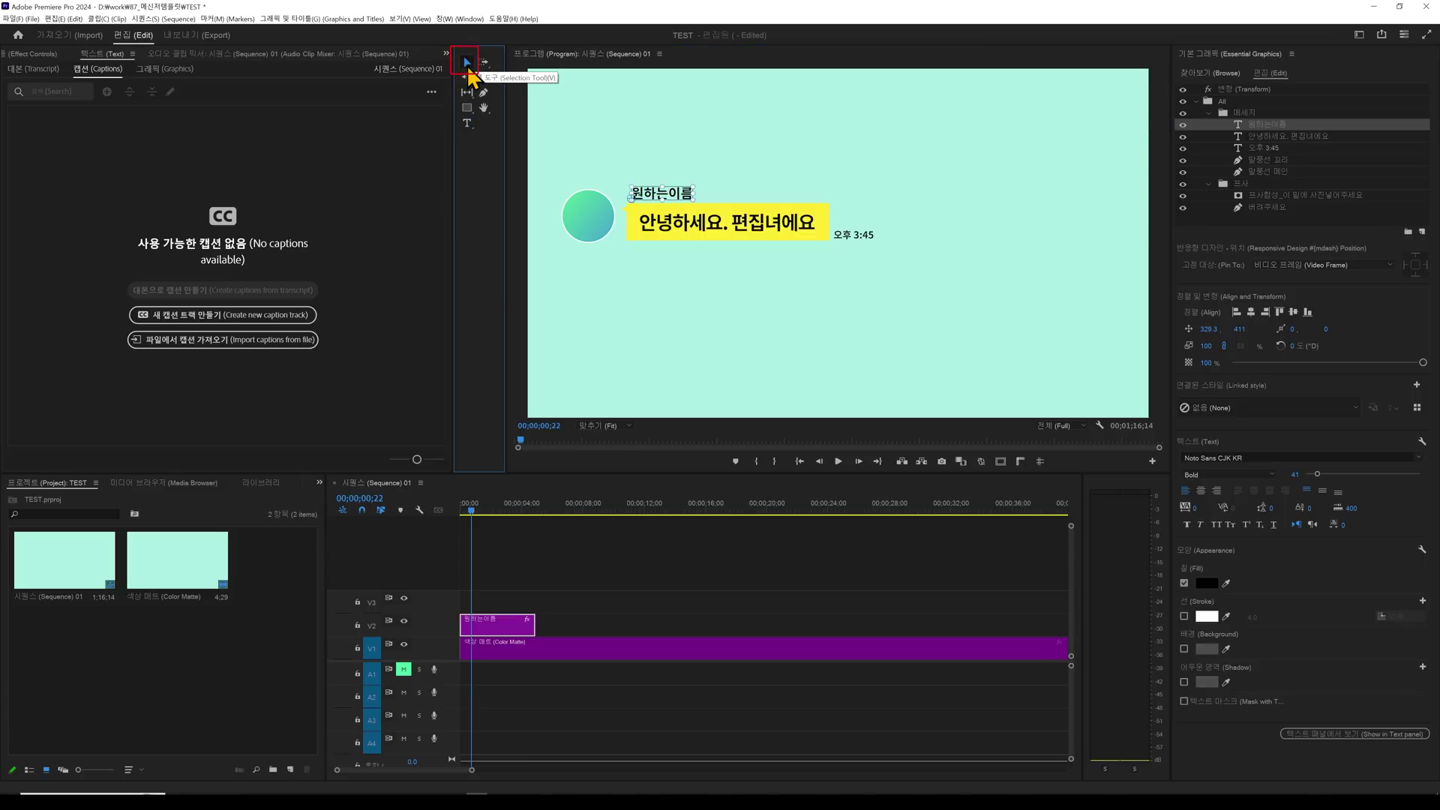
Replace the small time label beside the message bubble with "읽음"
left_click(1261, 147)
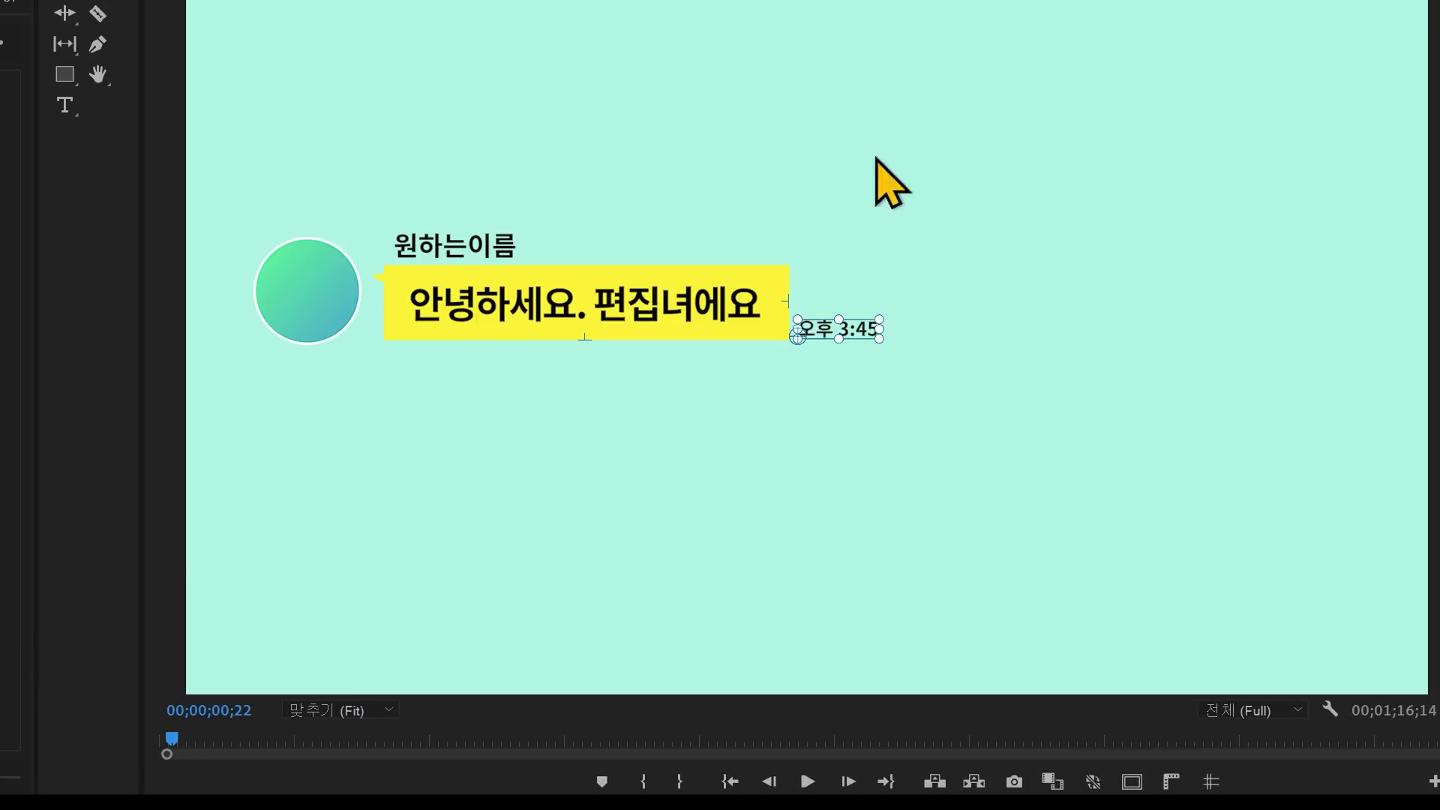
left_click(863, 240)
double_click(858, 330)
type("읽음")
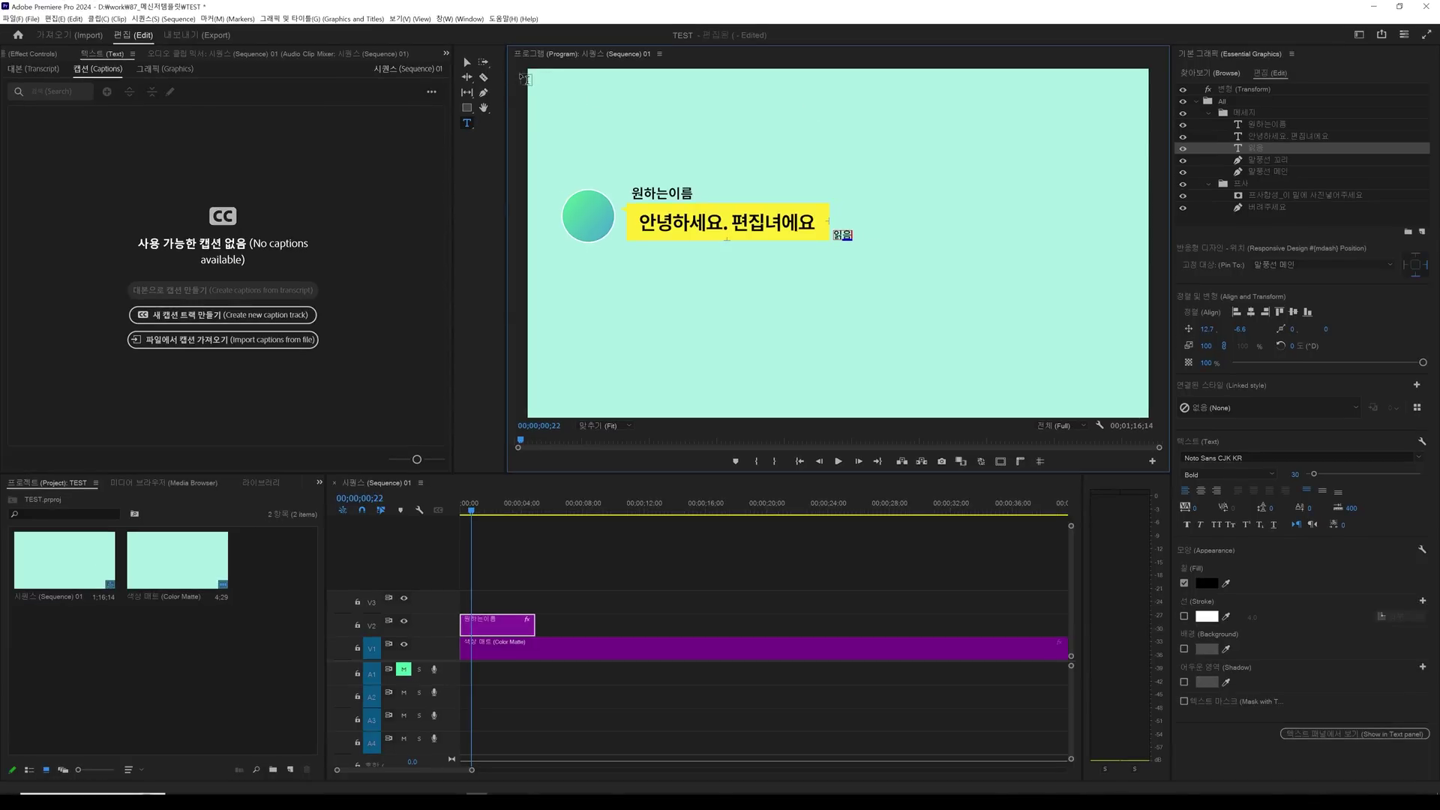
left_click(63, 0)
key("Escape")
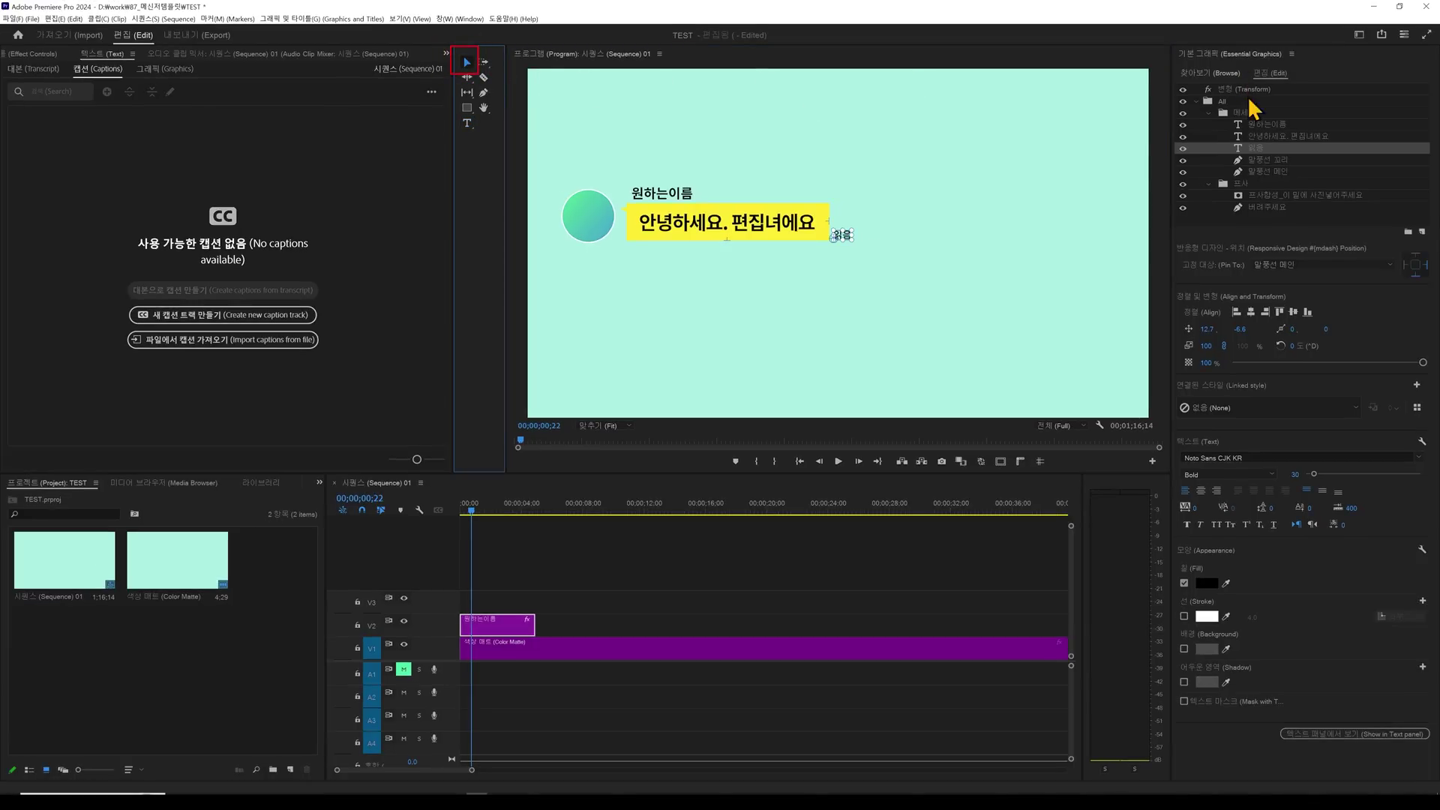
Replace the message text inside the yellow bubble with "내용을 수정하면"
left_click(1291, 138)
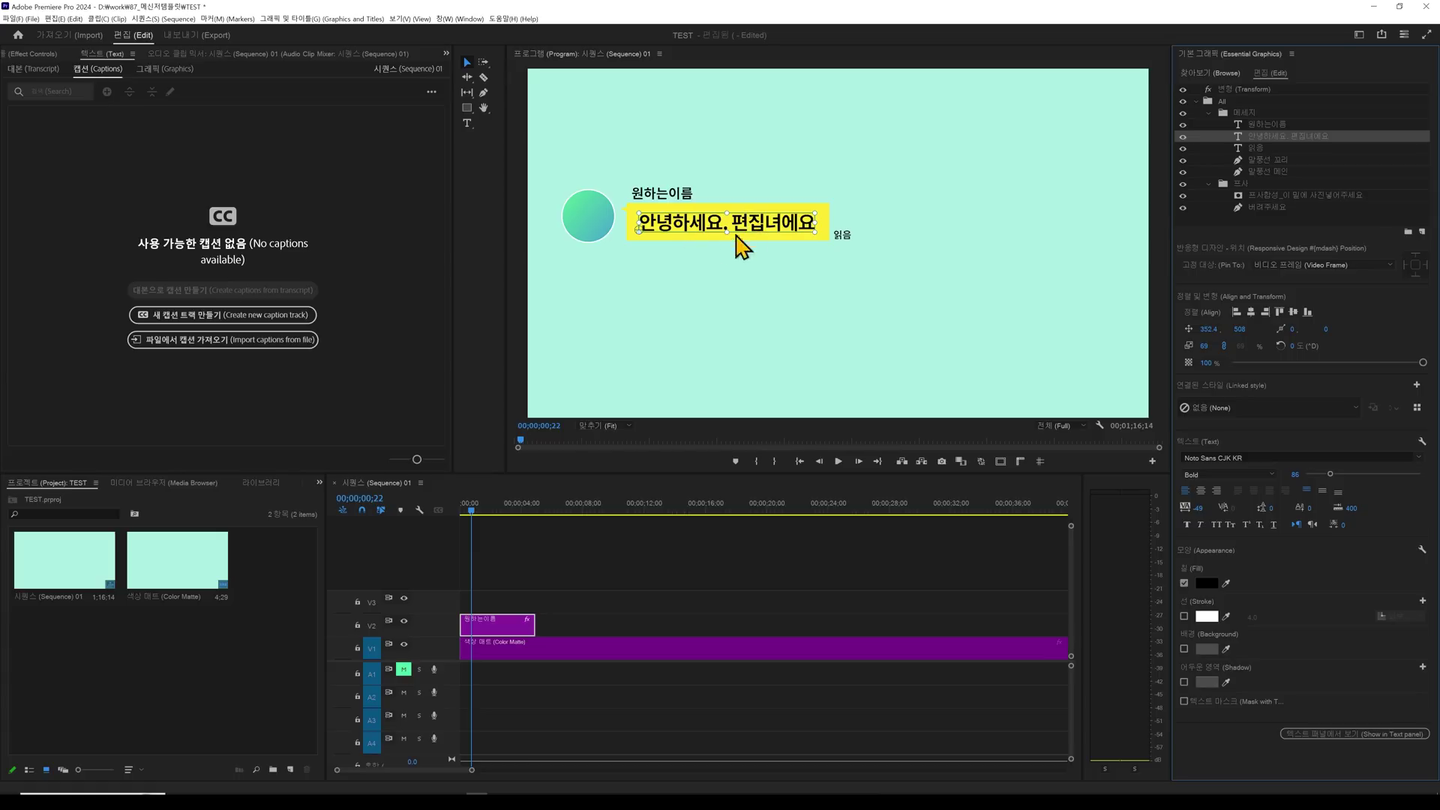
double_click(711, 232)
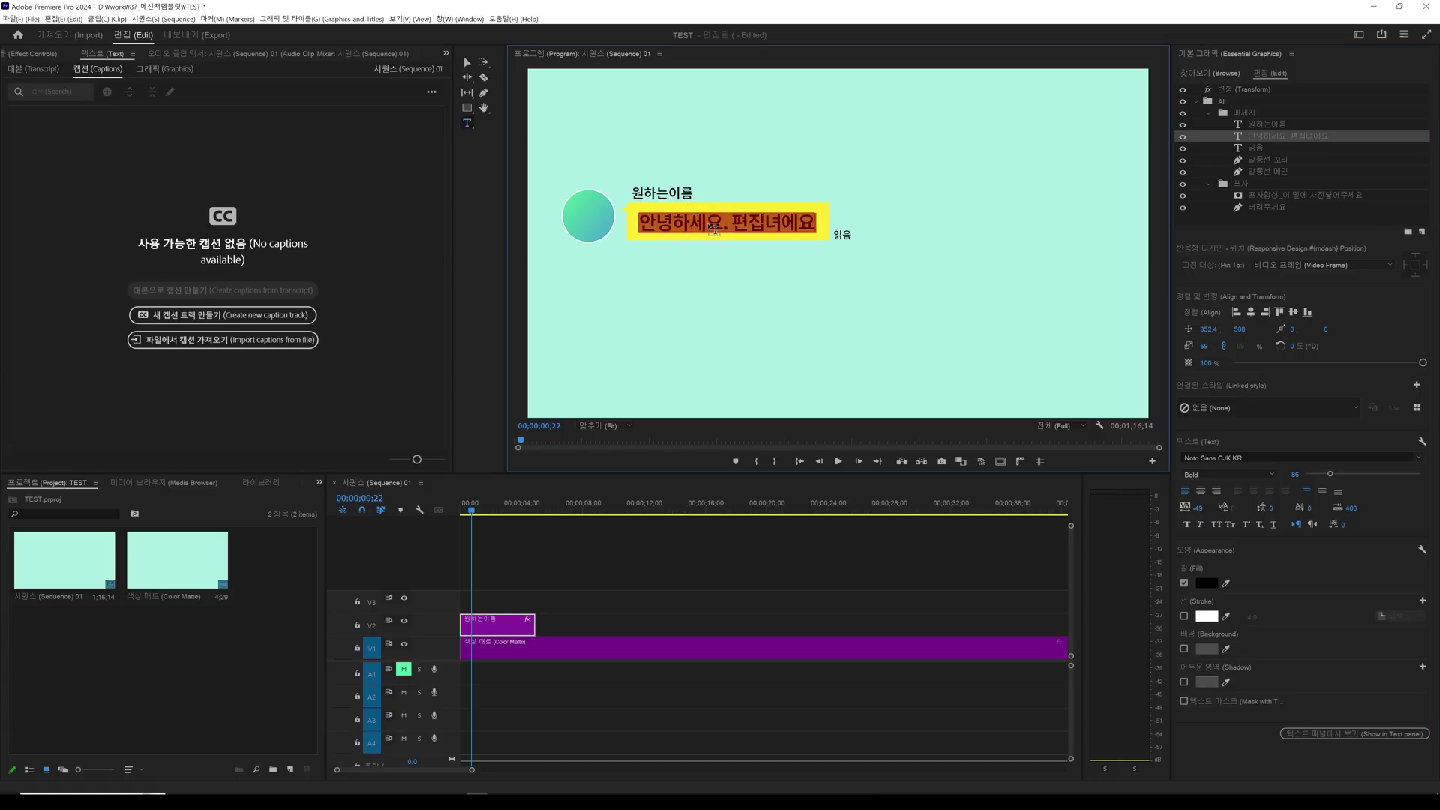
type("sody")
key("BackSpace")
key("BackSpace")
key("BackSpace")
key("BackSpace")
type("내용을")
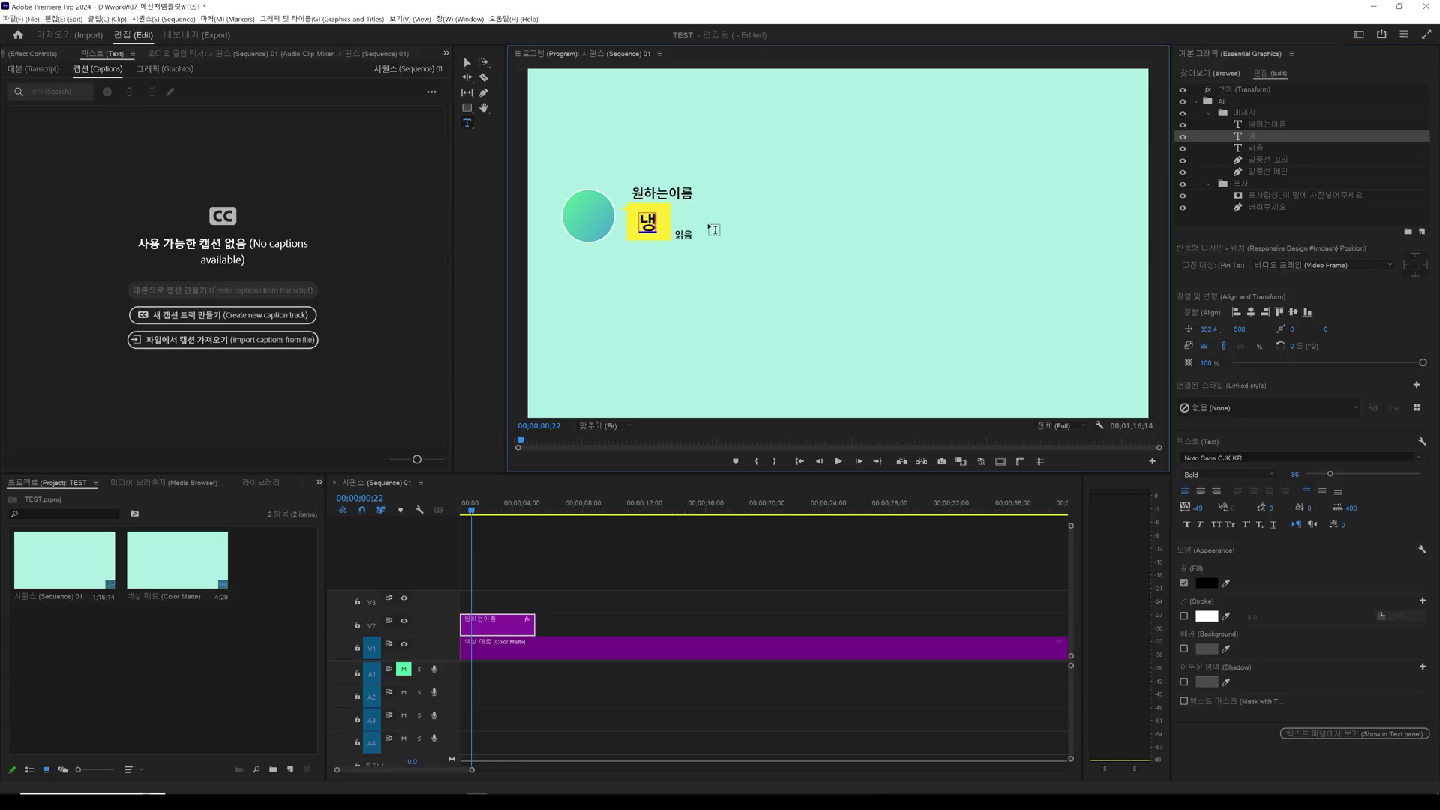
type(" 수정하면")
key("Escape")
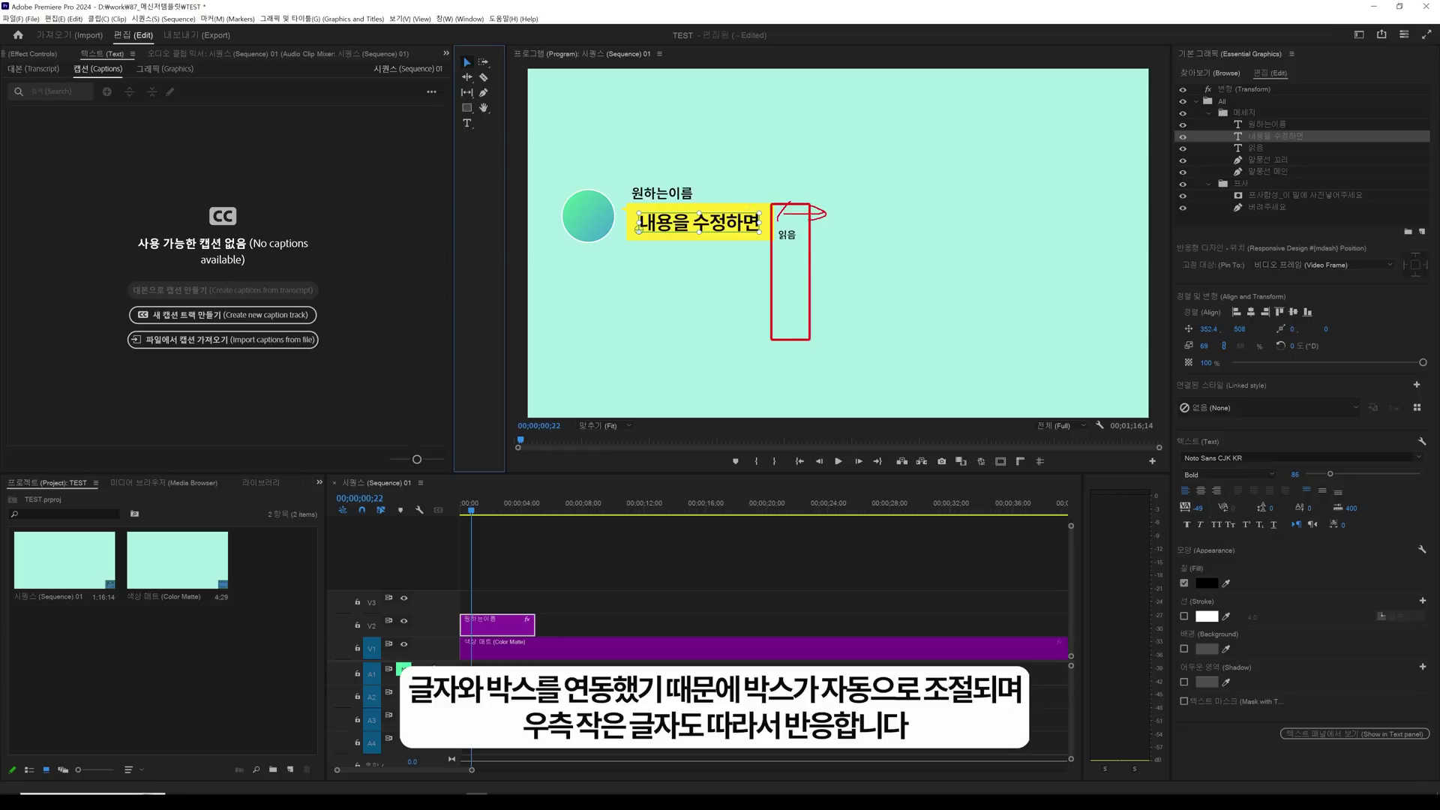
Extend the bubble message with four new lines: "문장", "이렵하게", "ㅇㅅㅇ;" and "ㅇㅅㅇㅇㅅㅇ/"
double_click(745, 222)
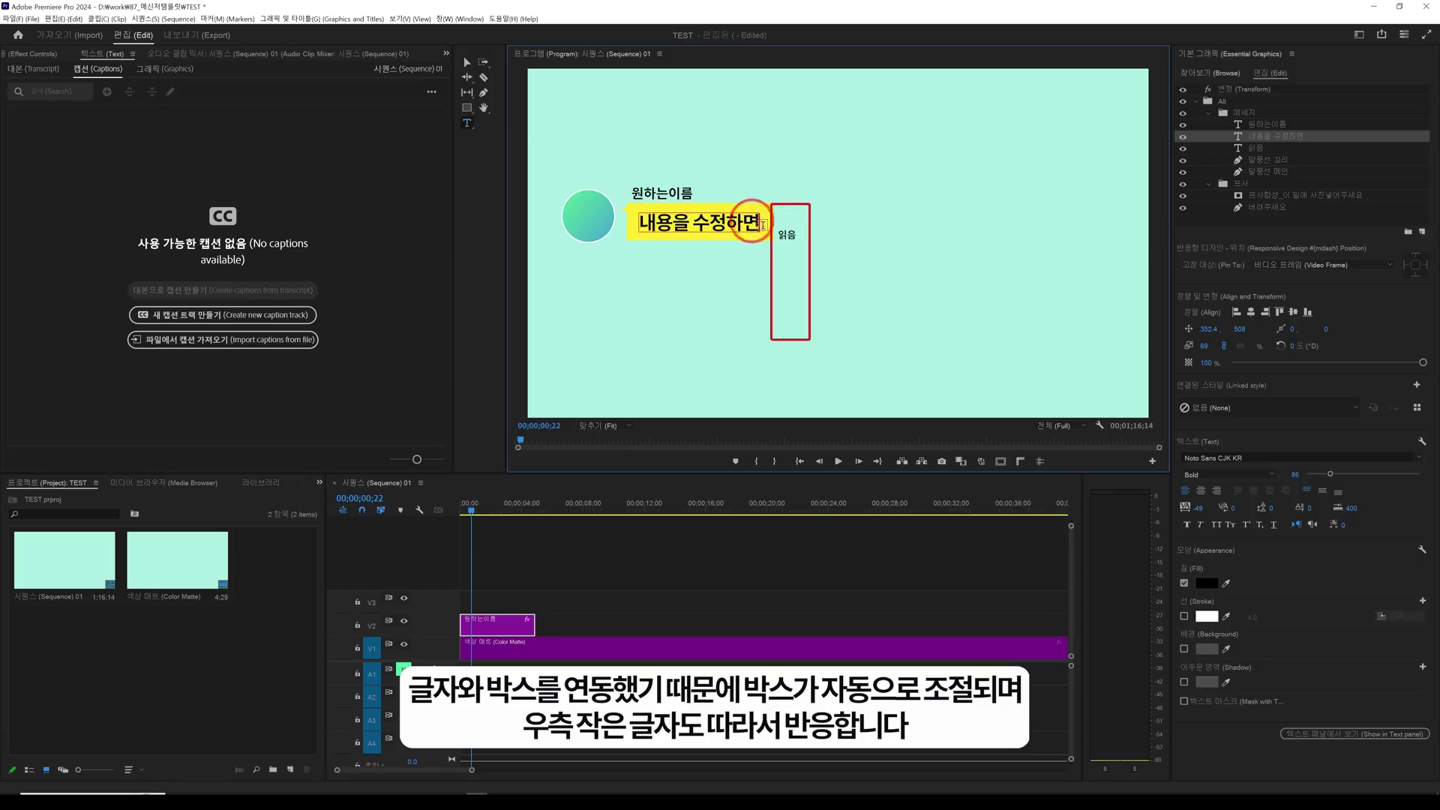
key("Return")
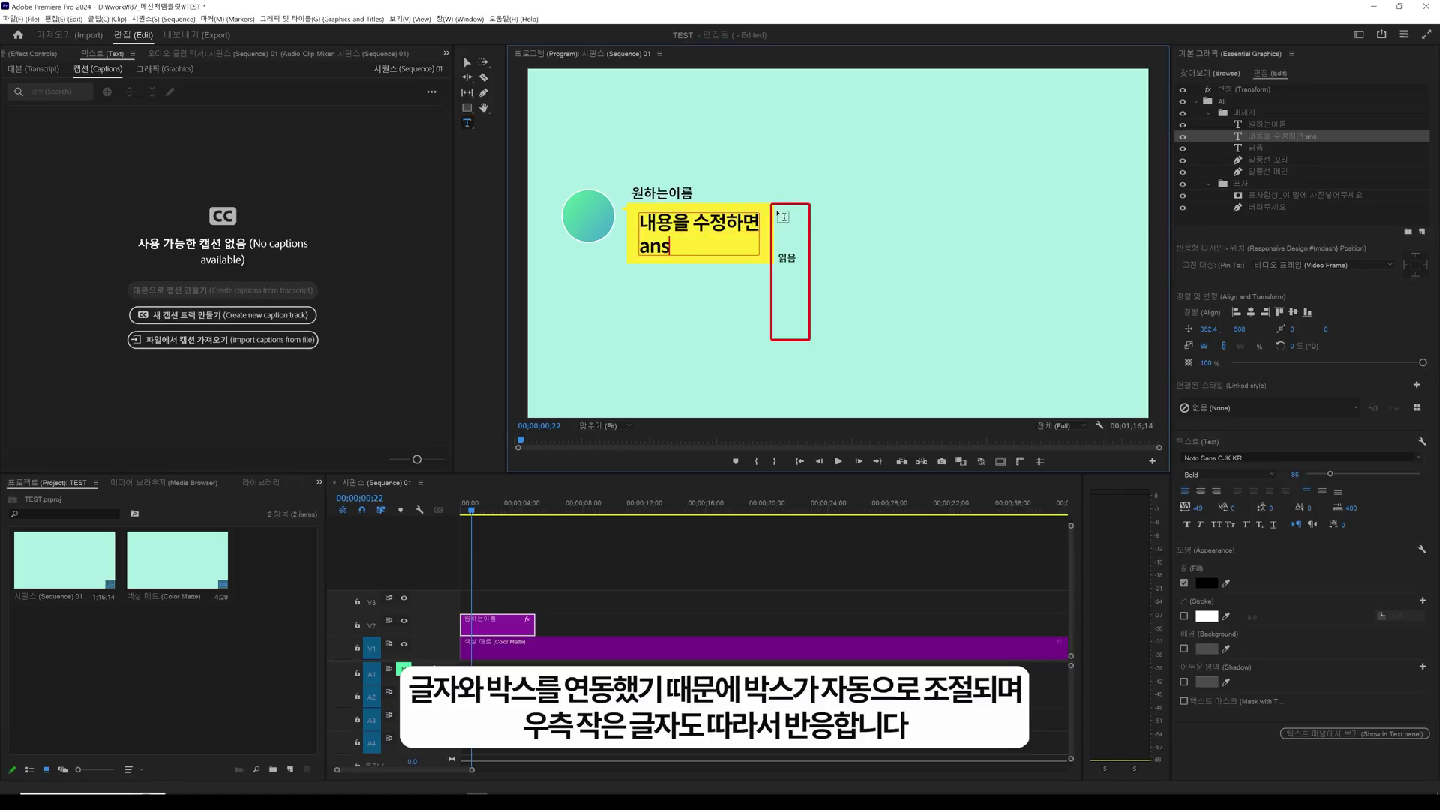
type("문장")
key("Return")
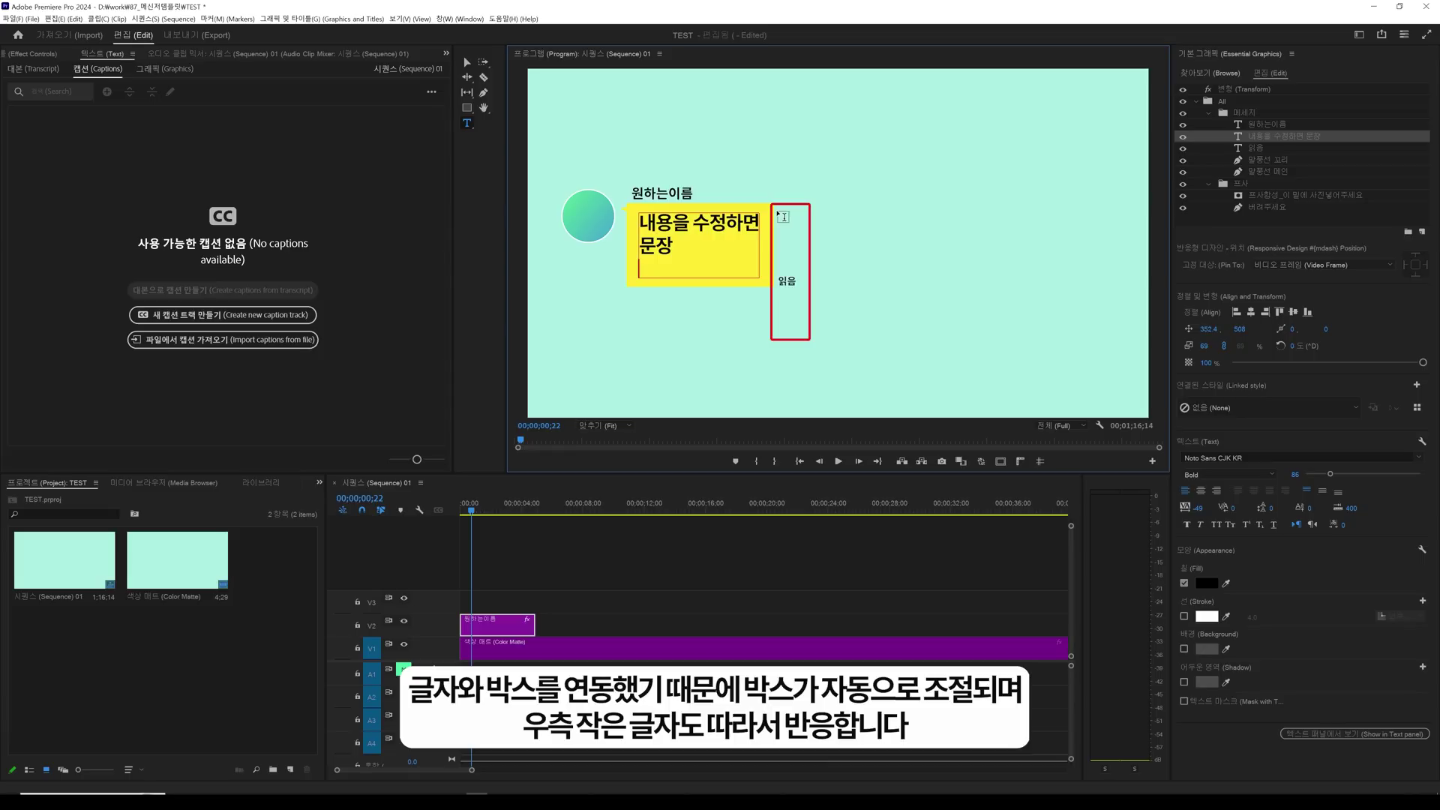
type("이렵하게")
key("Return")
type("ㅇㅅㅇ;")
key("Return")
type("ㅇㅅㅇㅇㅅㅇ")
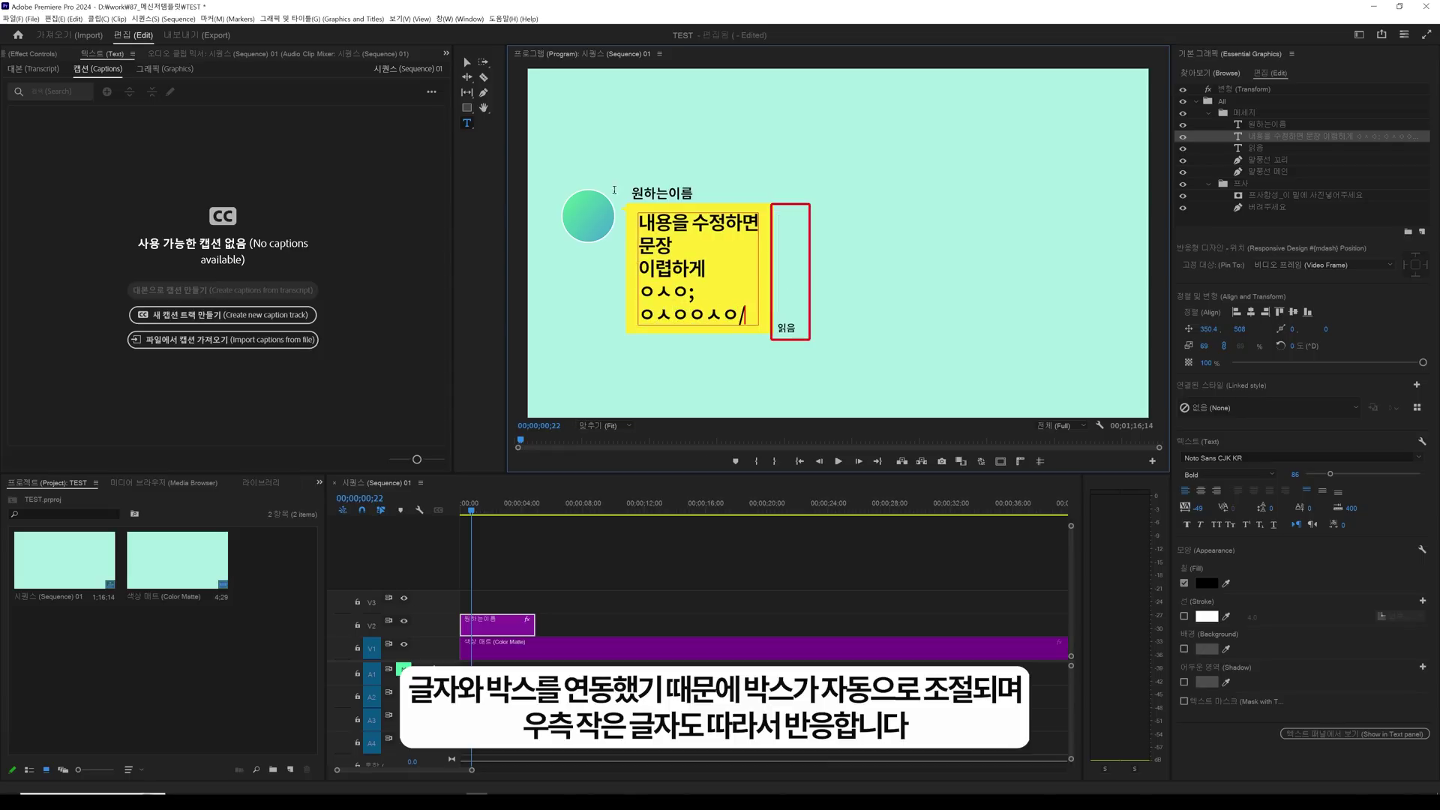
left_click(467, 62)
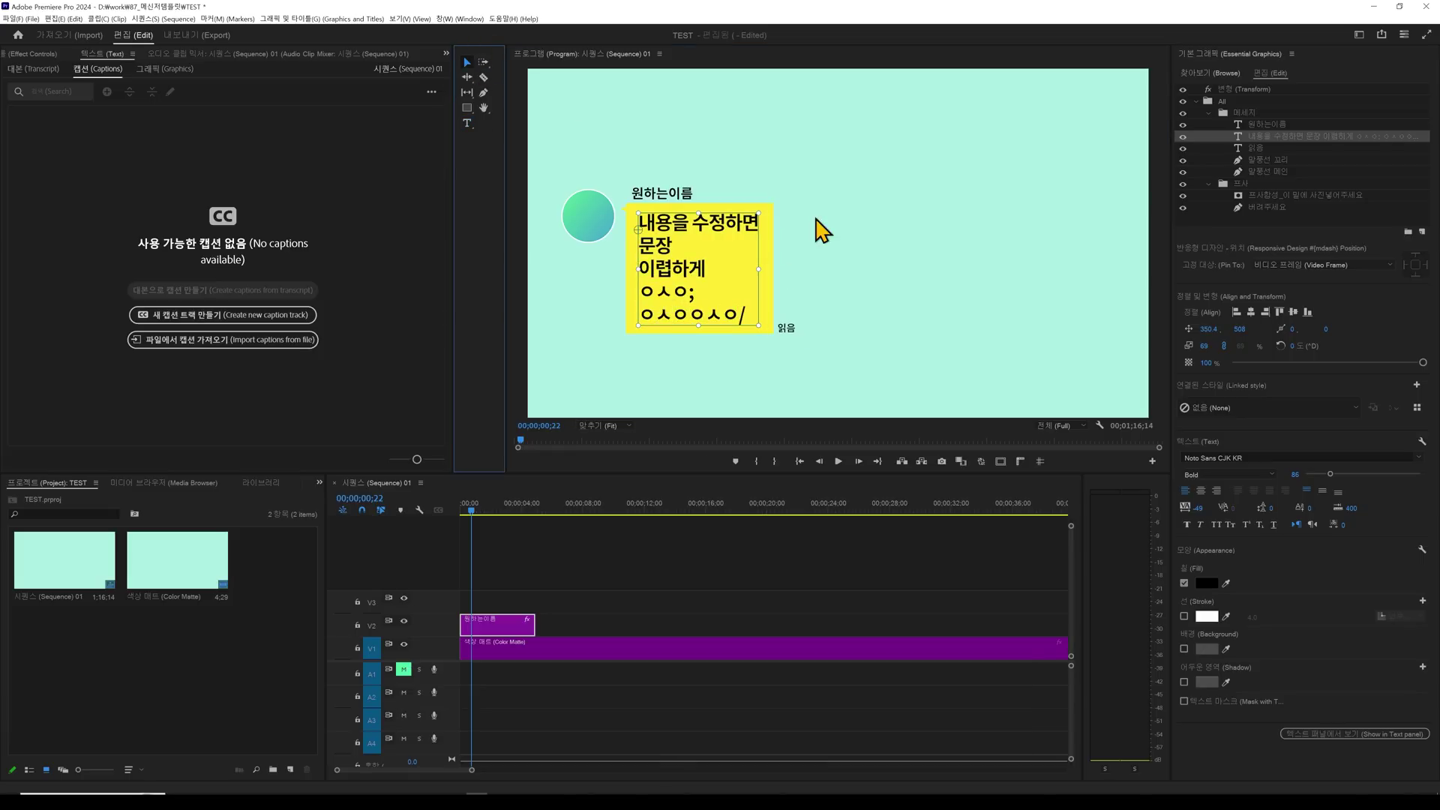
Set the fill color of the sender name text "원하는이름" to saturated blue
left_click(679, 194)
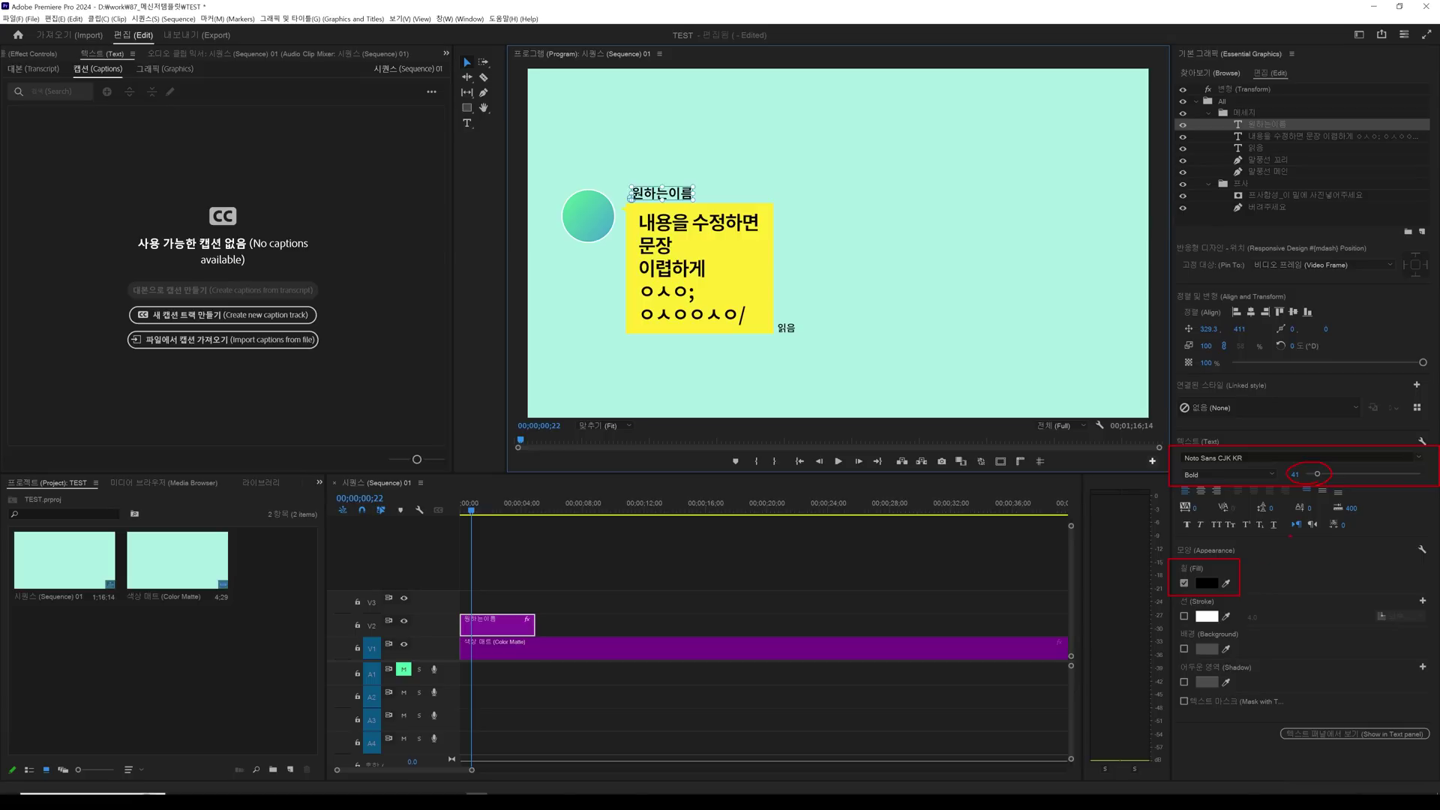
left_click(1206, 583)
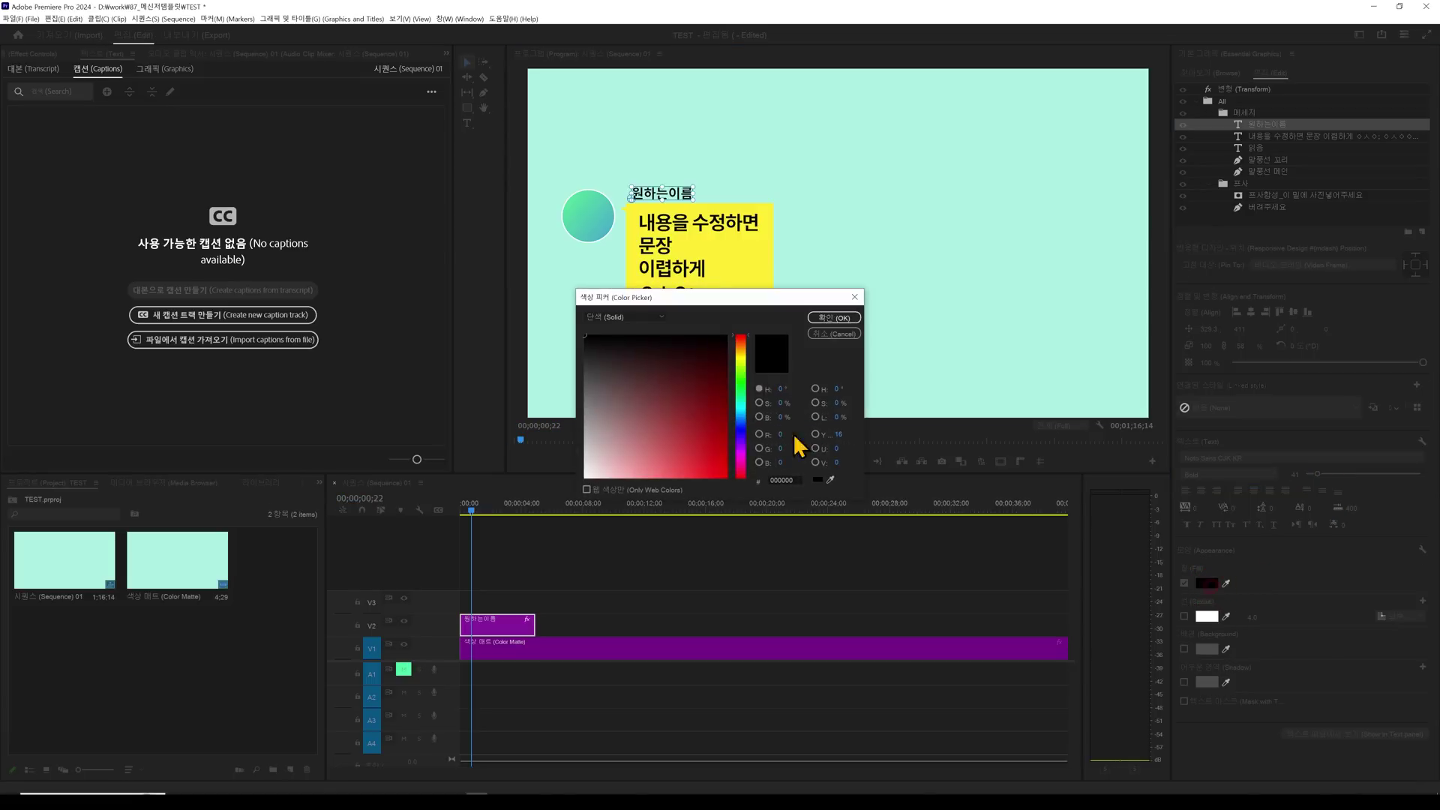
left_click(741, 435)
left_click(725, 337)
left_click(834, 318)
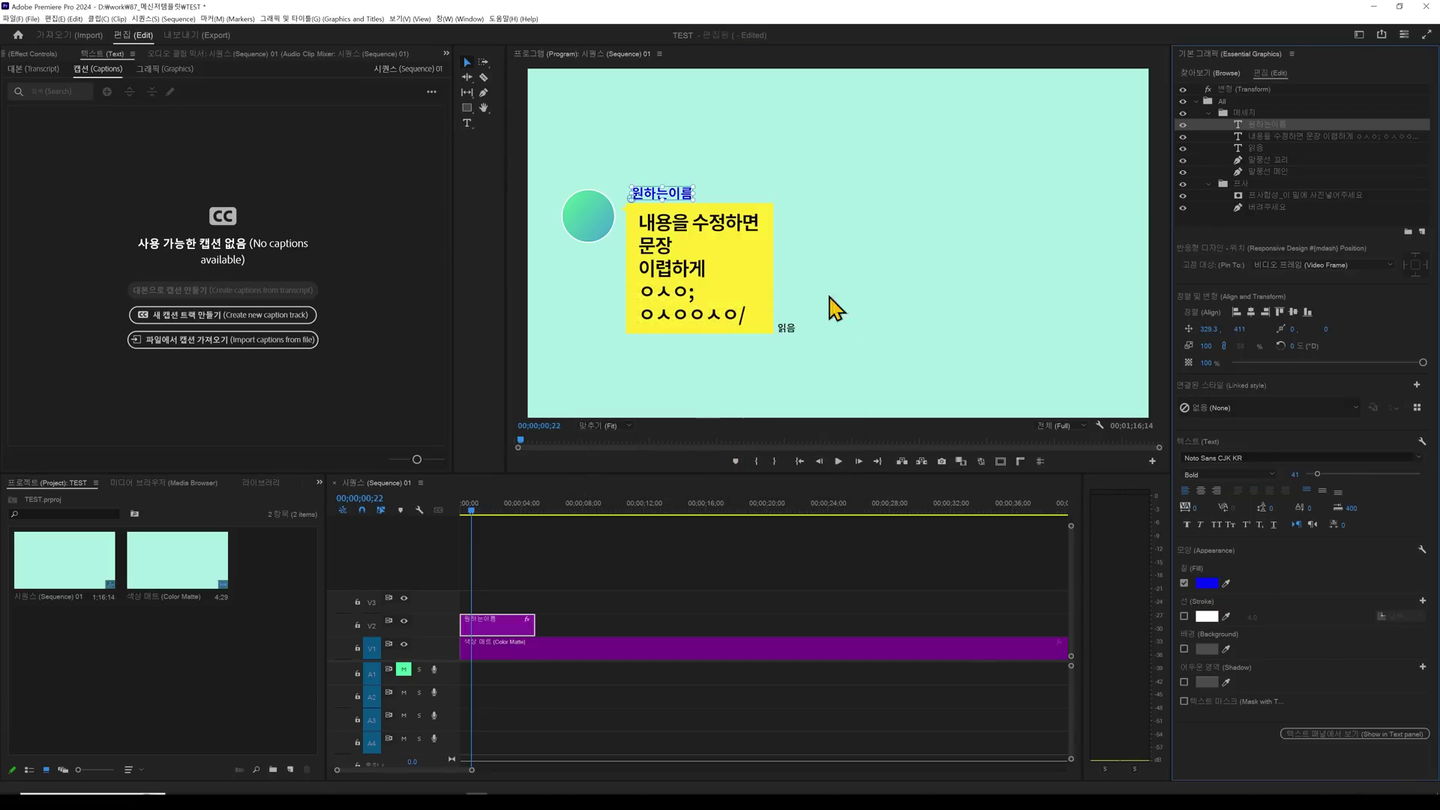
Change the font of the message text in the yellow bubble to Rix열정도
left_click(786, 330)
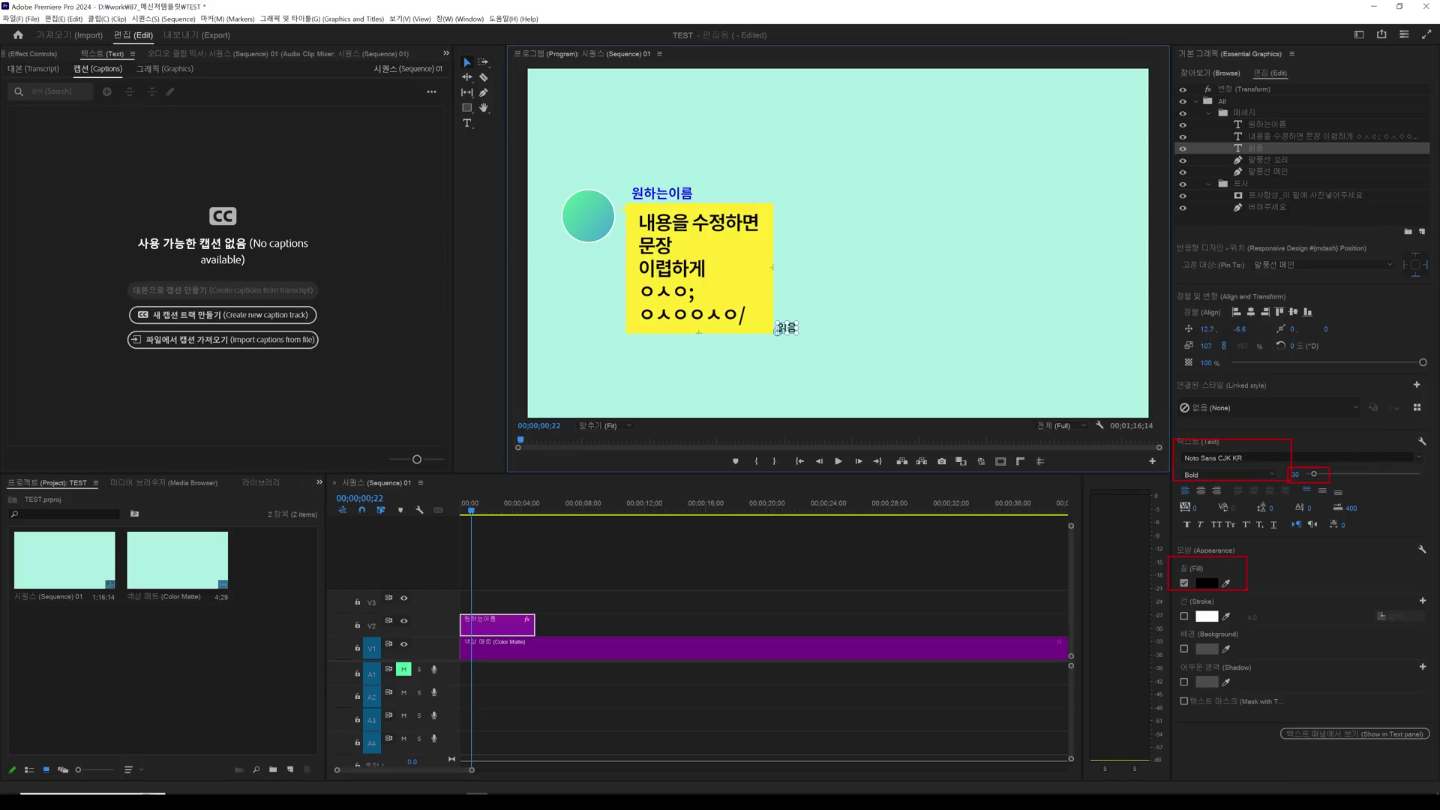
left_click(675, 247)
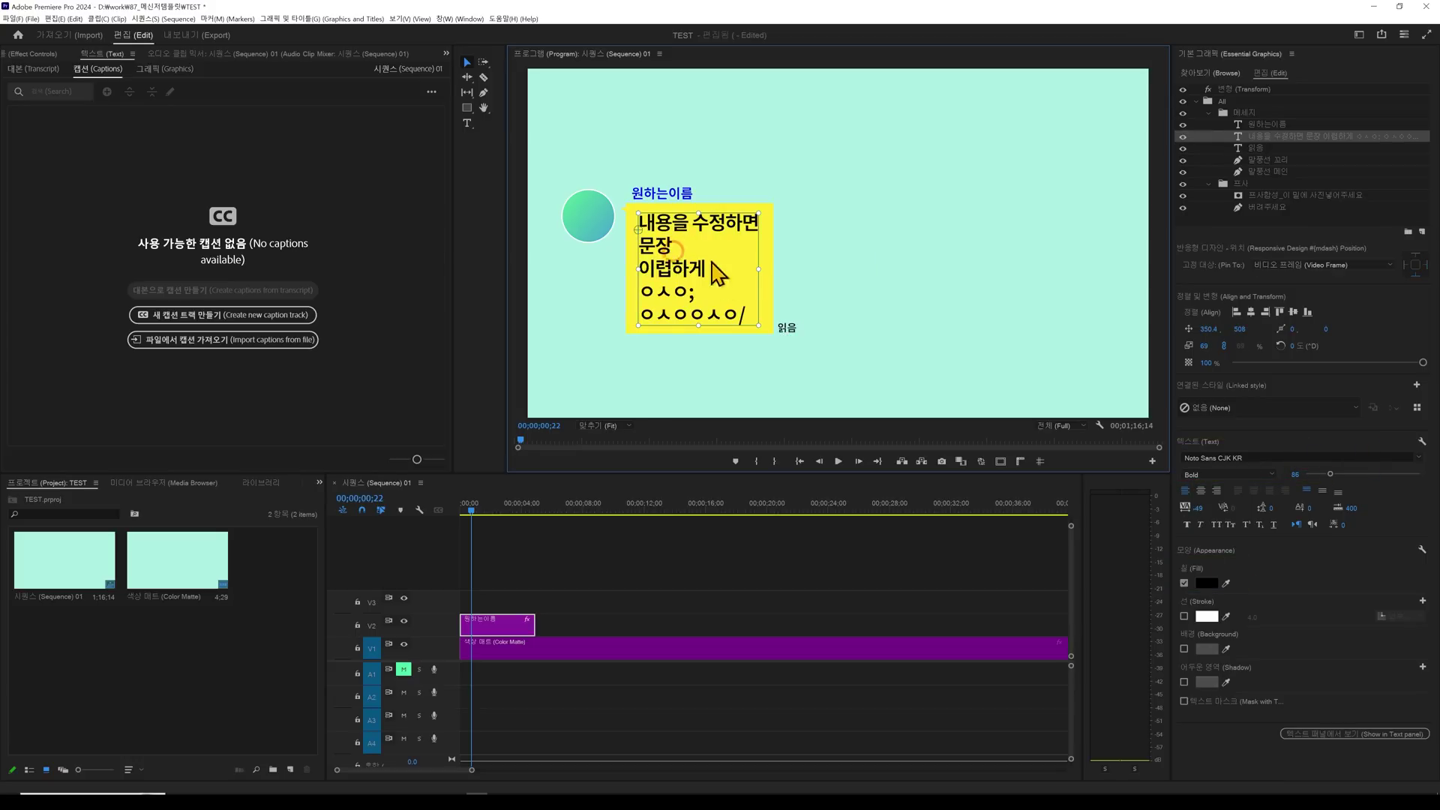
left_click(1418, 458)
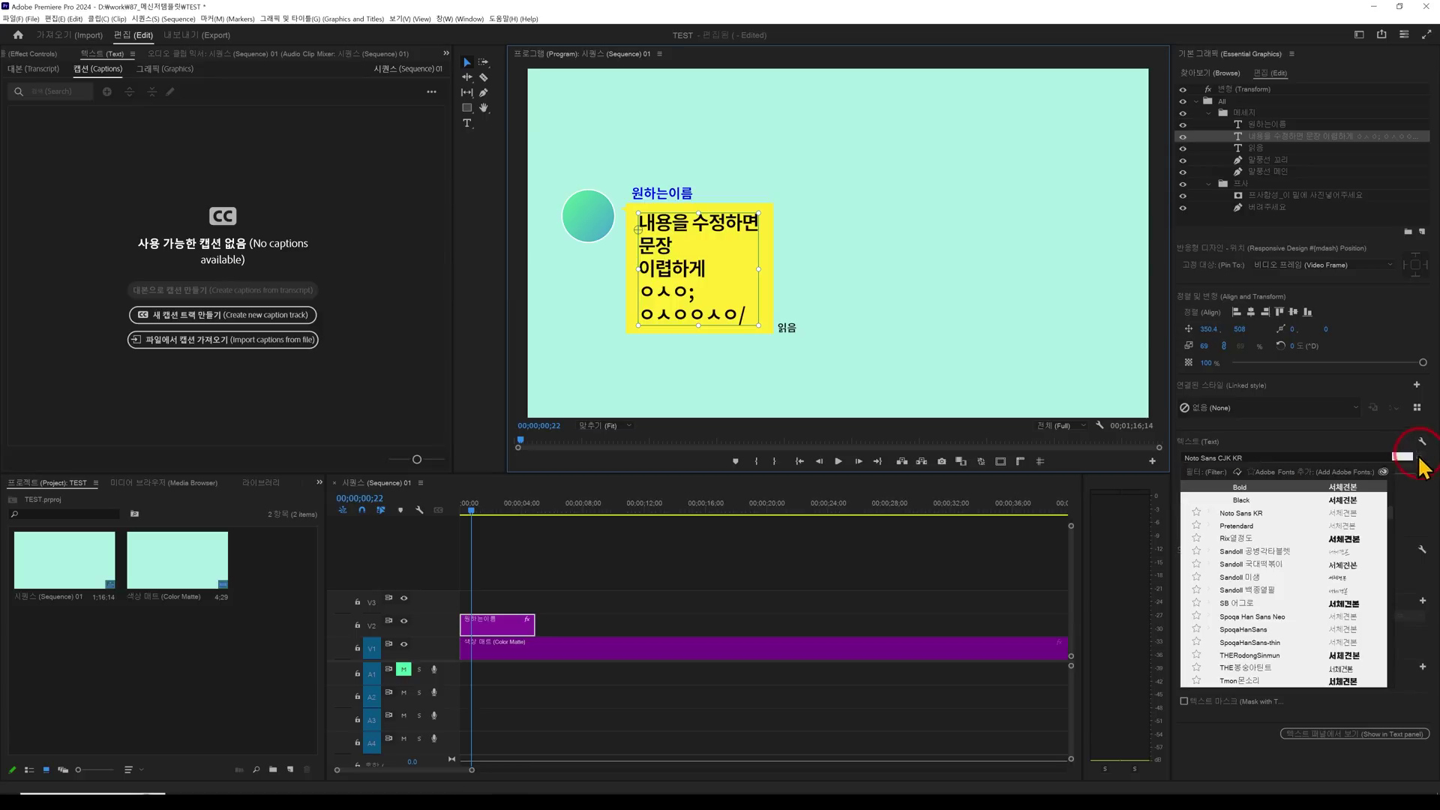
left_click(1262, 534)
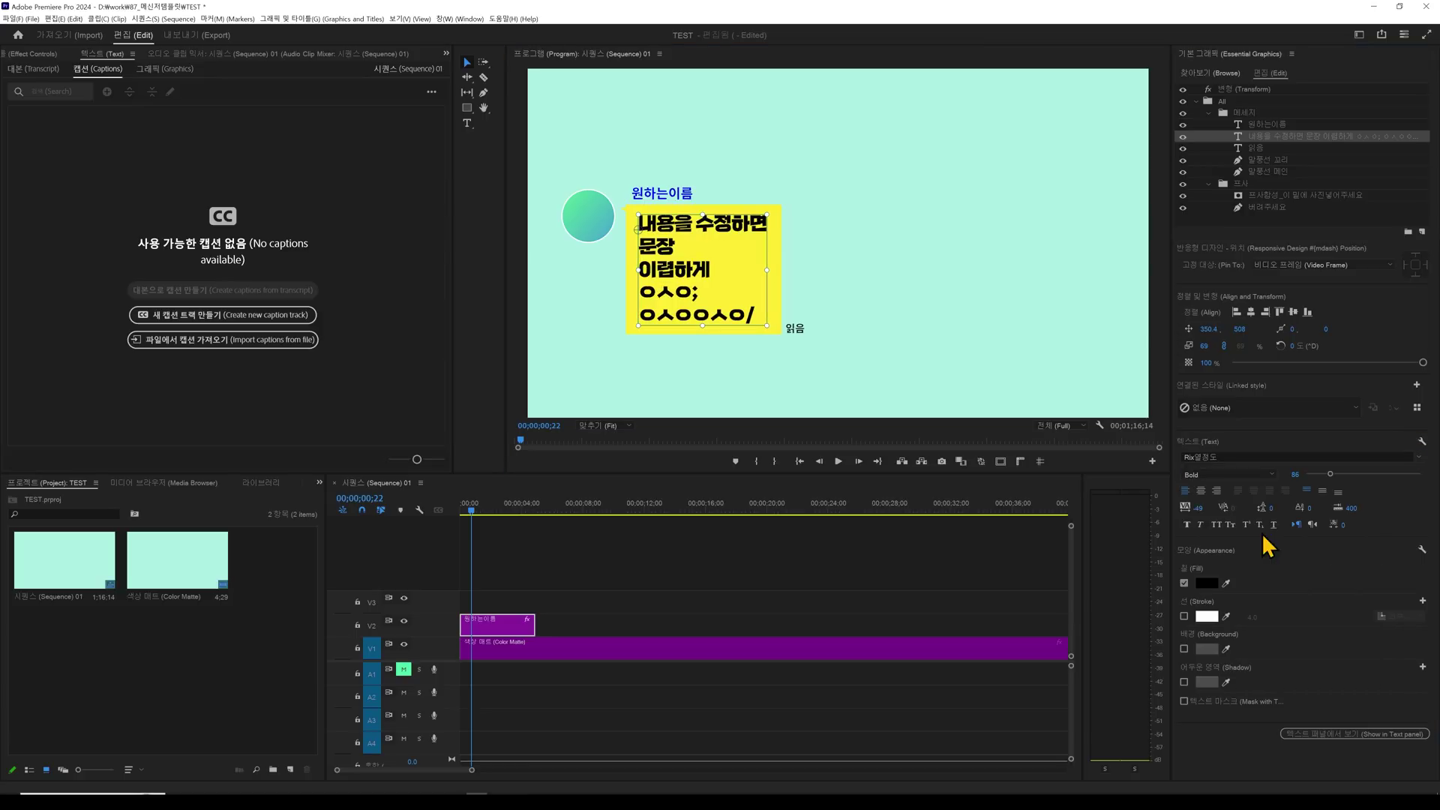
Reduce the font size of the bubble's message text and move the text up to line the bubble up with its tail
left_click_drag(1342, 474, 1320, 475)
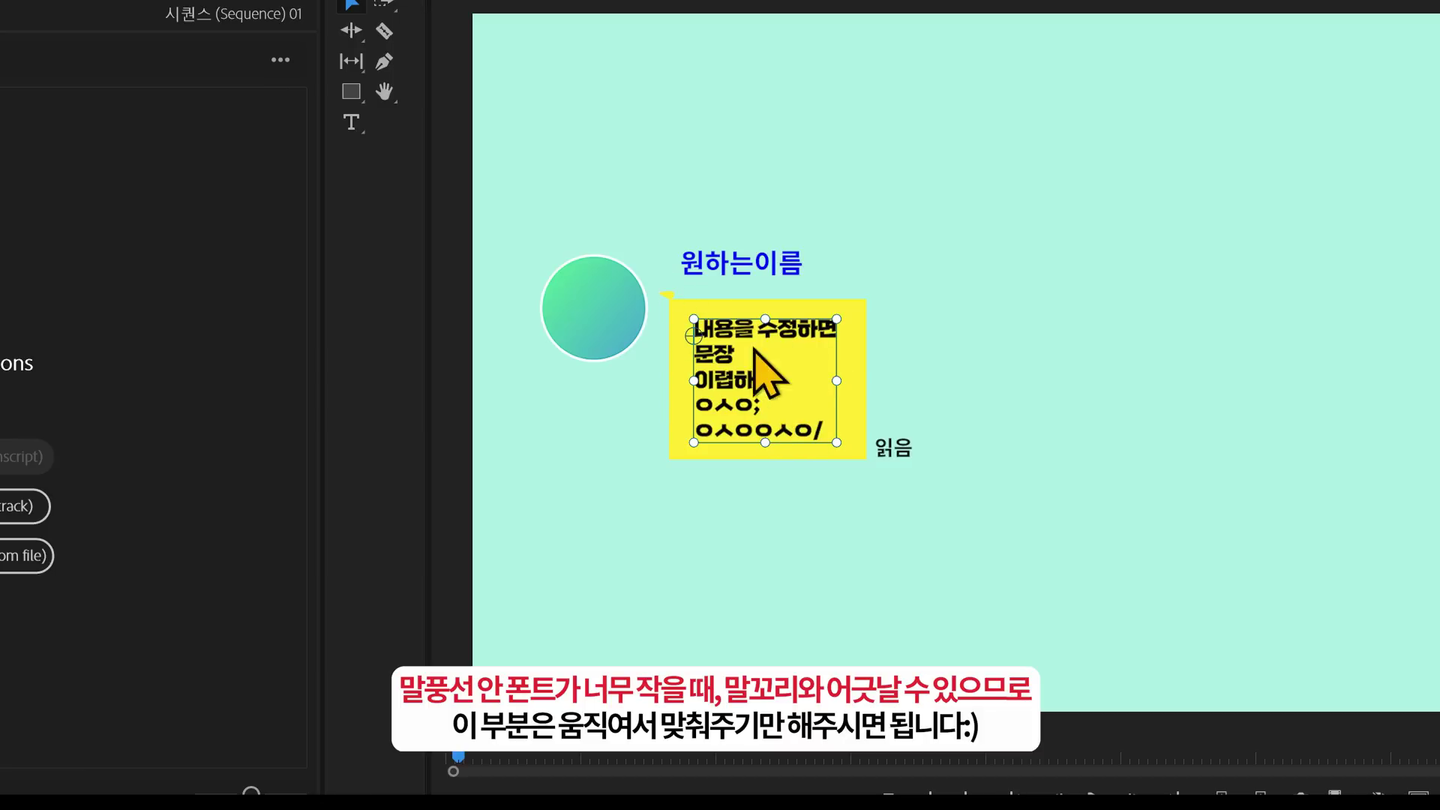
left_click_drag(766, 397, 764, 391)
key("ctrl+z")
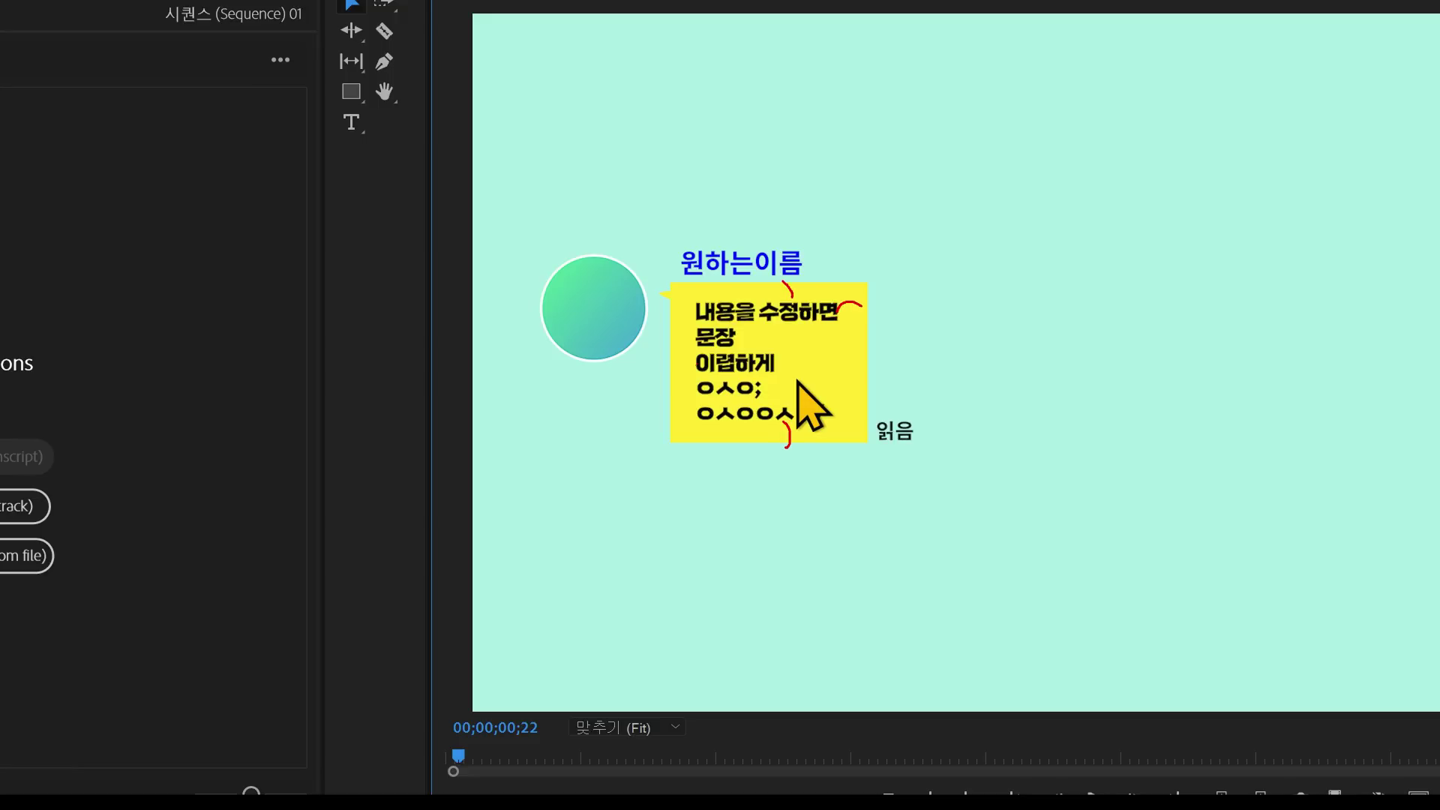
Tighten the yellow bubble box around the message text by pulling in its edges
left_click(675, 353)
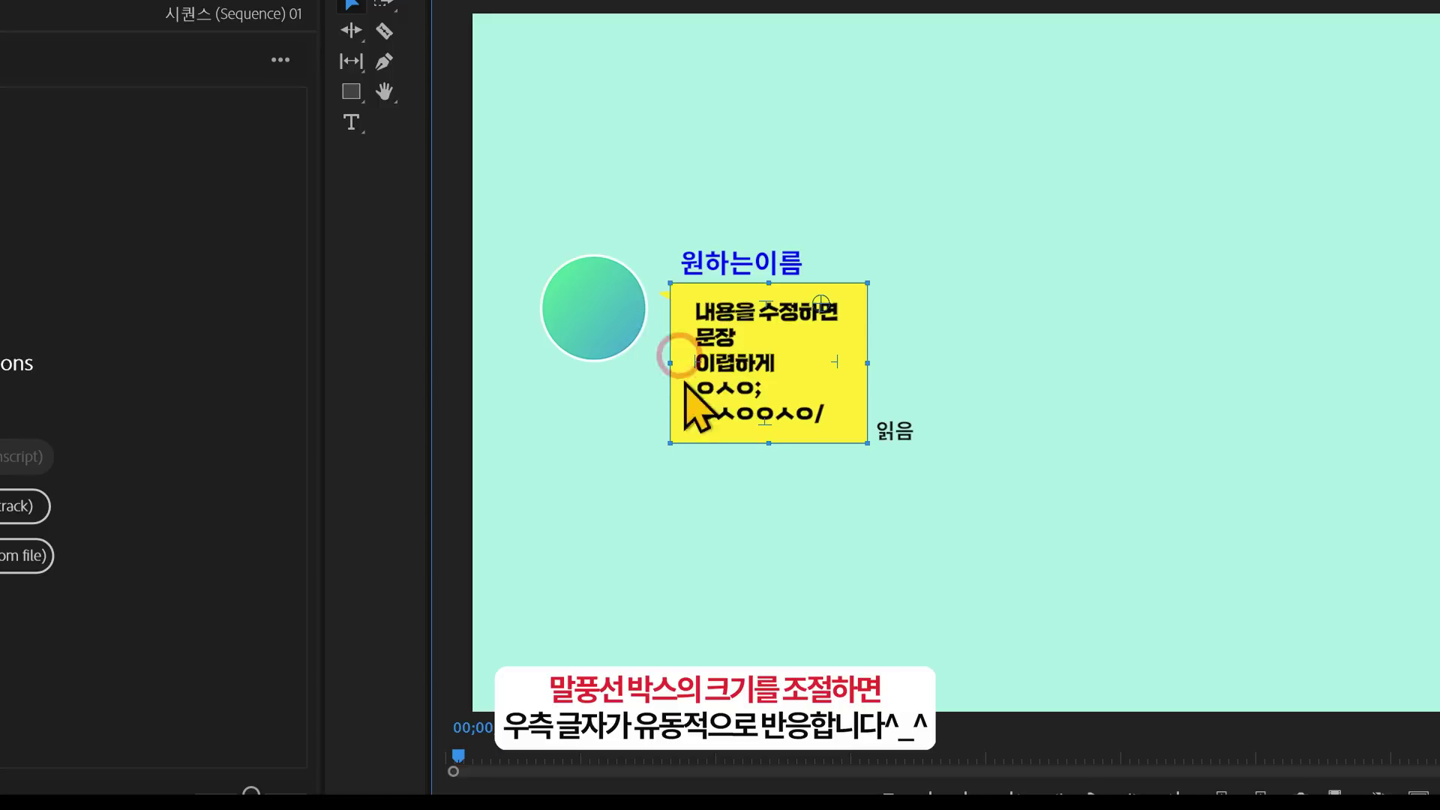
left_click_drag(667, 359, 672, 360)
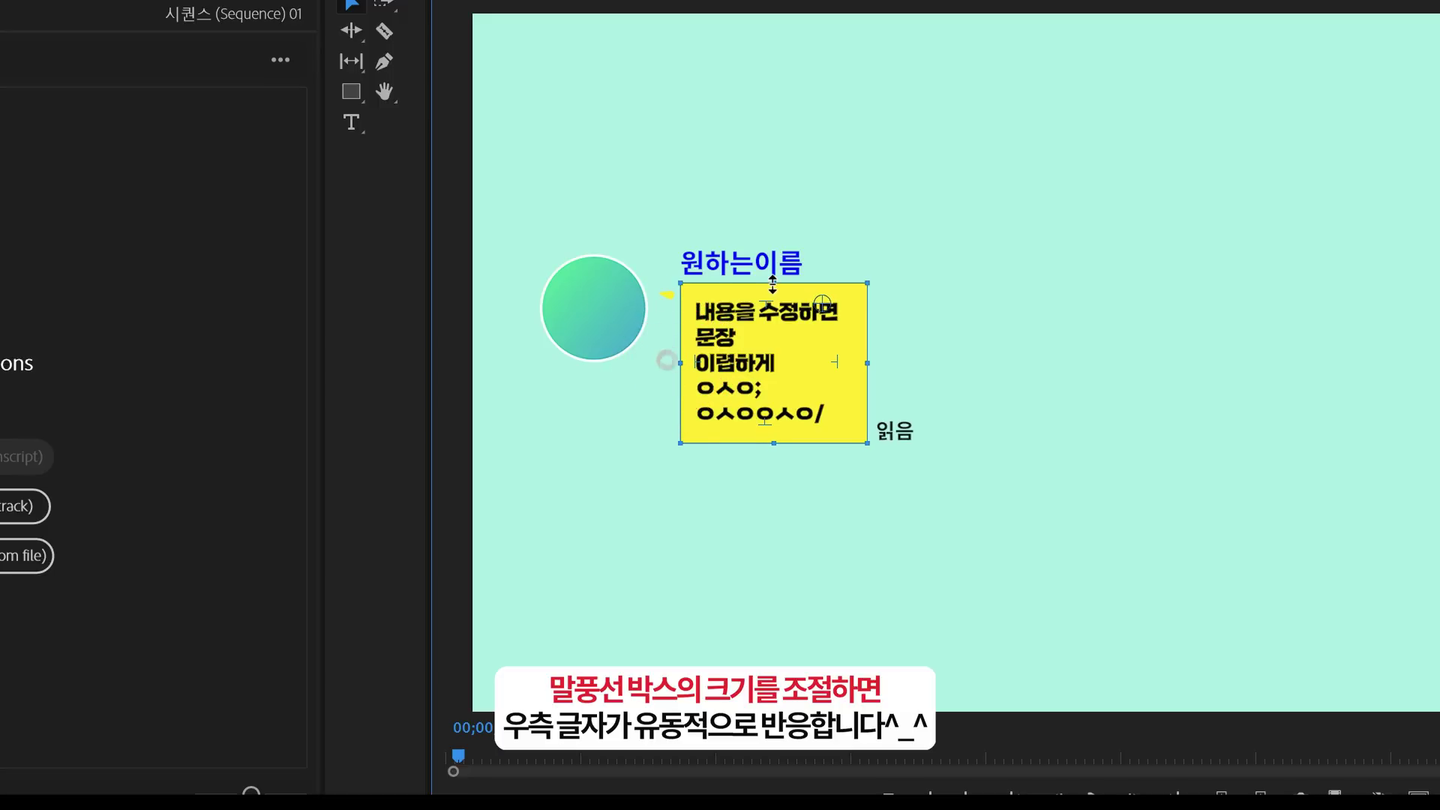
left_click_drag(769, 284, 769, 291)
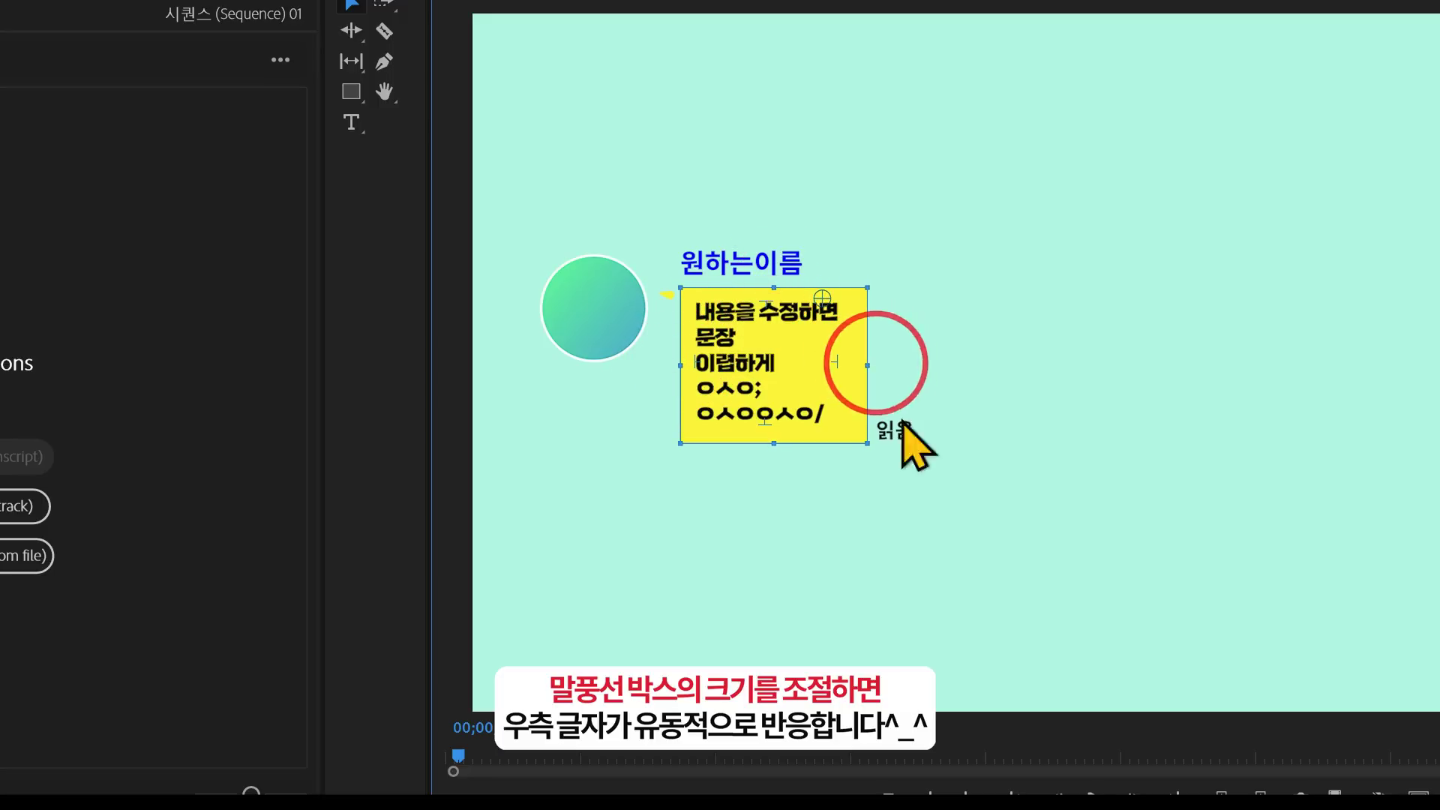
left_click_drag(870, 364, 861, 360)
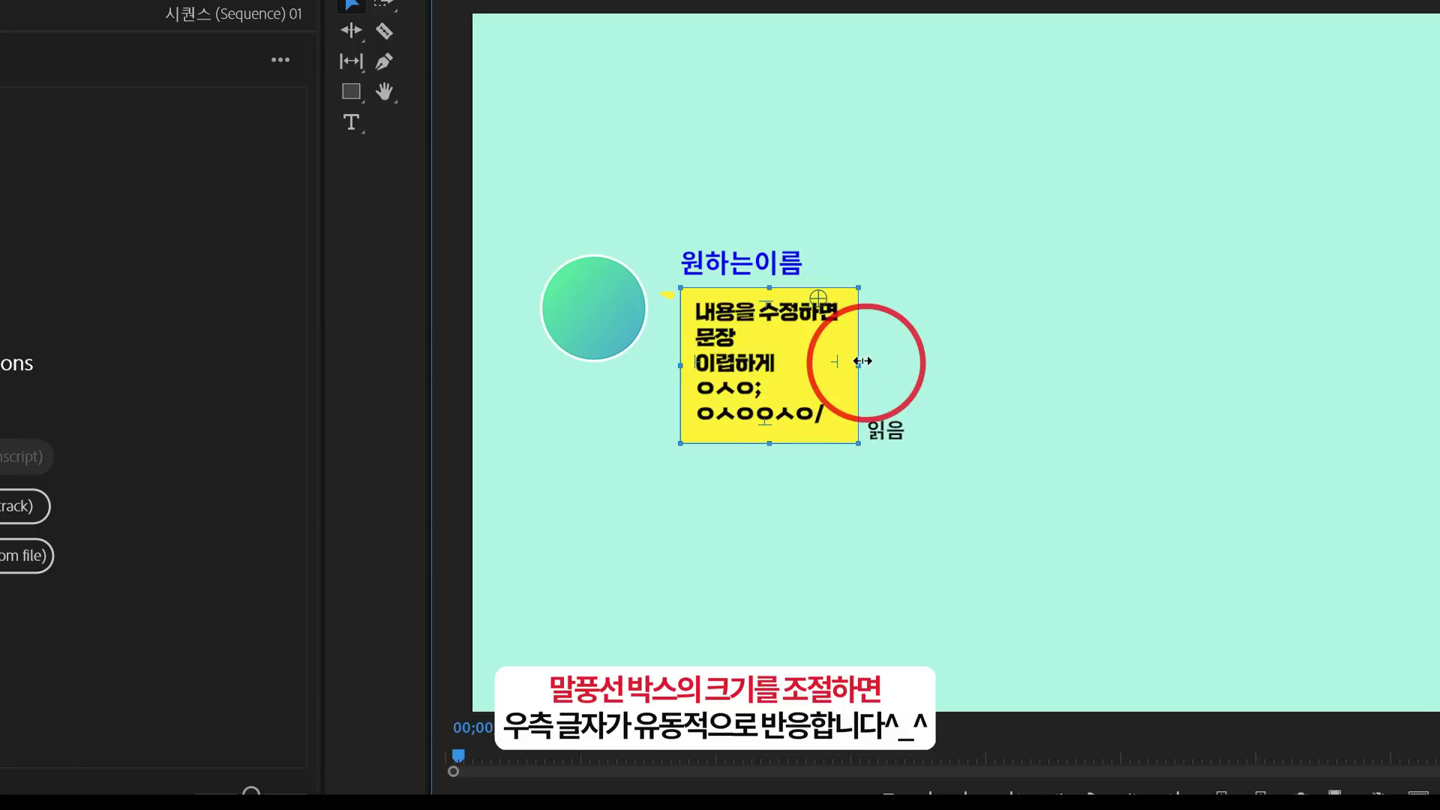
left_click(984, 293)
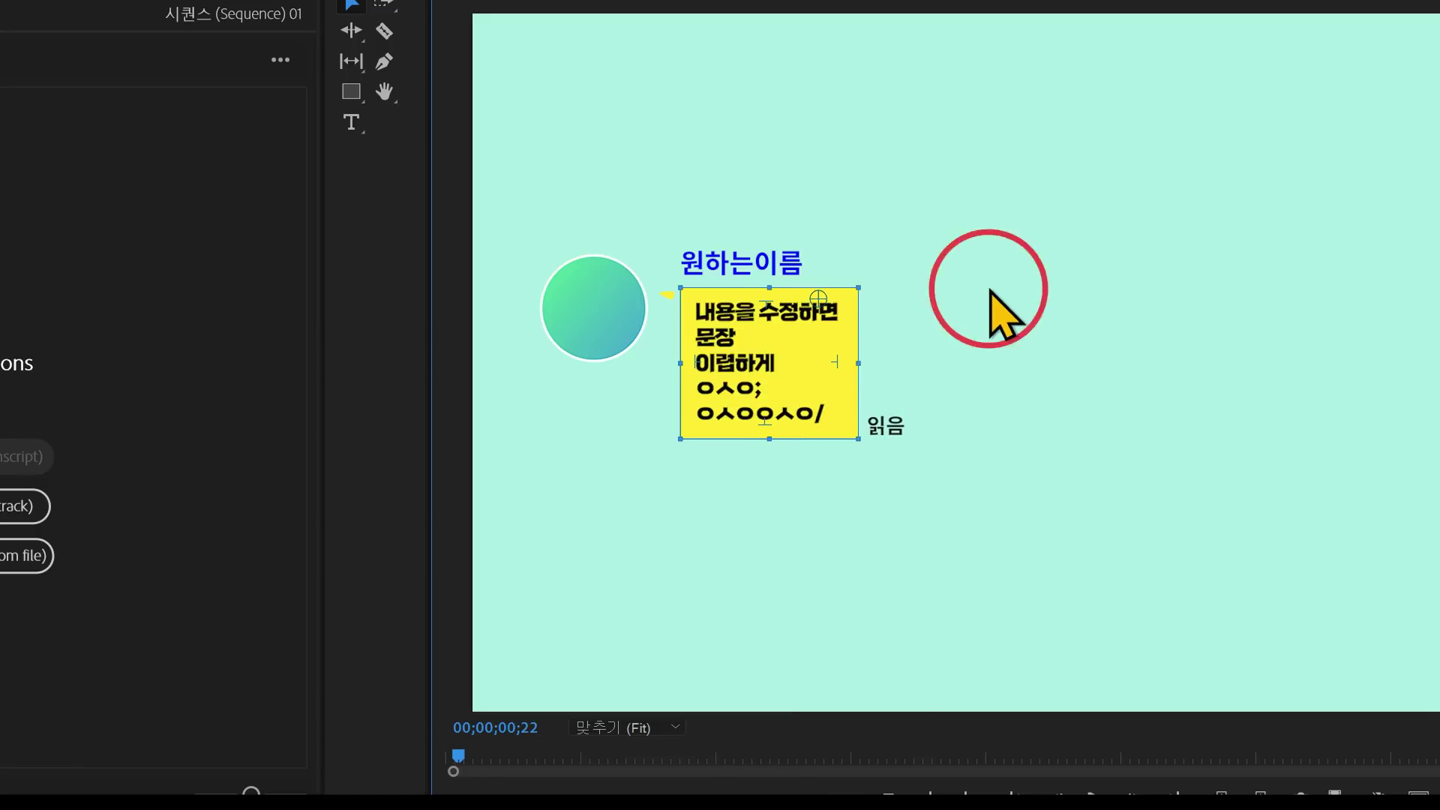
left_click(771, 363)
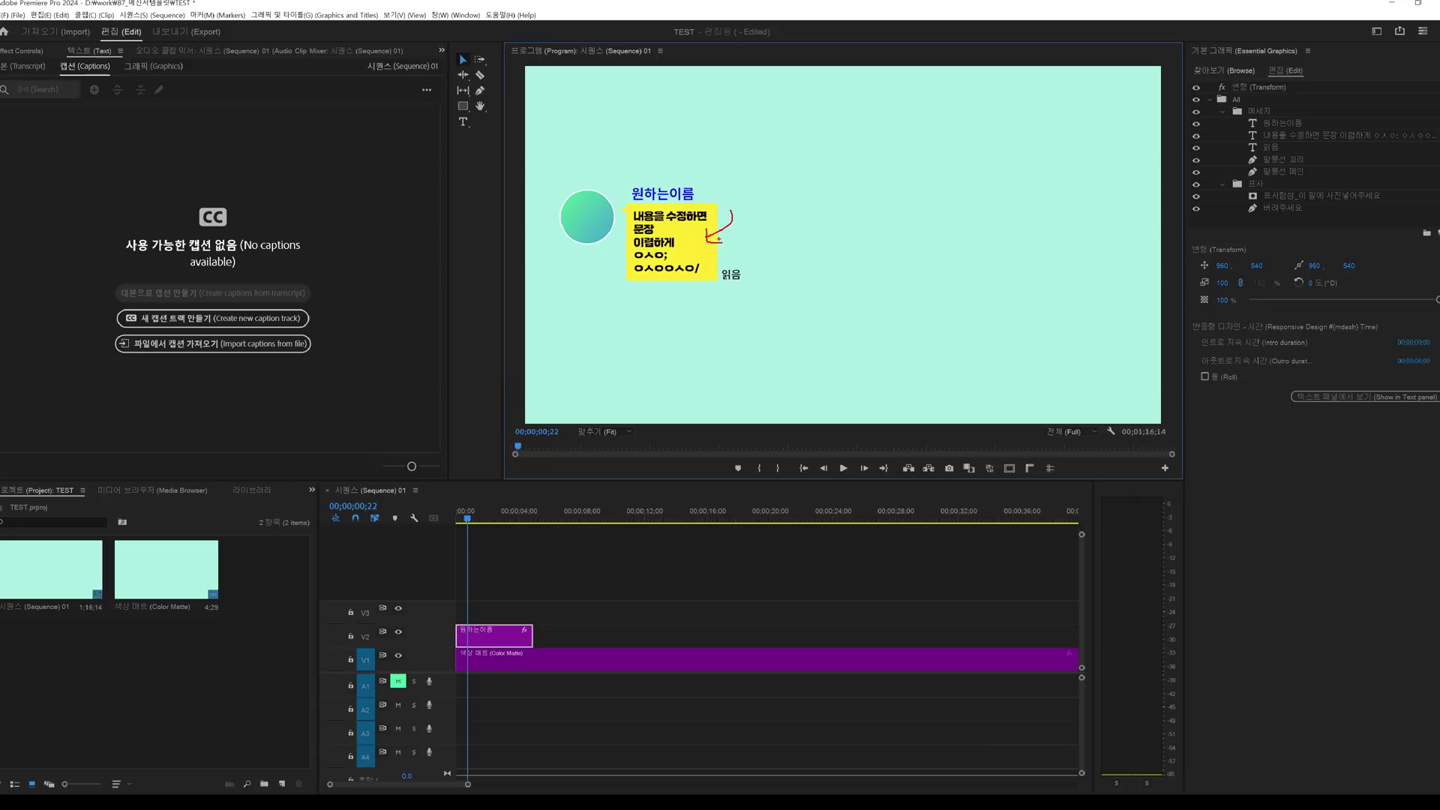
Set the fill color of the 말풍선 메인 layer to bright green 2CFF7A and copy its color code
left_click(1244, 113)
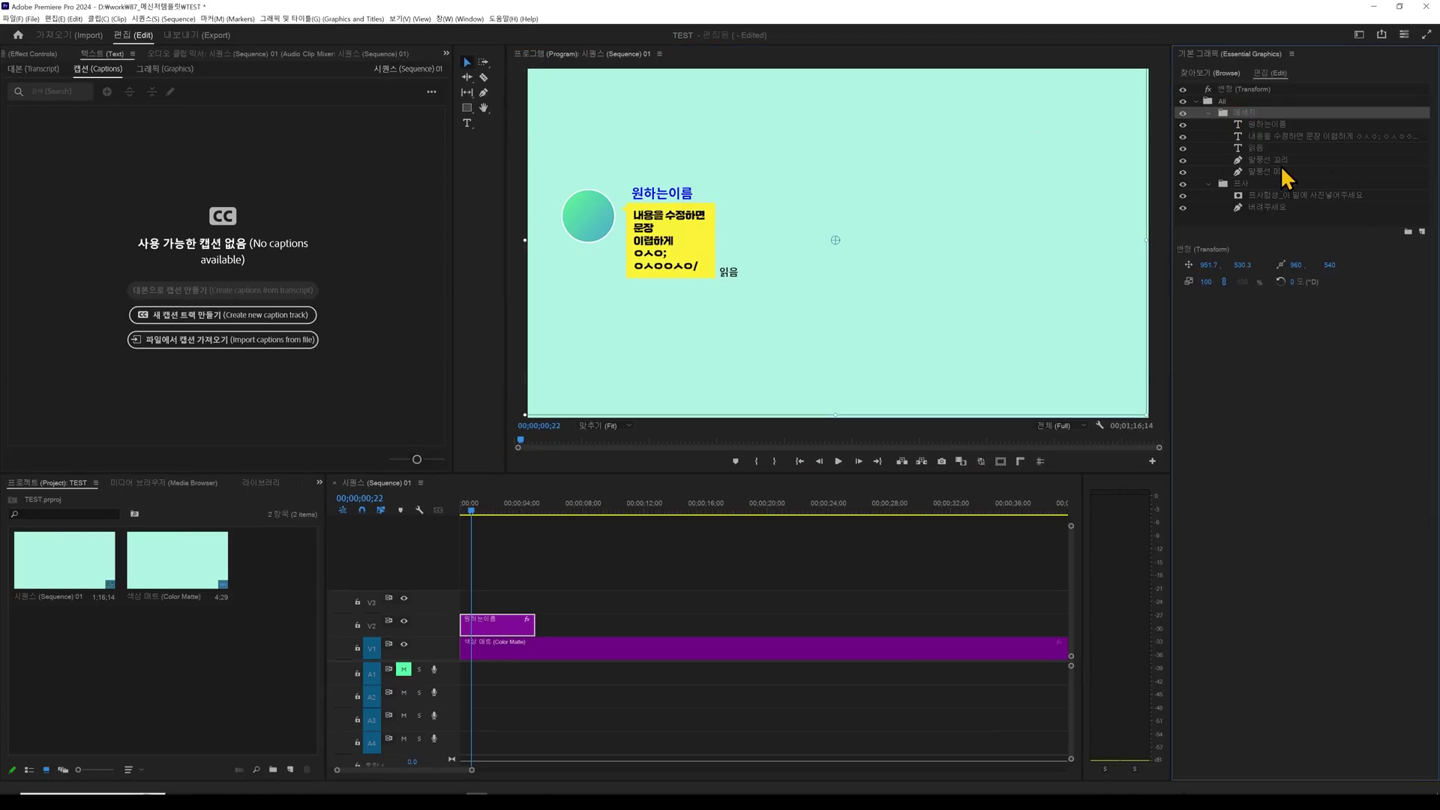
left_click(1276, 159)
left_click(1285, 173)
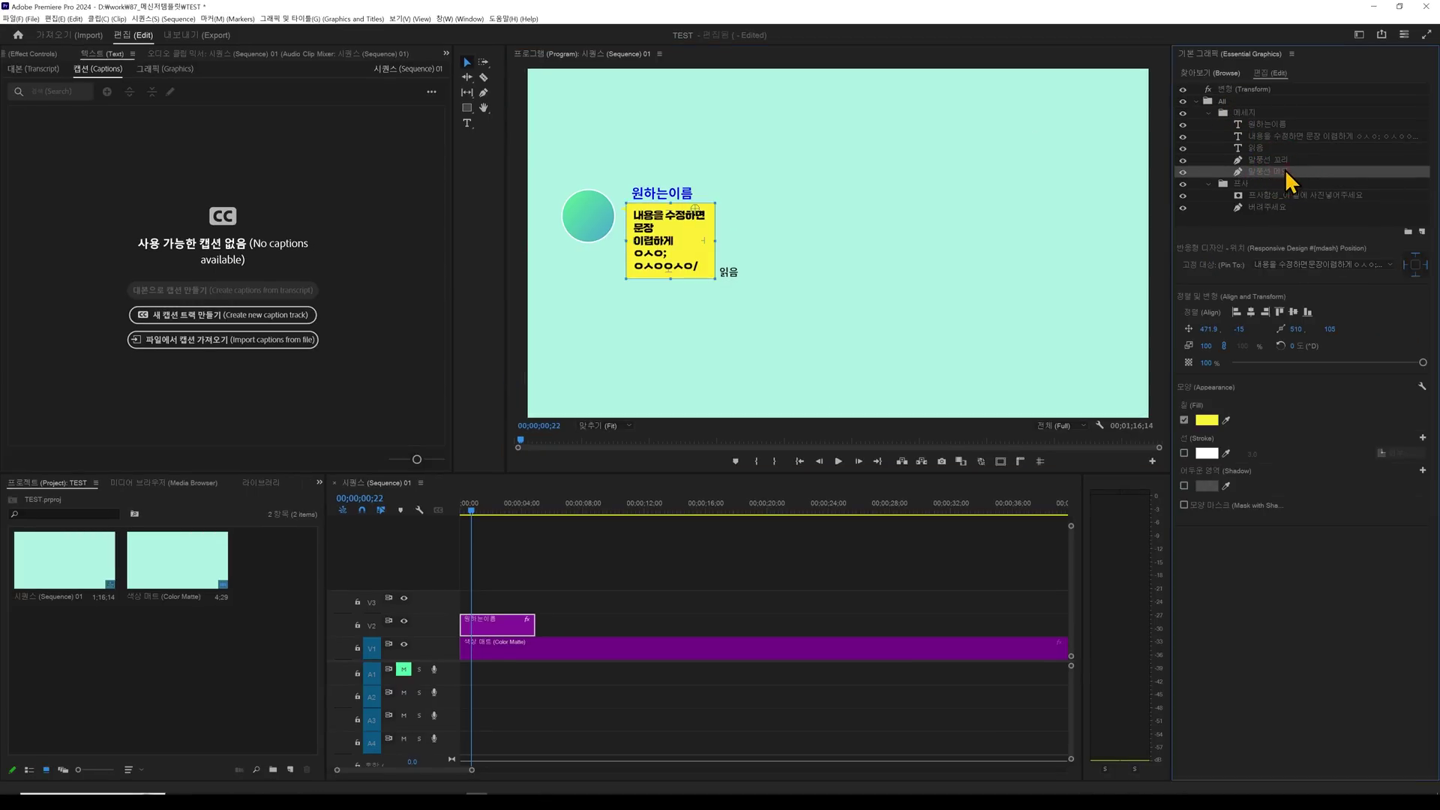
left_click(1285, 174)
left_click(1208, 424)
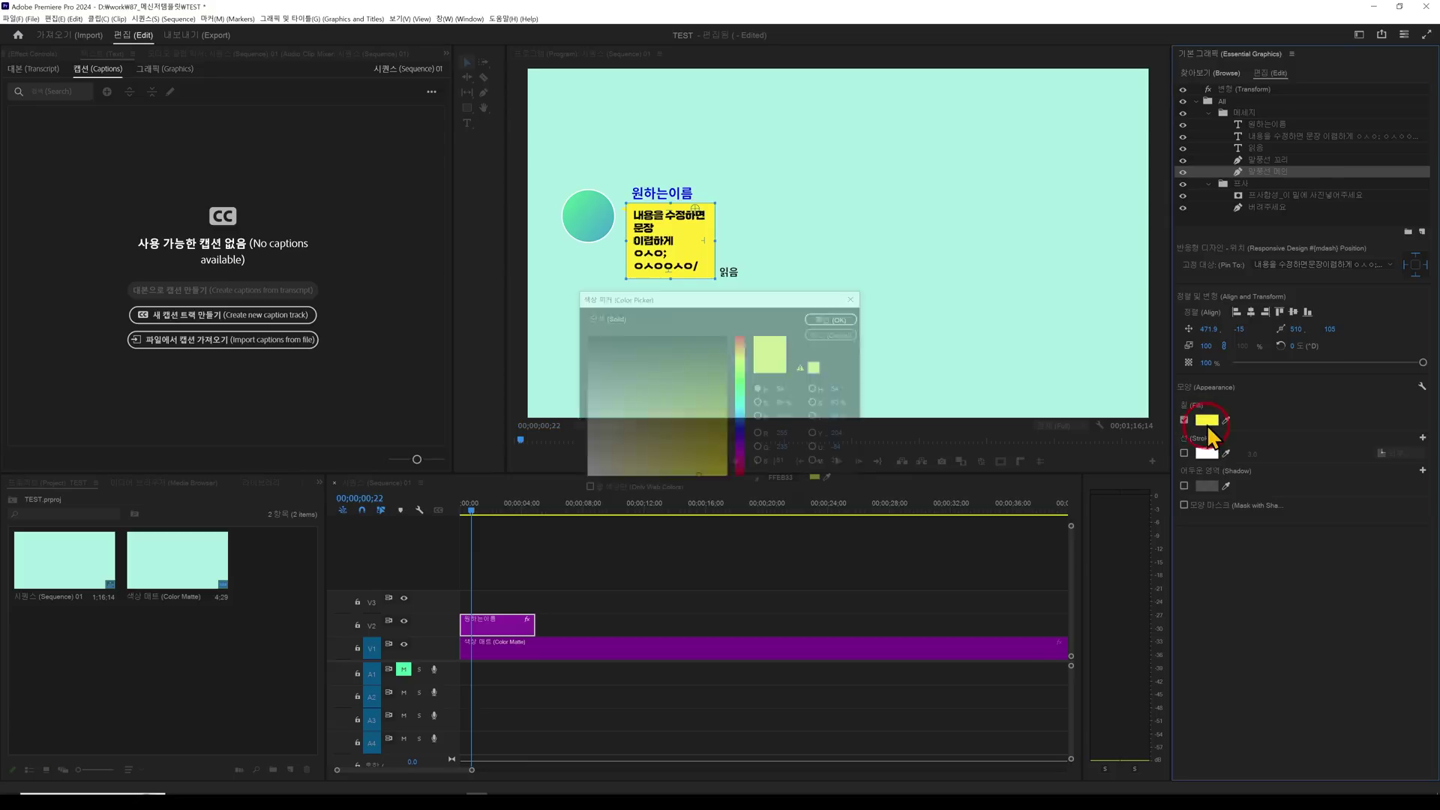
left_click(740, 391)
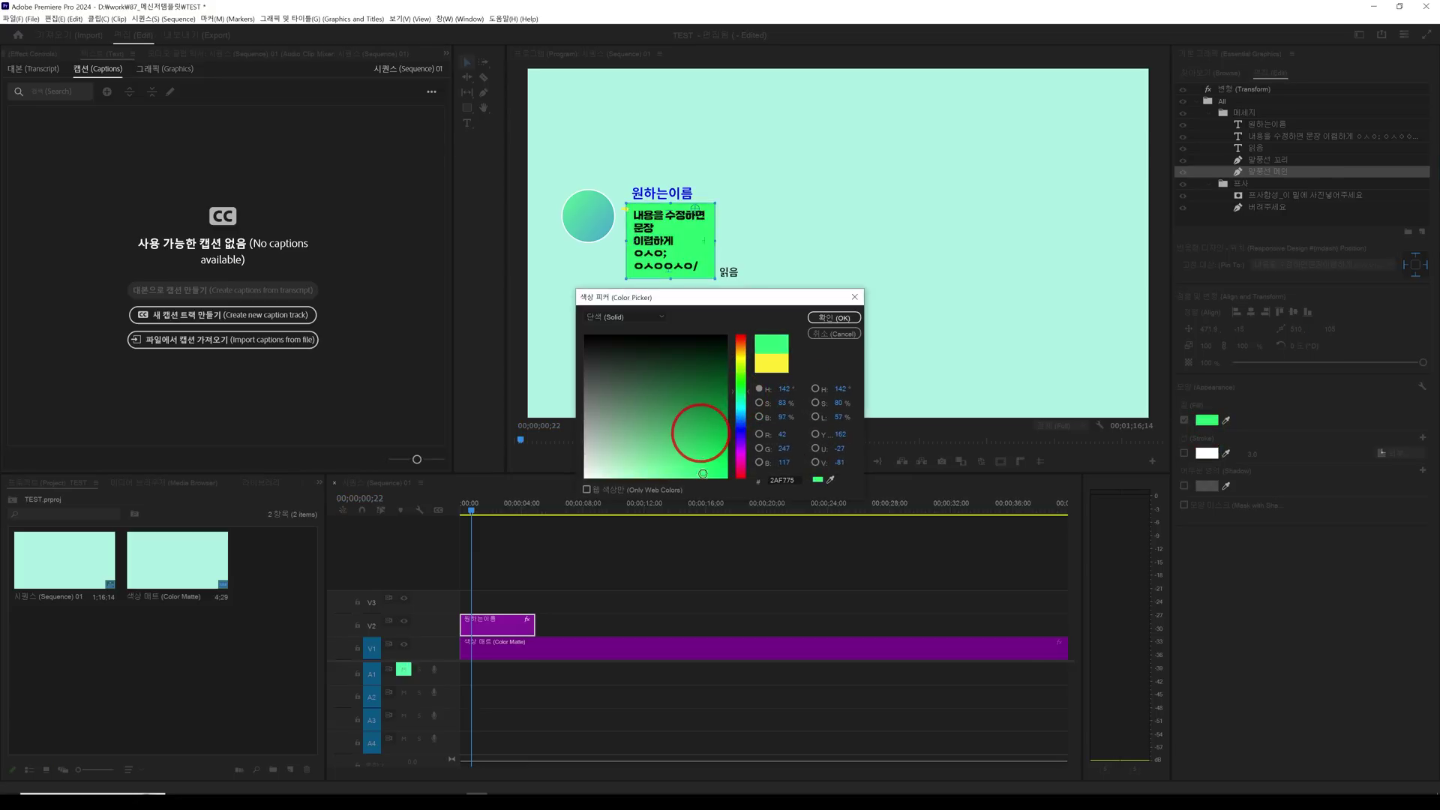
left_click(702, 474)
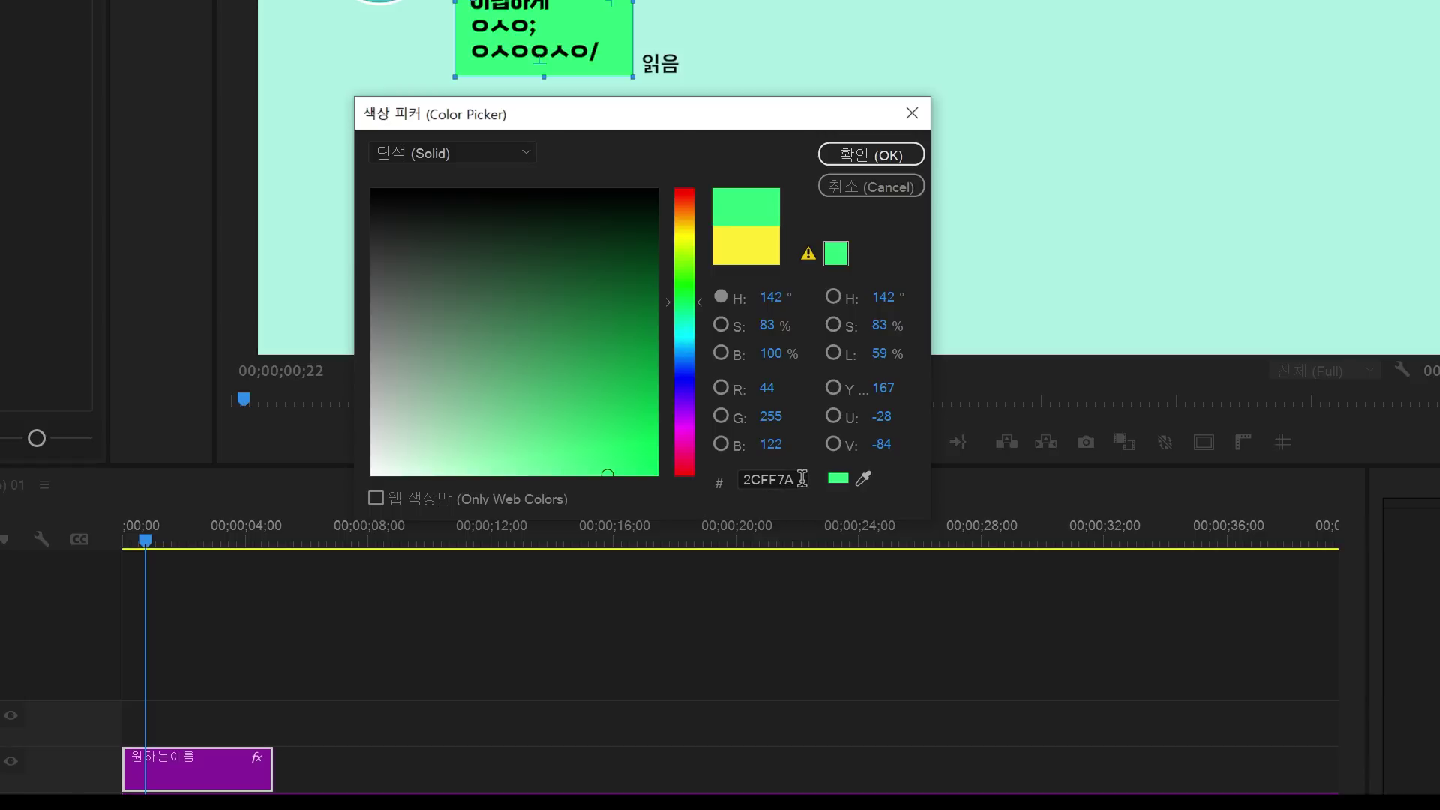
double_click(802, 478)
key("ctrl+c")
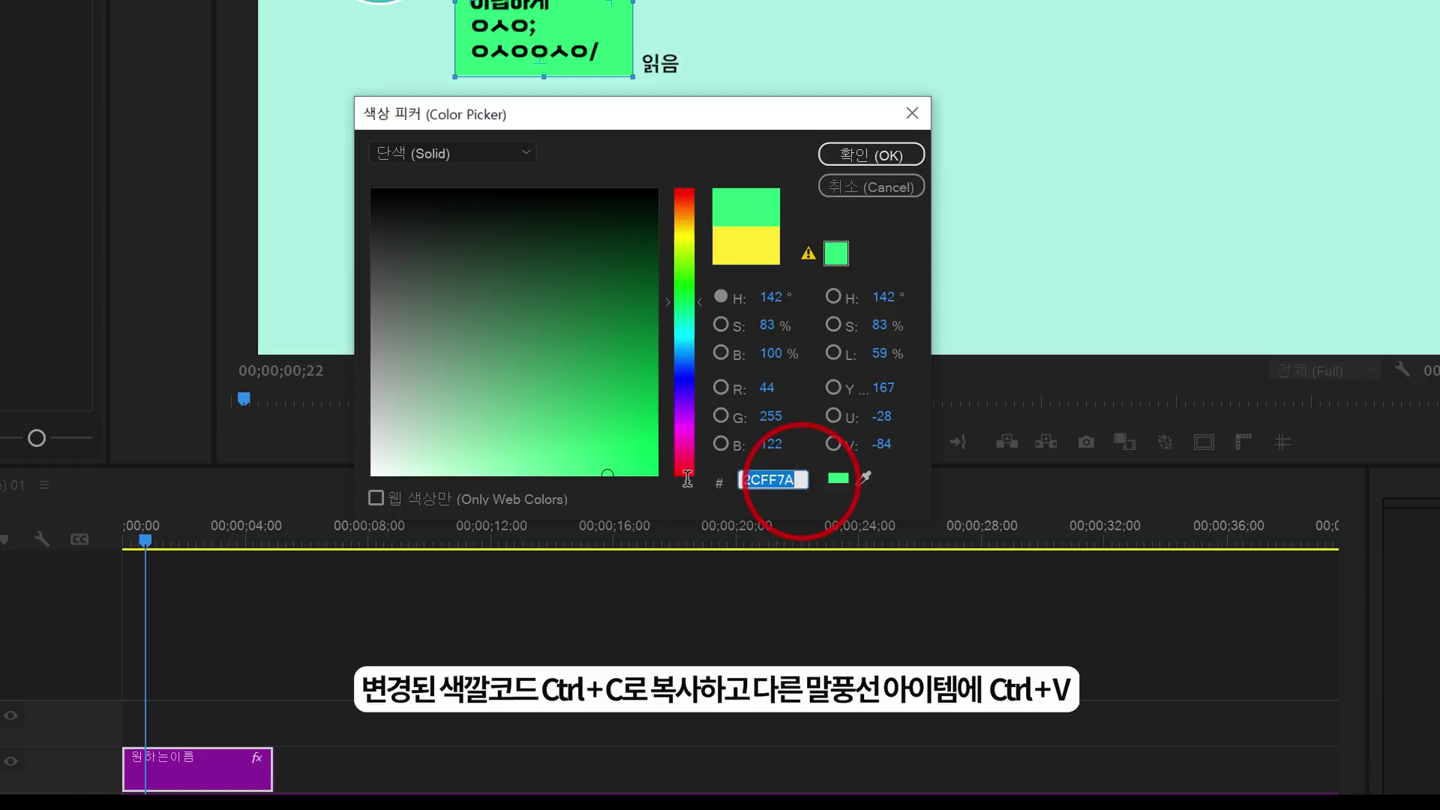
left_click(872, 156)
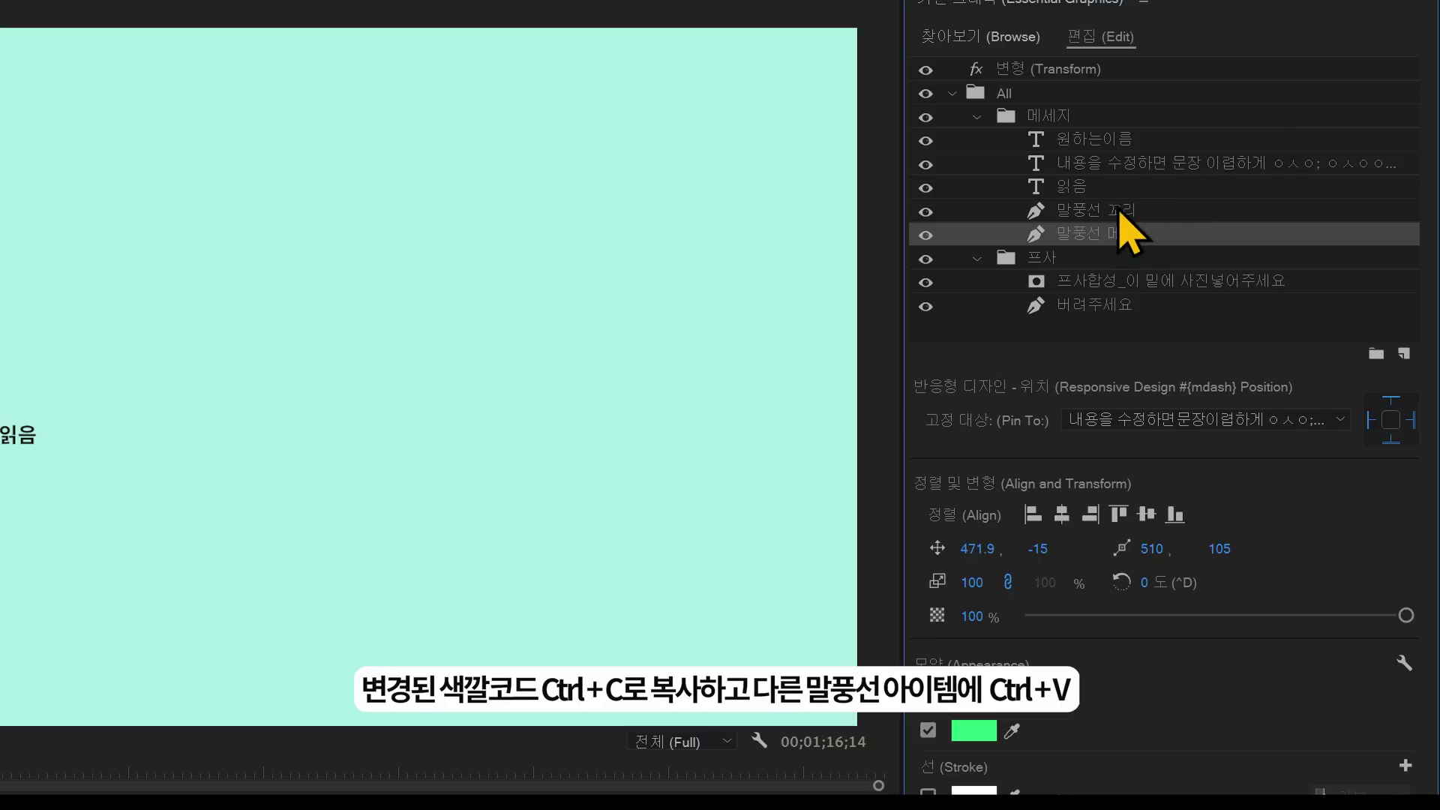
Give the 말풍선 꼬리 layer the same green fill by pasting the copied color code
left_click(1119, 212)
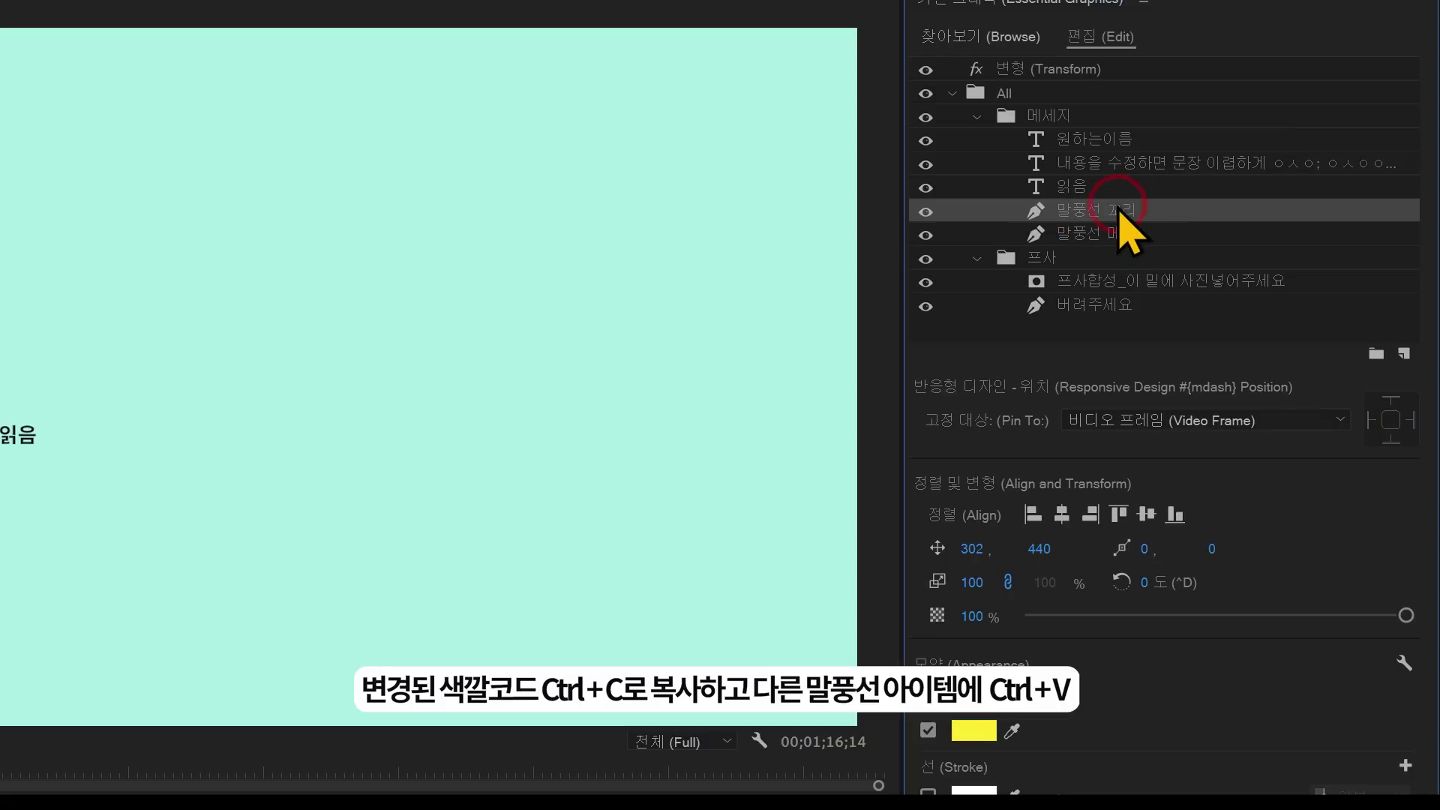
left_click(972, 579)
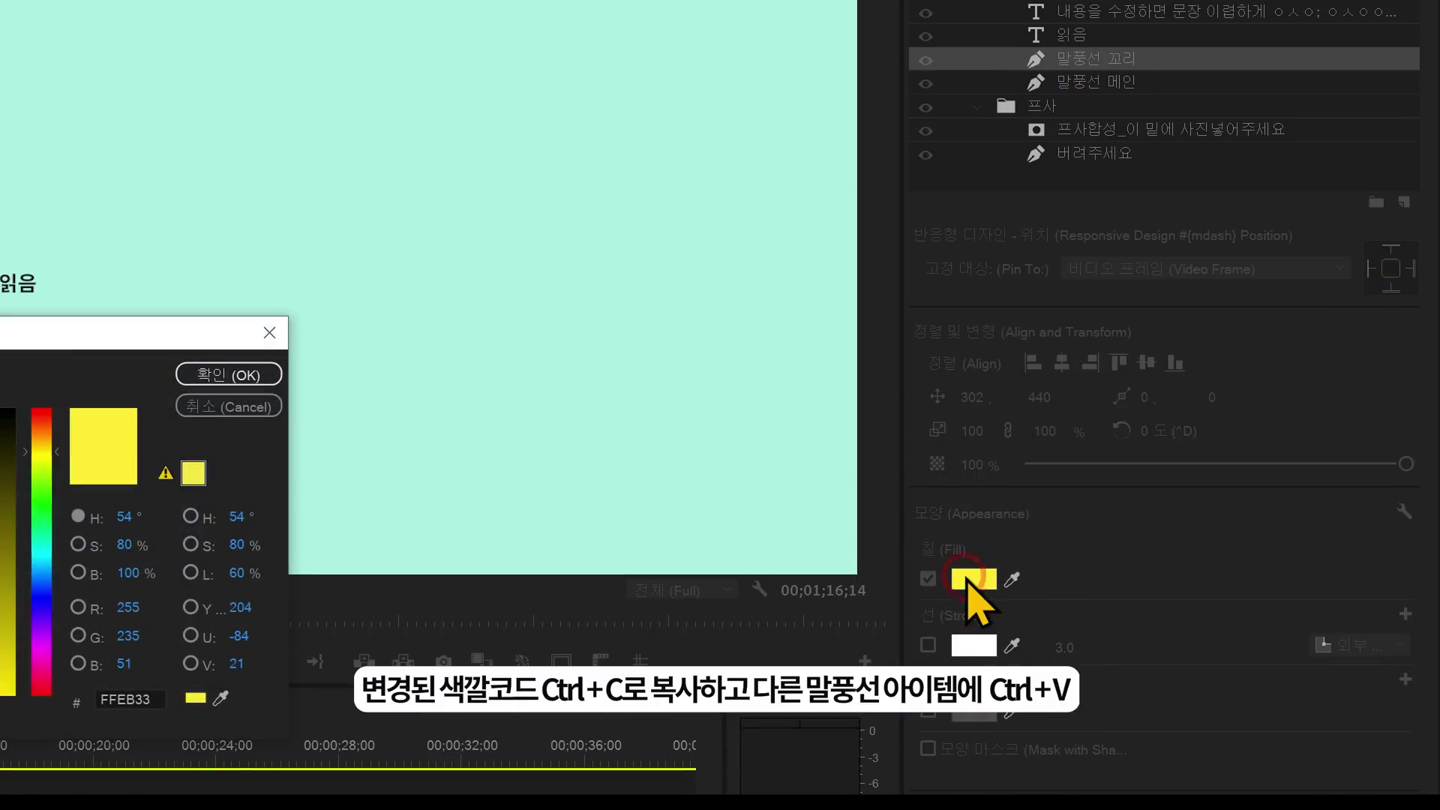
left_click(627, 555)
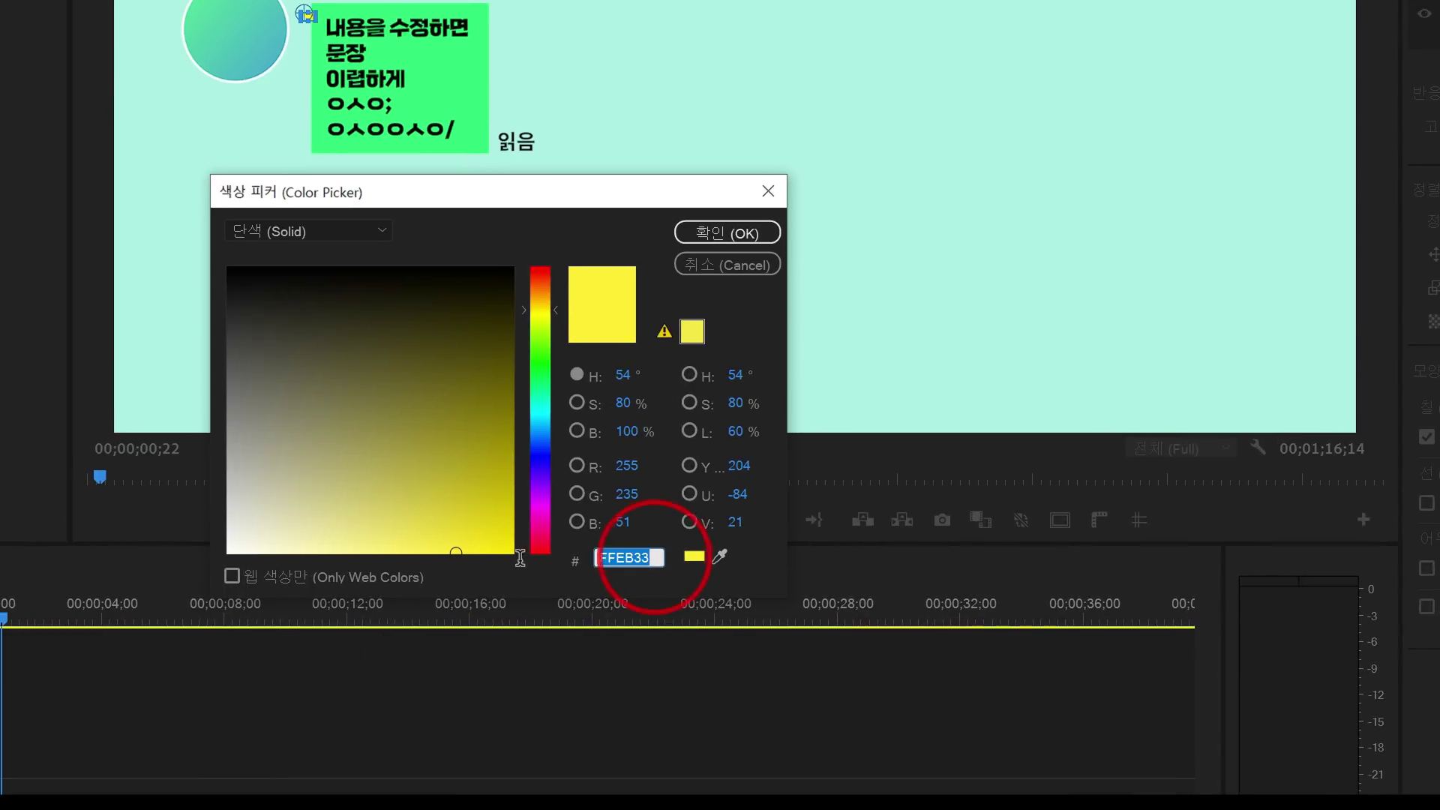
key("ctrl+v")
left_click(739, 239)
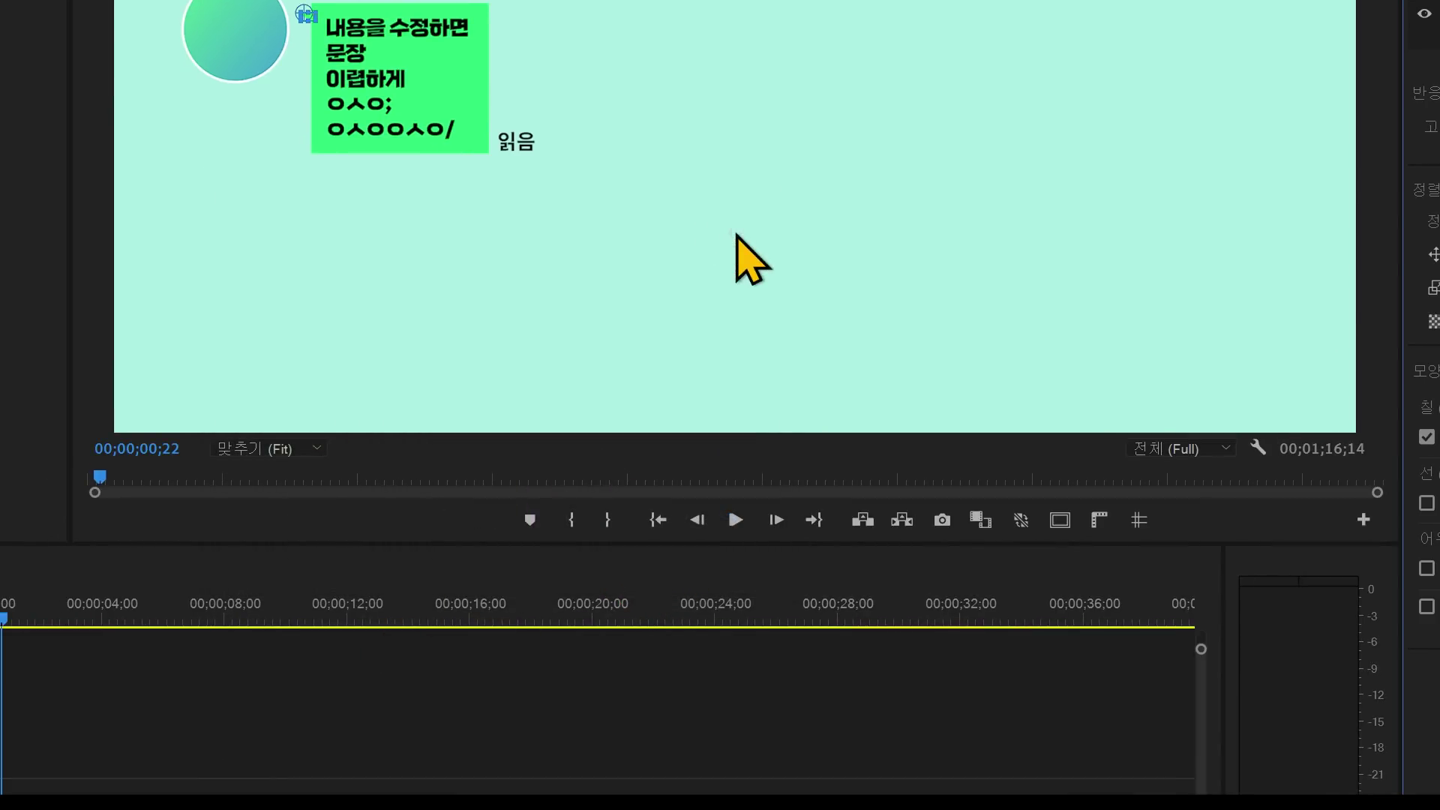
Add the image file 나 to the message graphic as a new layer from file
left_click(1035, 283)
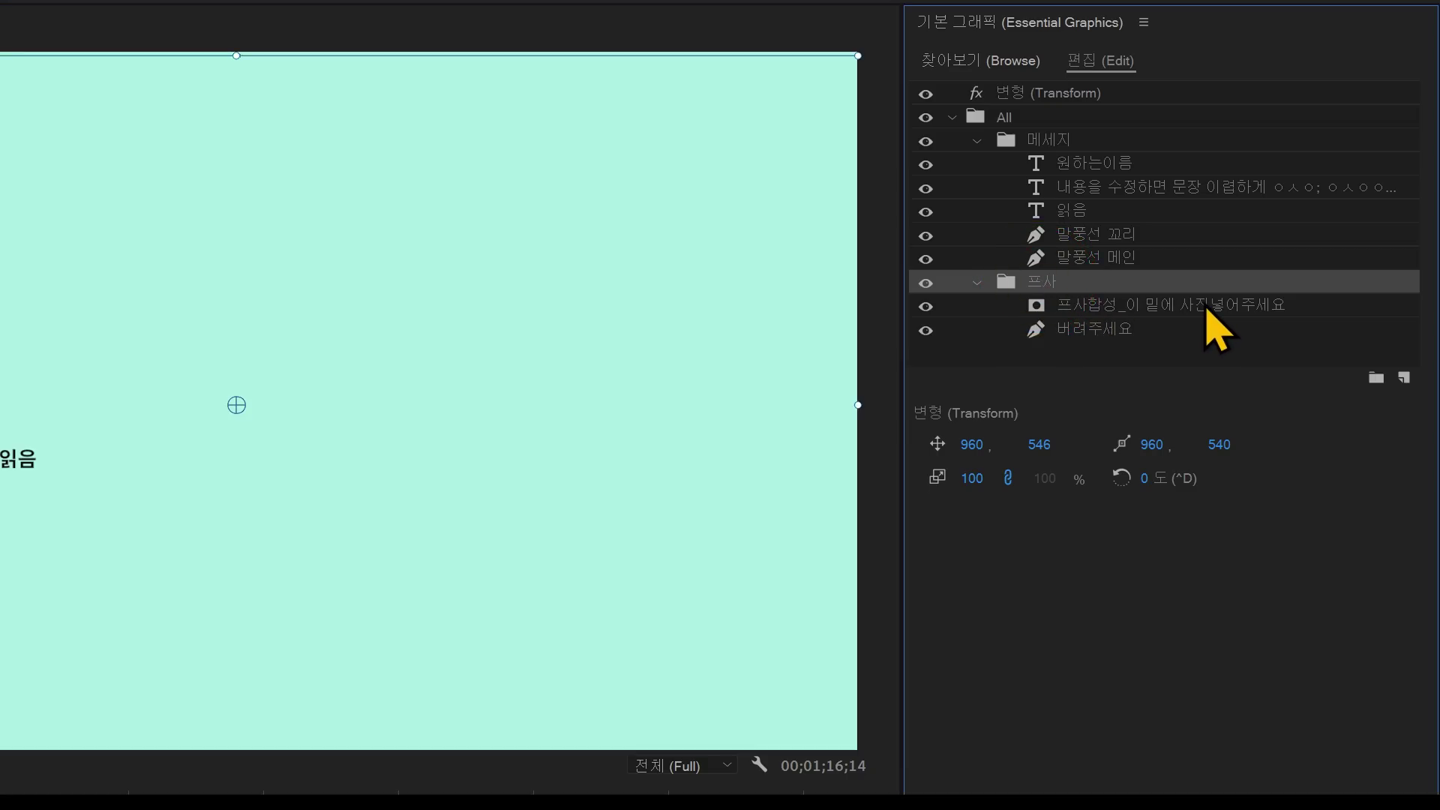
left_click(1133, 330)
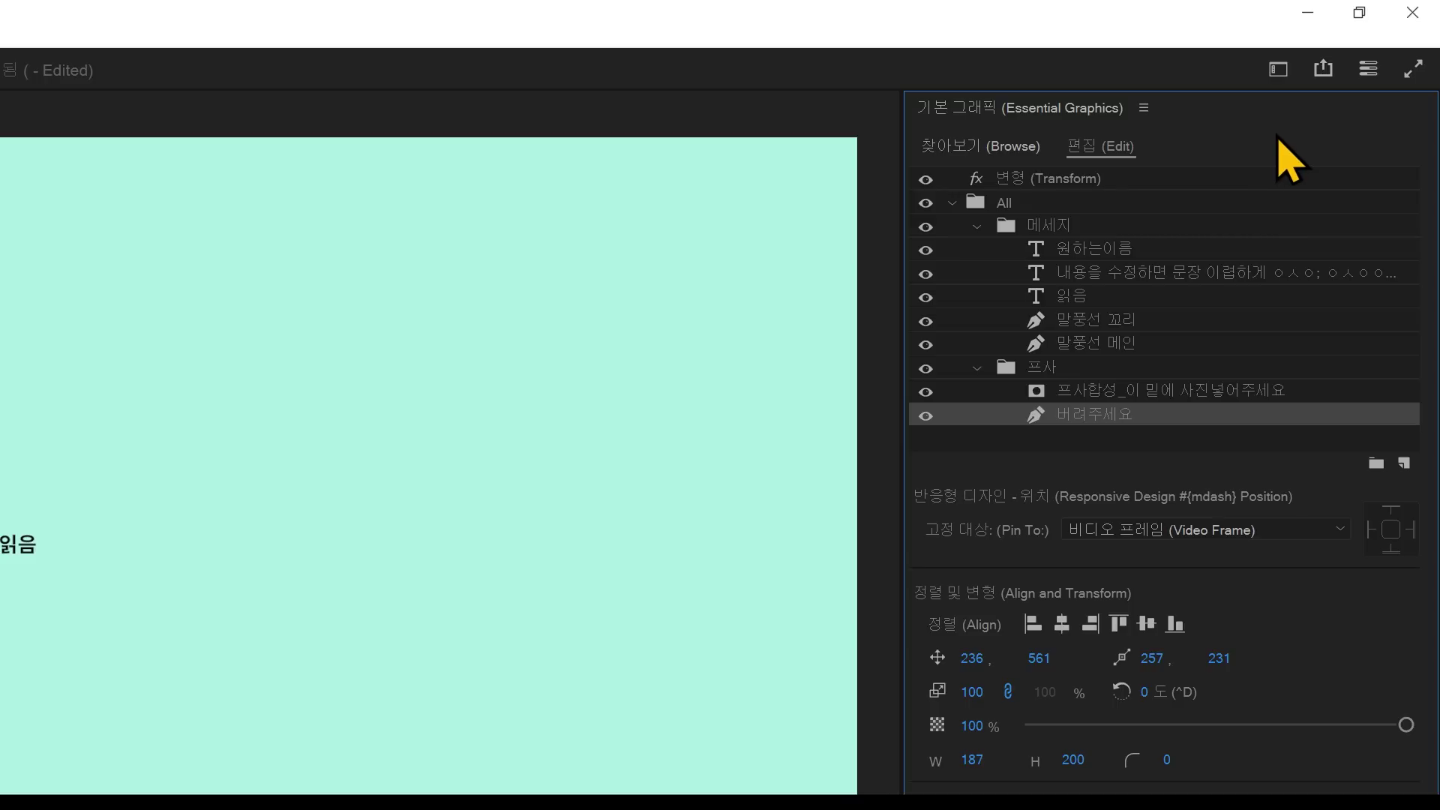
left_click(1183, 431)
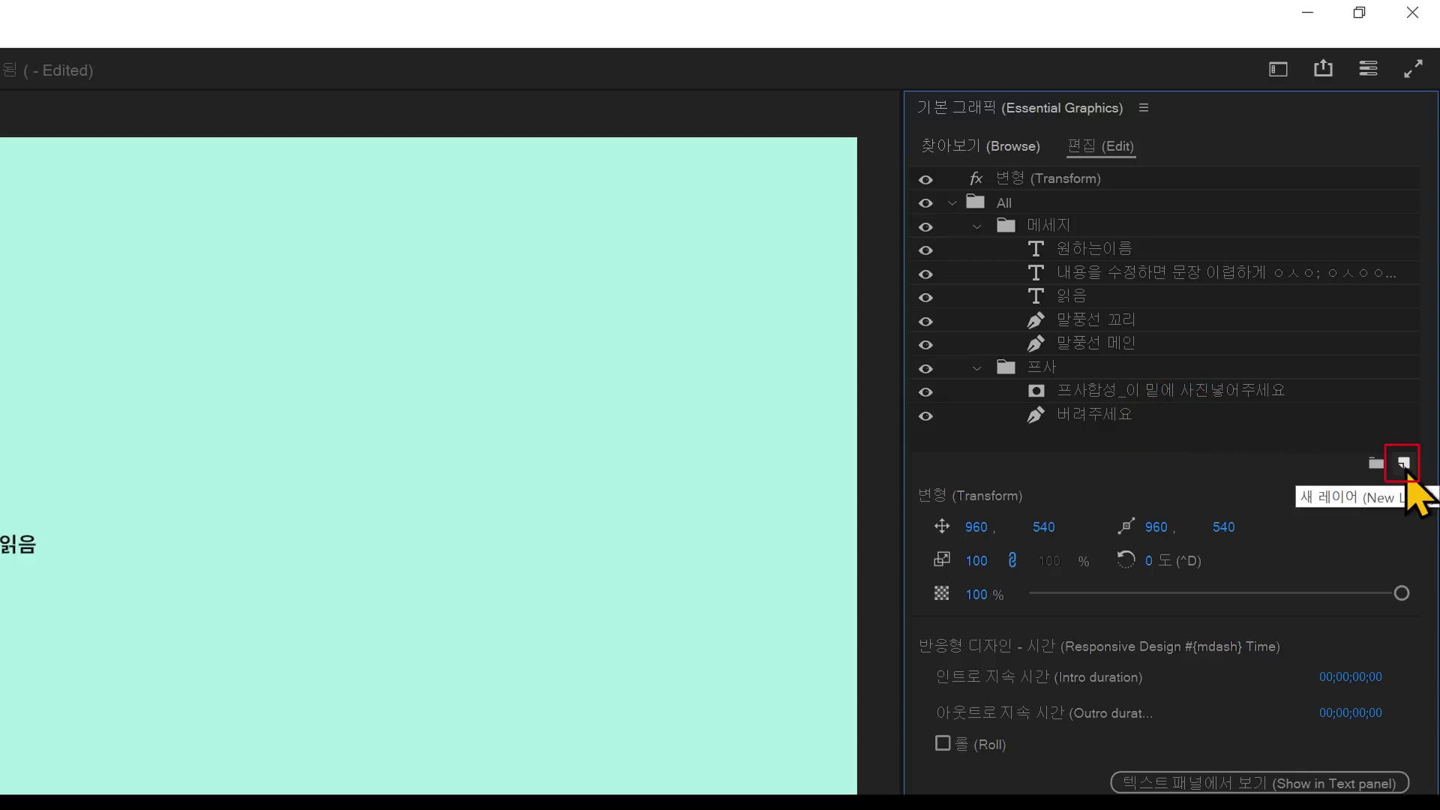
left_click(1405, 465)
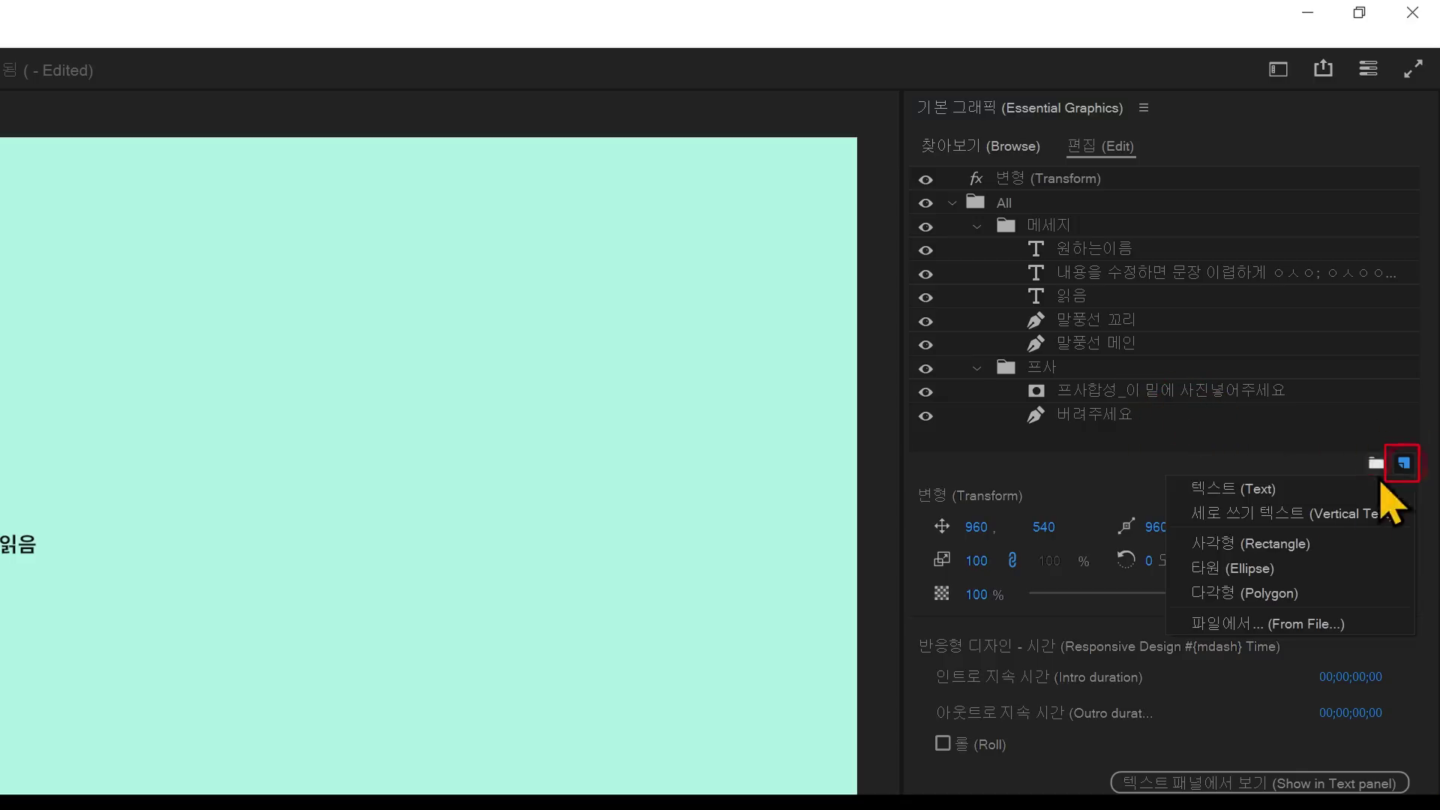
left_click(1317, 627)
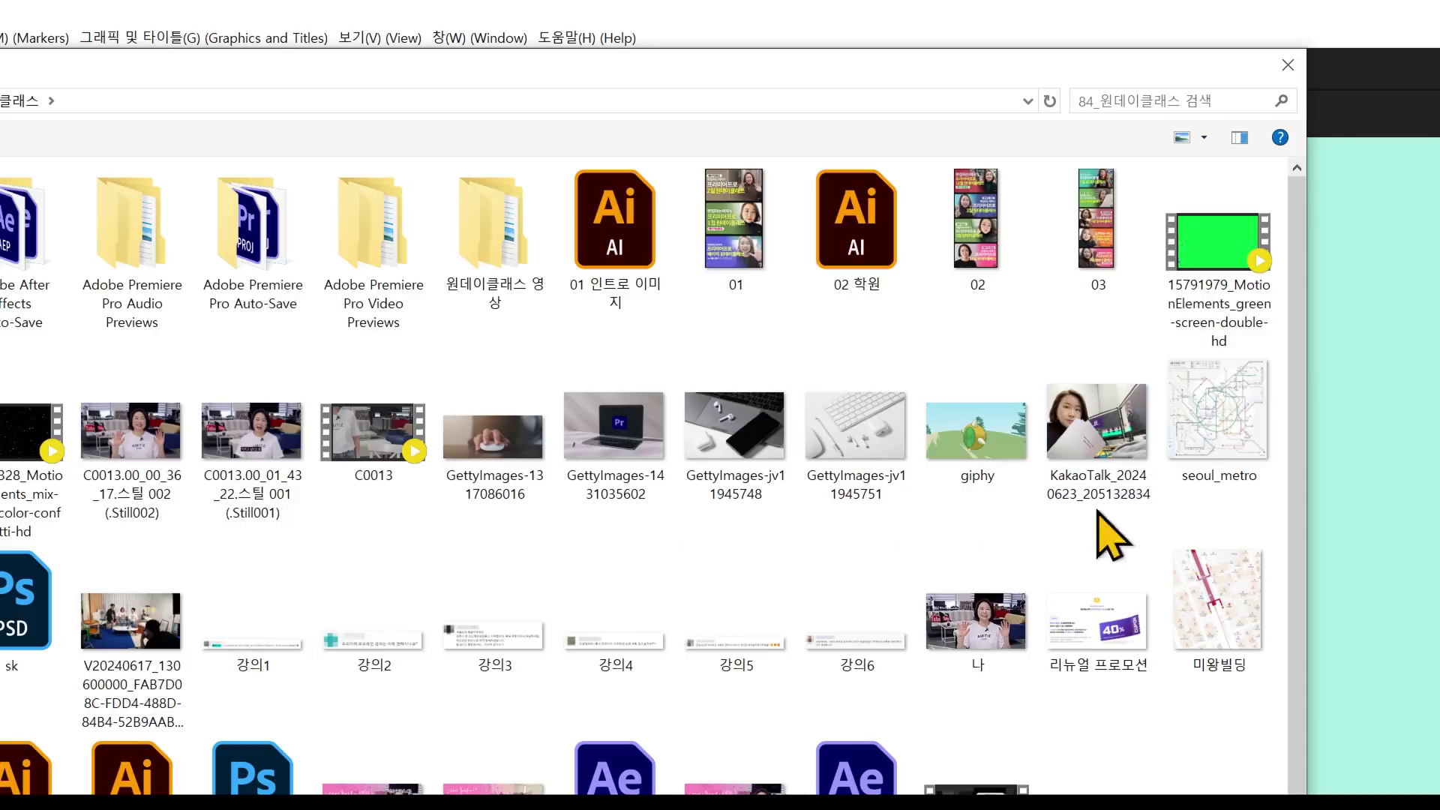
left_click(1003, 627)
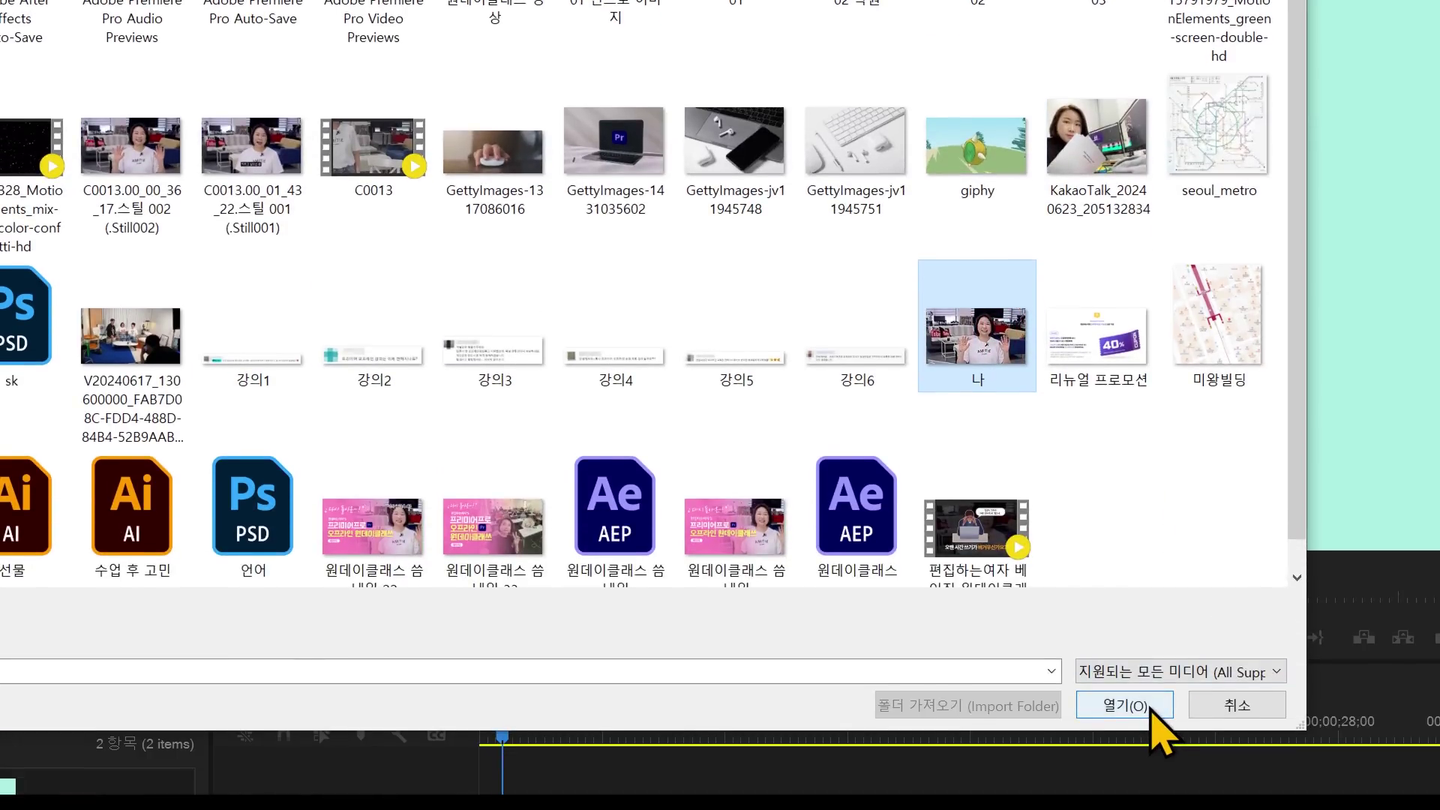
left_click(1153, 714)
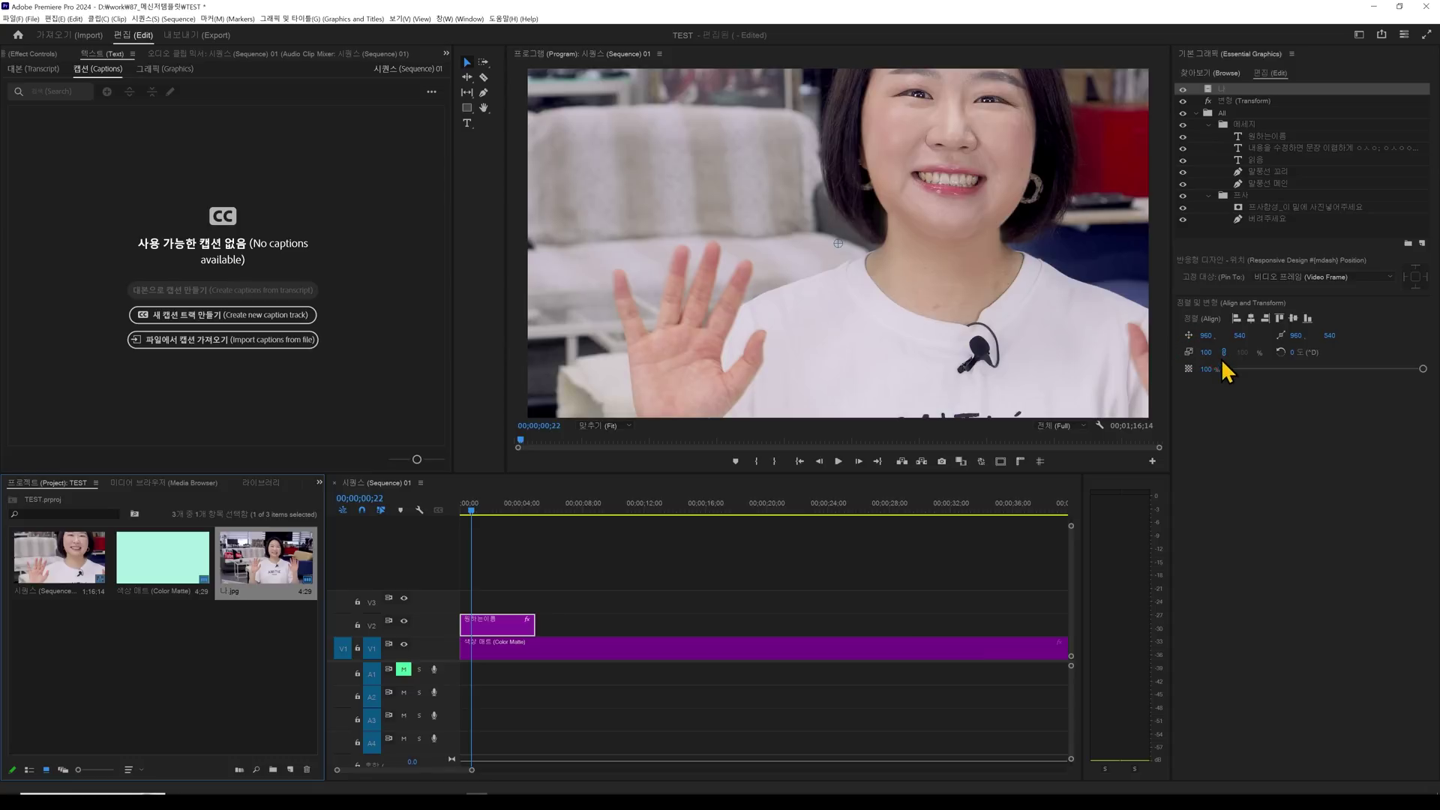
Scale the photo layer 나 down to 12% and place it over the profile circle at about 269.6, 460
left_click_drag(1211, 356, 1174, 353)
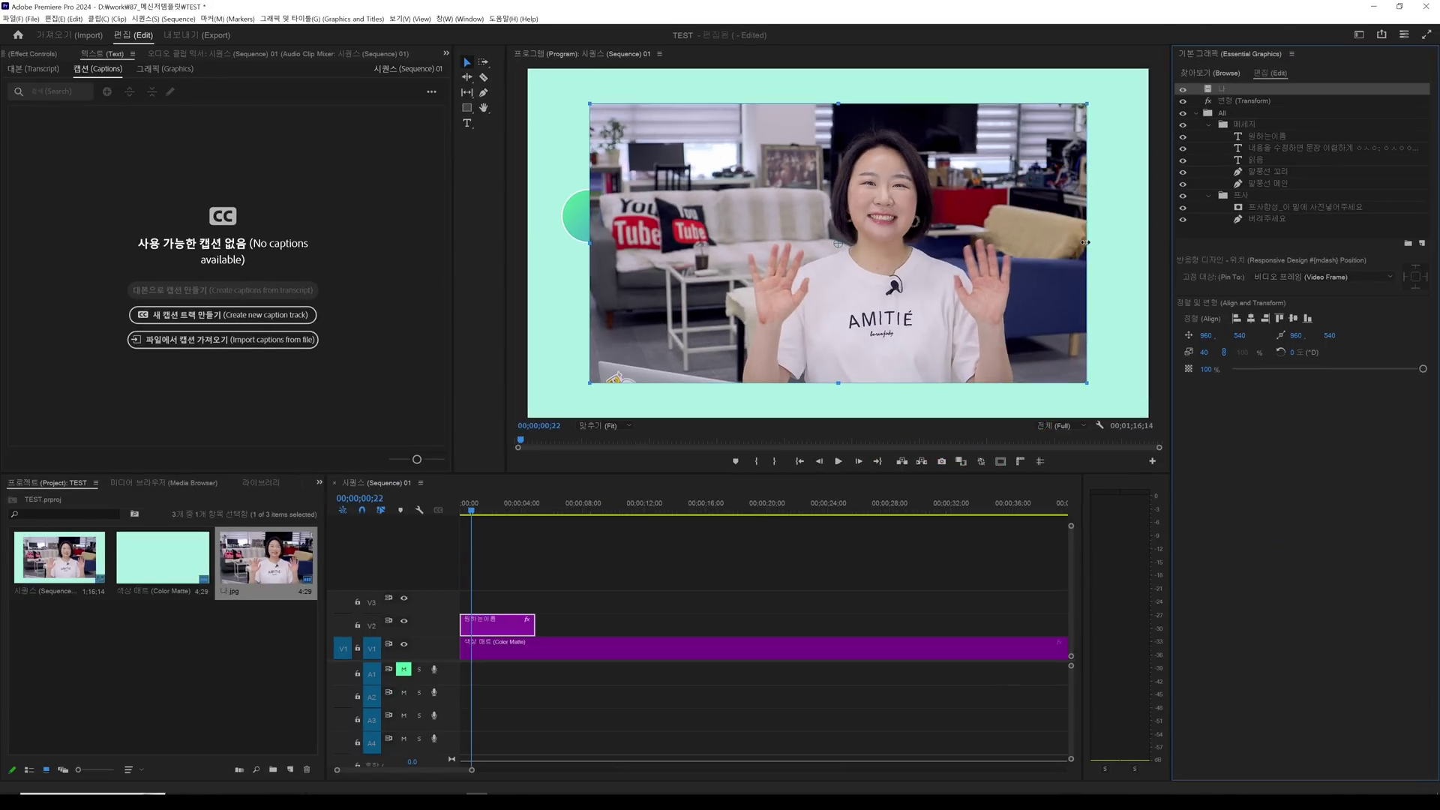
mouse_move(1085, 243)
left_mouse_down()
mouse_move(908, 242)
mouse_move(935, 242)
mouse_move(790, 216)
mouse_move(656, 232)
left_mouse_up()
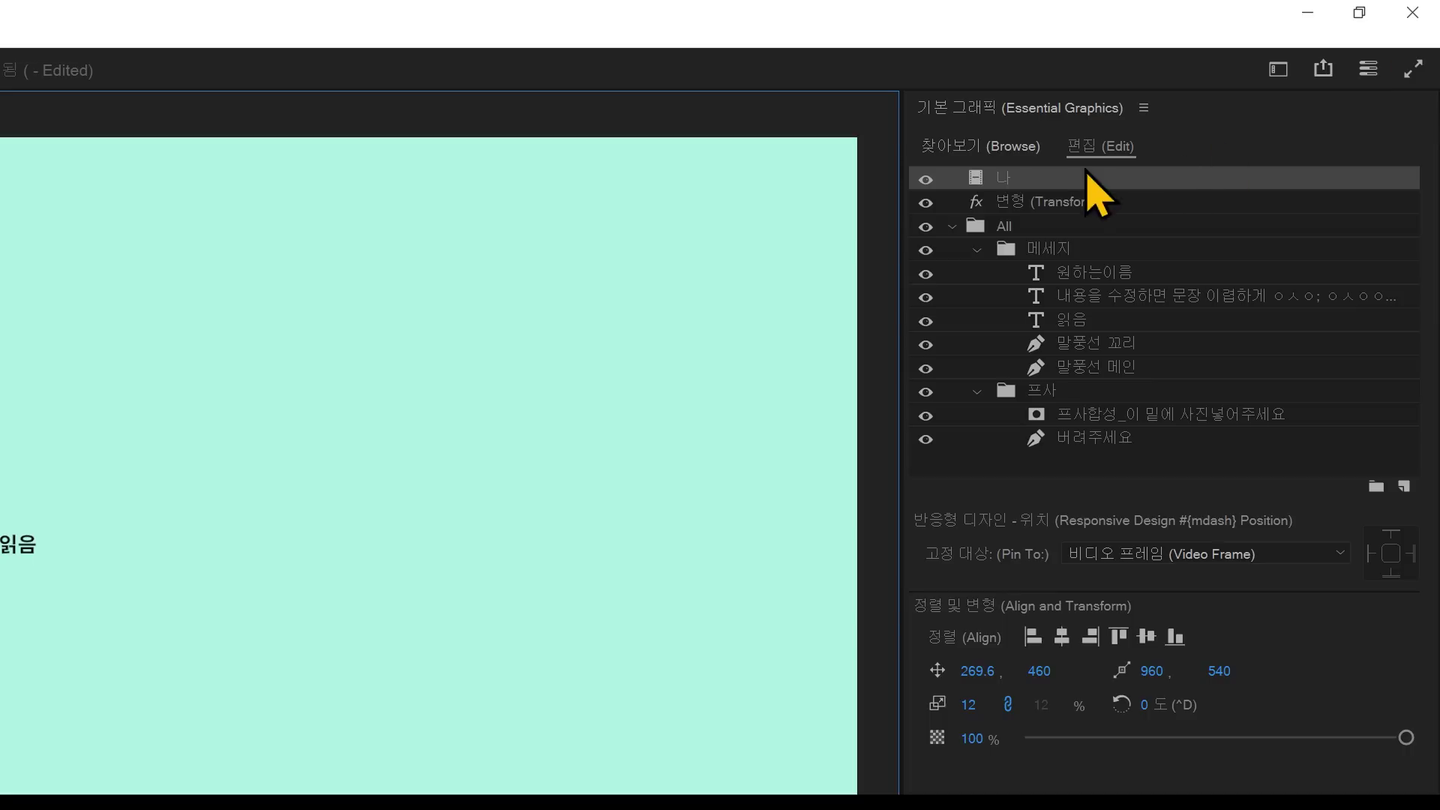
Move the 나 layer below the mask layer in the 프사 group and delete the placeholder layer 버려주세요
left_click_drag(1004, 179, 1022, 397)
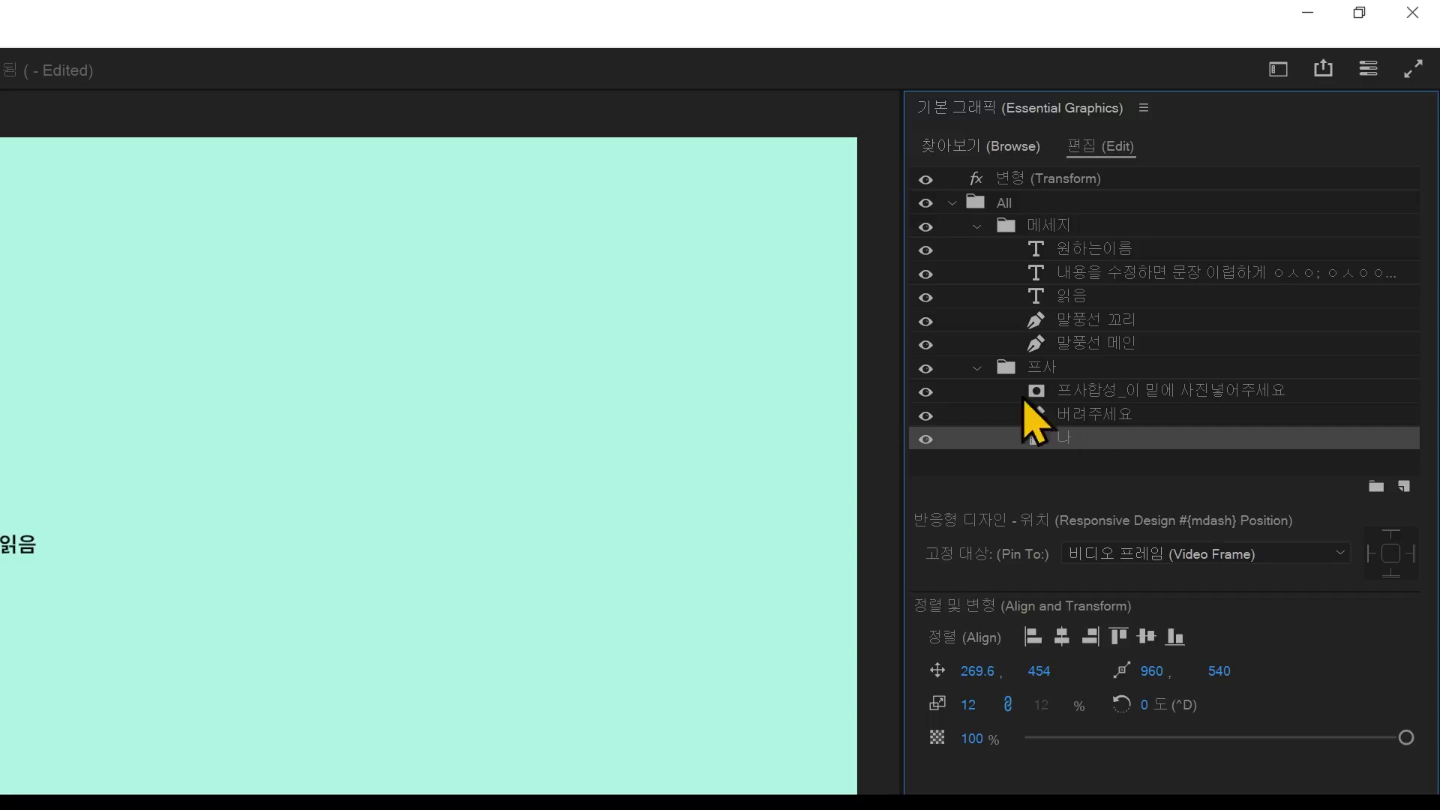
left_click(1172, 400)
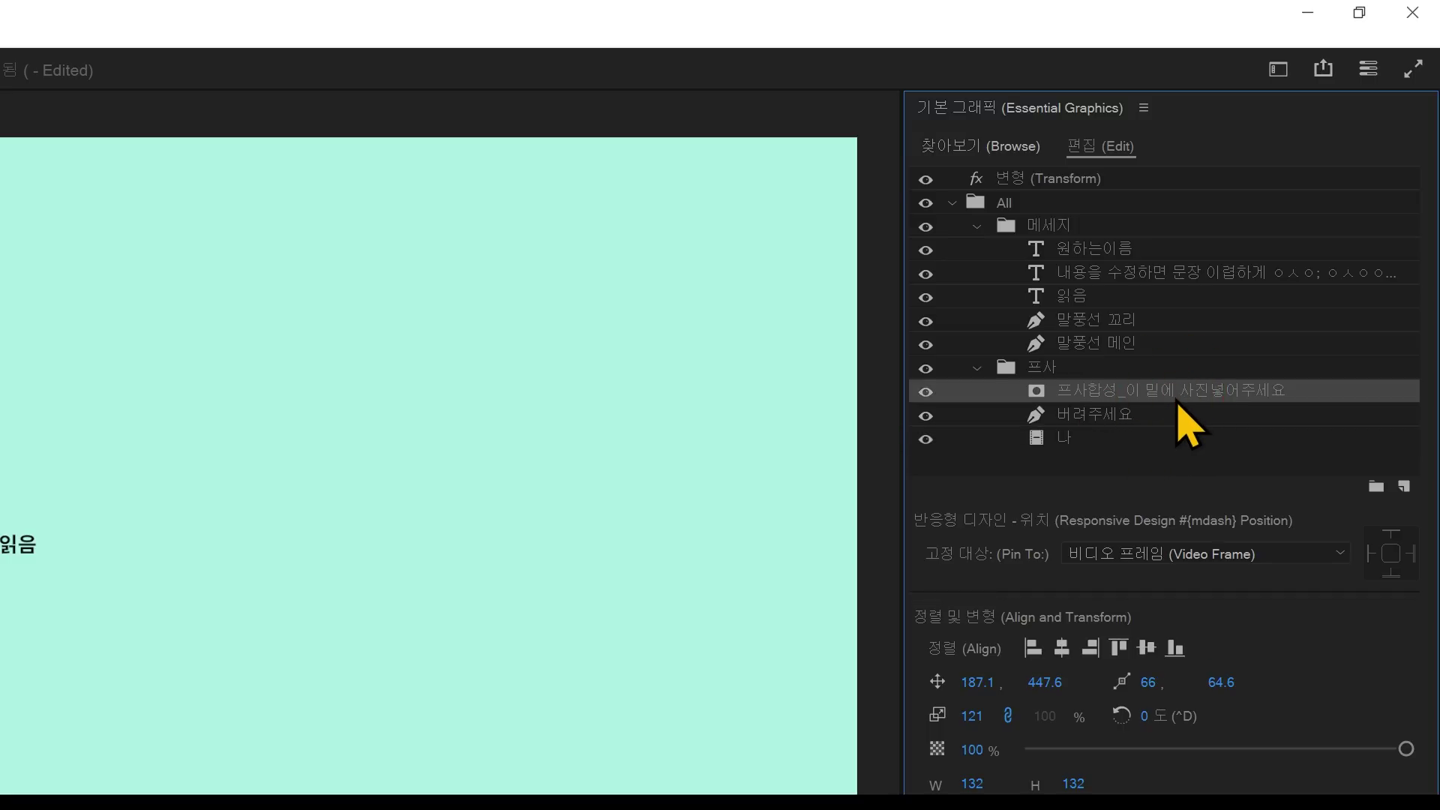
left_click(1159, 440)
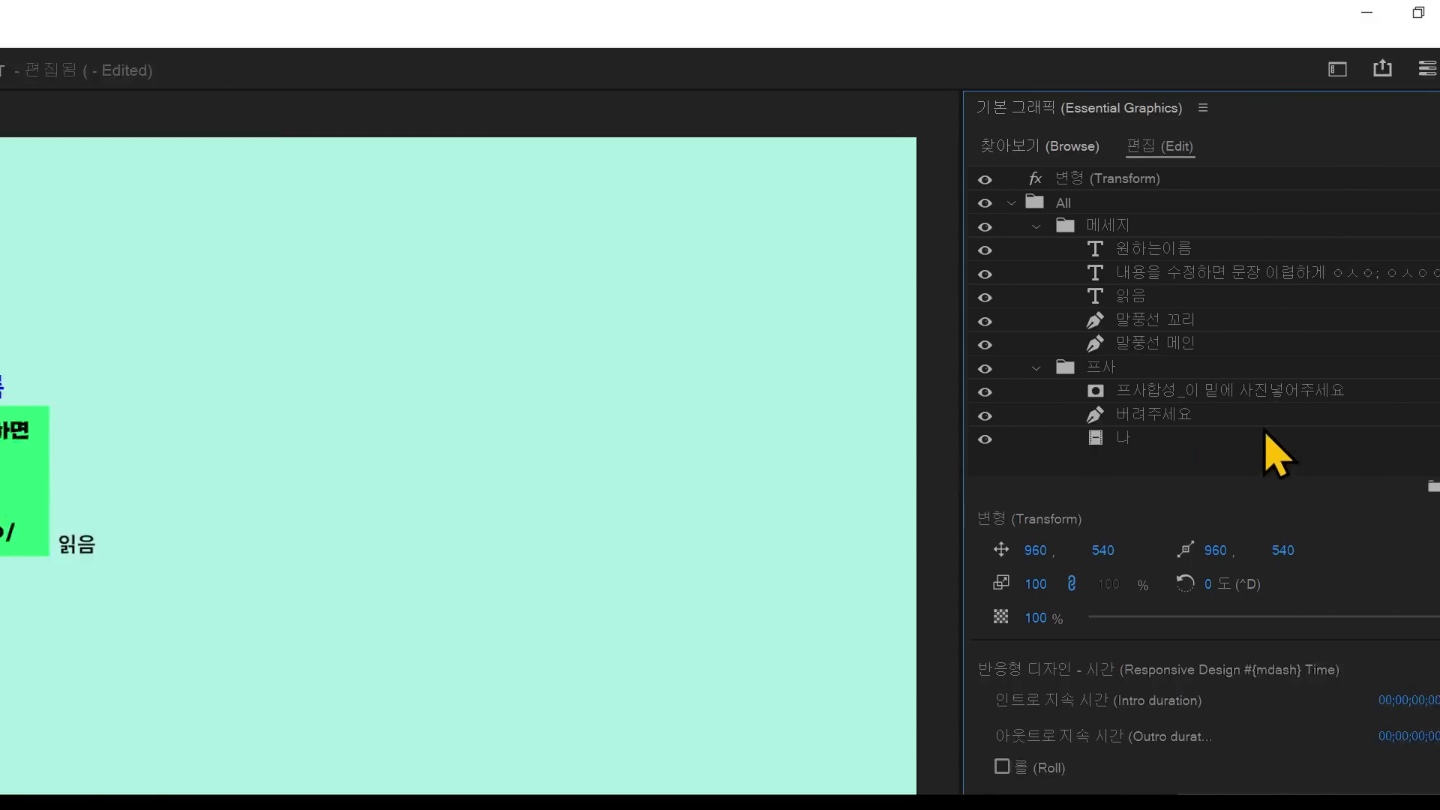
left_click(1114, 415)
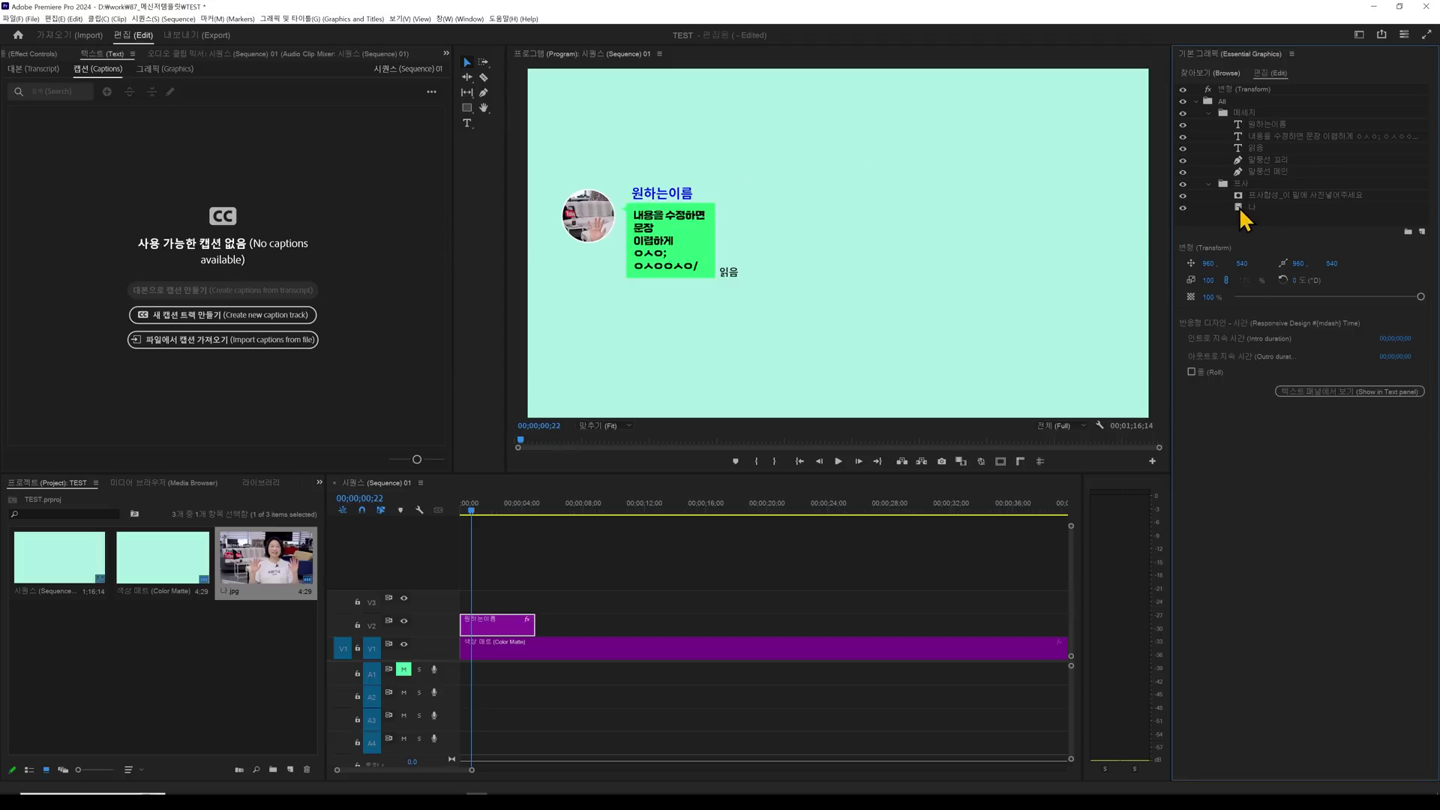
Reposition the photo layer 나 so the face sits centered inside the circular profile mask
left_click(1242, 209)
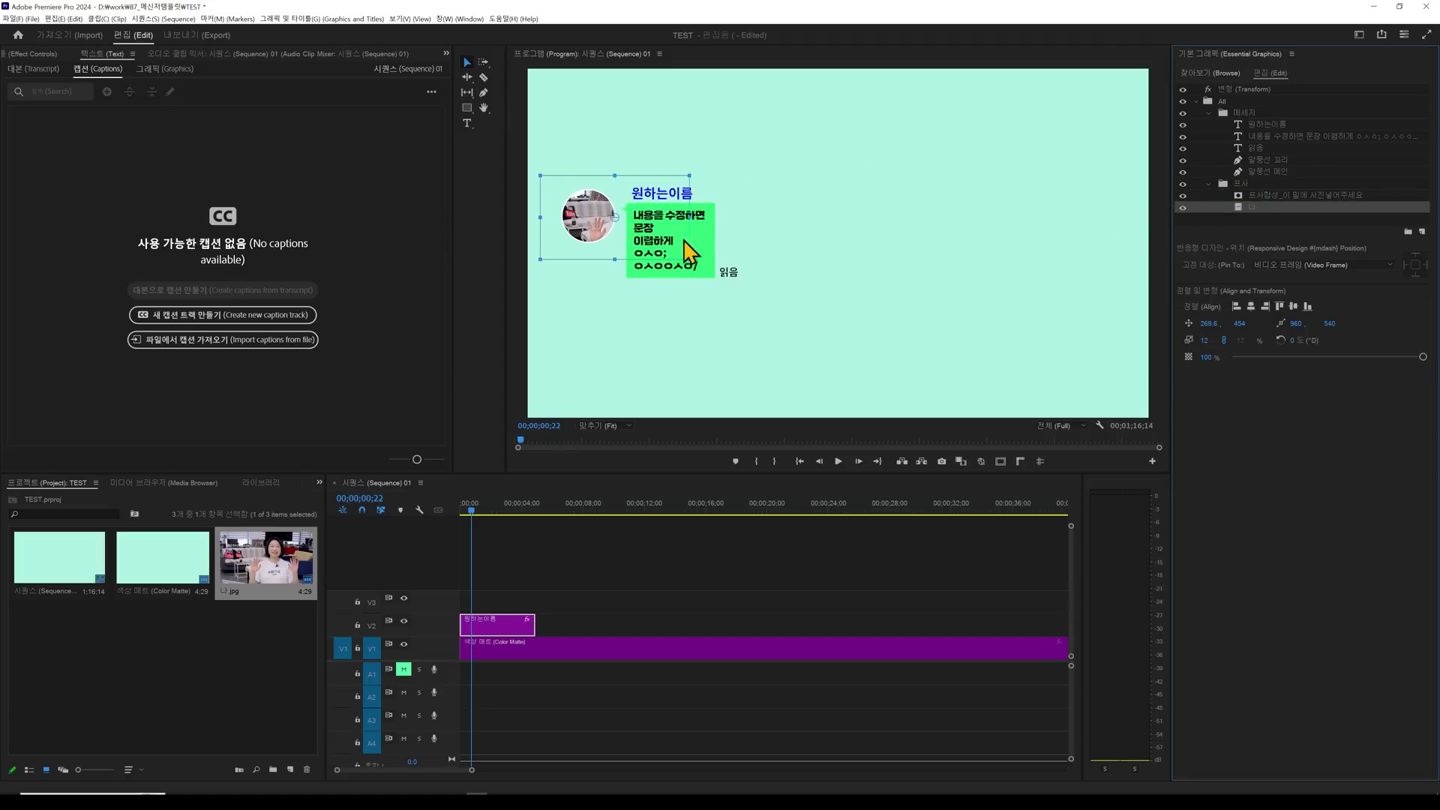
left_click_drag(689, 216, 609, 222)
left_click(656, 147)
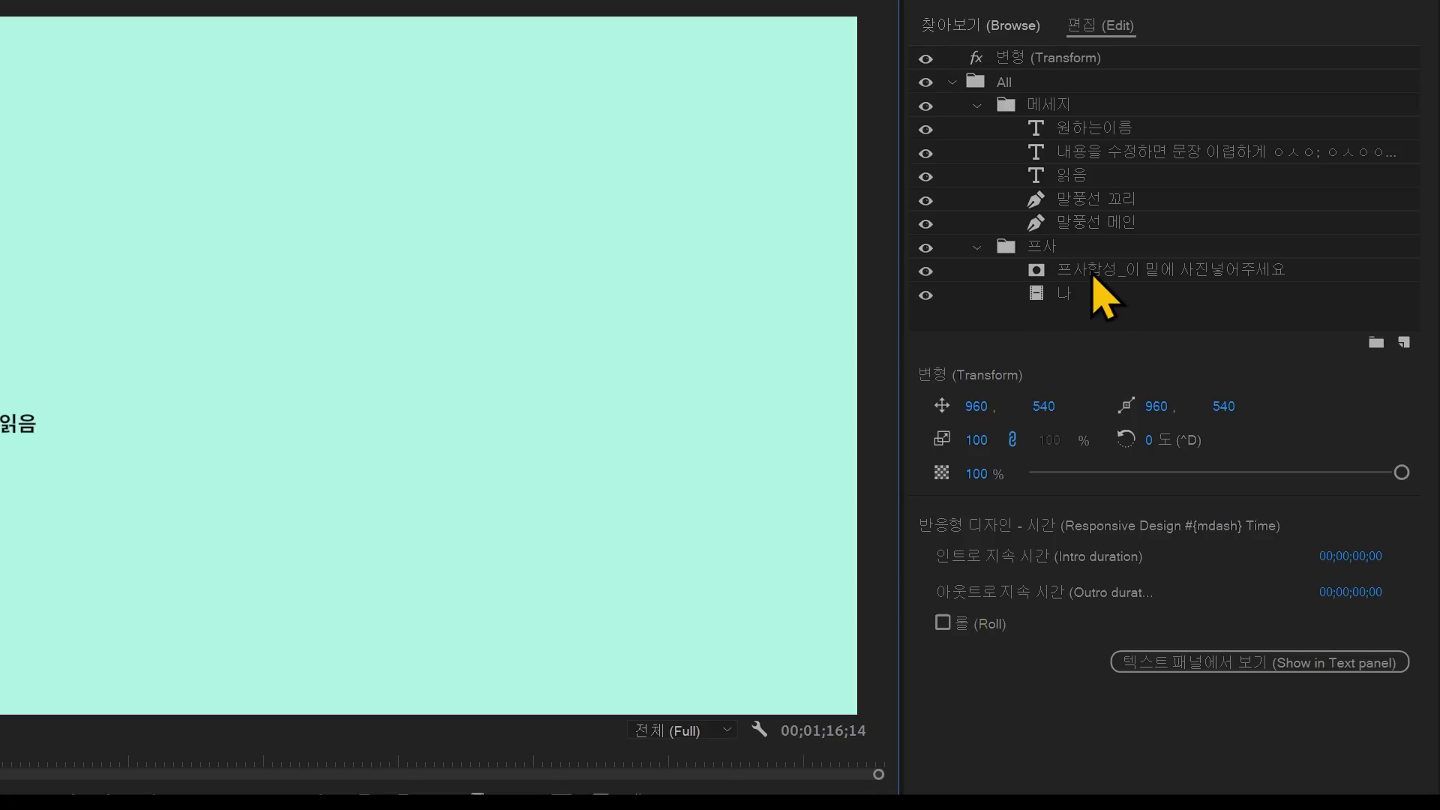
Change the profile mask layer's stroke to a linear gradient and set its starting colour to magenta F522FF
left_click(1078, 277)
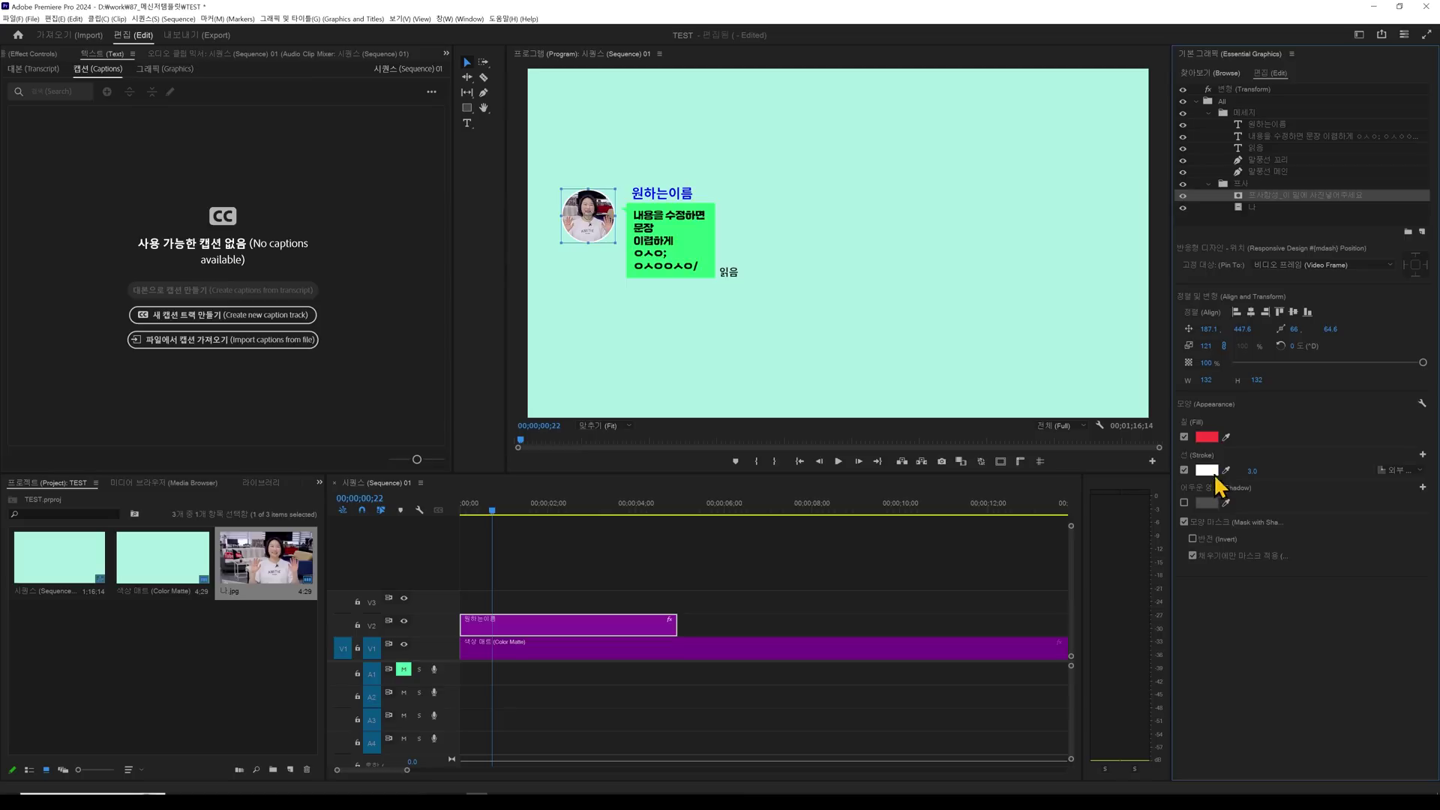
left_click(978, 532)
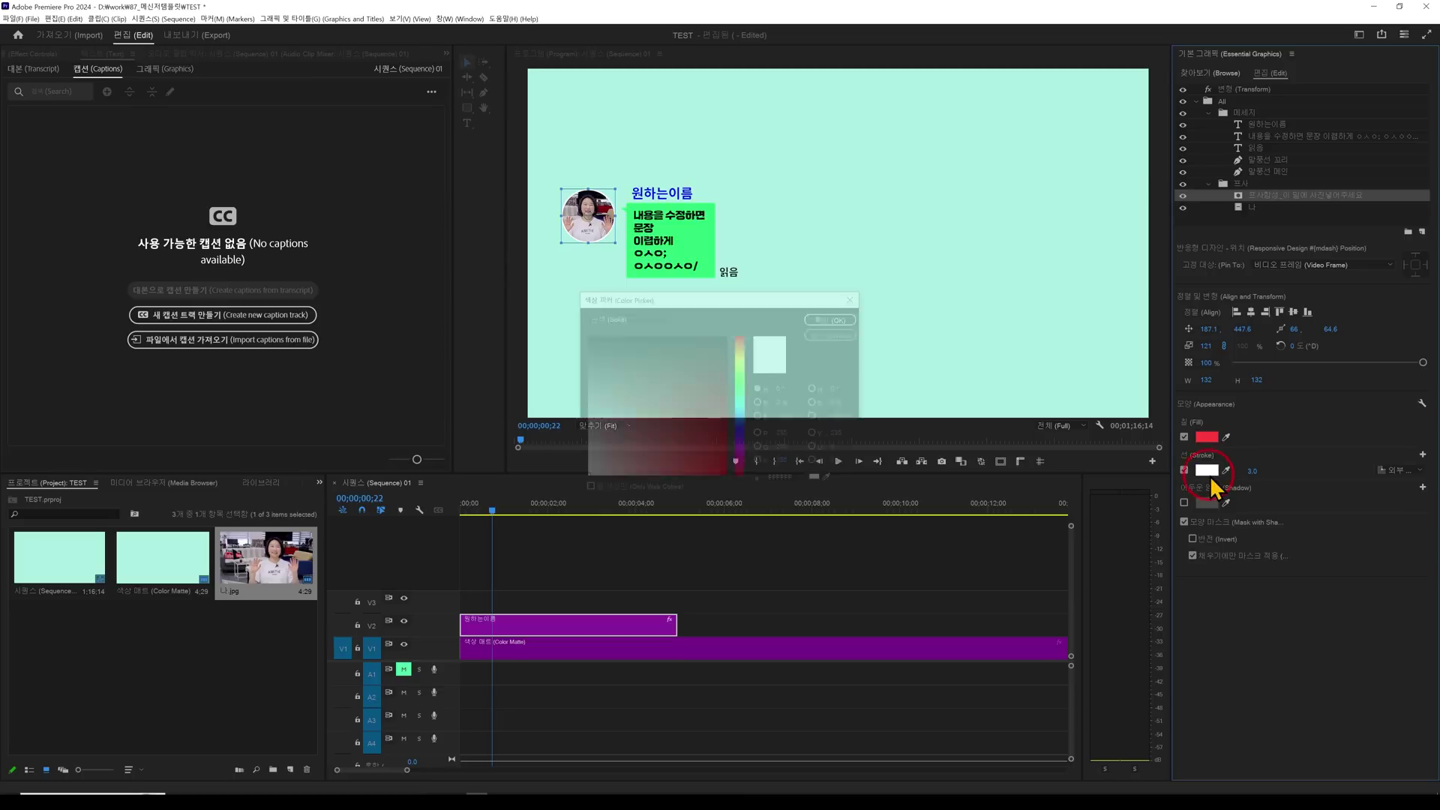
left_click(614, 316)
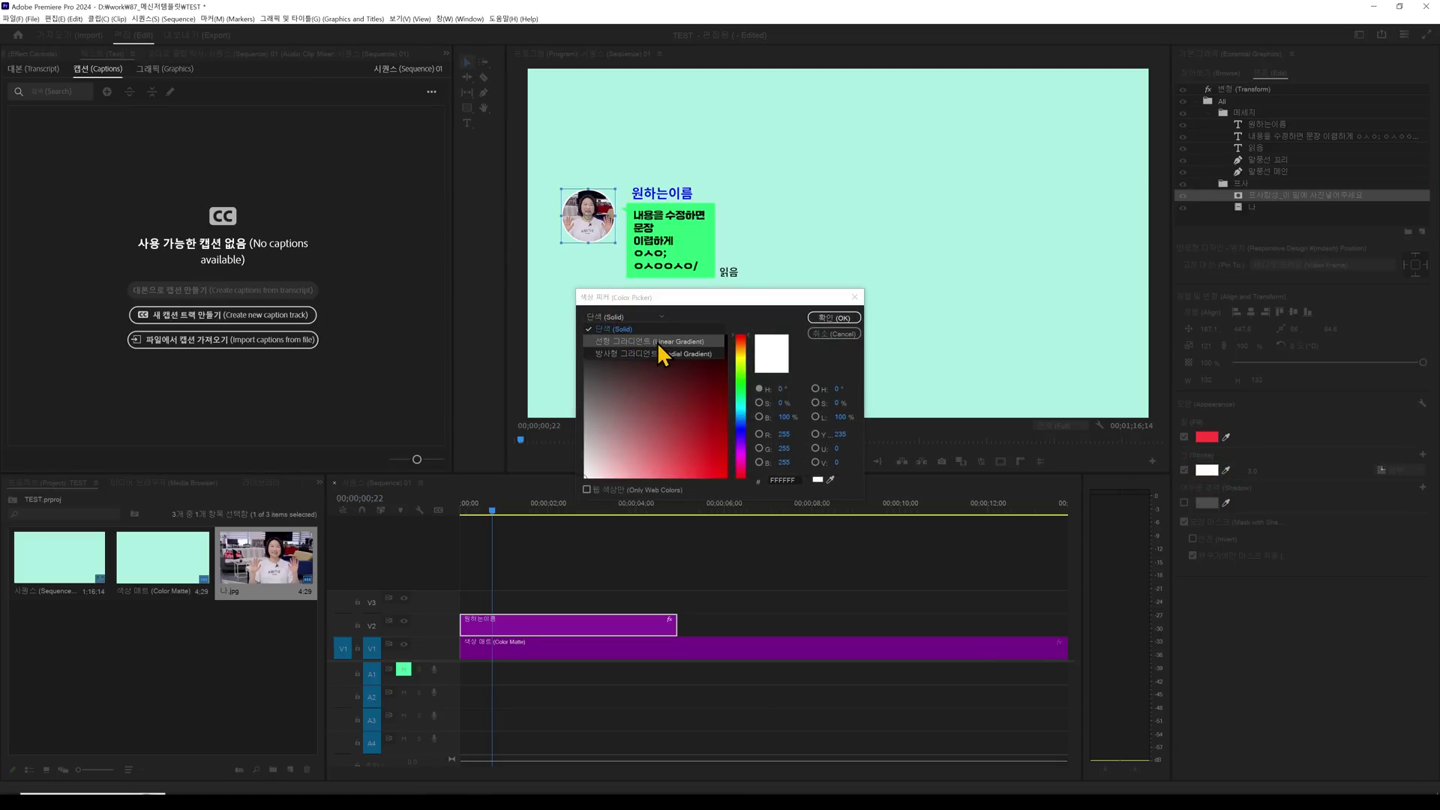
left_click(655, 340)
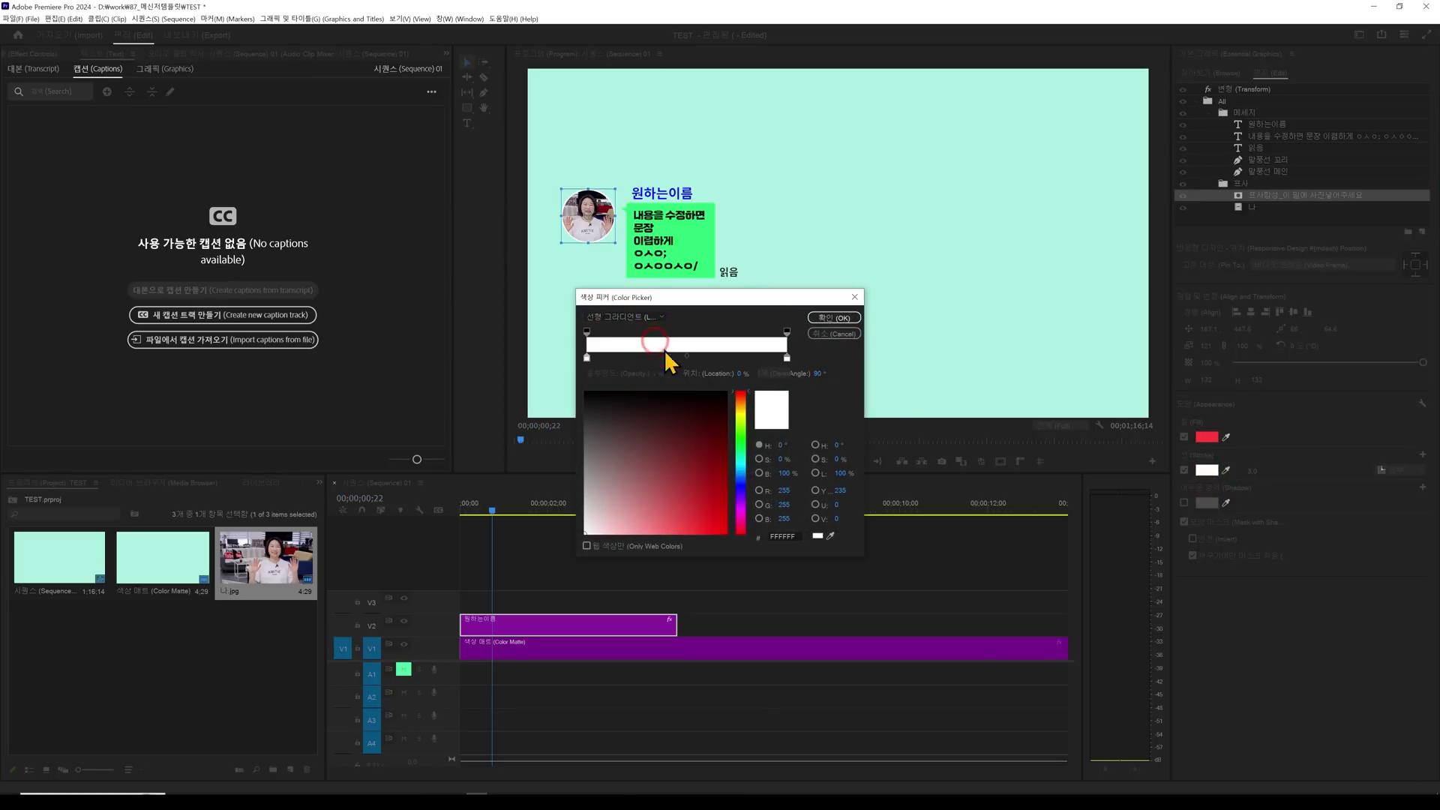
left_click(586, 358)
left_click_drag(742, 425, 740, 510)
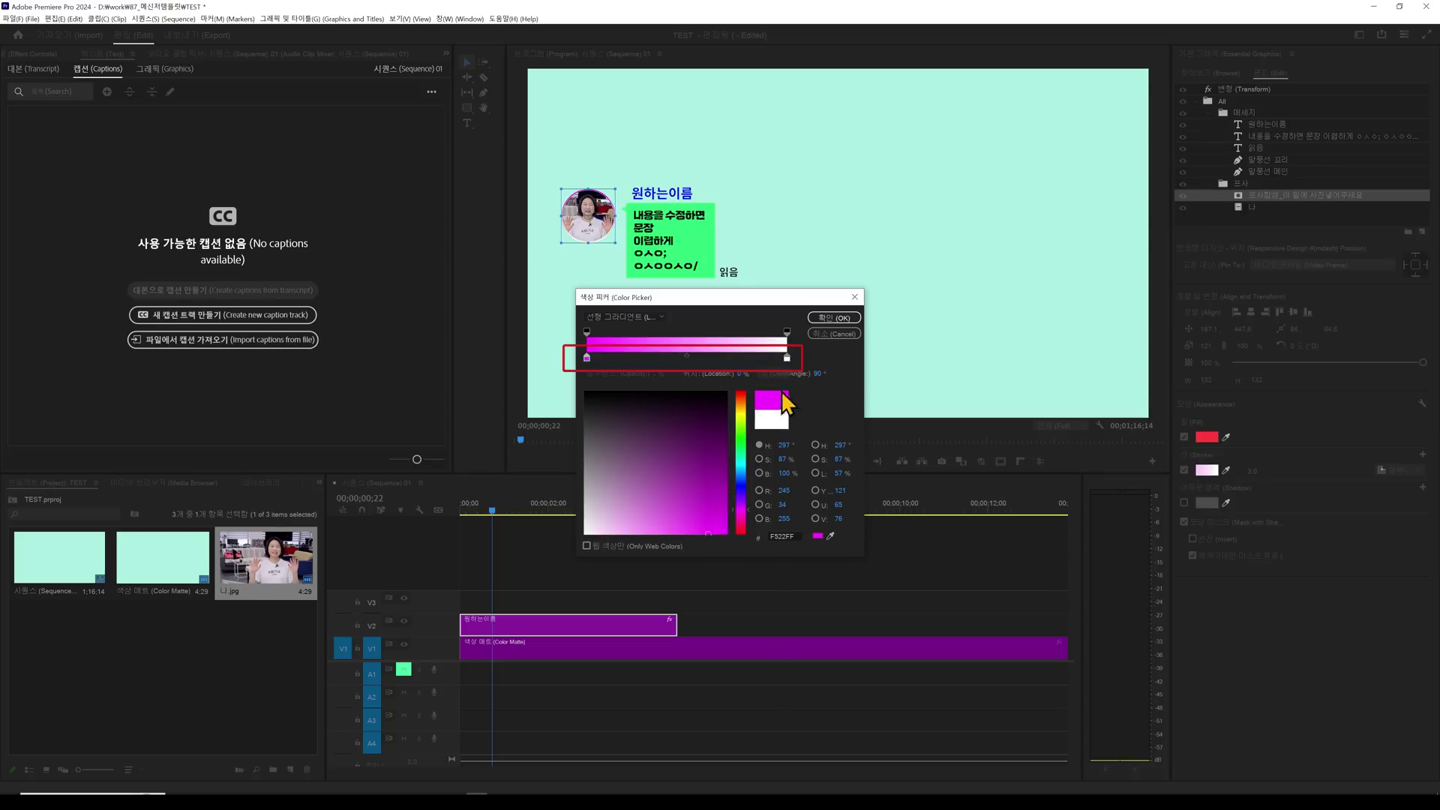
Set the stroke gradient's end colour to pink FF0096 and the profile mask's stroke width to 8.0
left_click(787, 358)
left_click(743, 529)
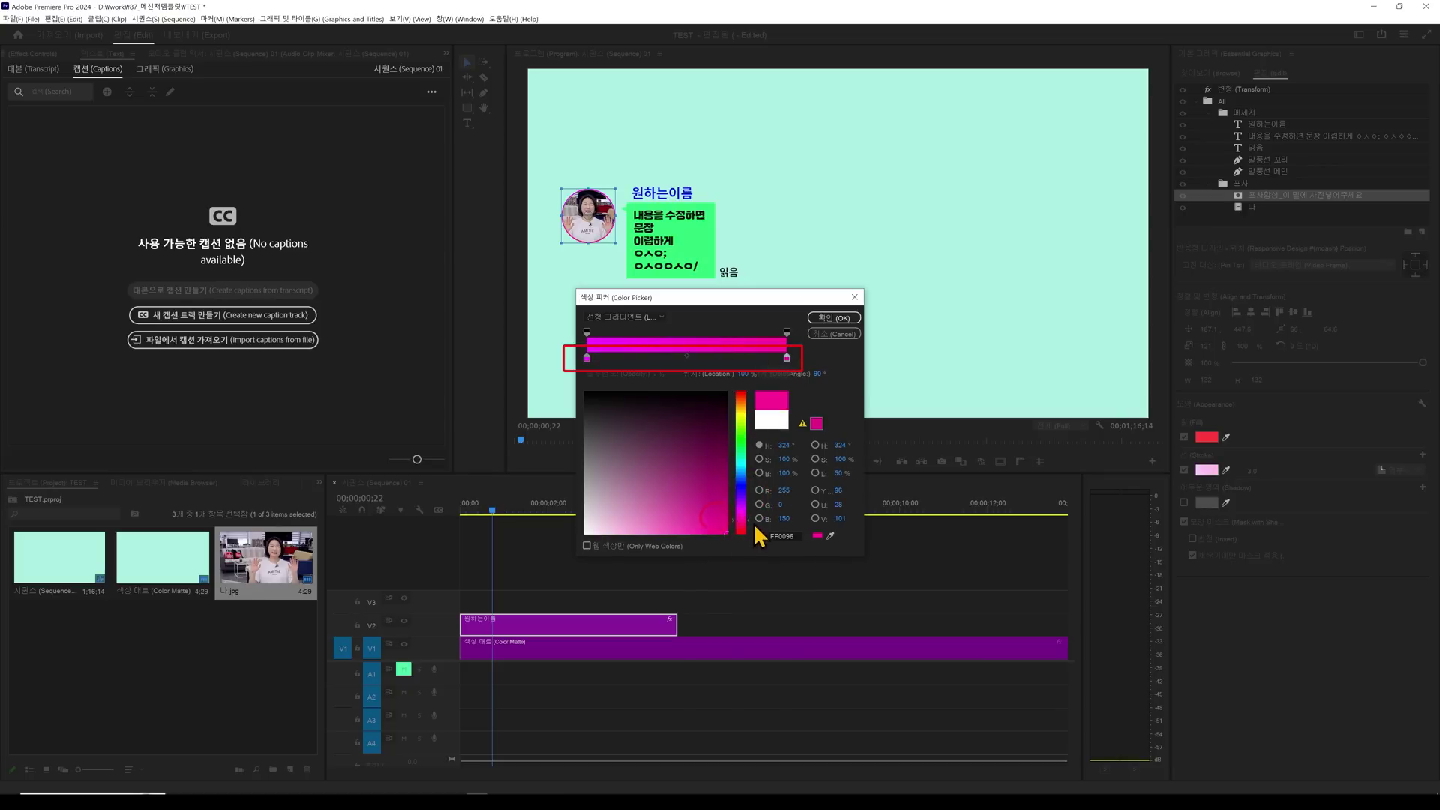
left_click(830, 321)
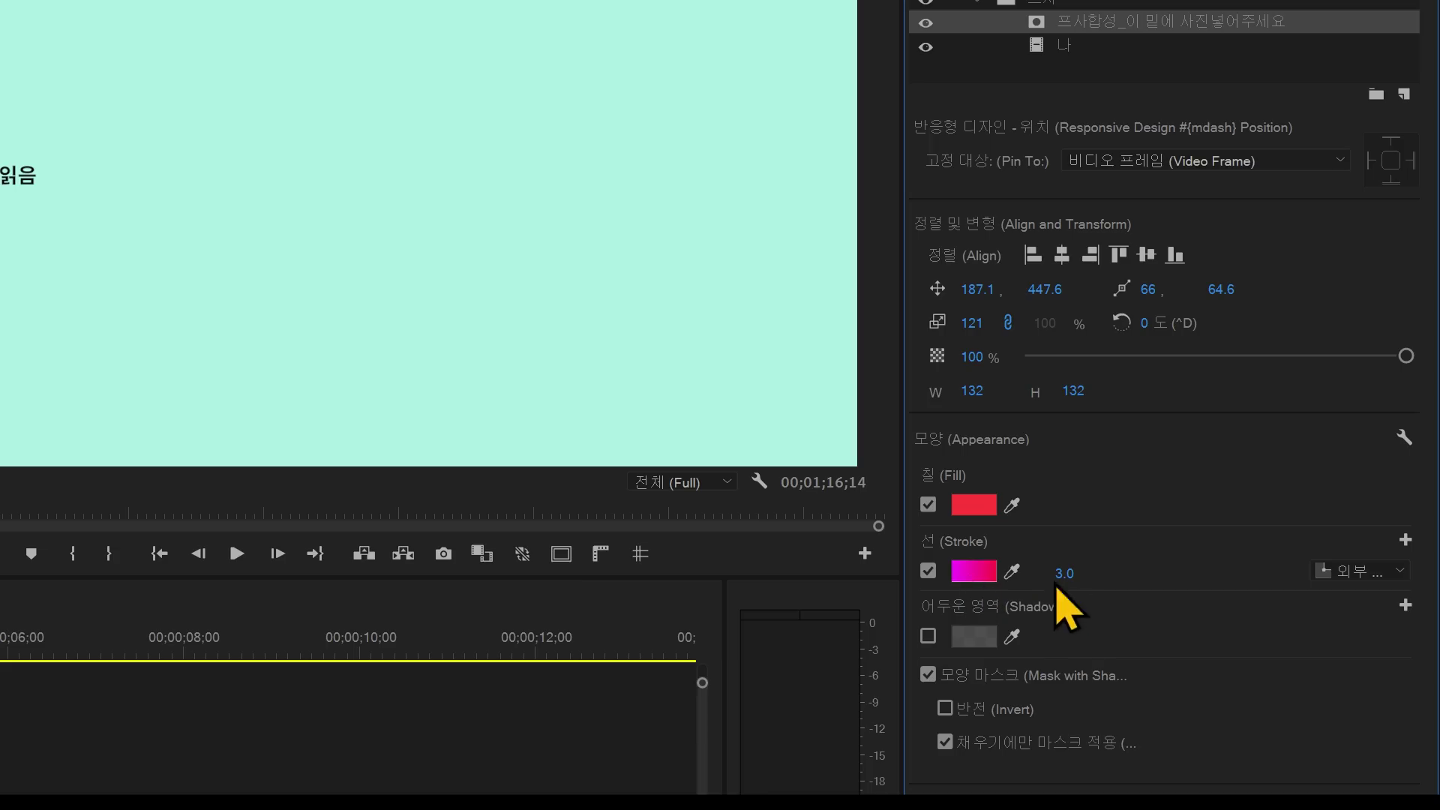
left_click_drag(1073, 585, 1085, 585)
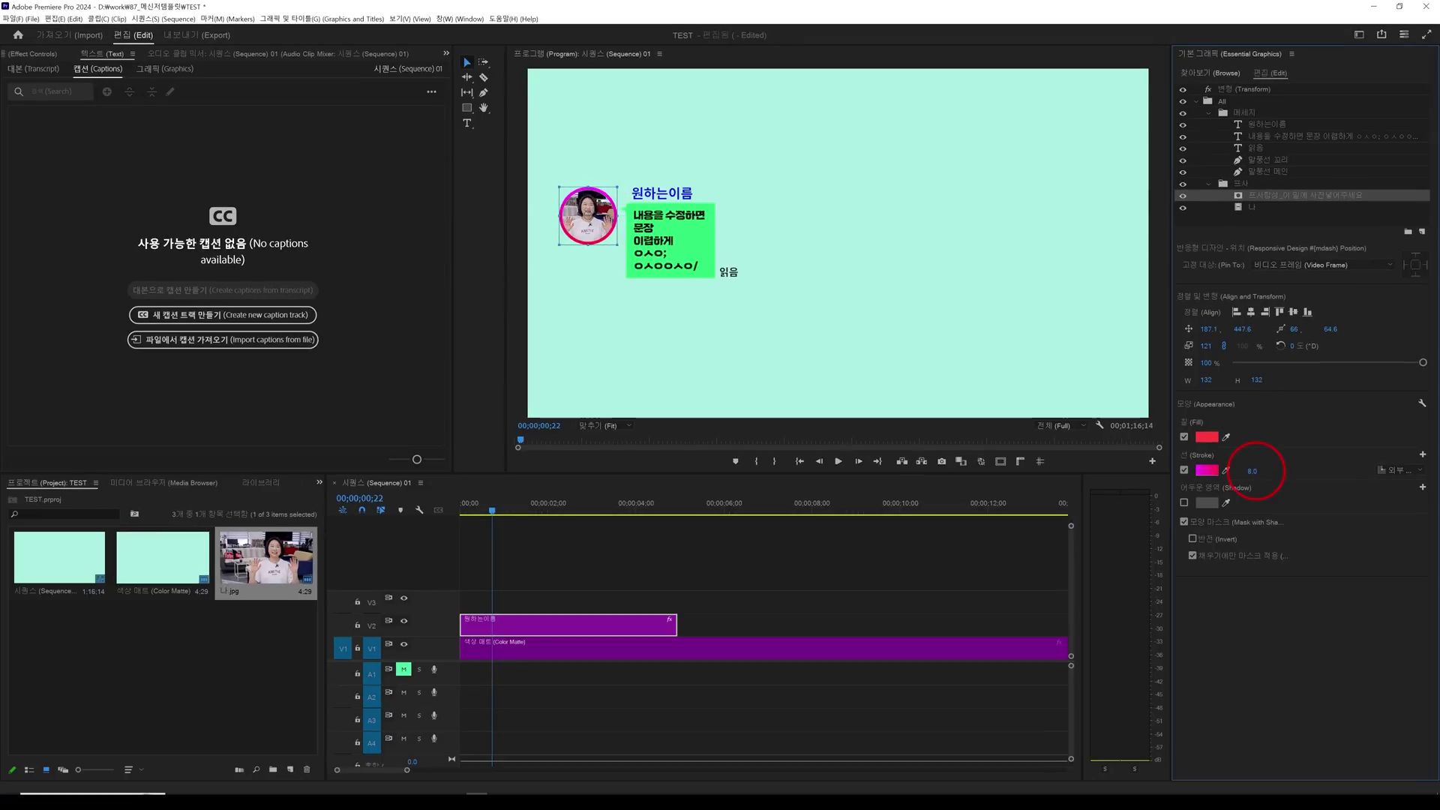
left_click(1314, 611)
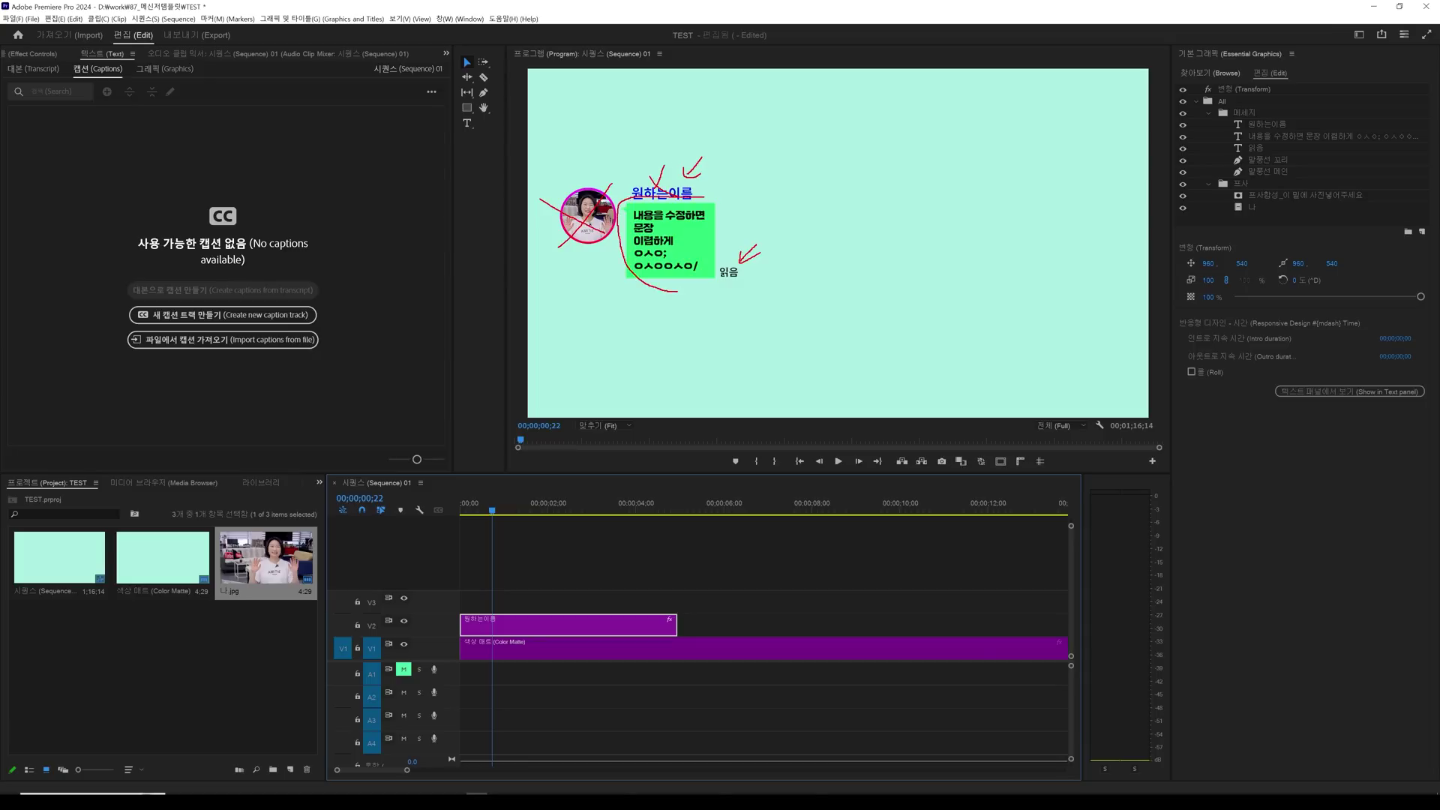
Hide the name text, the 프사 profile group and the 읽음 label so that only the speech bubble shows
key("Escape")
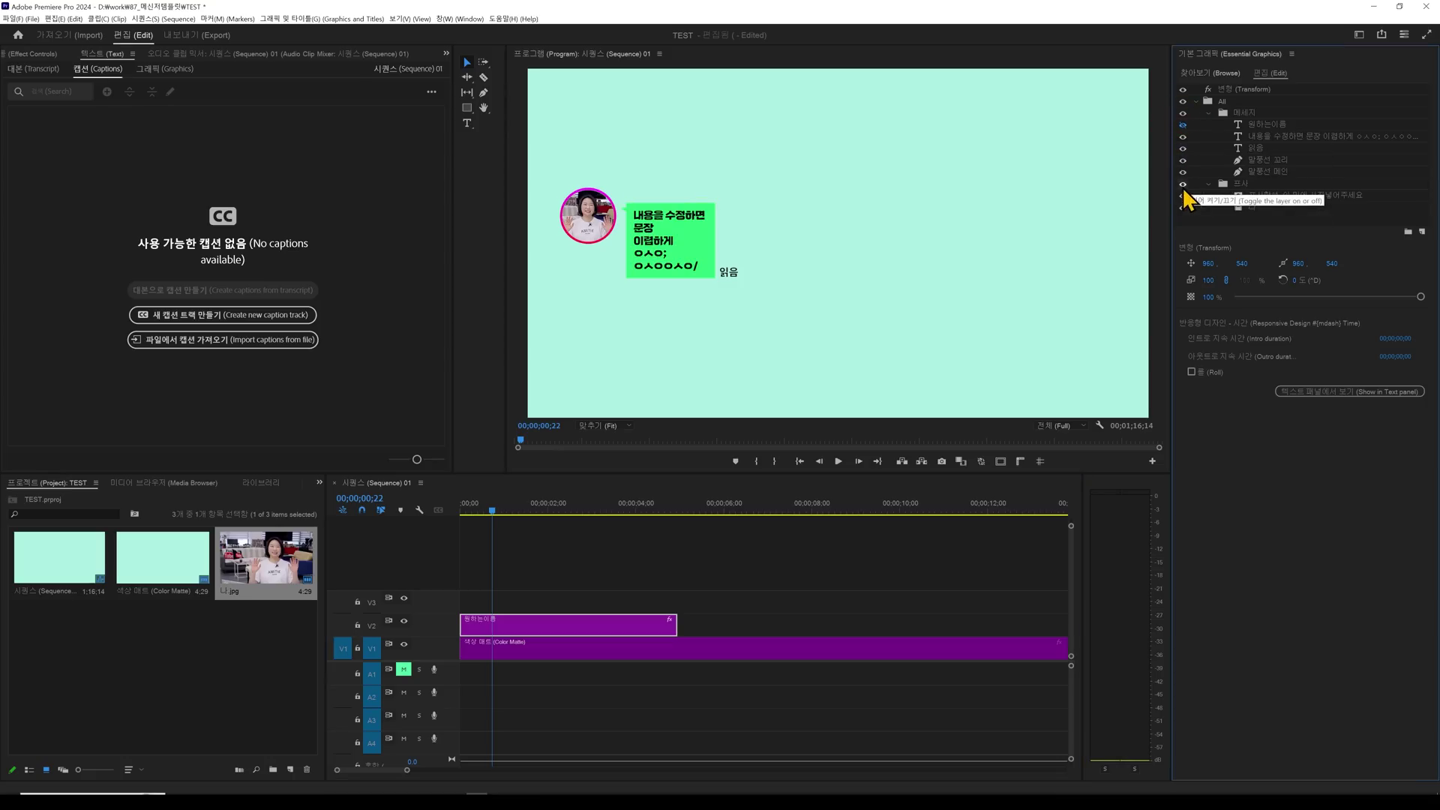
left_click(1182, 185)
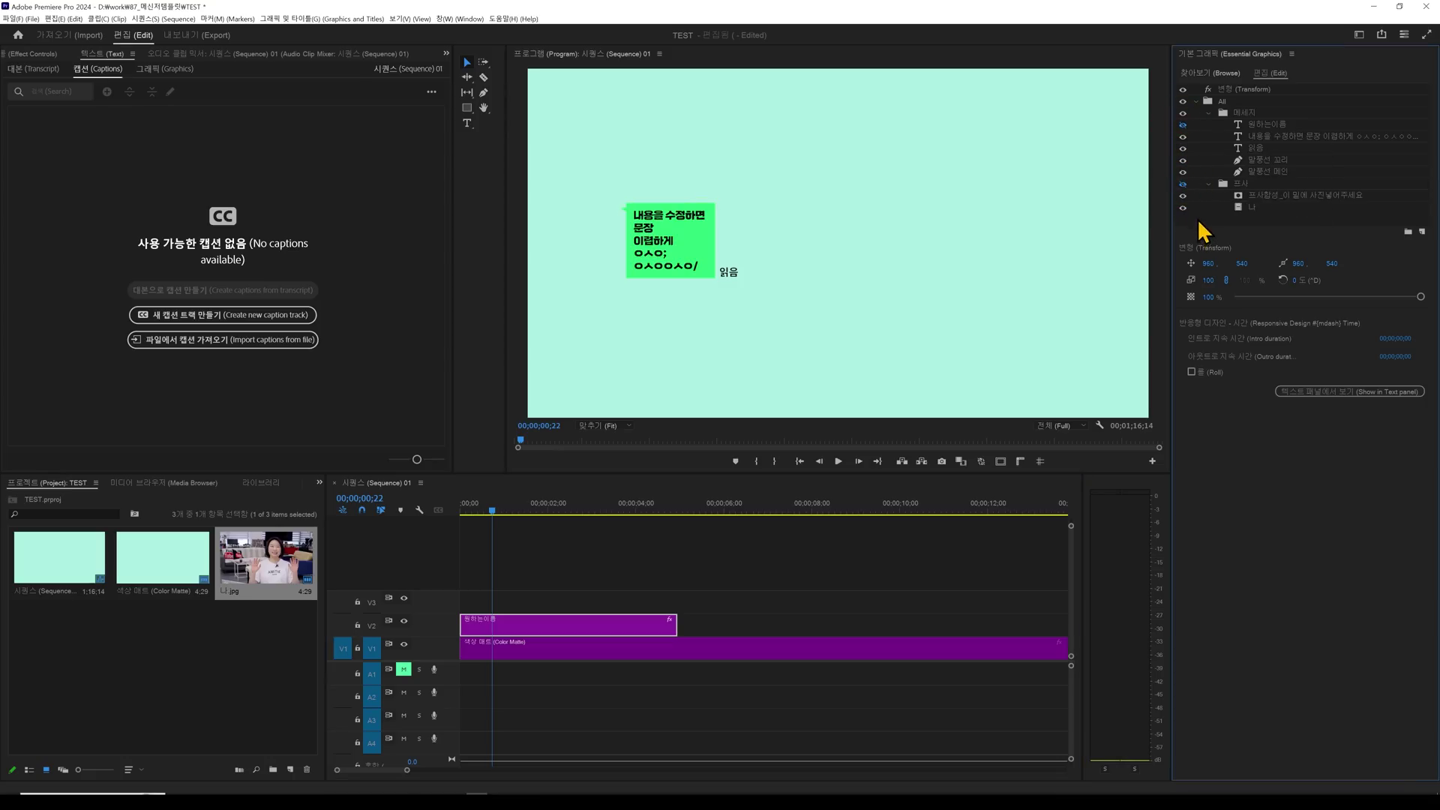
left_click(1182, 148)
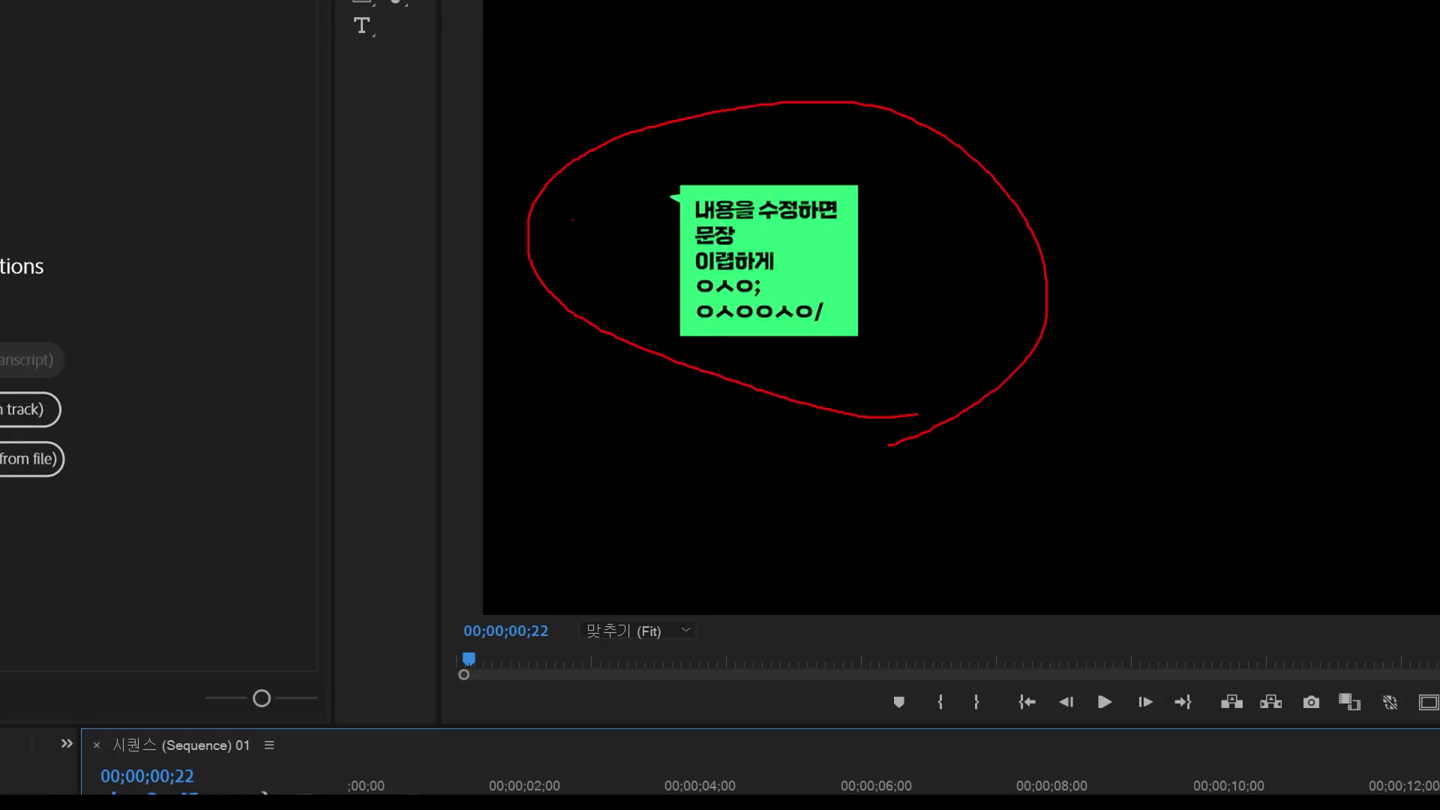
left_click_drag(1103, 254, 1193, 263)
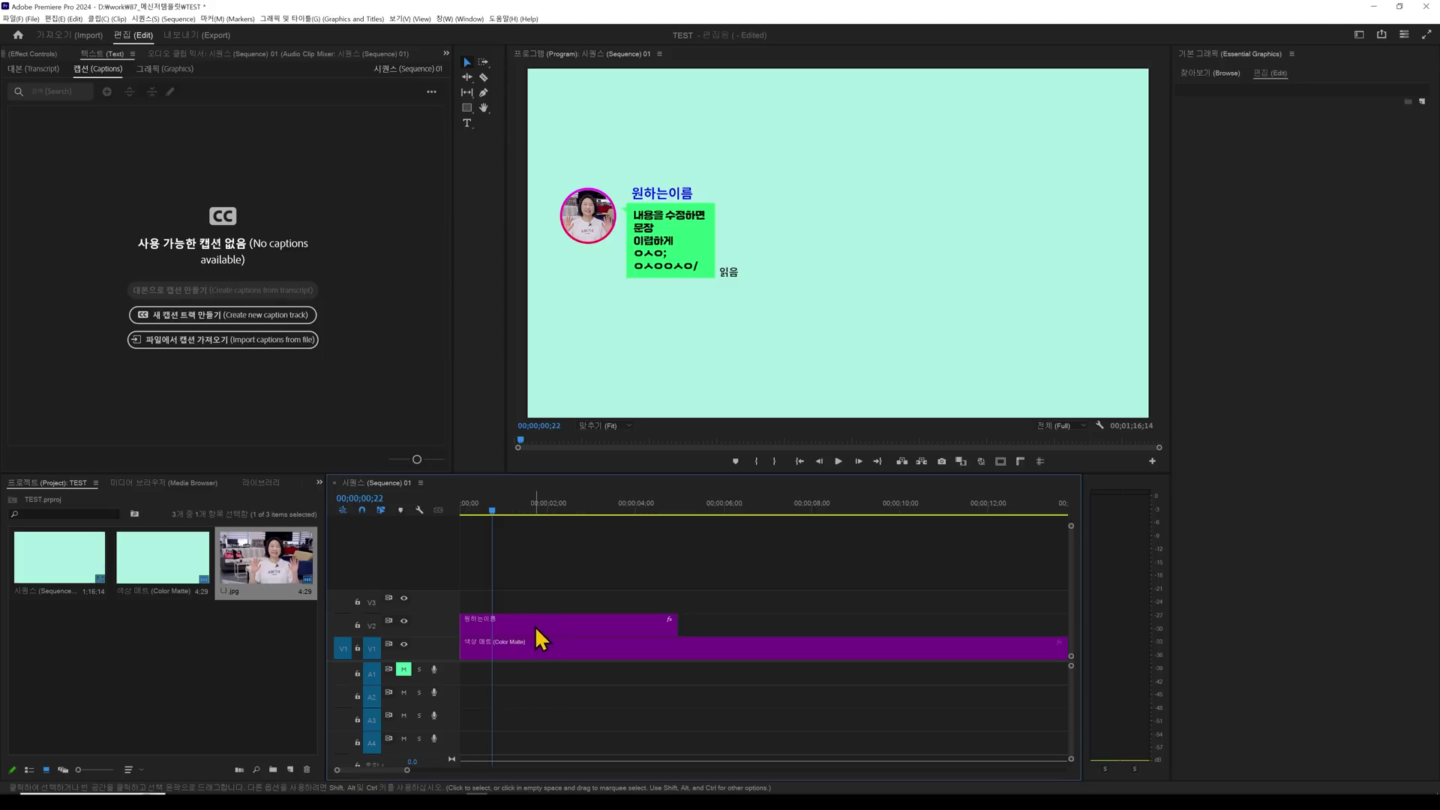
Scale down the whole message graphic on V2 with Vector Motion and move it to the upper left of the frame
left_click(535, 628)
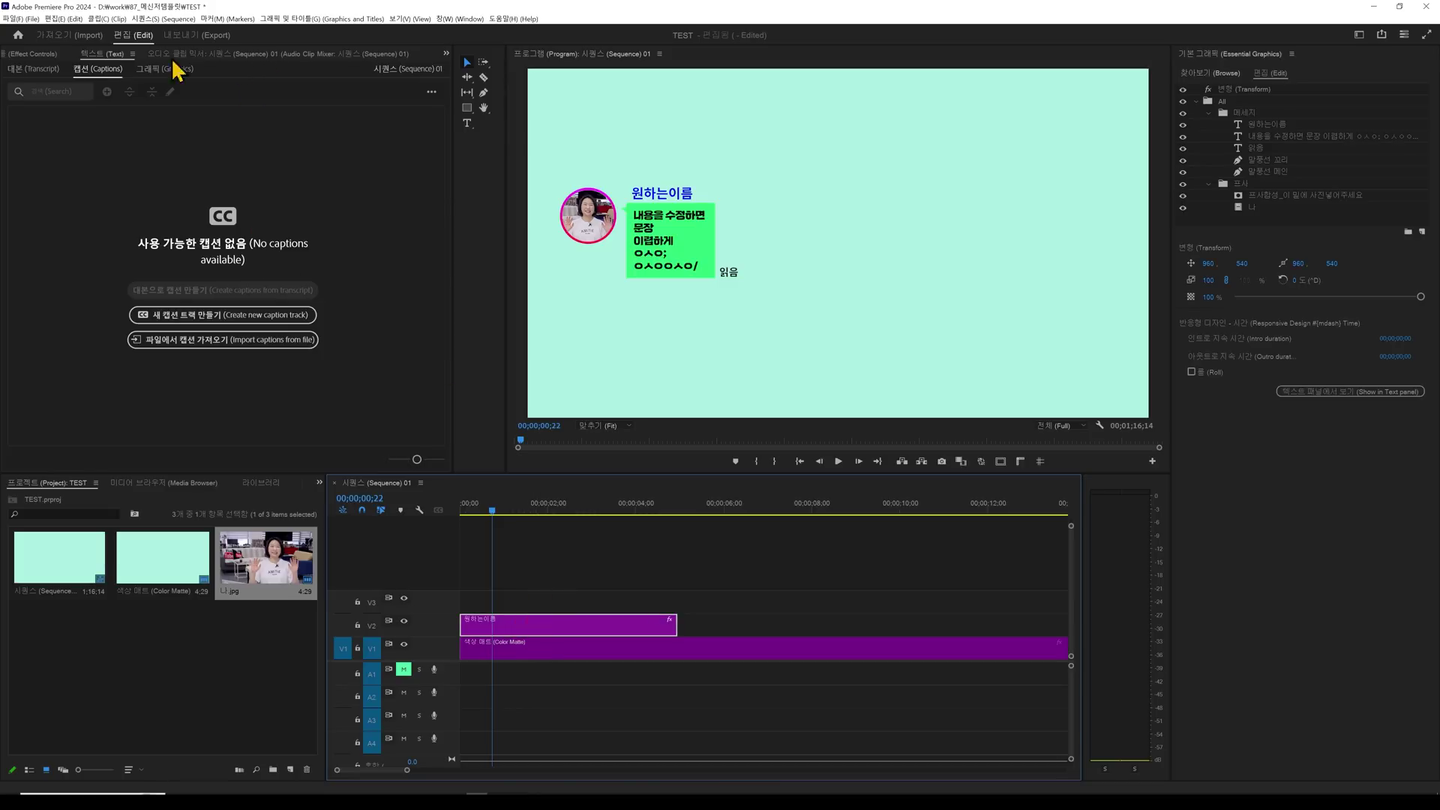
left_click(33, 54)
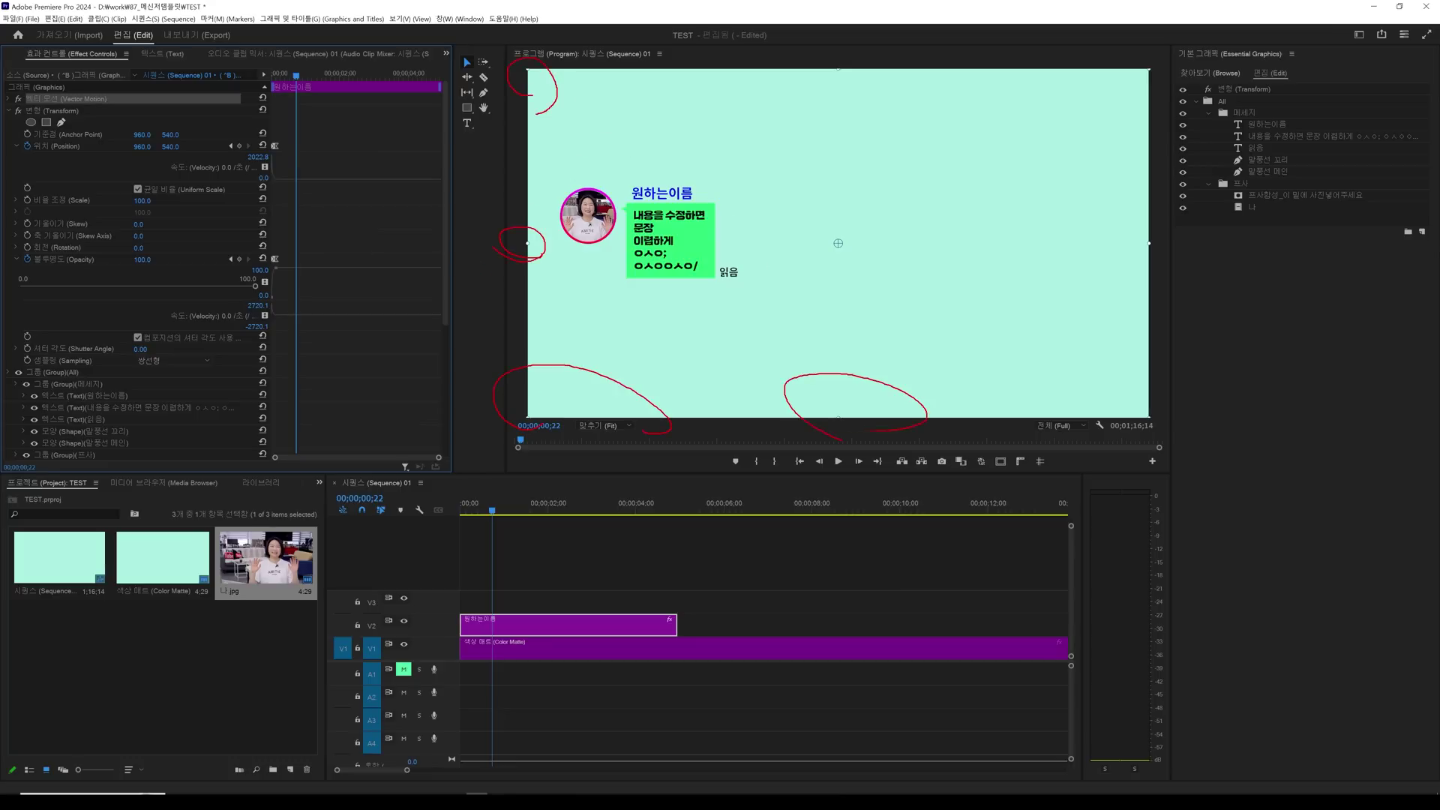
left_click_drag(530, 242, 622, 242)
left_click_drag(754, 279, 672, 198)
Play the sequence from the start to check the resized message's entrance animation
left_click_drag(491, 504, 433, 510)
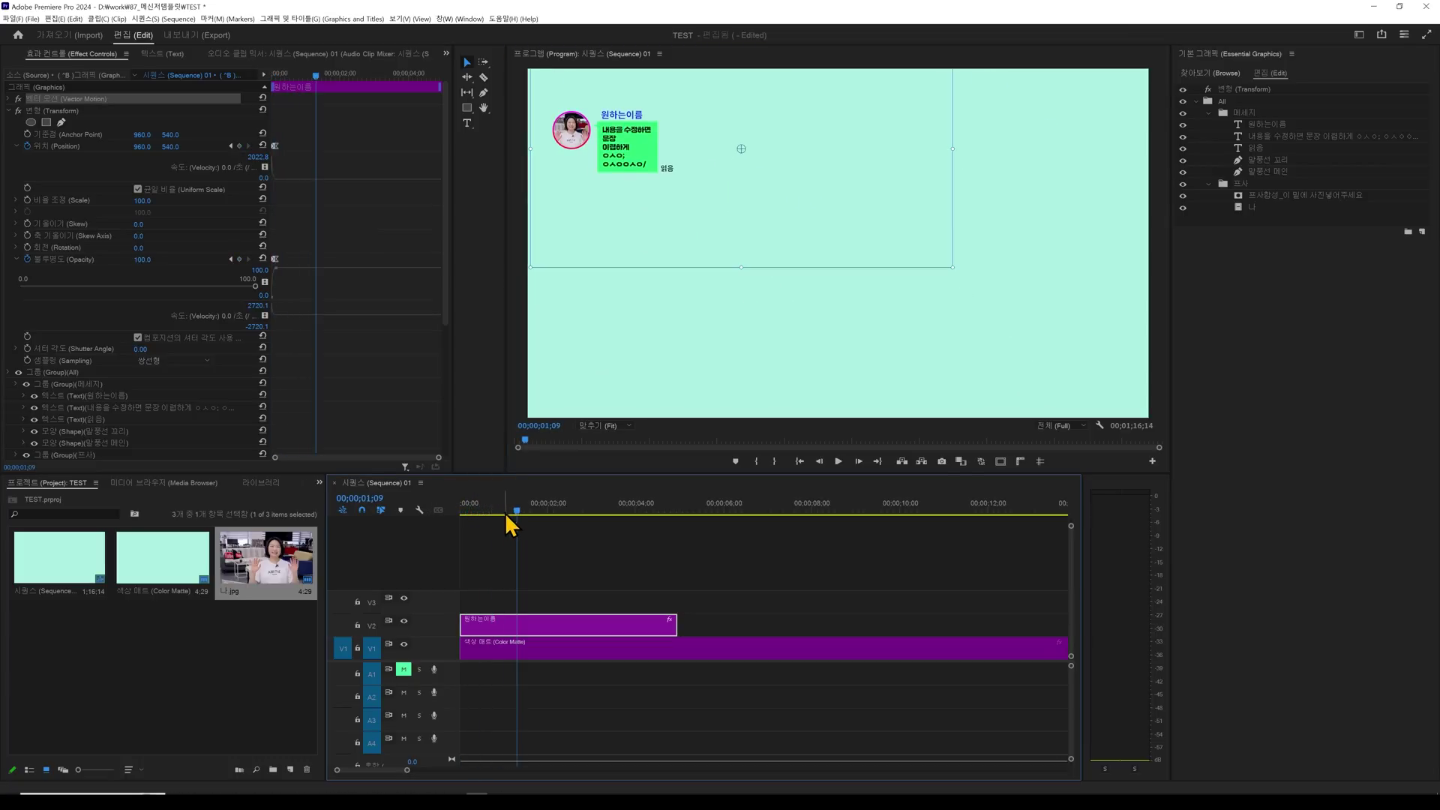
key("space")
left_click_drag(493, 509, 461, 510)
key("space")
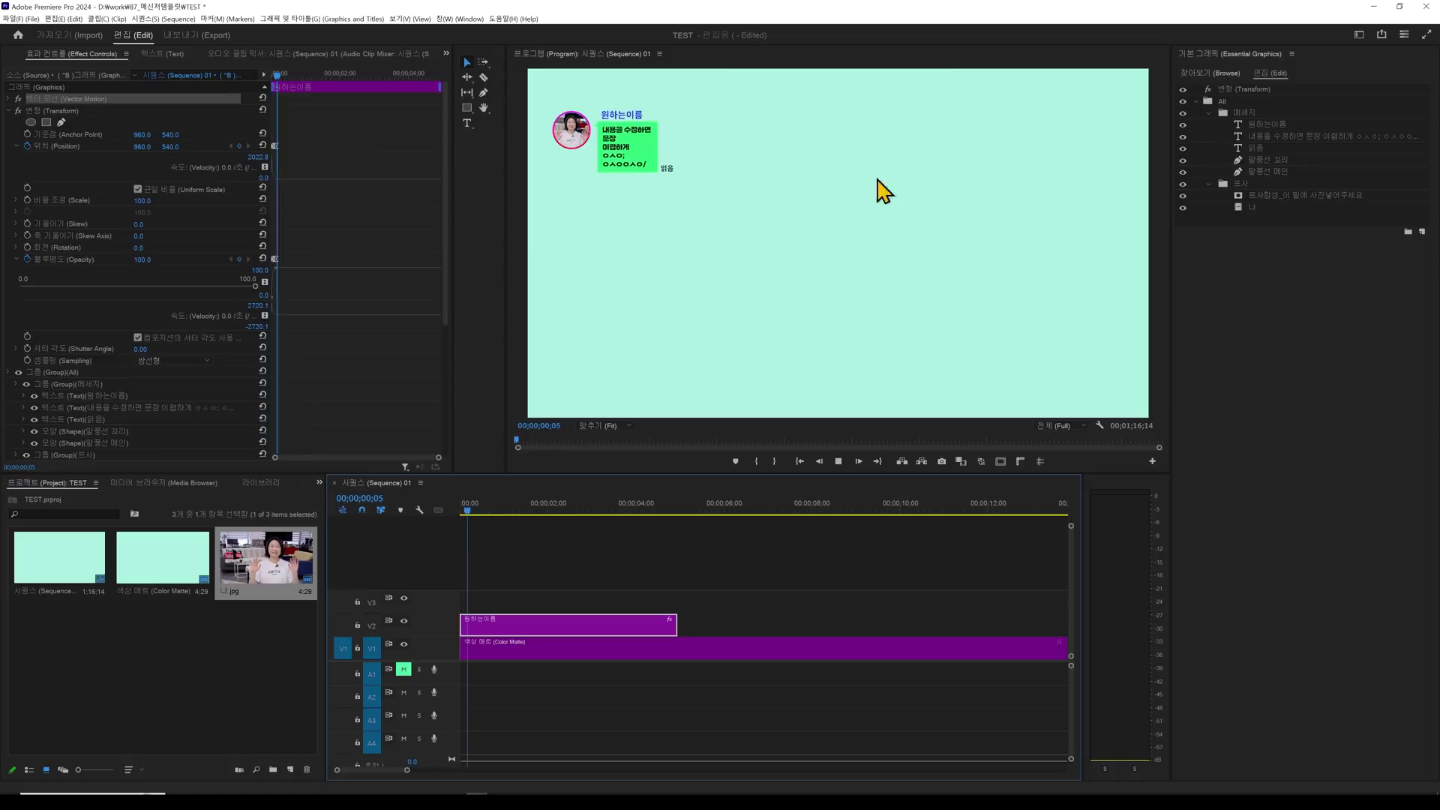
Scale the photo clip 나.jpg on V1 to the frame size behind the message graphic
left_click(545, 649)
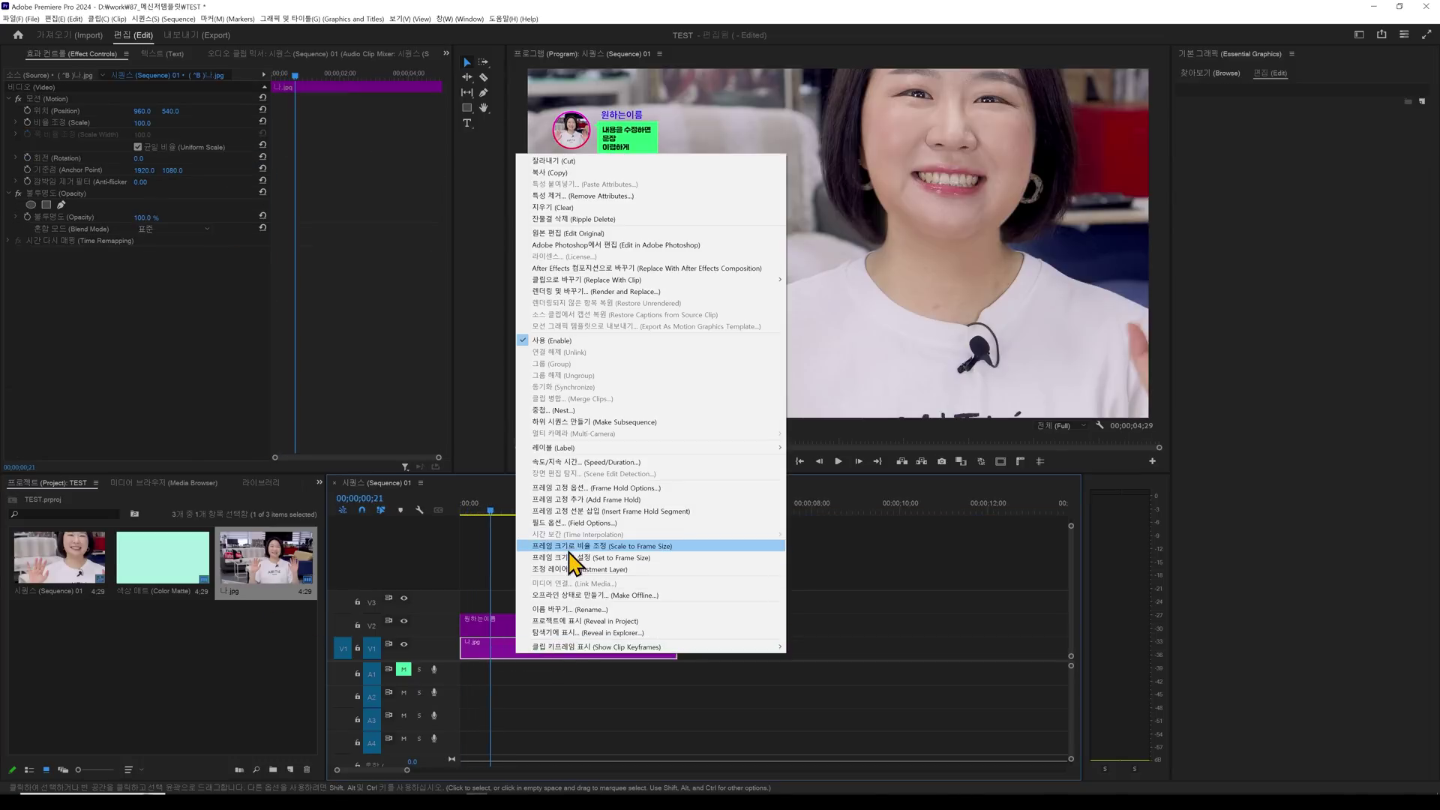
left_click(570, 550)
left_click(484, 513)
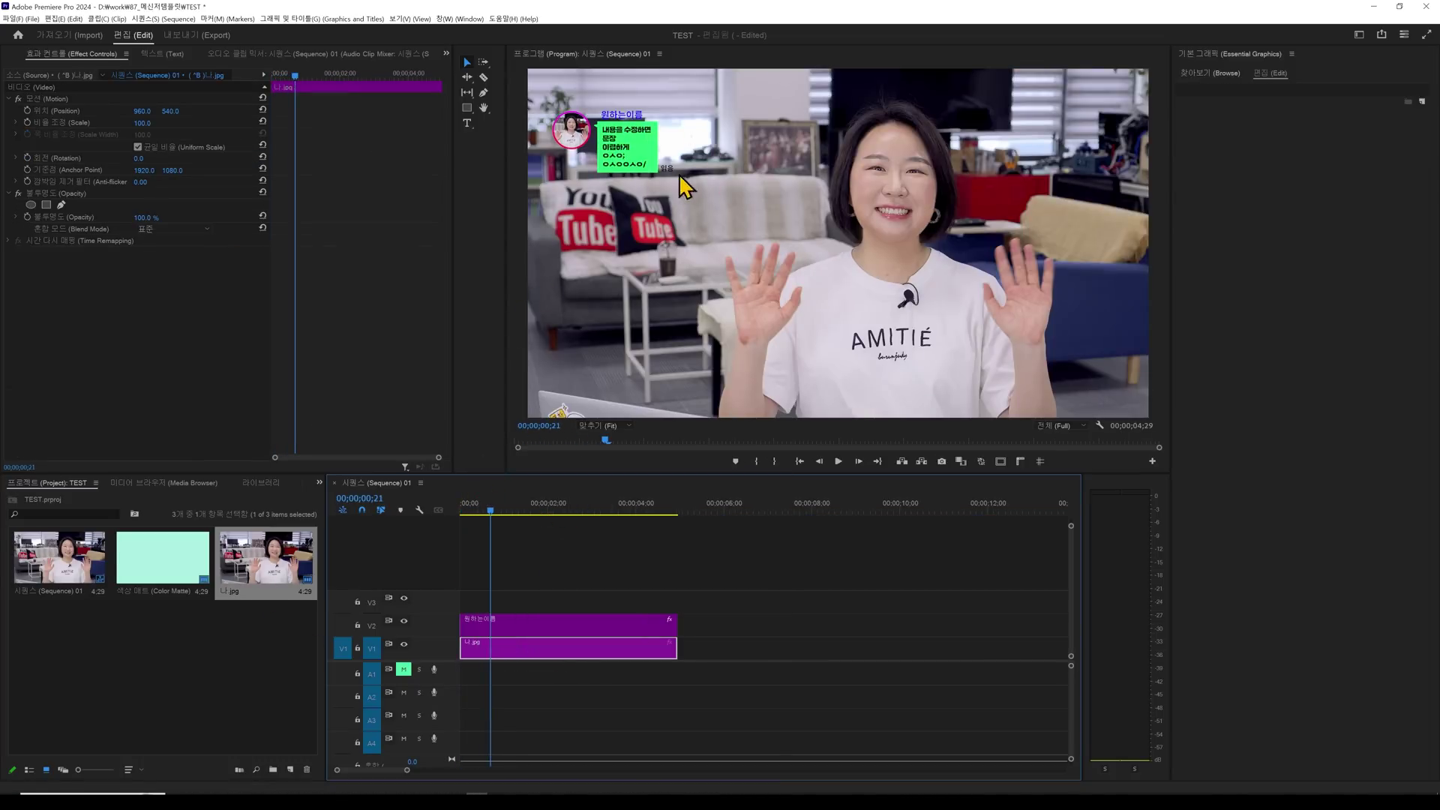
Add the 카톡메신저 R 모션위 template on V3, starting at 00;00;00;14 above the first message clip
scroll(499, 548, "up", 5)
mouse_move(498, 506)
left_mouse_down()
mouse_move(448, 504)
mouse_move(498, 502)
left_mouse_up()
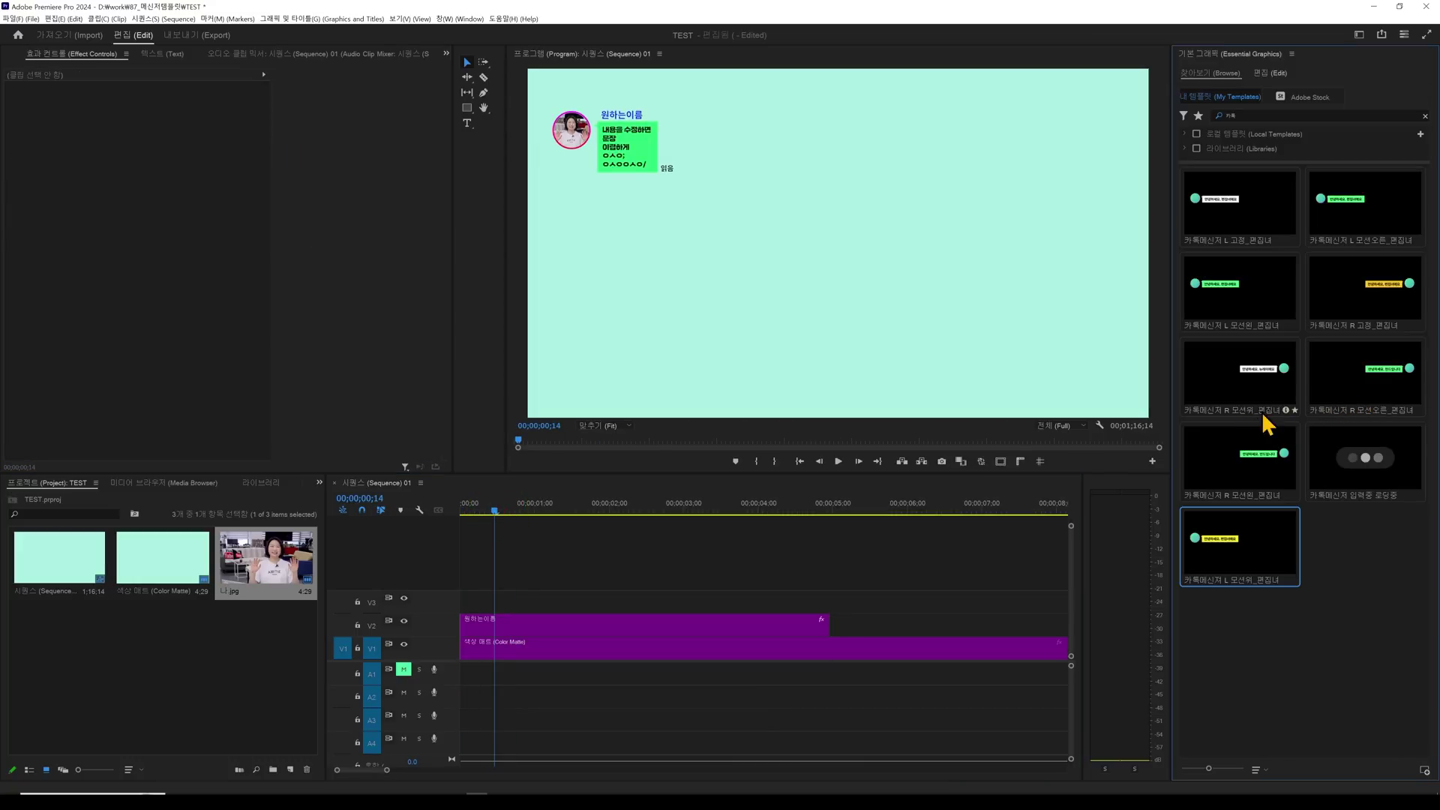
left_click_drag(1253, 378, 496, 599)
left_click_drag(501, 504, 520, 505)
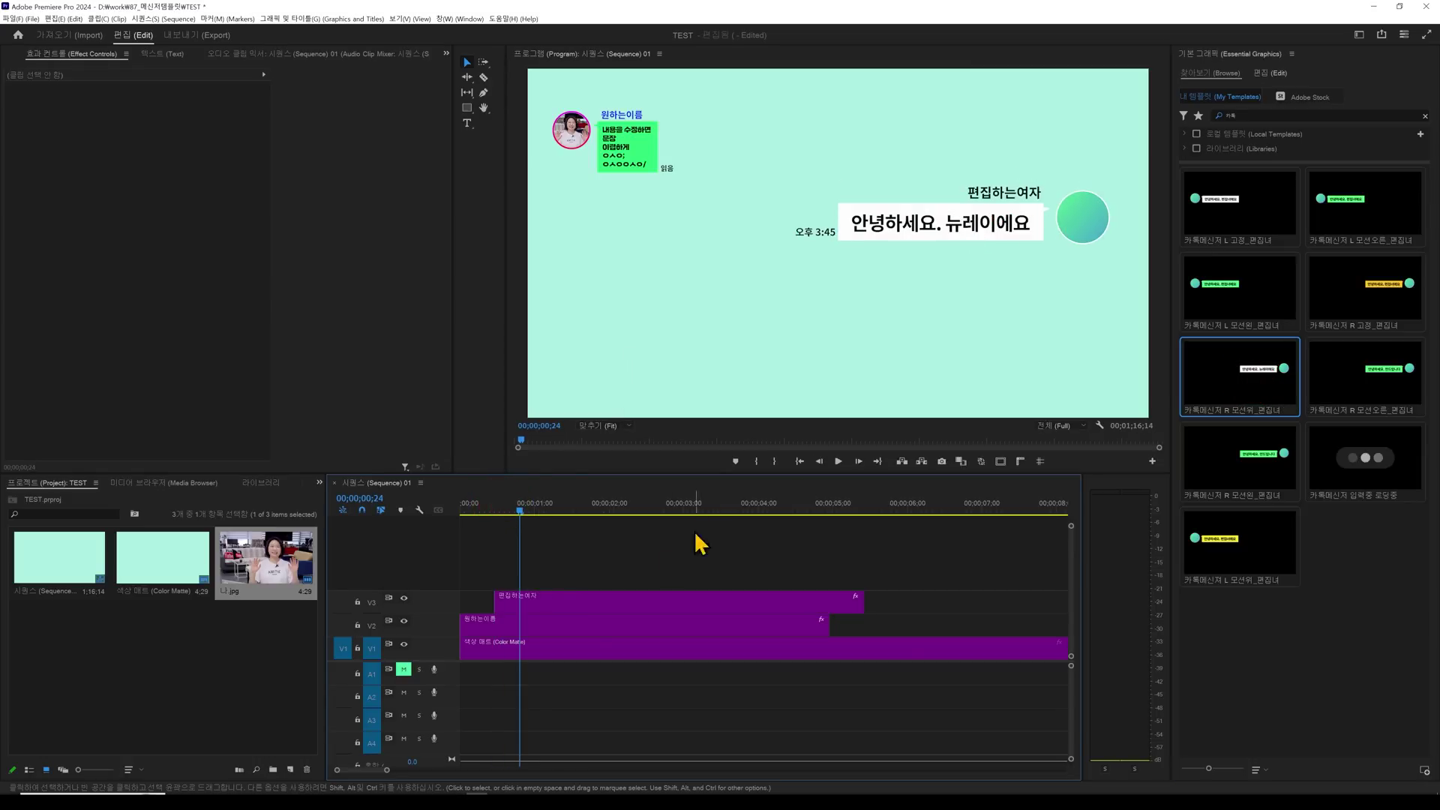
Replace the second message's bubble text with two lines: 문장 and 써도 알아셩ㅅㅇ
left_click(600, 604)
double_click(954, 222)
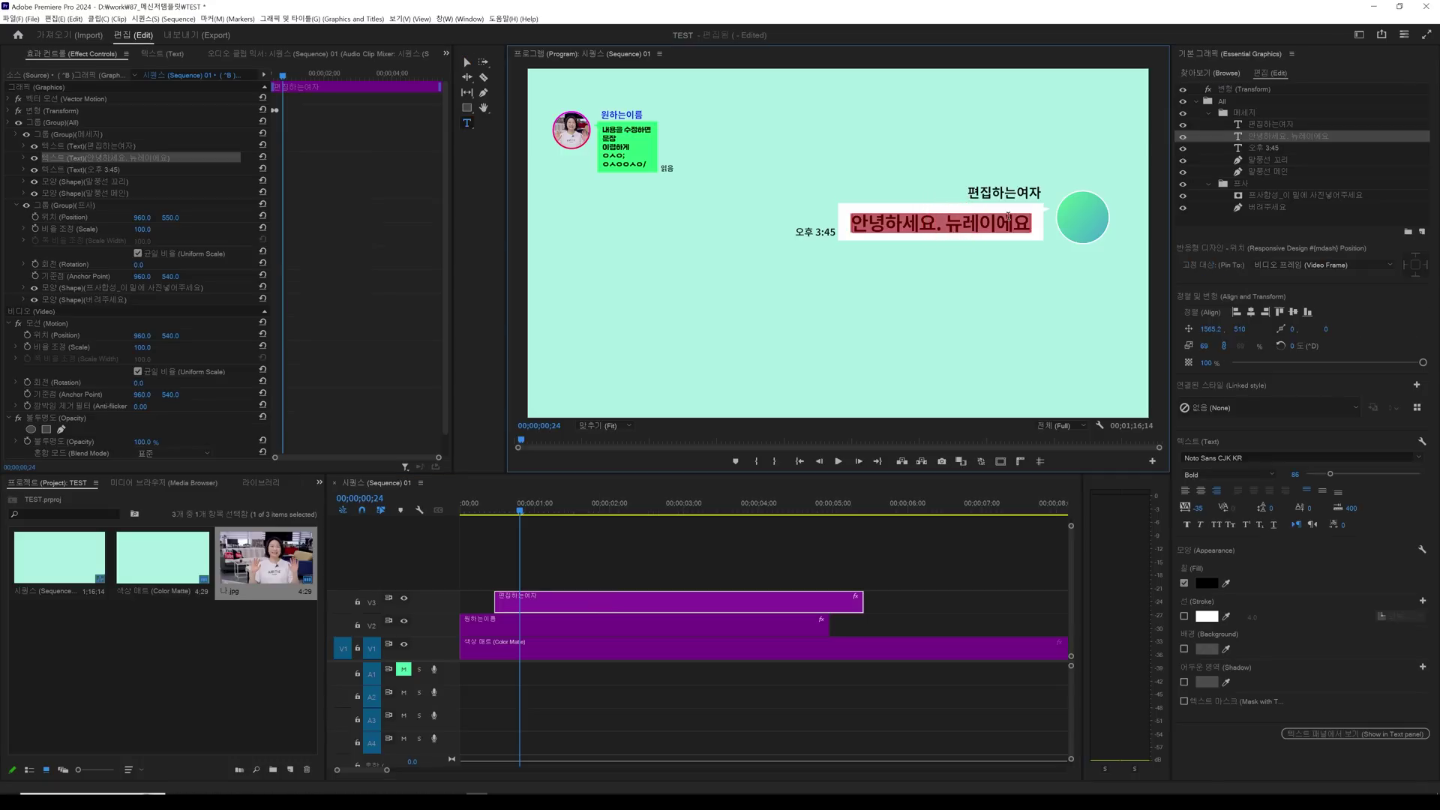
type("문장")
key("Return")
type("써도")
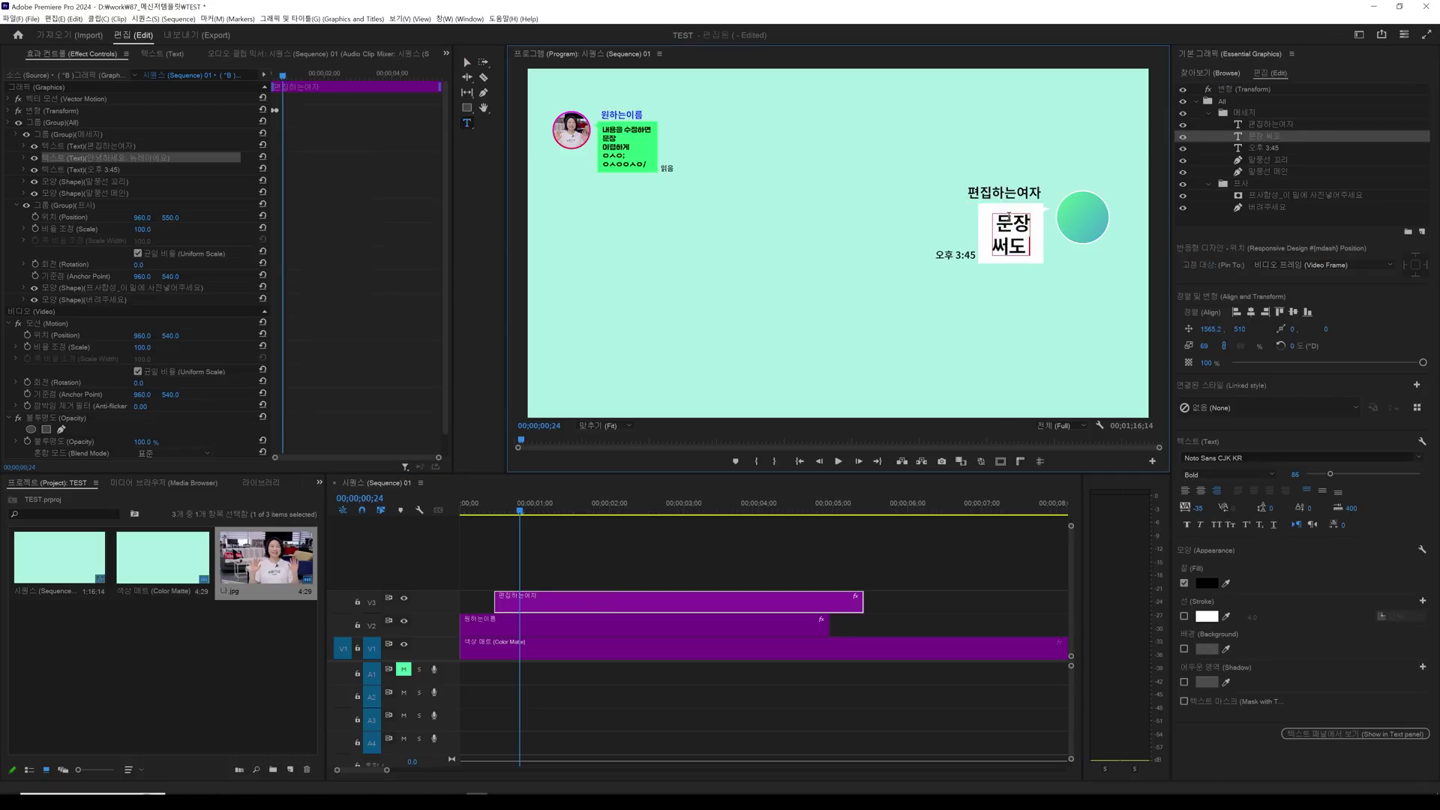
type(" 알아셔")
type("ㅅㅇ")
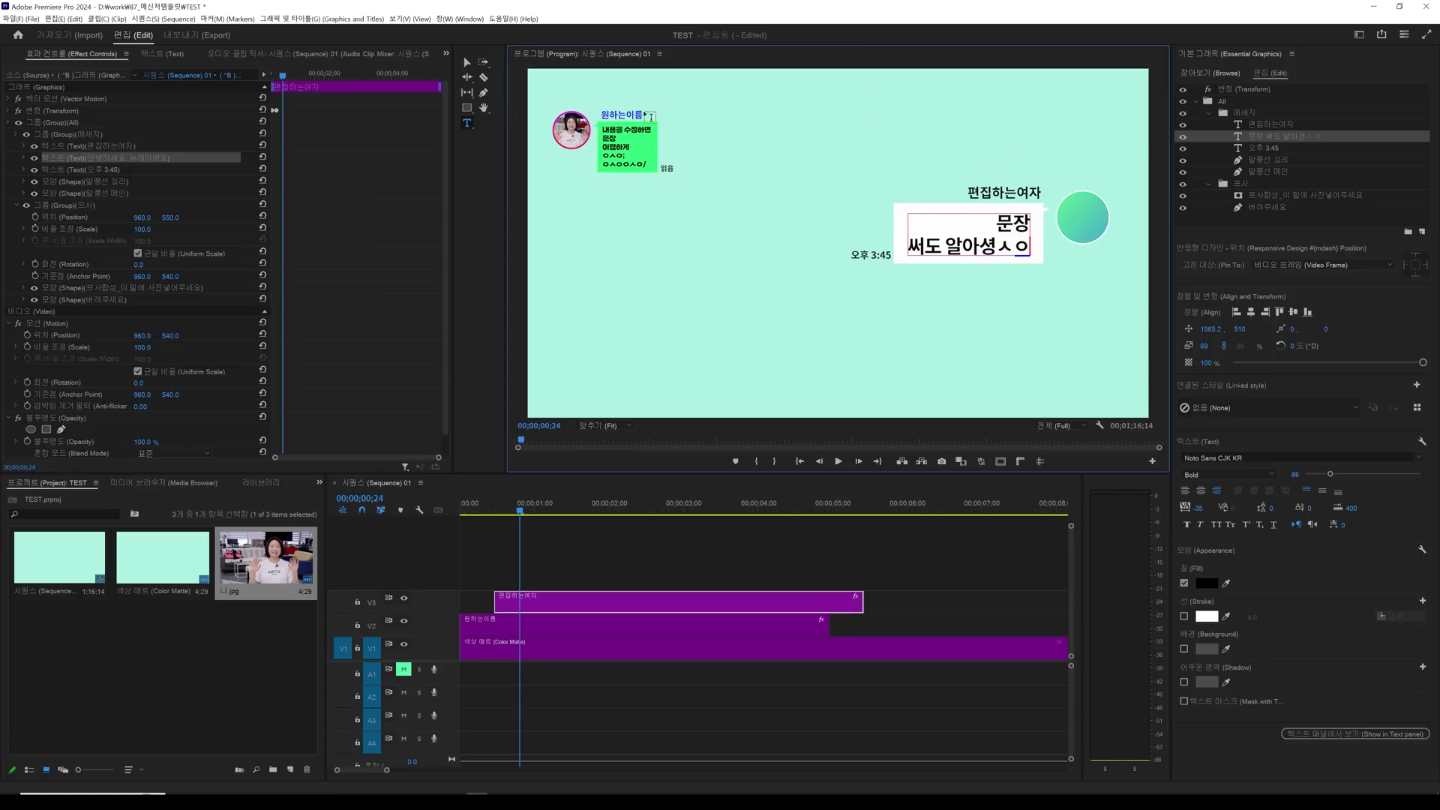
left_click(466, 63)
left_click(561, 556)
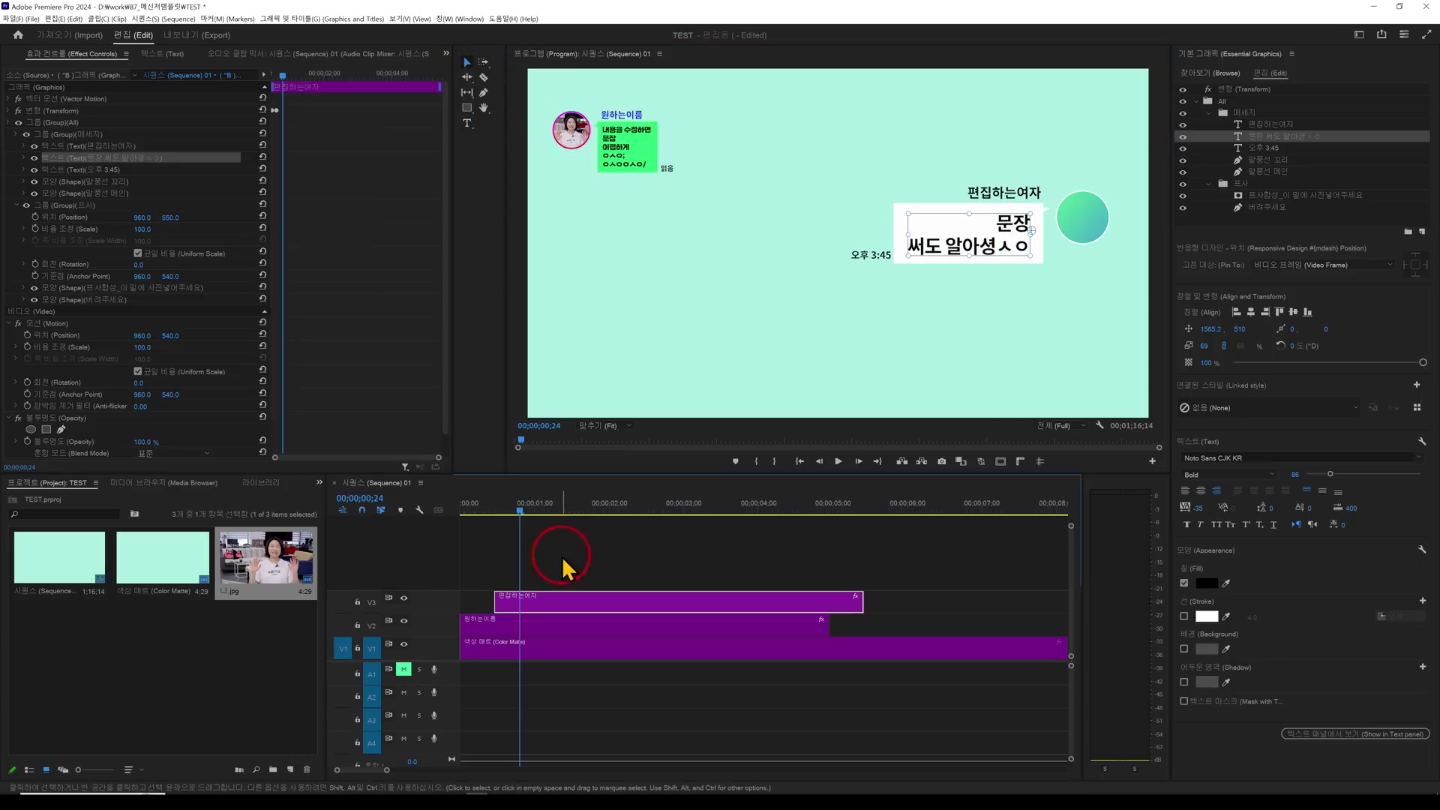
Scale down the V3 message with Vector Motion, place it just below and right of the first message, and play the sequence from the start
left_click(548, 603)
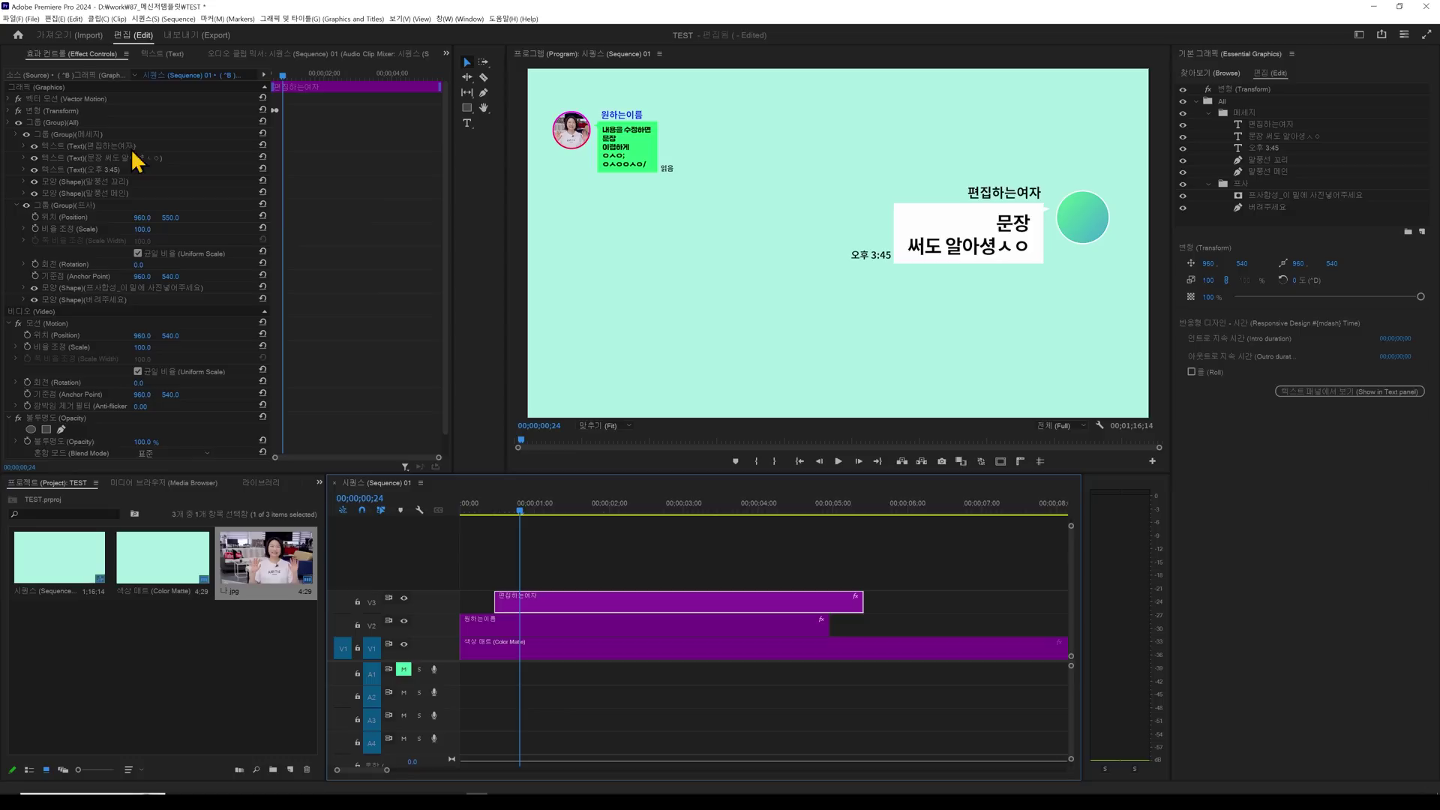
left_click(66, 100)
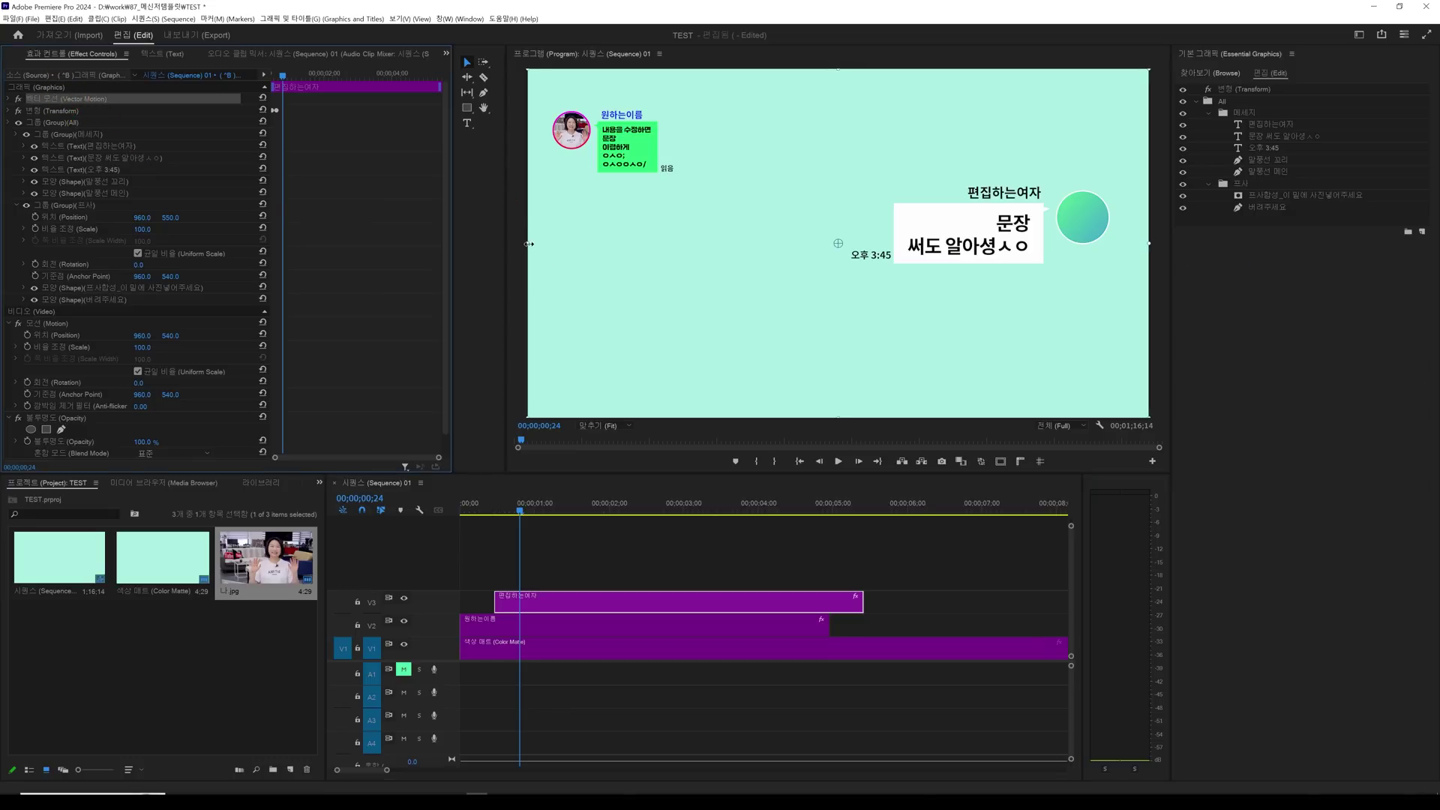
left_click_drag(529, 244, 678, 251)
left_click_drag(919, 275, 728, 251)
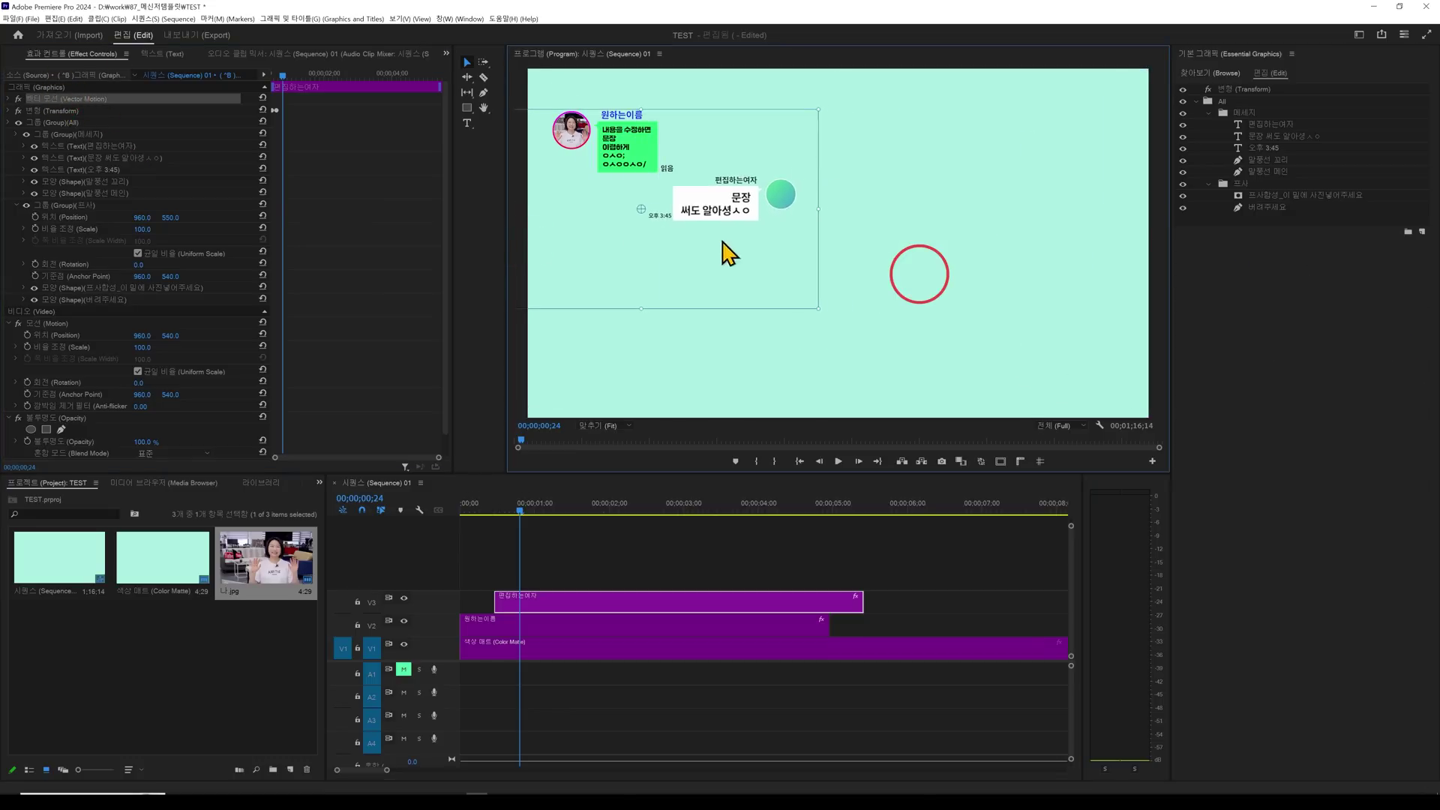
left_click_drag(495, 503, 450, 484)
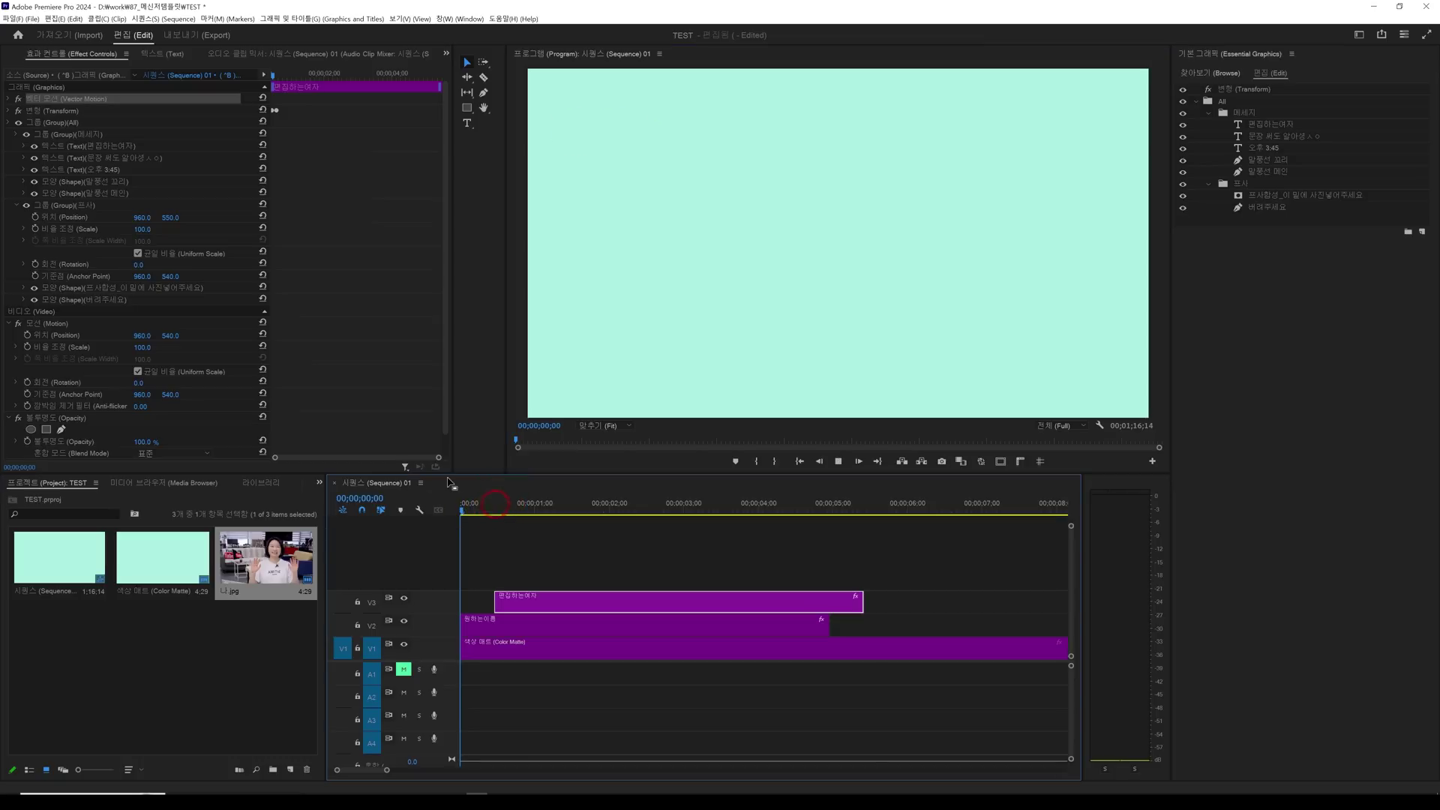
key("space")
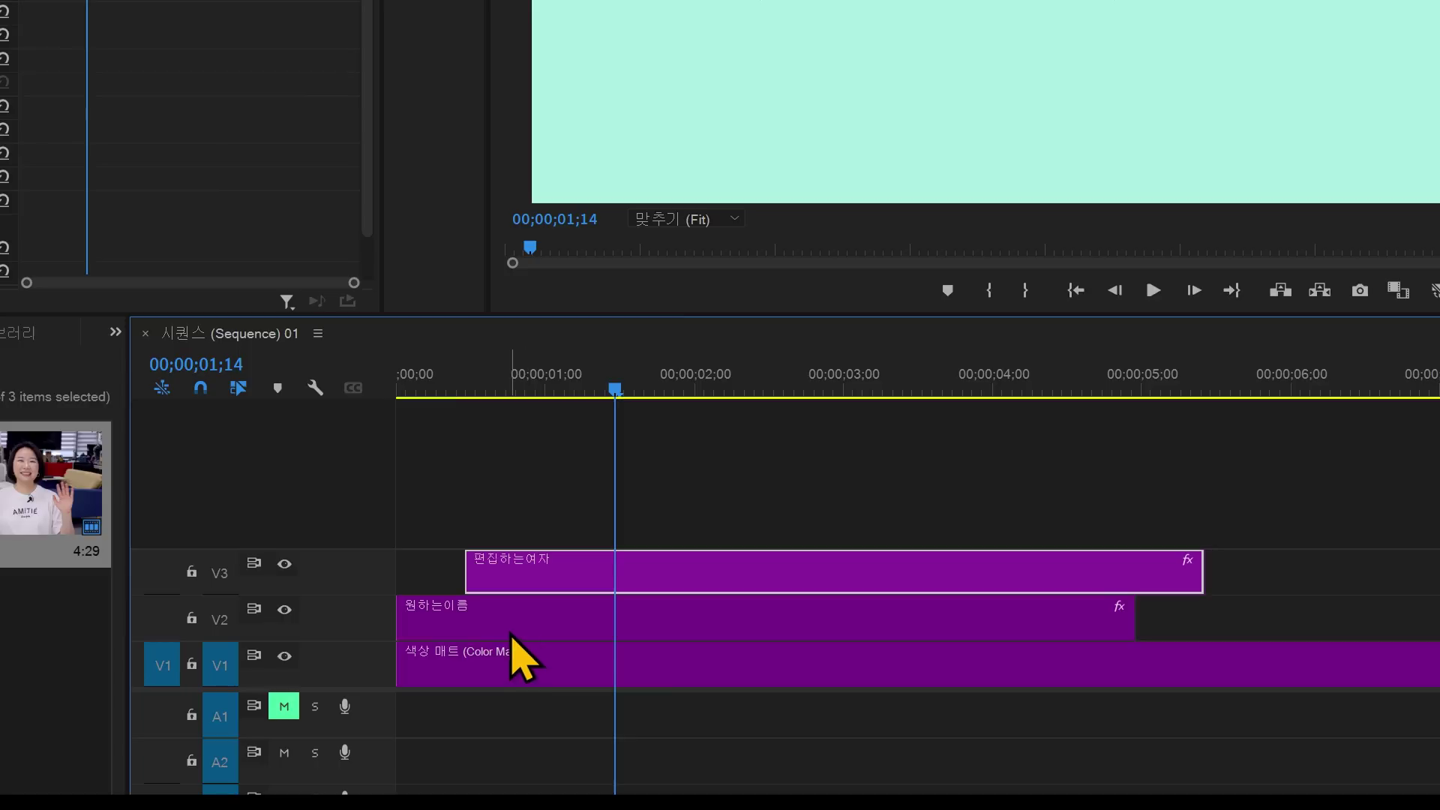
Change the label colour of the 원하는이름 clip on V2 to Yellow
left_click(540, 627)
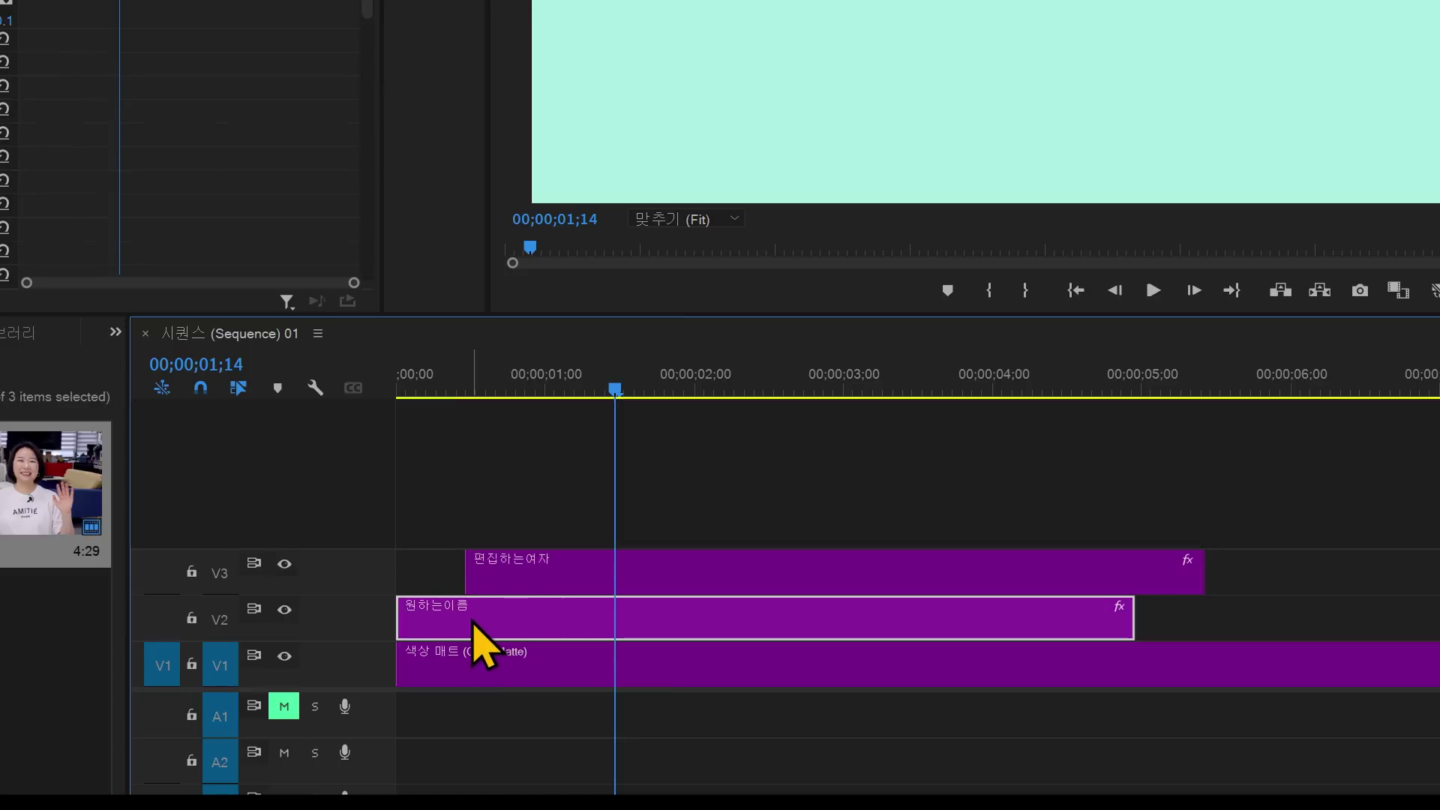
right_click(474, 627)
mouse_move(579, 206)
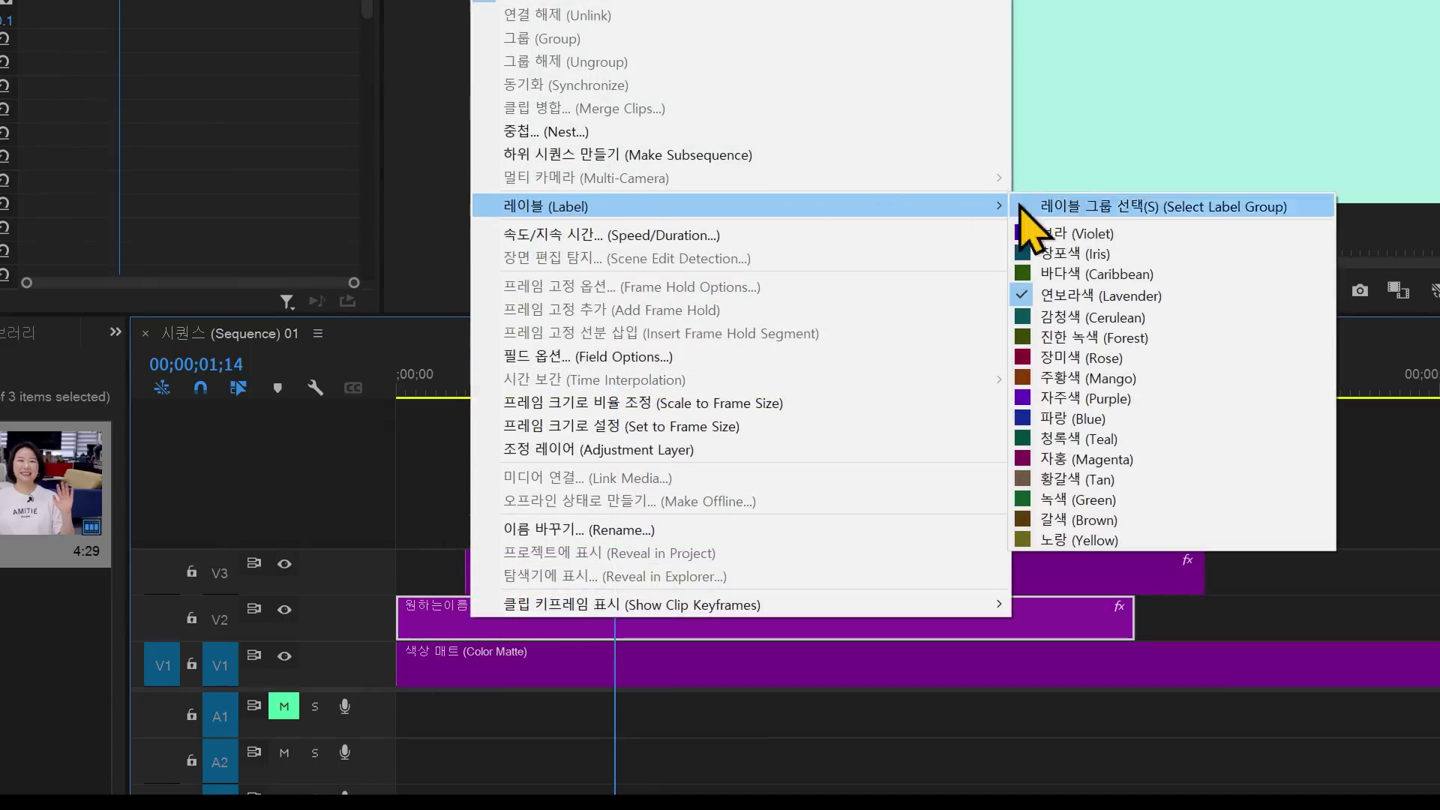
left_click(1061, 540)
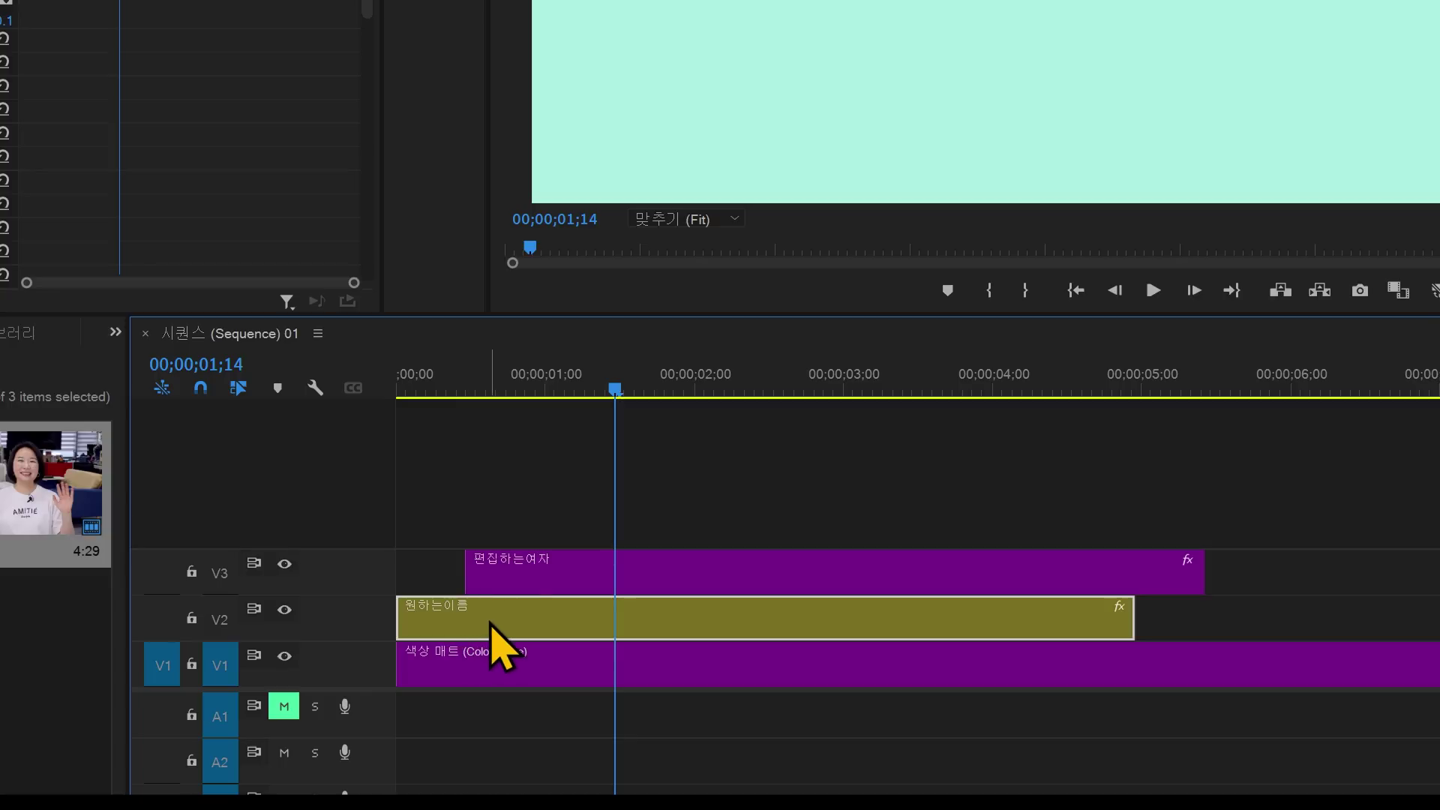
Duplicate the yellow 원하는이름 message clip onto V4, starting just after the V3 clip, and move the copy below the second message with Vector Motion
left_click_drag(490, 622, 569, 547)
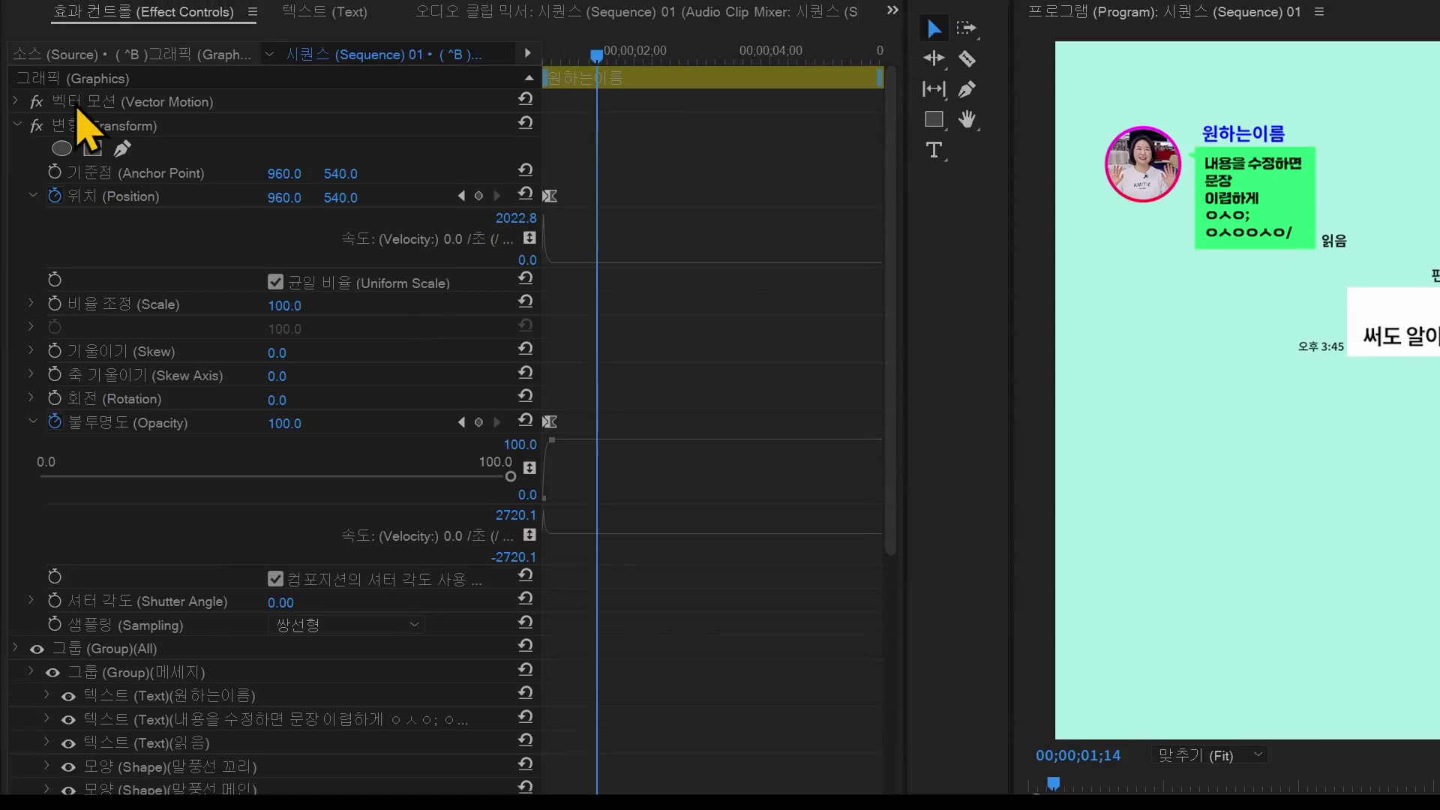
left_click(81, 105)
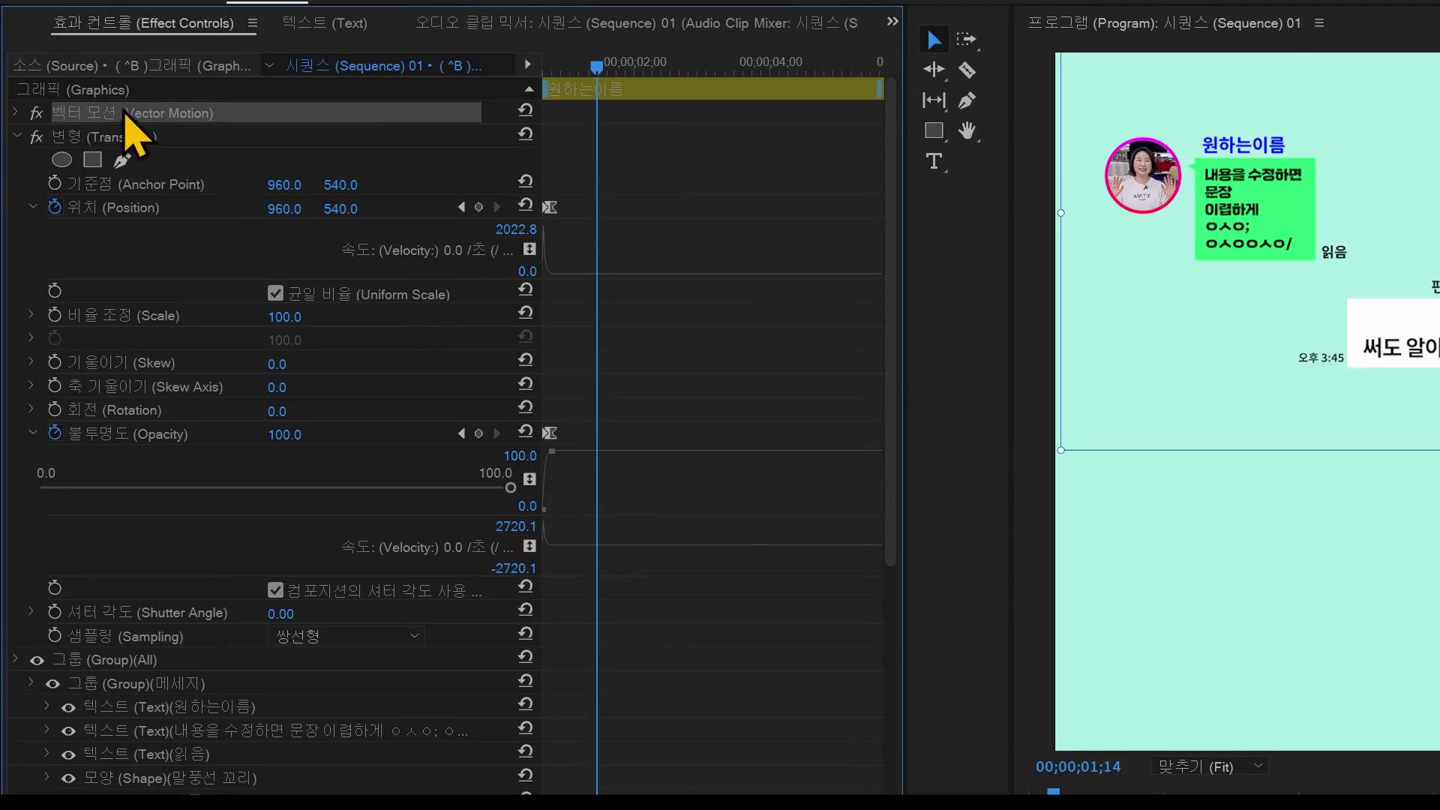
left_click_drag(1243, 312, 1245, 524)
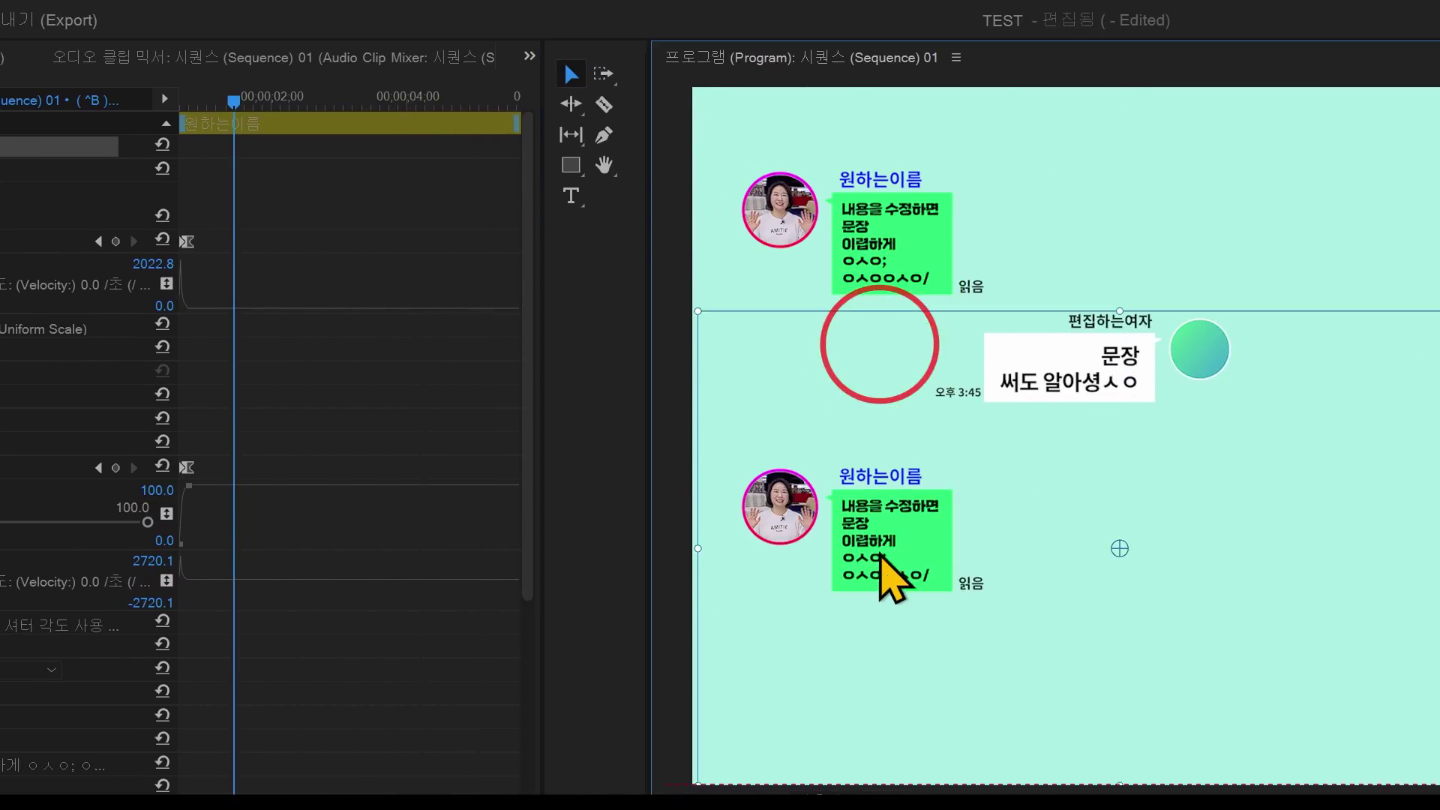
left_click_drag(880, 558, 885, 521)
Replace the third message's bubble text with 확인했슨비다!!!
double_click(882, 526)
key("ctrl+a")
key("BackSpace")
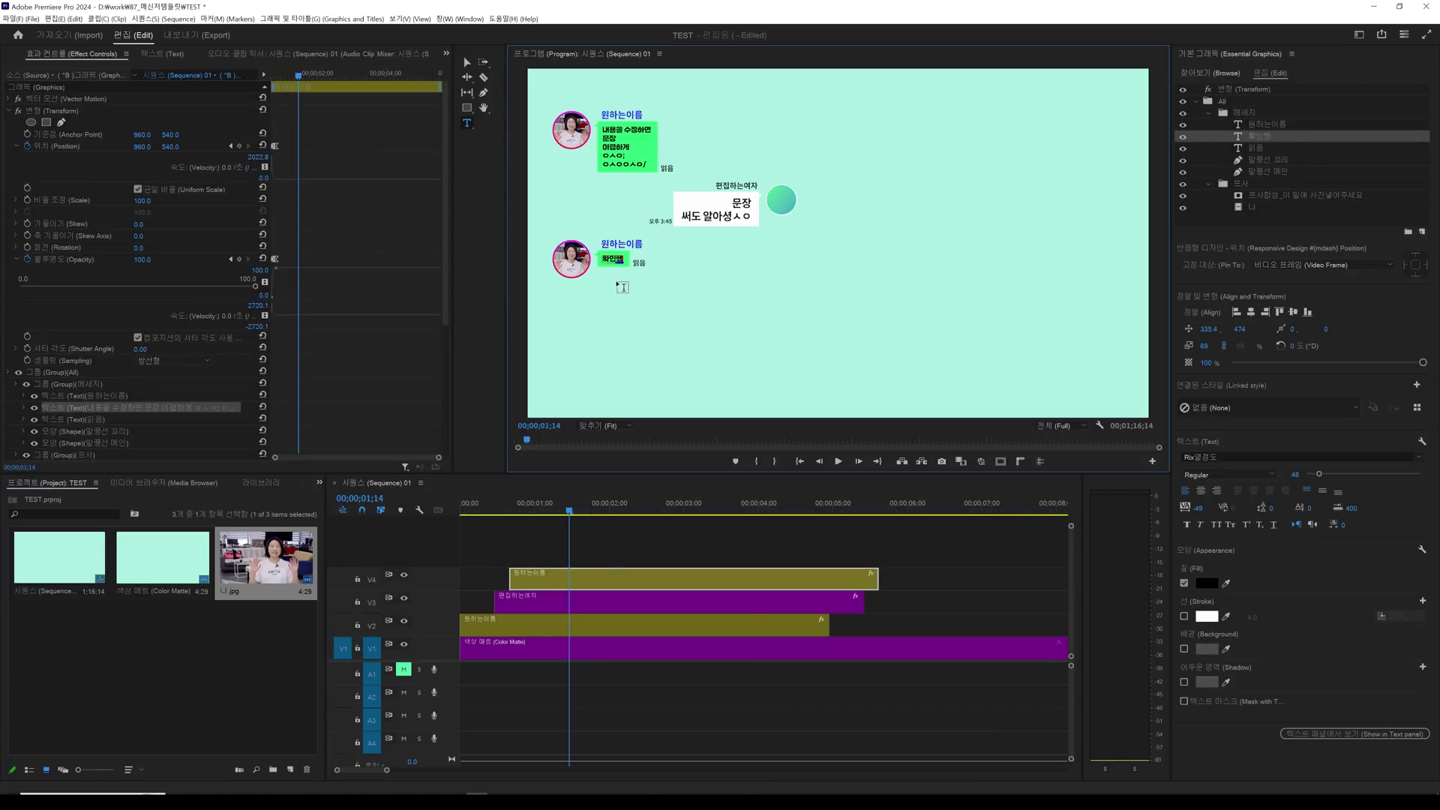
left_click(464, 64)
Play the sequence from the start to review the three messages appearing in order
left_click(483, 505)
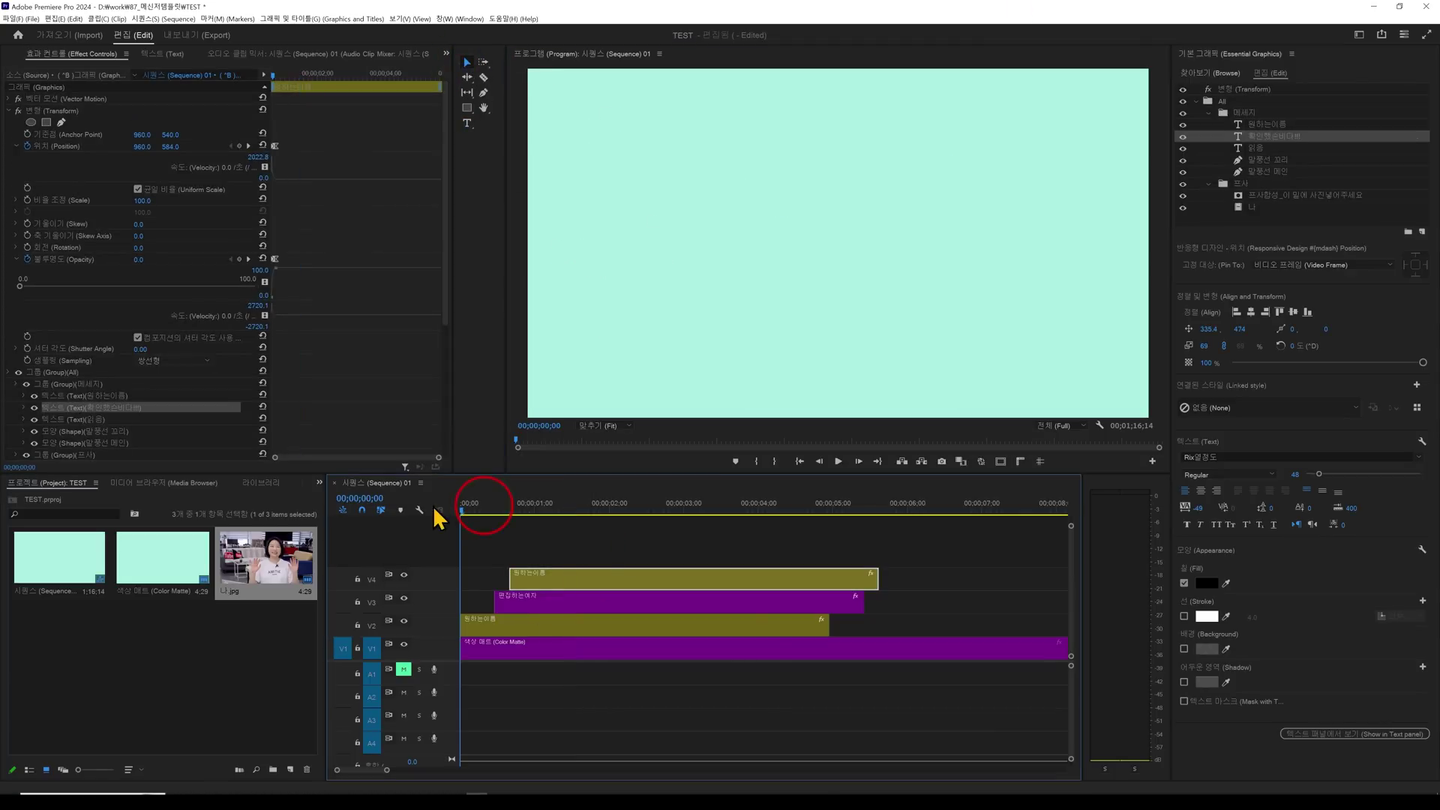
key("space")
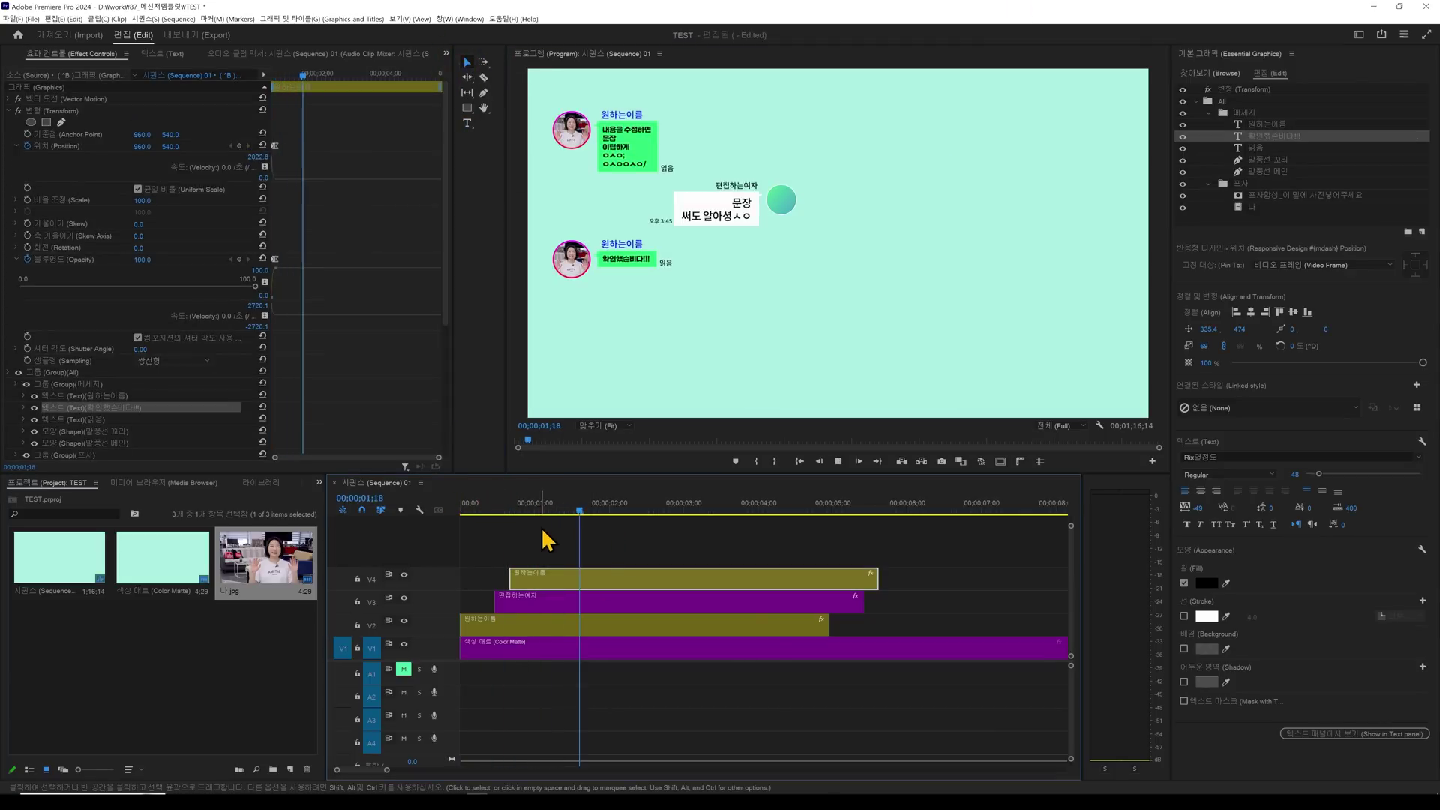
left_click(465, 513)
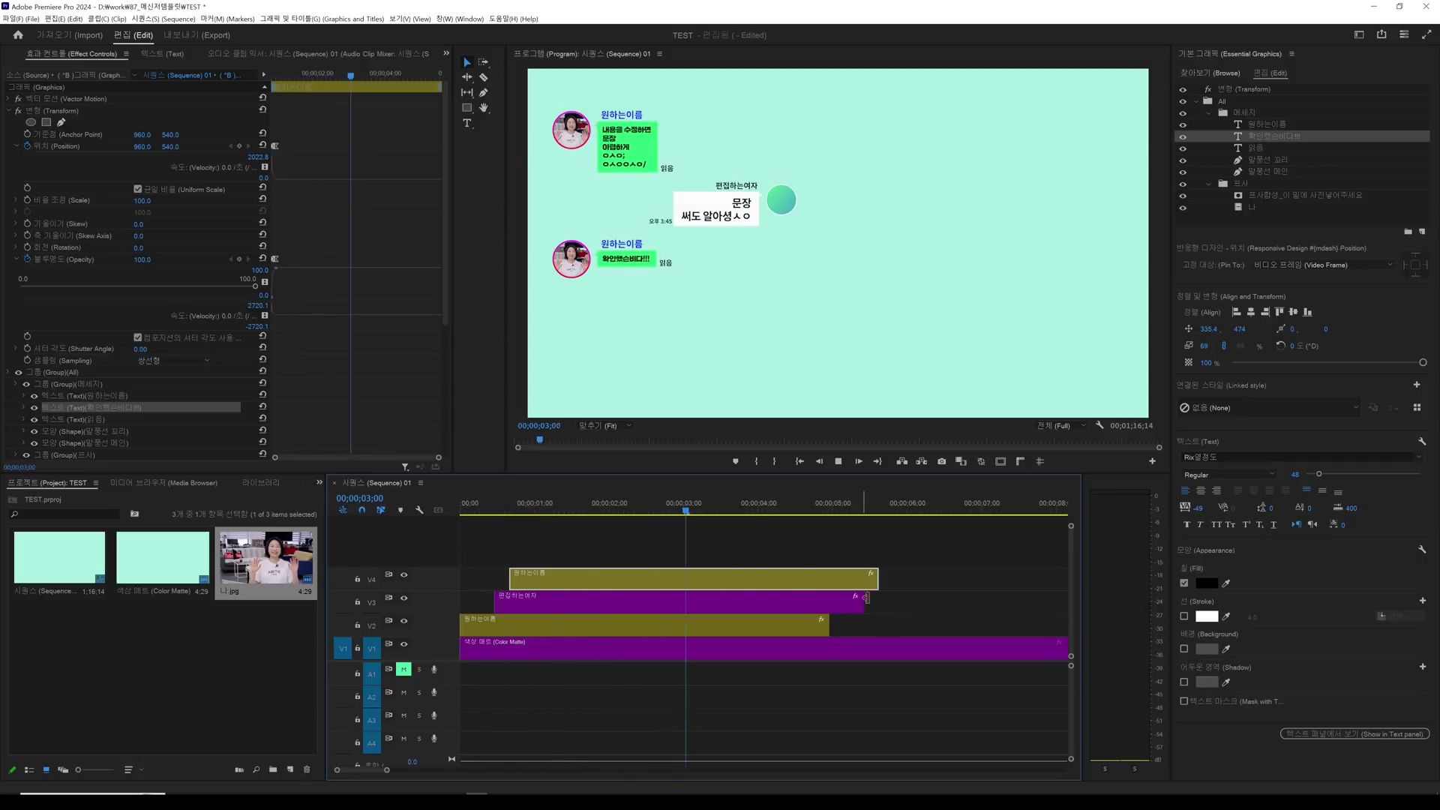
Trim the end of the V3 message clip to line up with the end of the V2 clip and play the sequence
left_click_drag(863, 600, 829, 583)
left_click(808, 504)
key("space")
key("space")
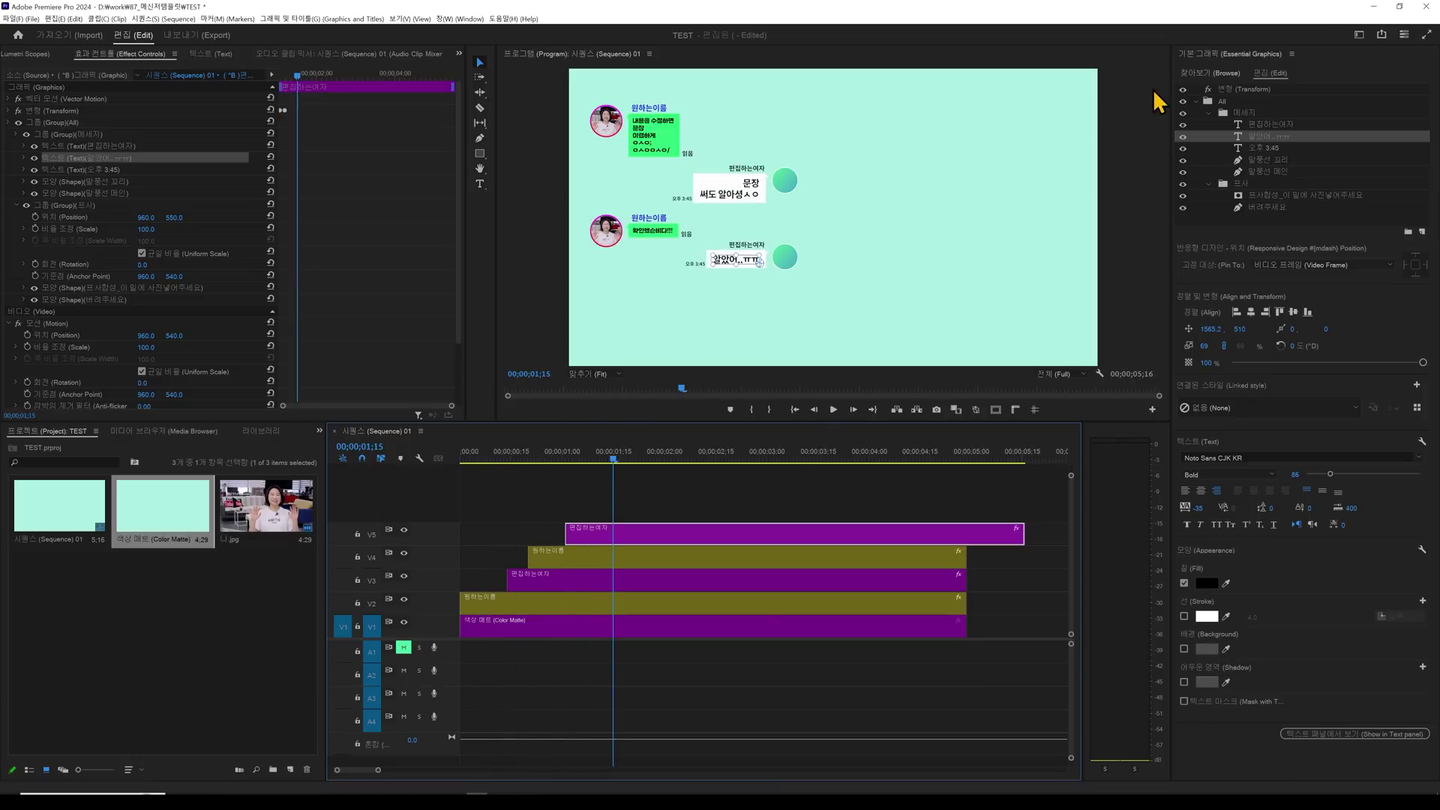
Add the 카톡메신저 입력중 로딩중 template on V6, aligned with the start of the fourth message clip on V5
left_click(1210, 73)
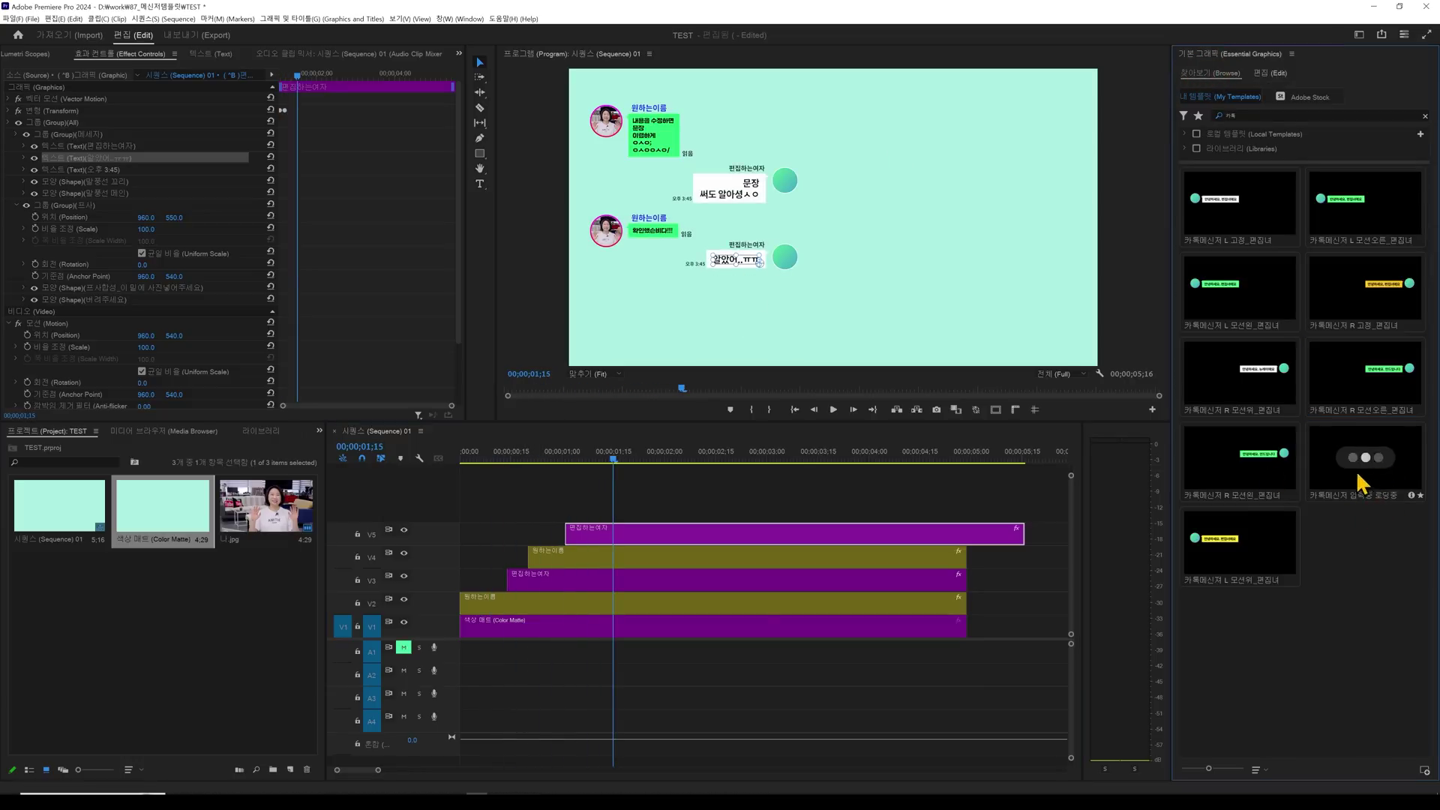
left_click_drag(1366, 468, 759, 494)
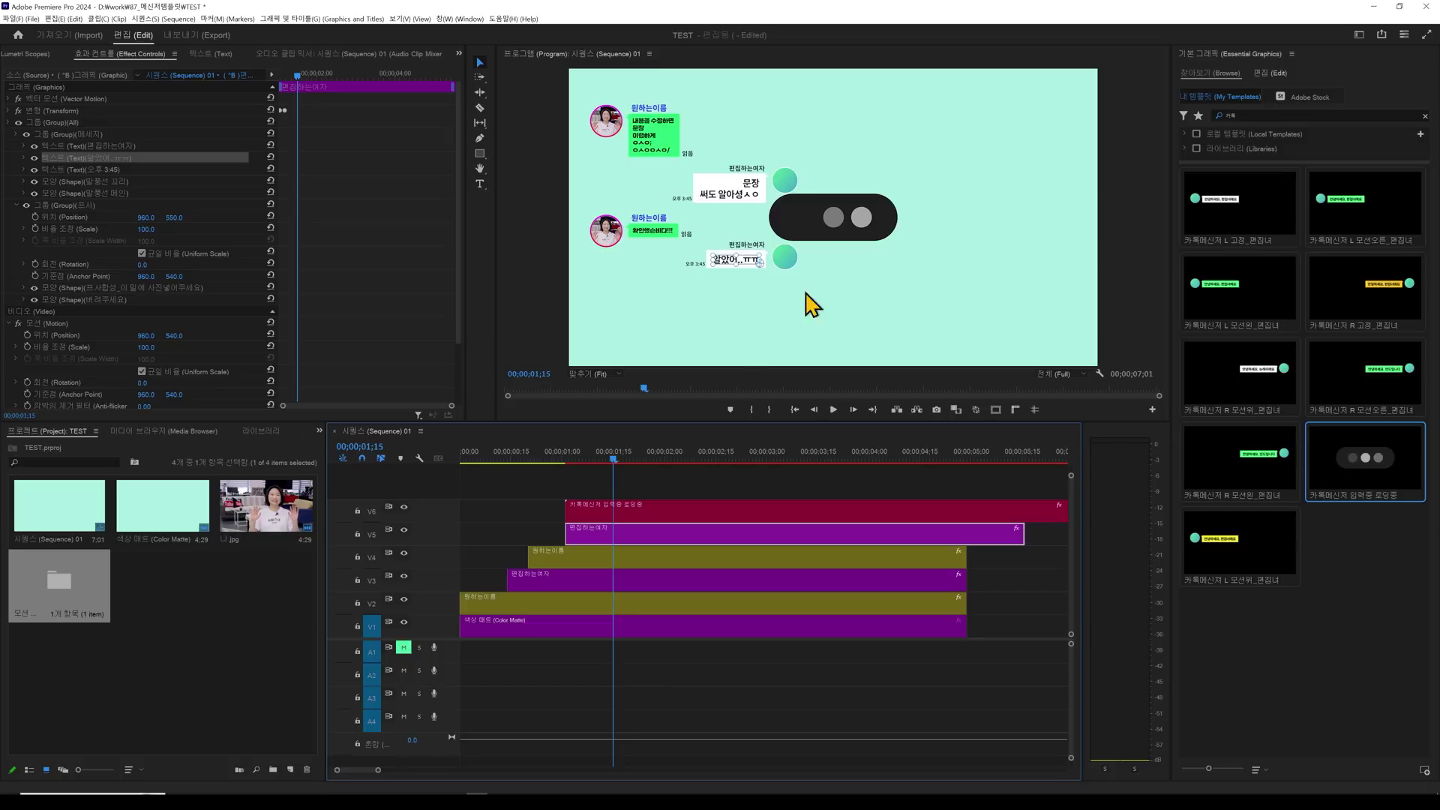
Recolour the typing-indicator bubble light violet-blue and lower its opacity to about half
left_click(639, 513)
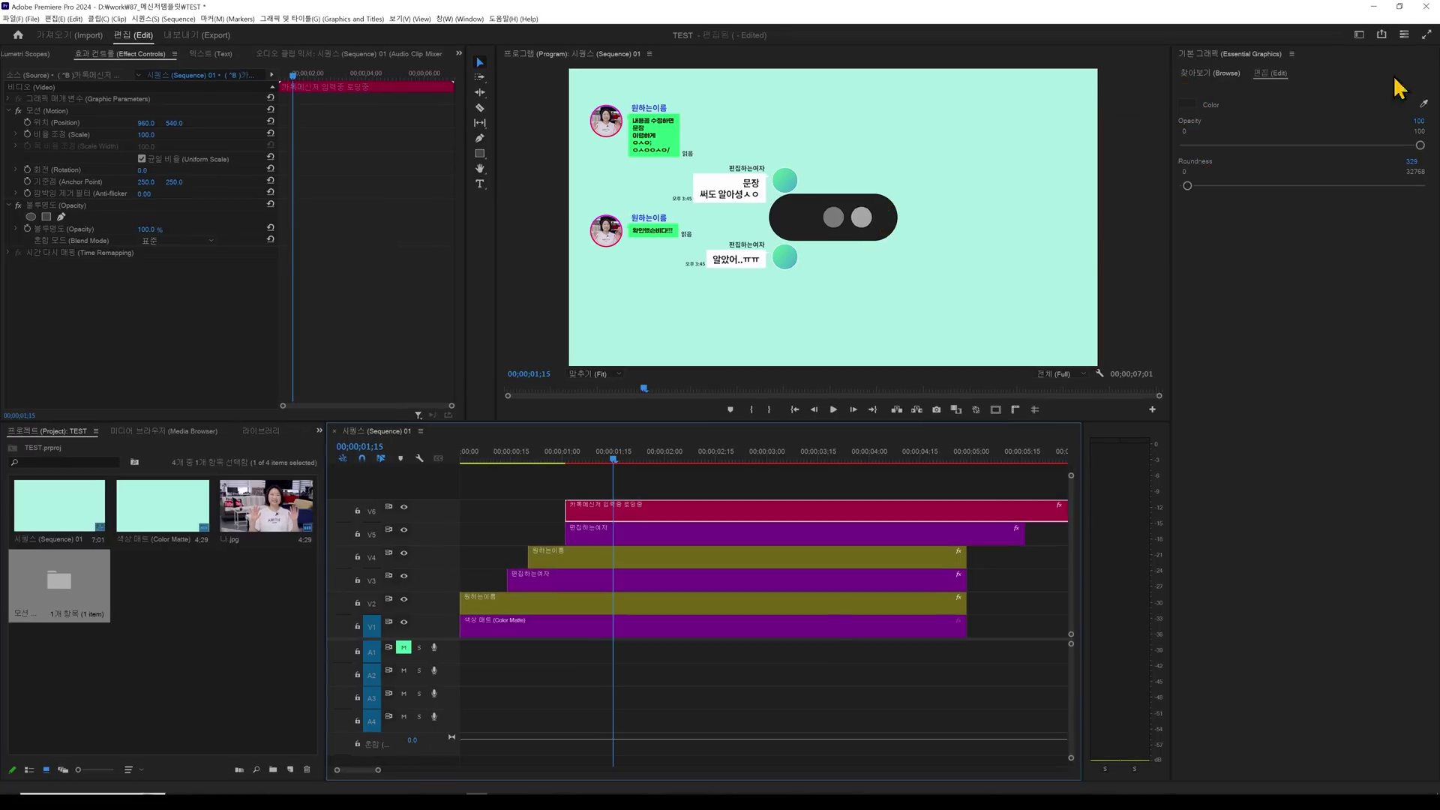
left_click(1187, 105)
left_click(741, 424)
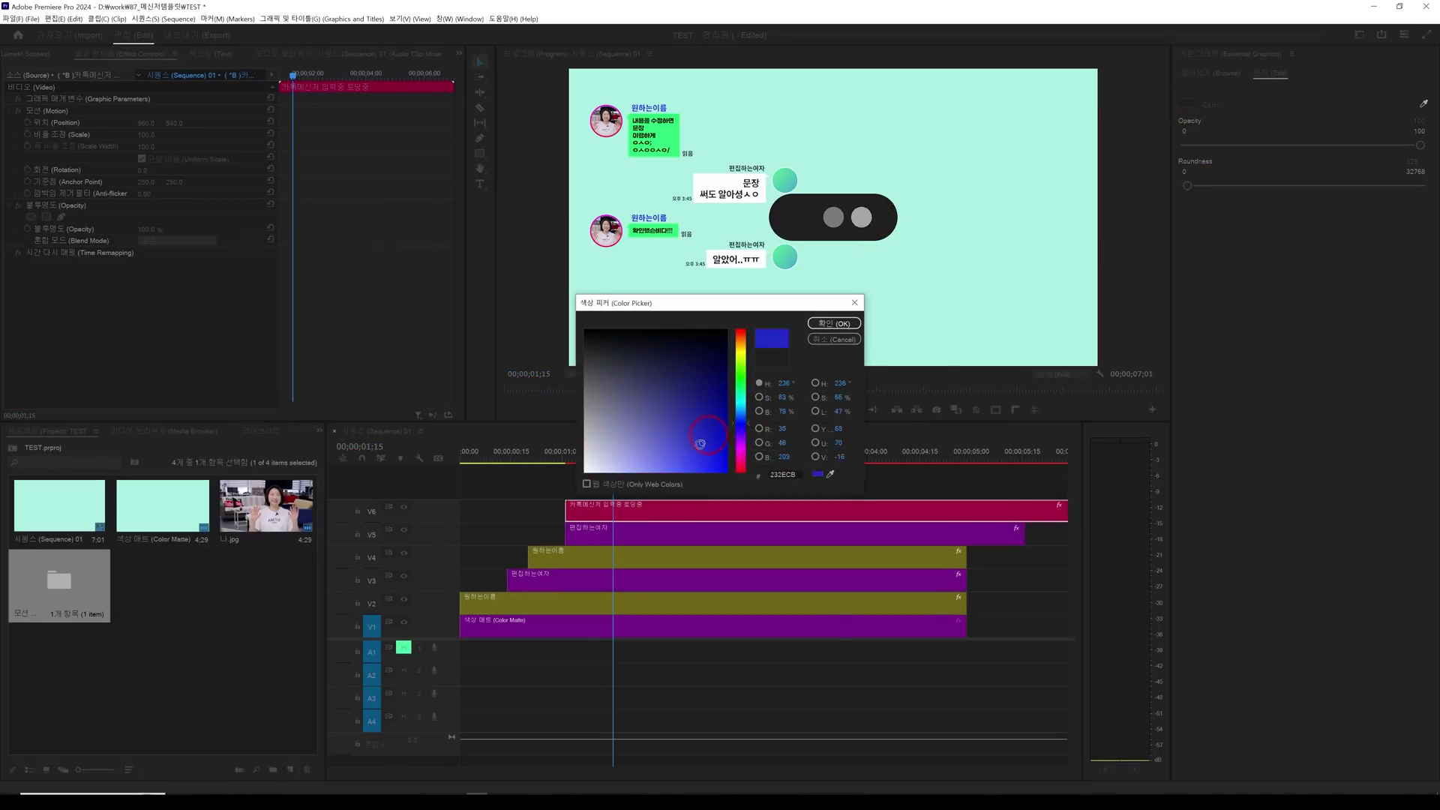
left_click(828, 324)
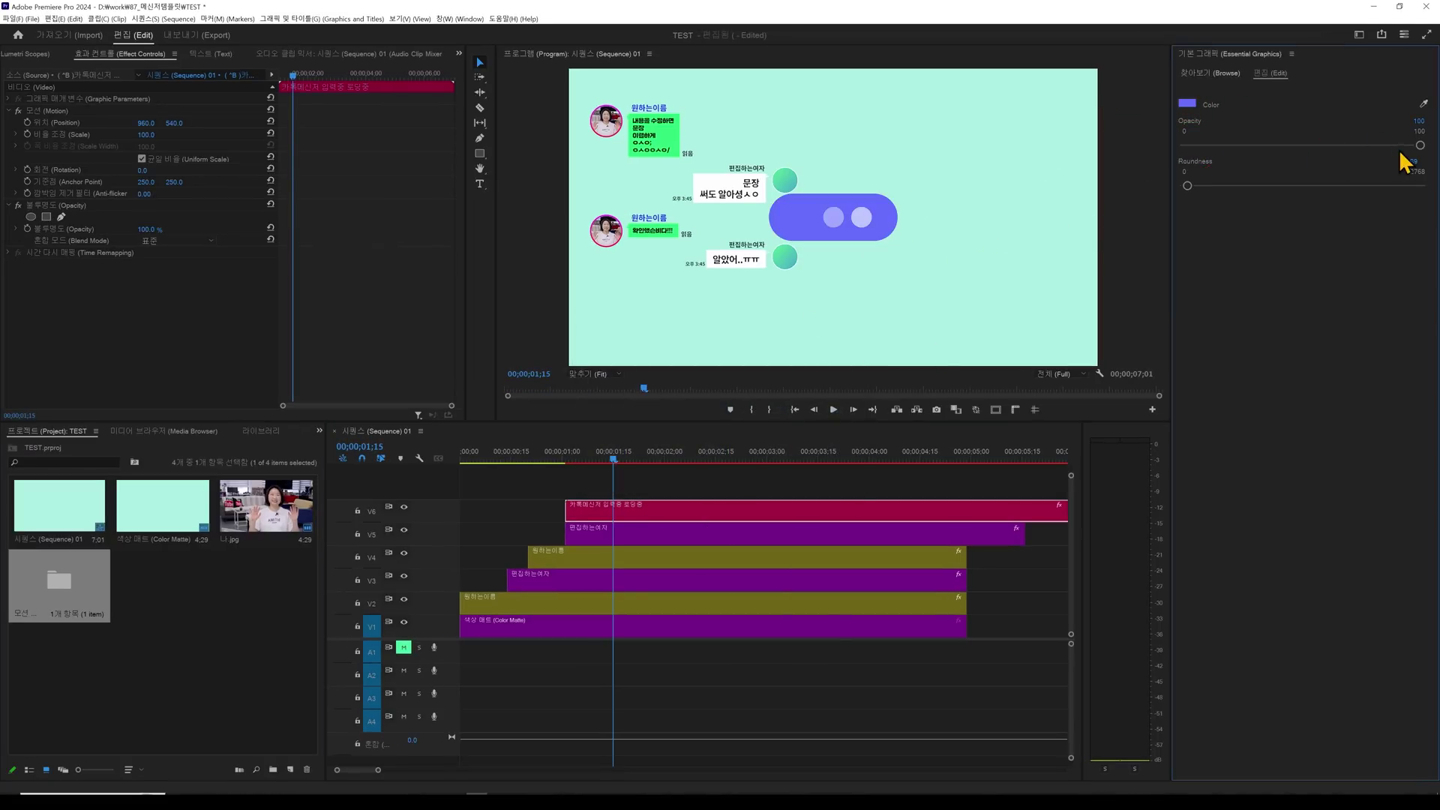
left_click_drag(1386, 150, 1298, 147)
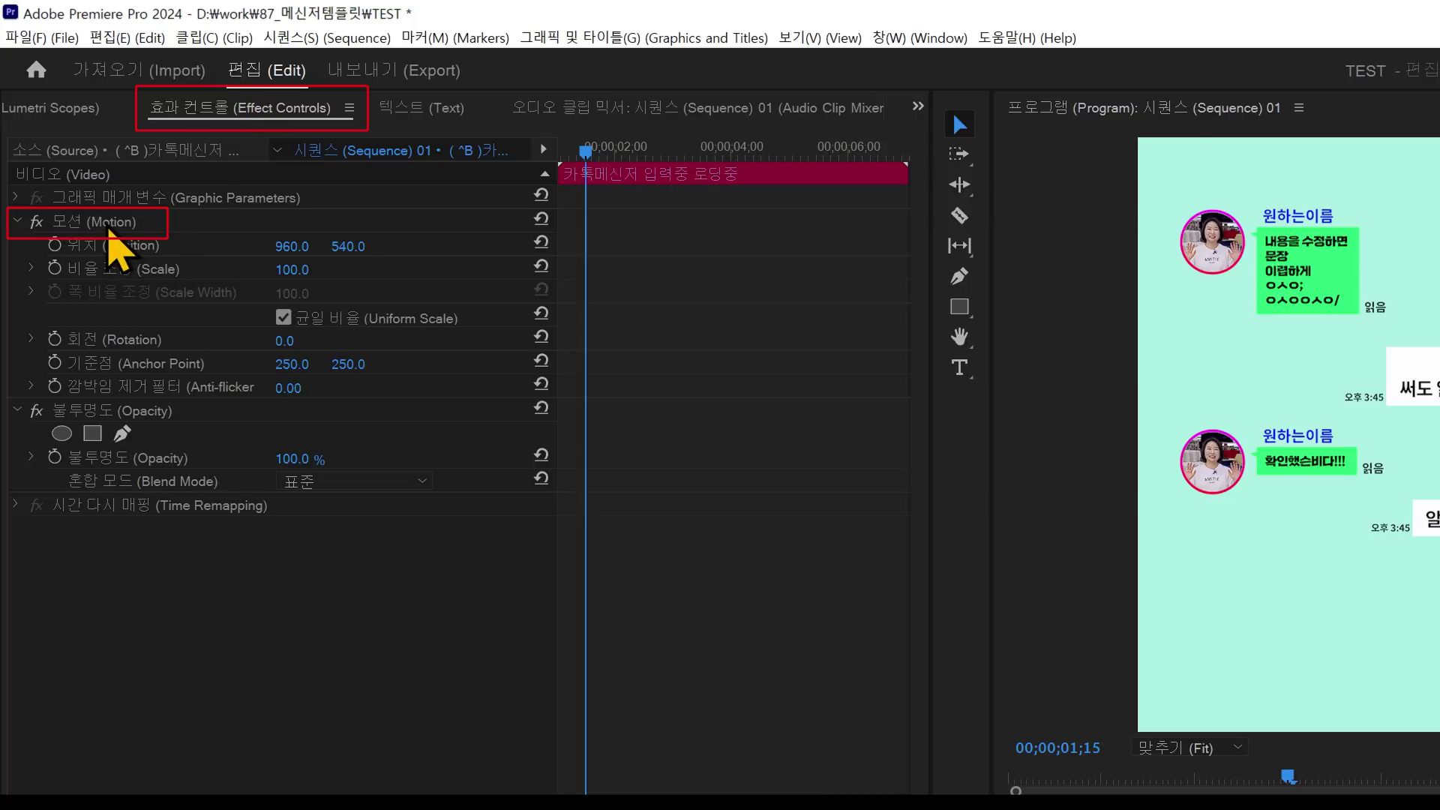
Scale the typing indicator down to about 19.9 with Motion, place it over the fourth message's bubble, and play that section
left_click(109, 224)
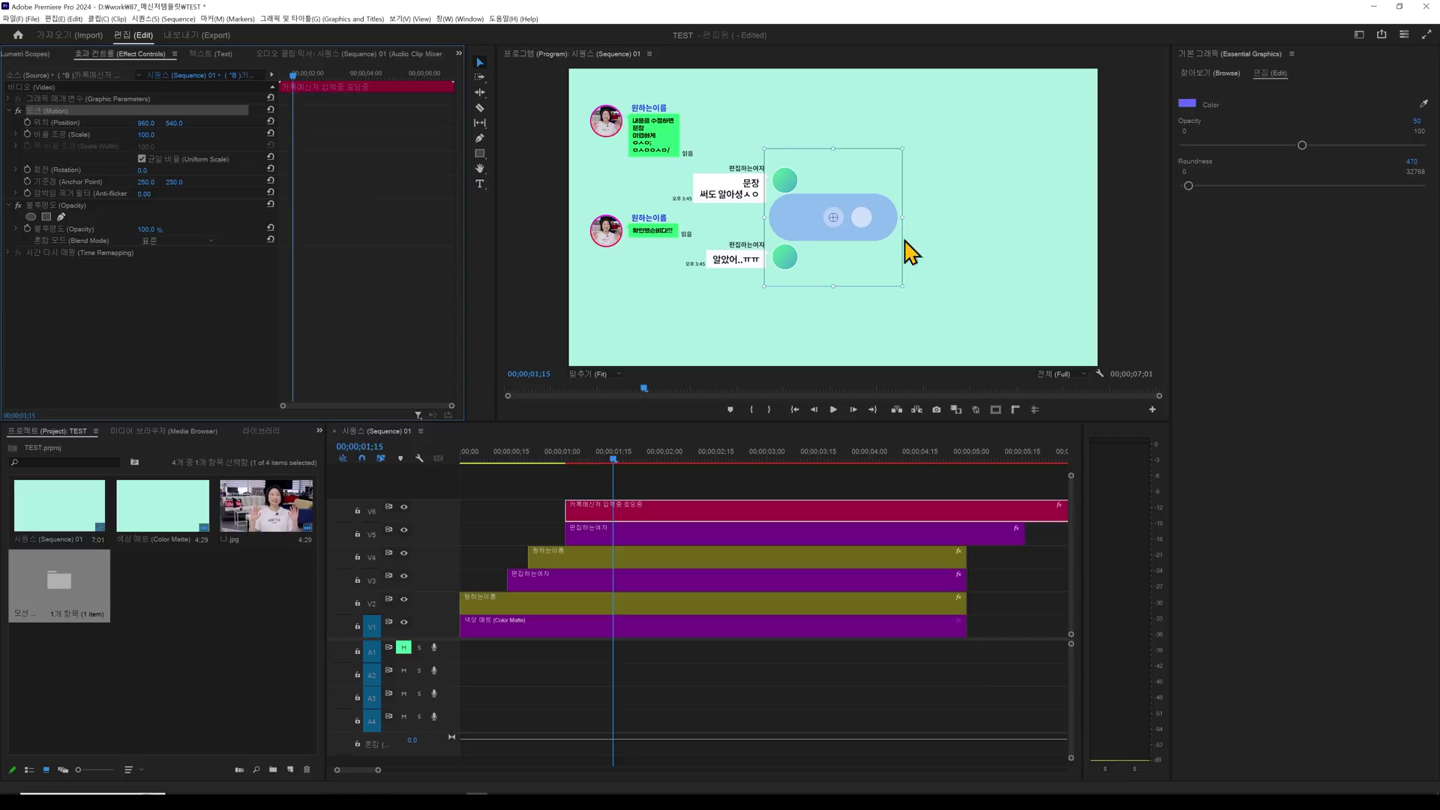
left_click_drag(766, 223, 737, 267)
left_click(577, 454)
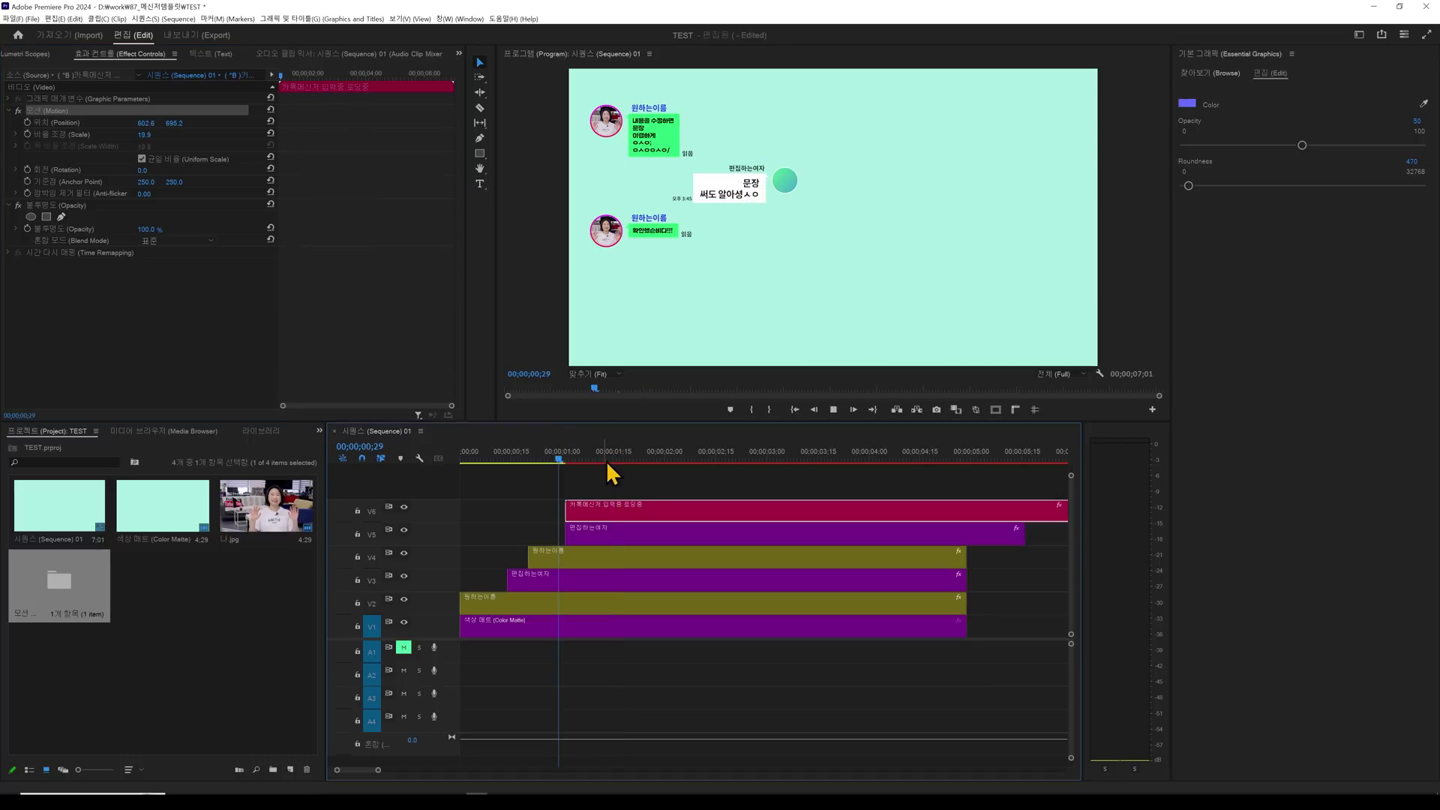
key("space")
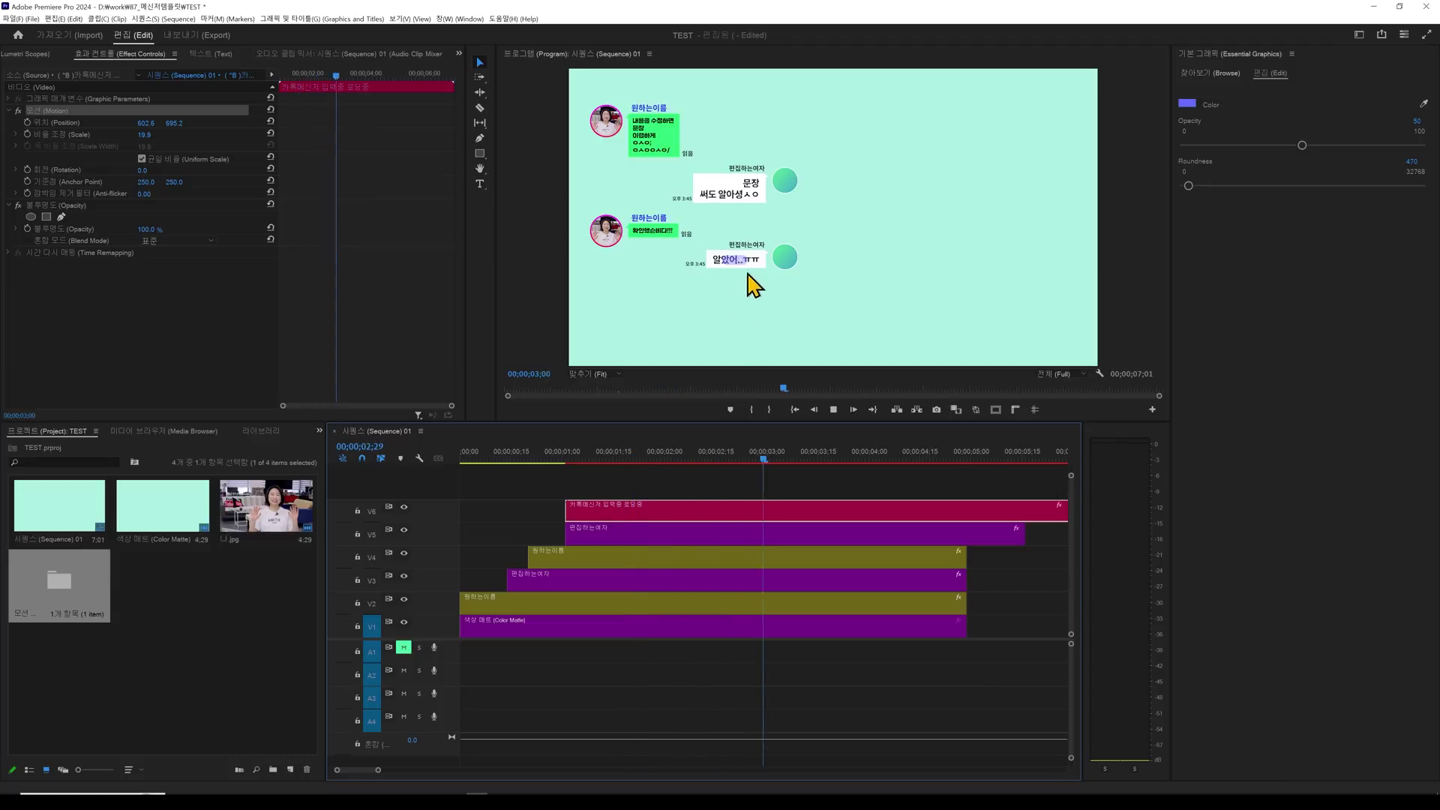
Trim the end of the typing-indicator clip on V6 to 00;00;02;27
key("minus")
key("space")
left_click_drag(677, 456, 700, 458)
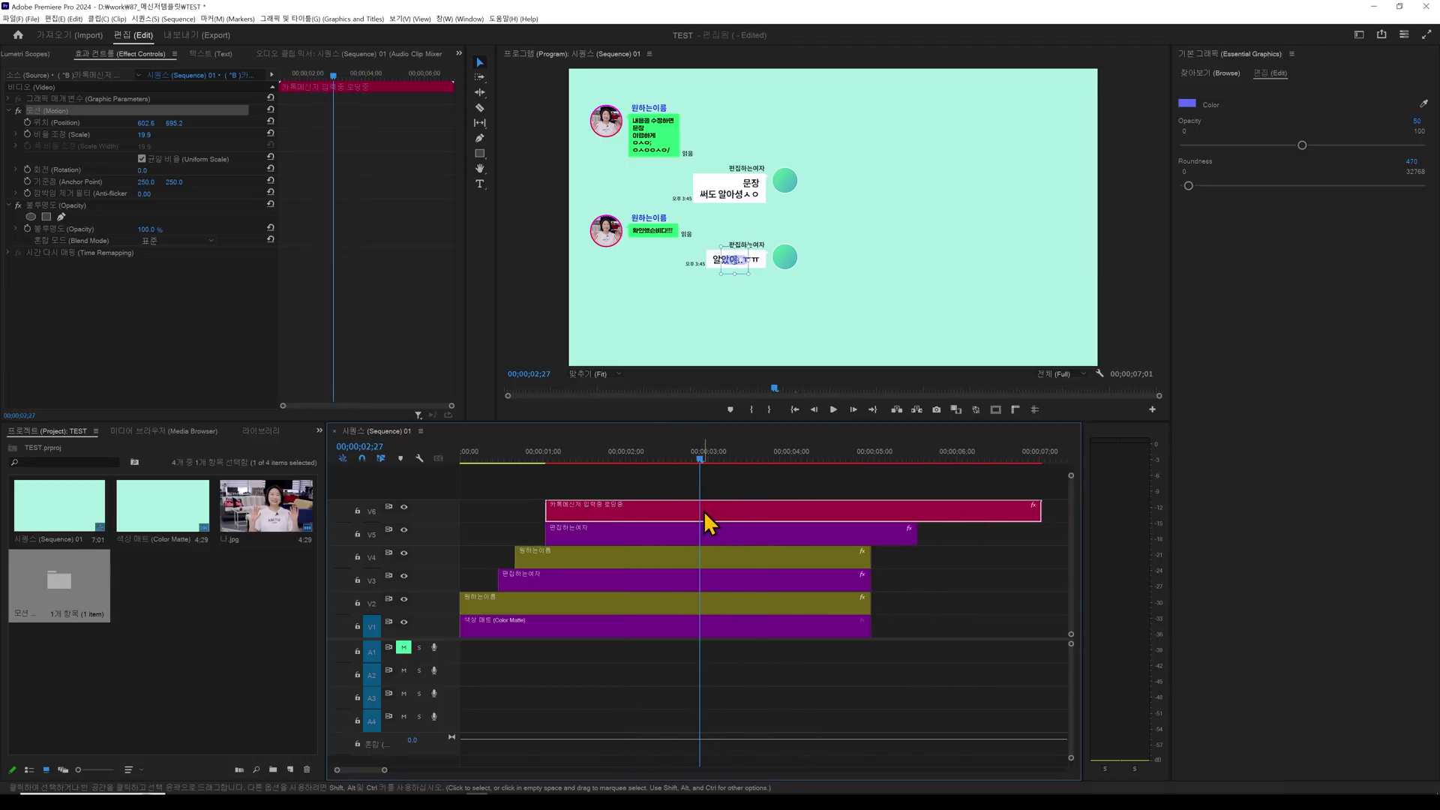
left_click_drag(1039, 510, 700, 509)
Move the fourth message clip to start at 00;00;02;27 and place the typing-indicator clip directly before it on V5
left_click(591, 537)
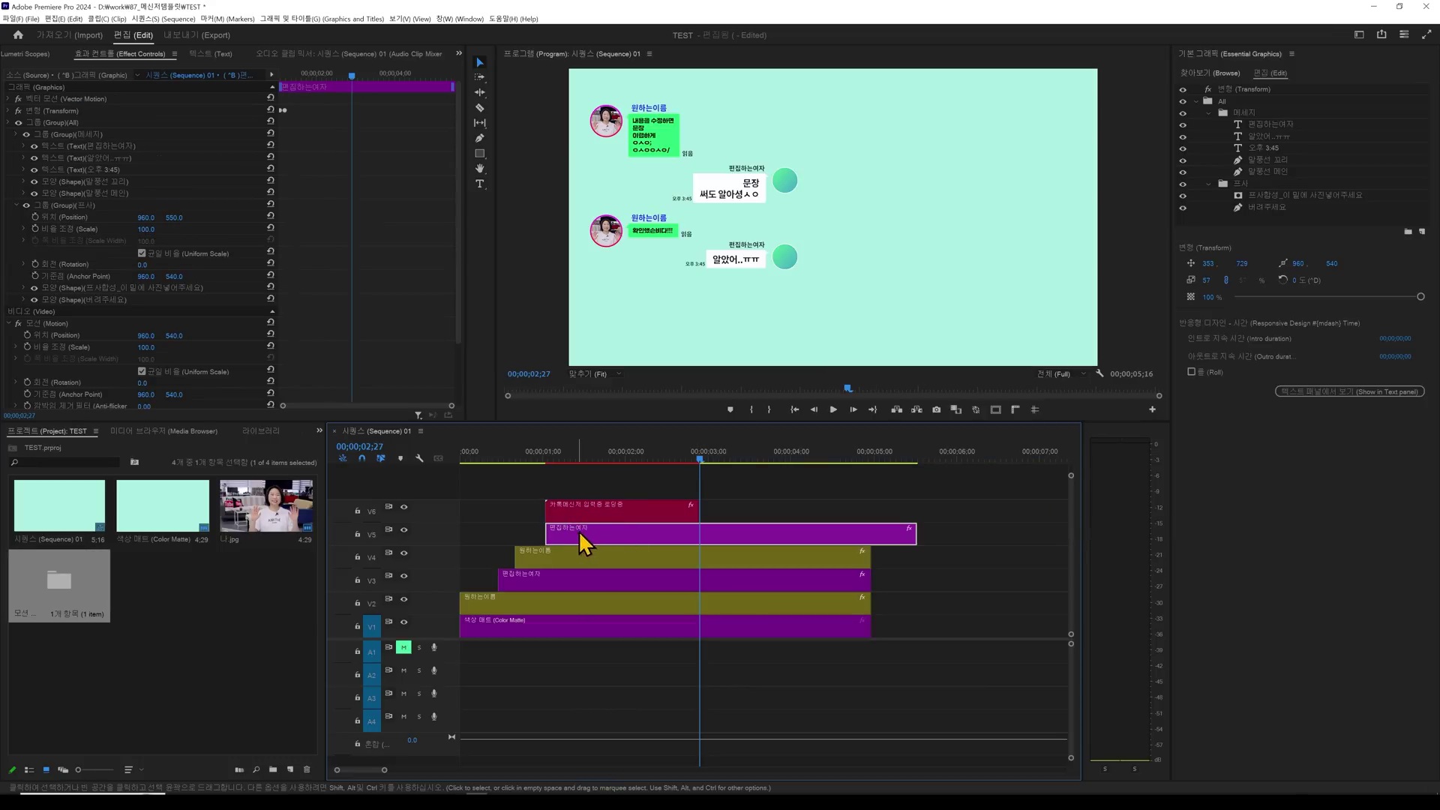
left_click_drag(580, 535, 667, 537)
key("backslash")
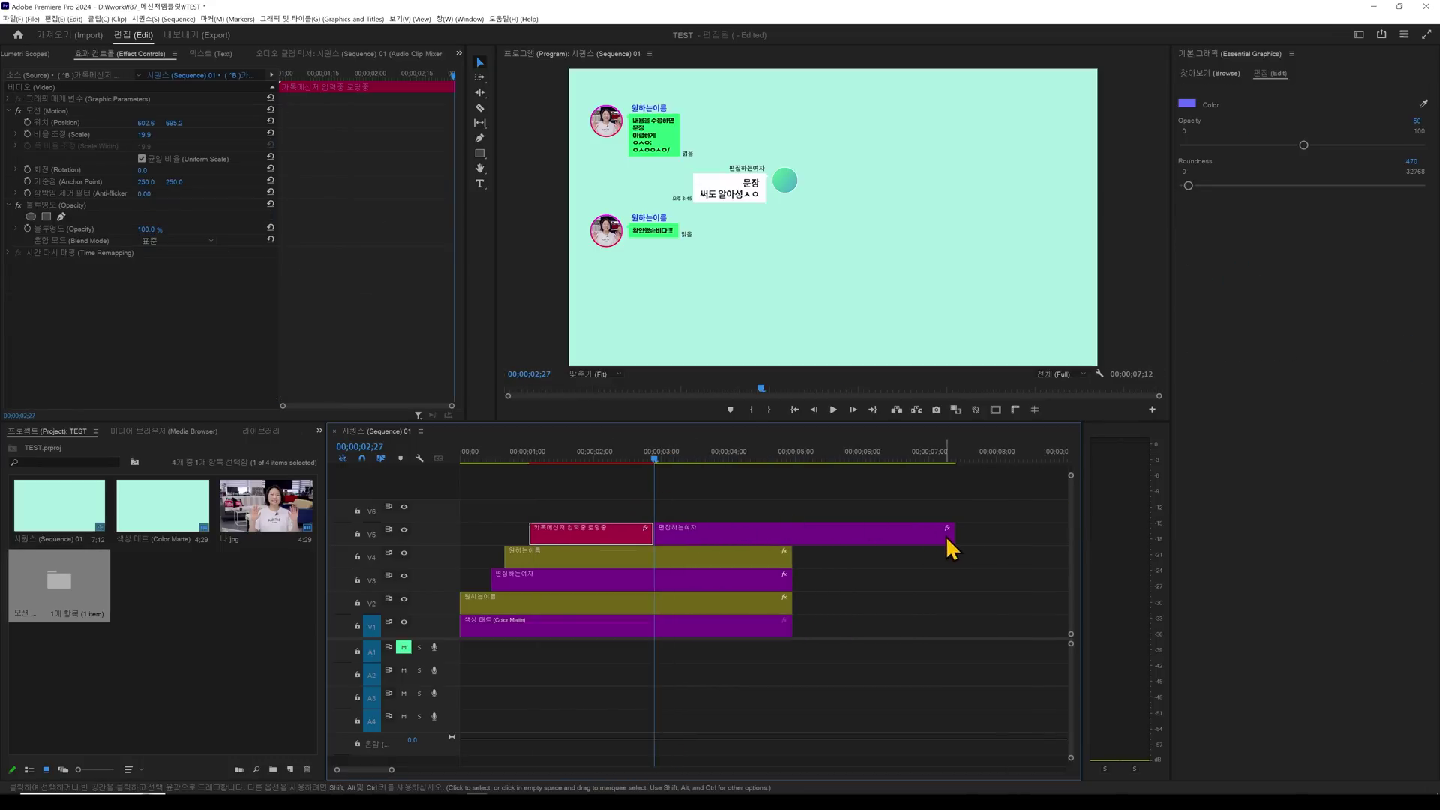
Trim the end of the fourth message clip to line up with the clips below and play the typing section into the message
left_click_drag(949, 535, 792, 534)
key("backslash")
left_click(534, 456)
key("space")
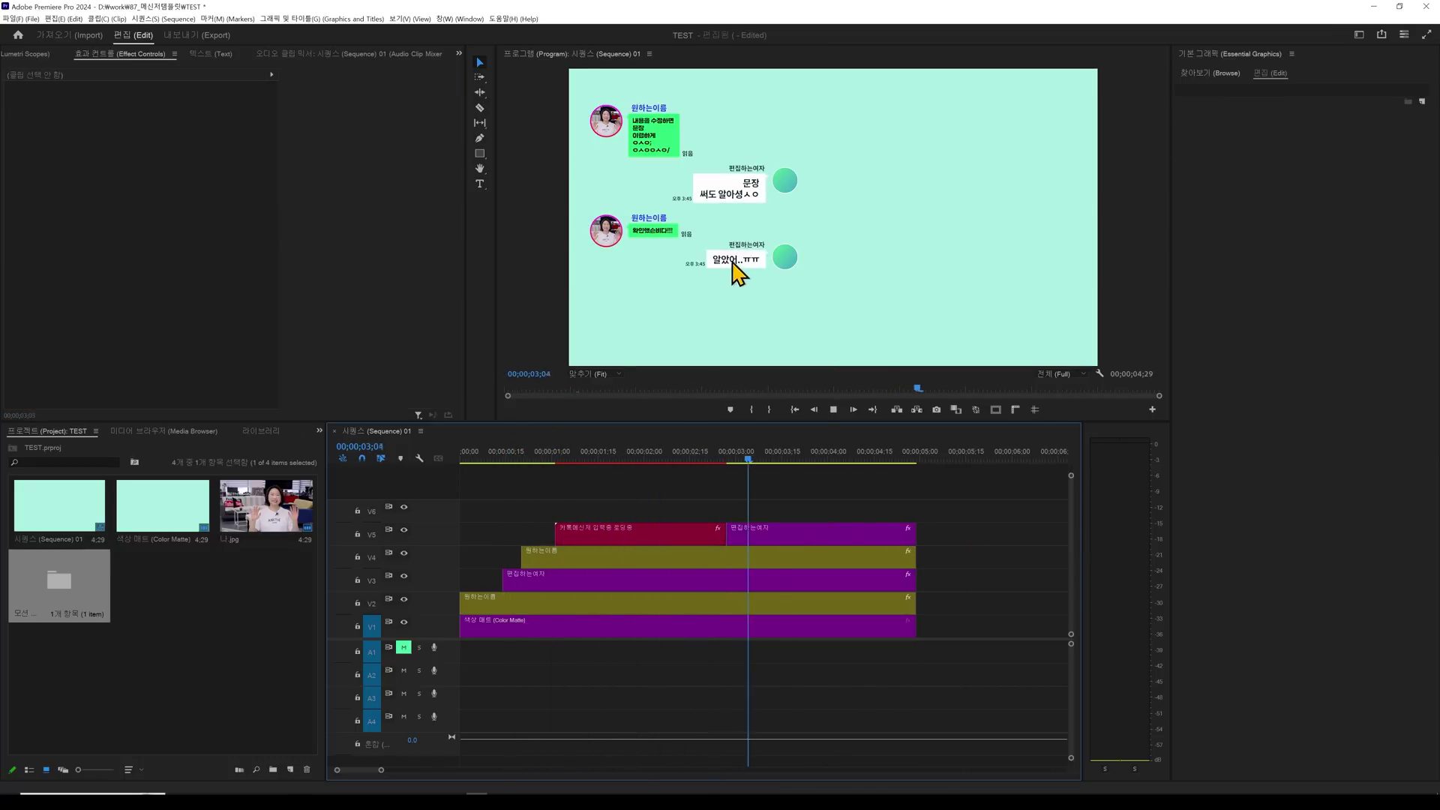
key("space")
Replay the typing-indicator section several times in an enlarged program view to examine its animation and preview quality
left_click_drag(798, 454, 570, 454)
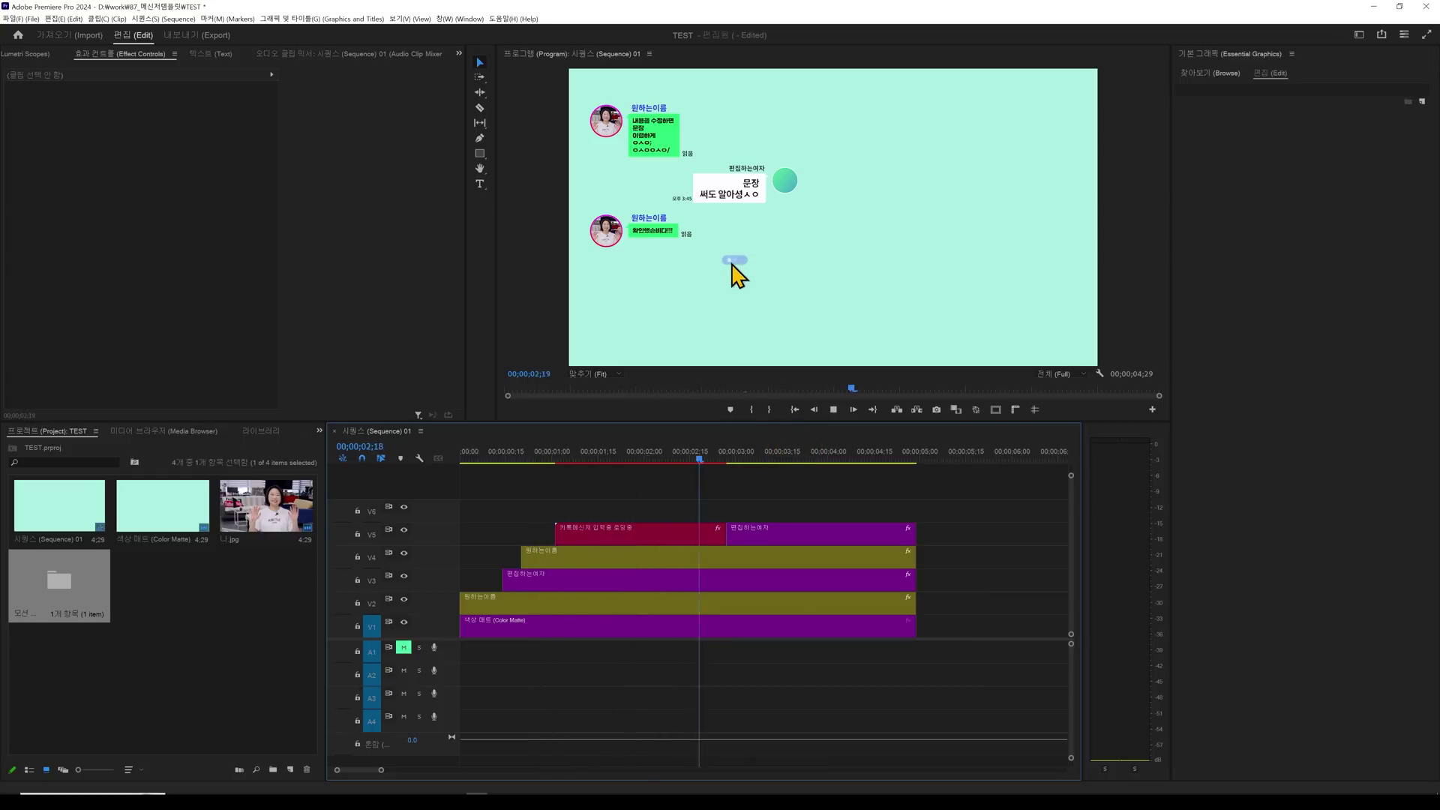
left_click(753, 452)
left_click_drag(753, 451, 611, 455)
key("space")
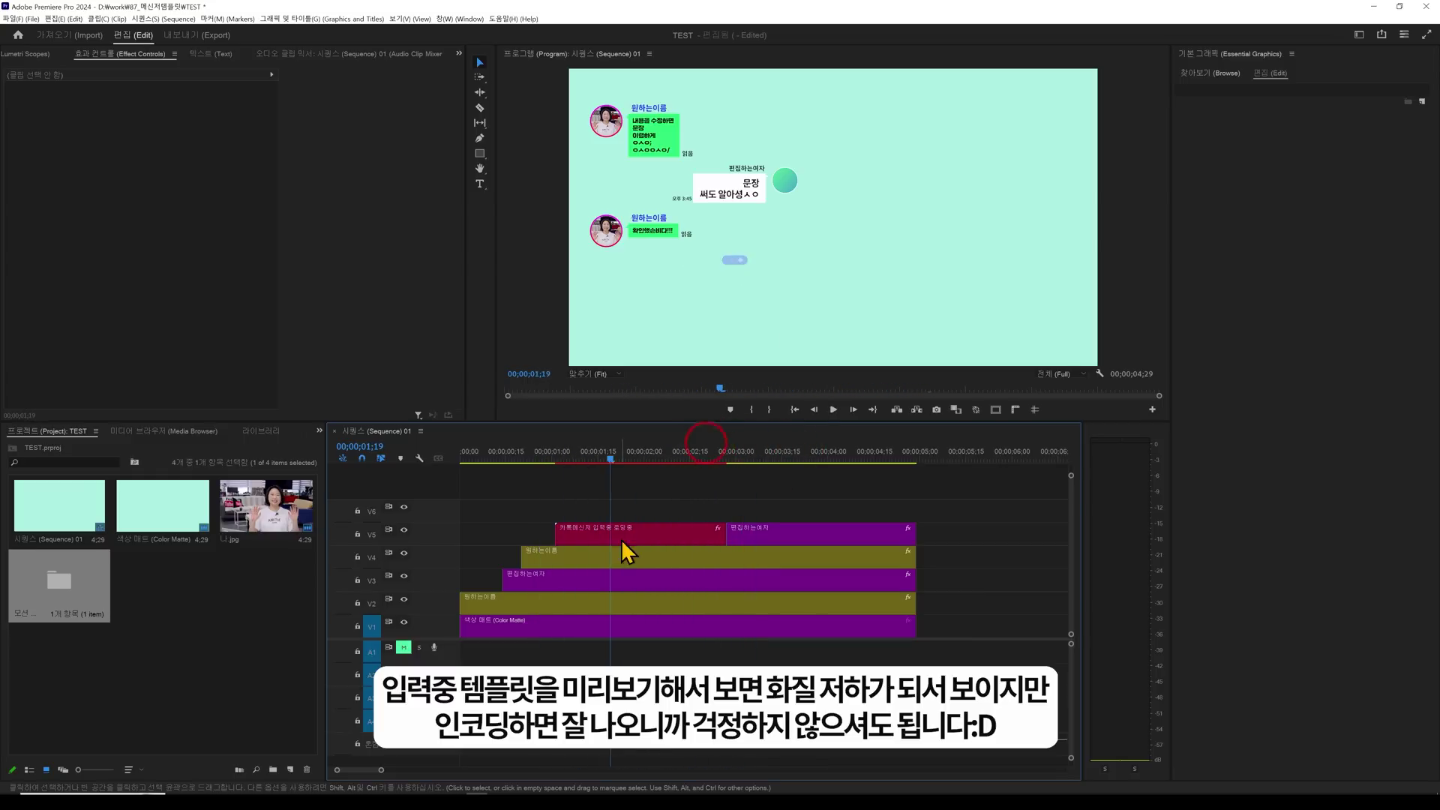
left_click(624, 536)
left_click_drag(700, 421, 611, 418)
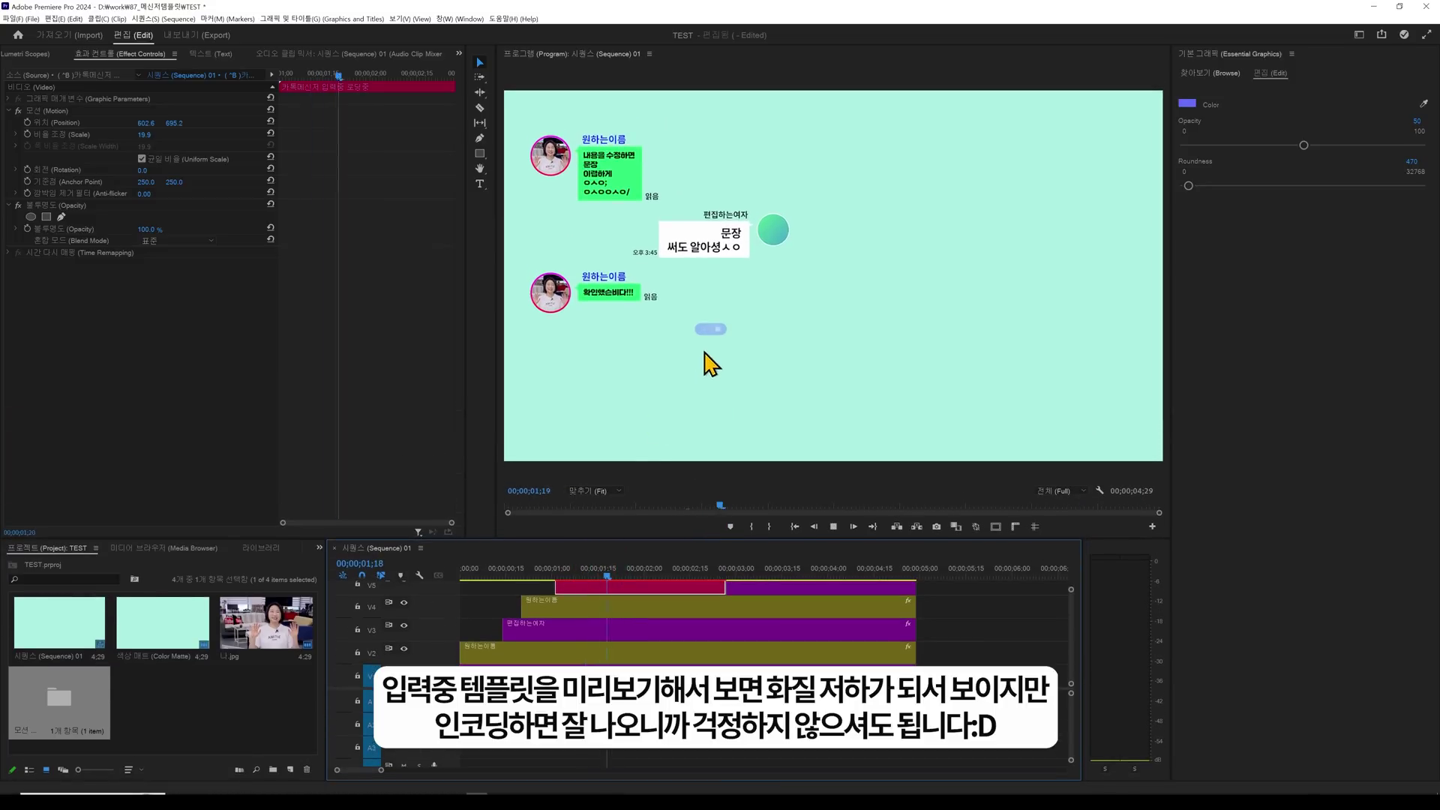
key("space")
left_click_drag(679, 564, 598, 567)
key("space")
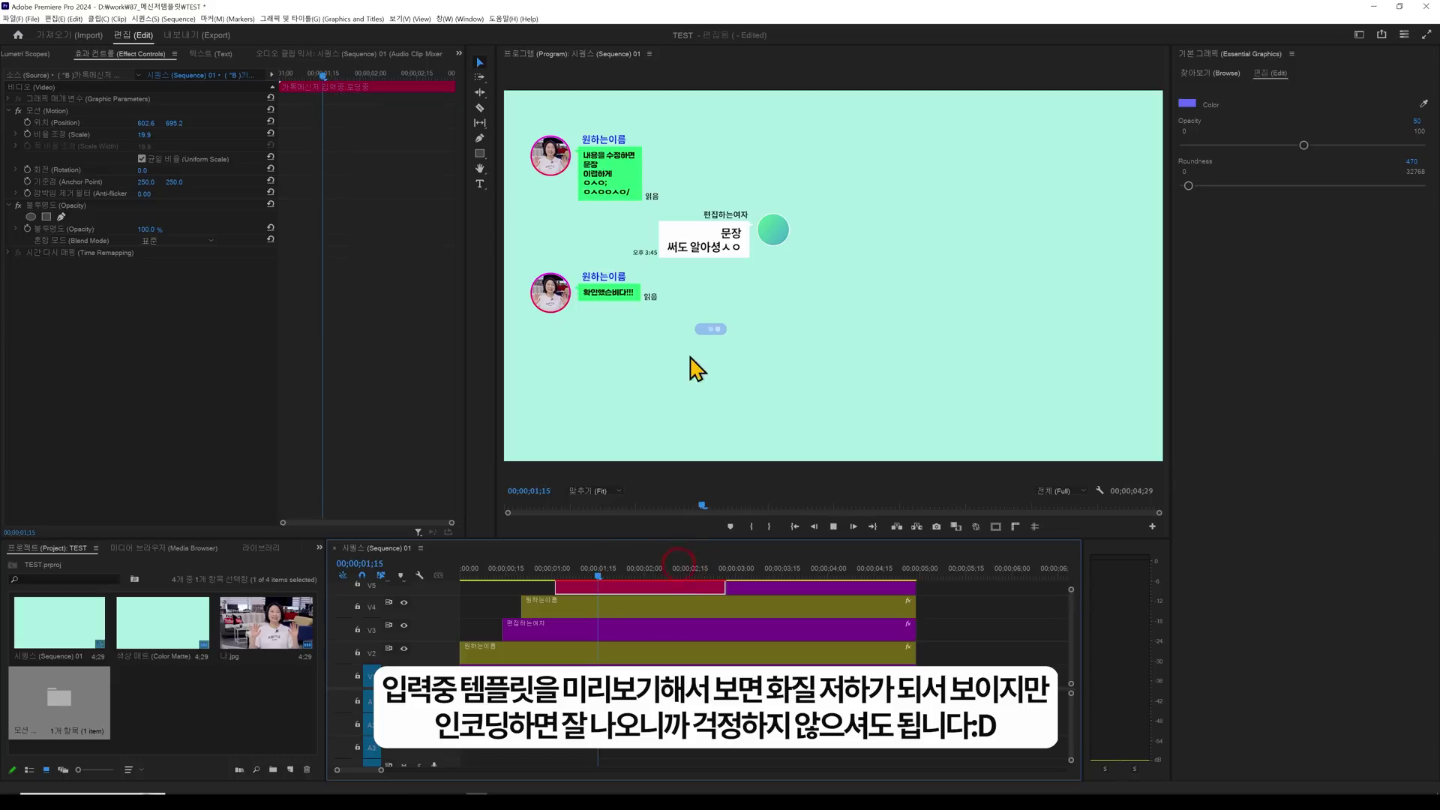
key("space")
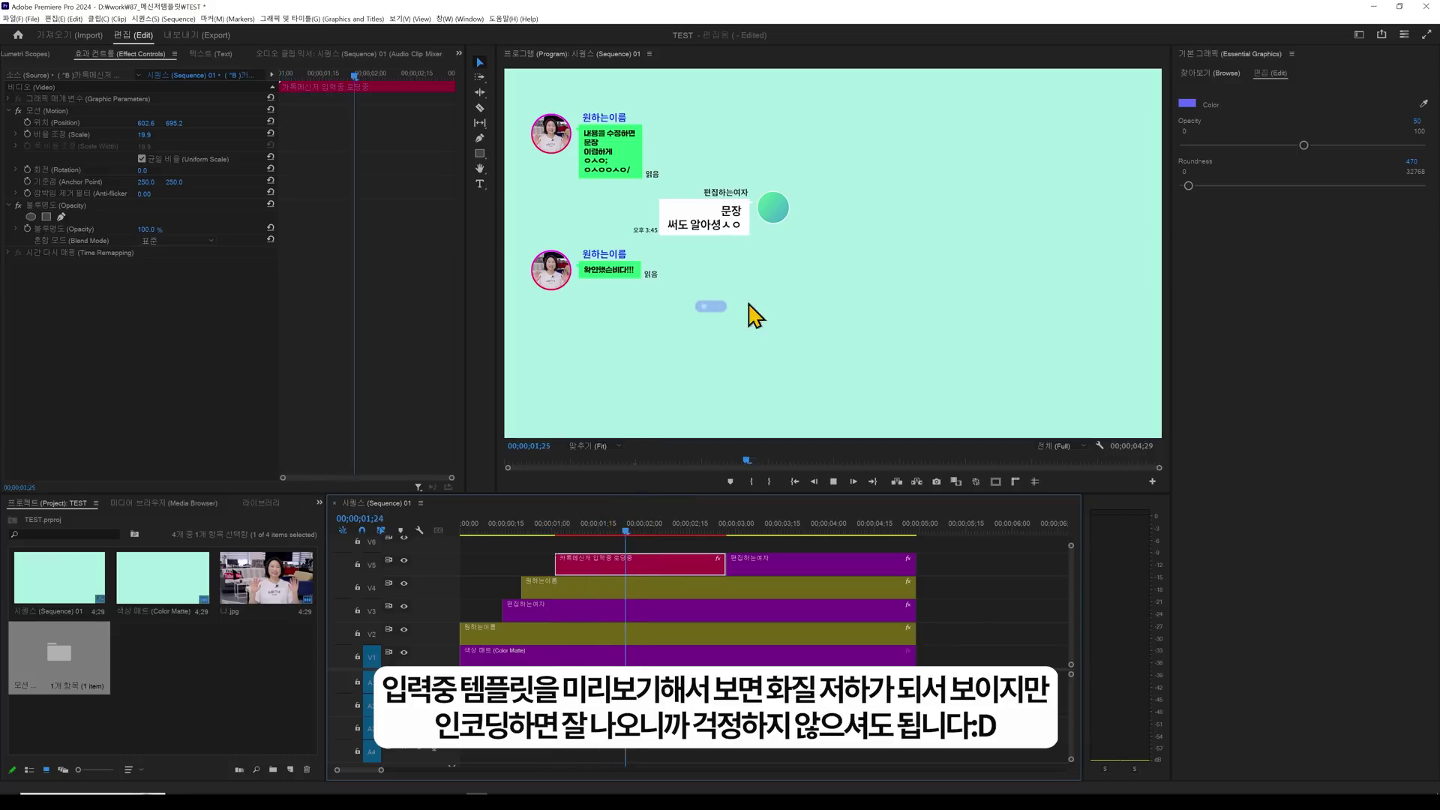
key("space")
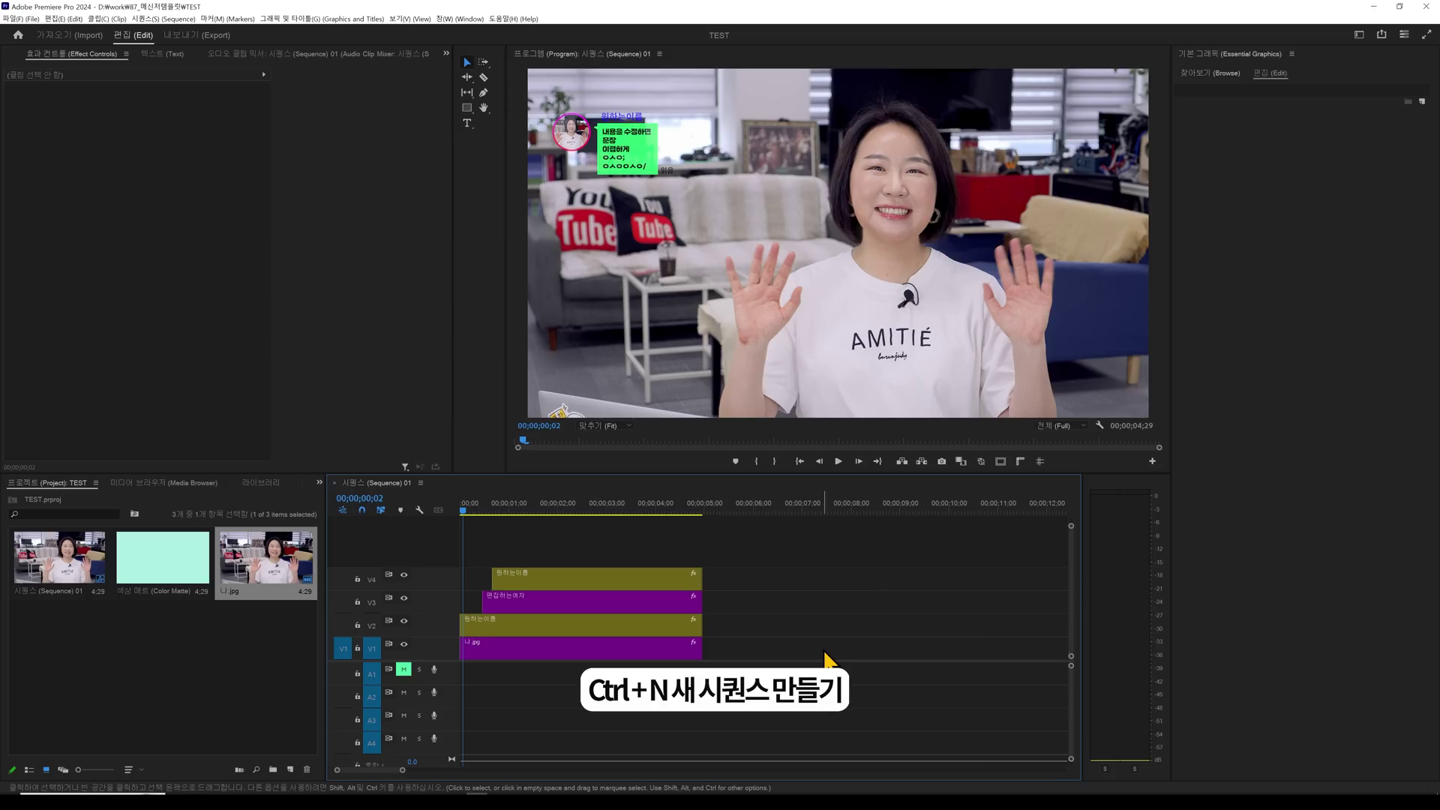
Set up a new sequence from the HD 1080p 29.97 fps preset with a 1920 by 3000 frame size
key("ctrl+n")
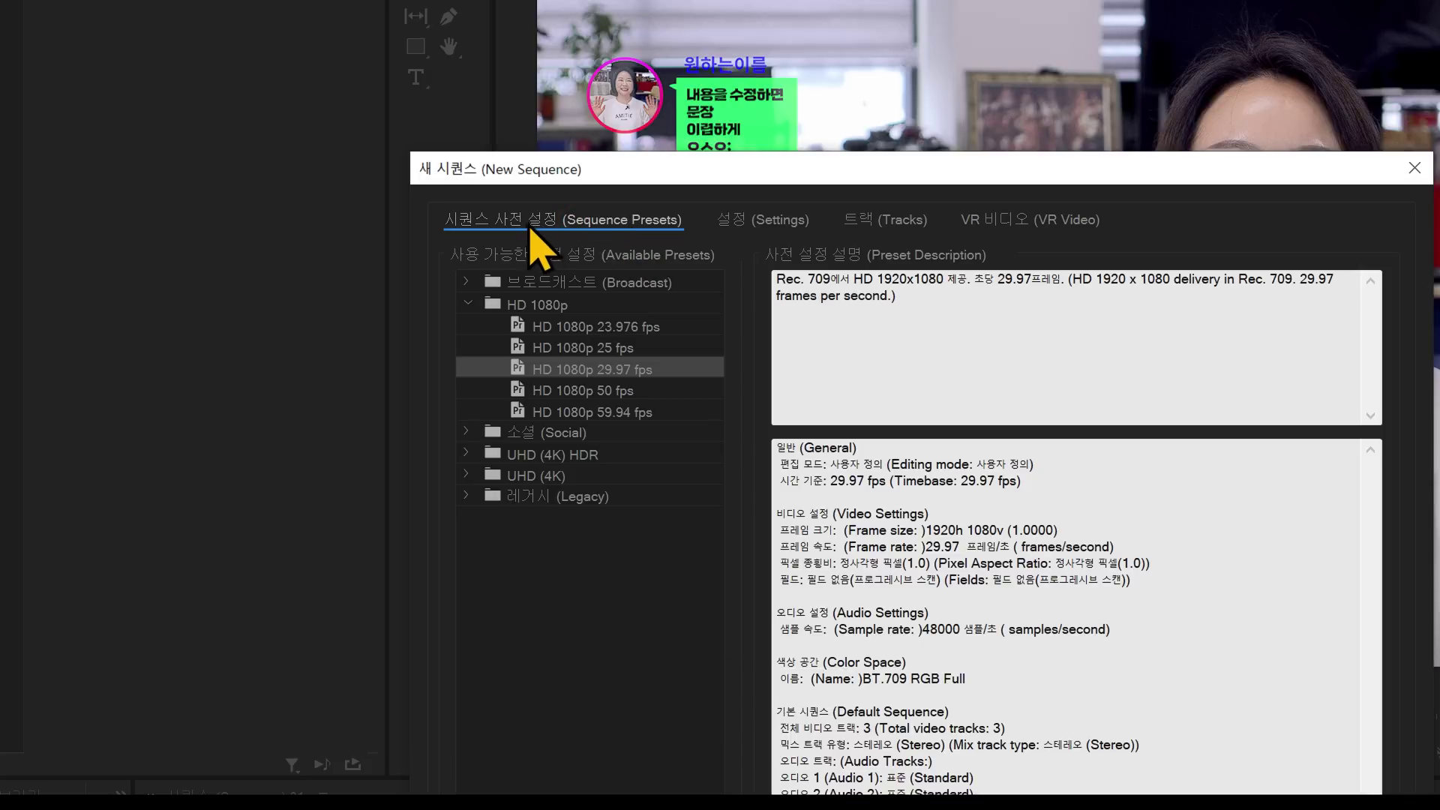
left_click(535, 305)
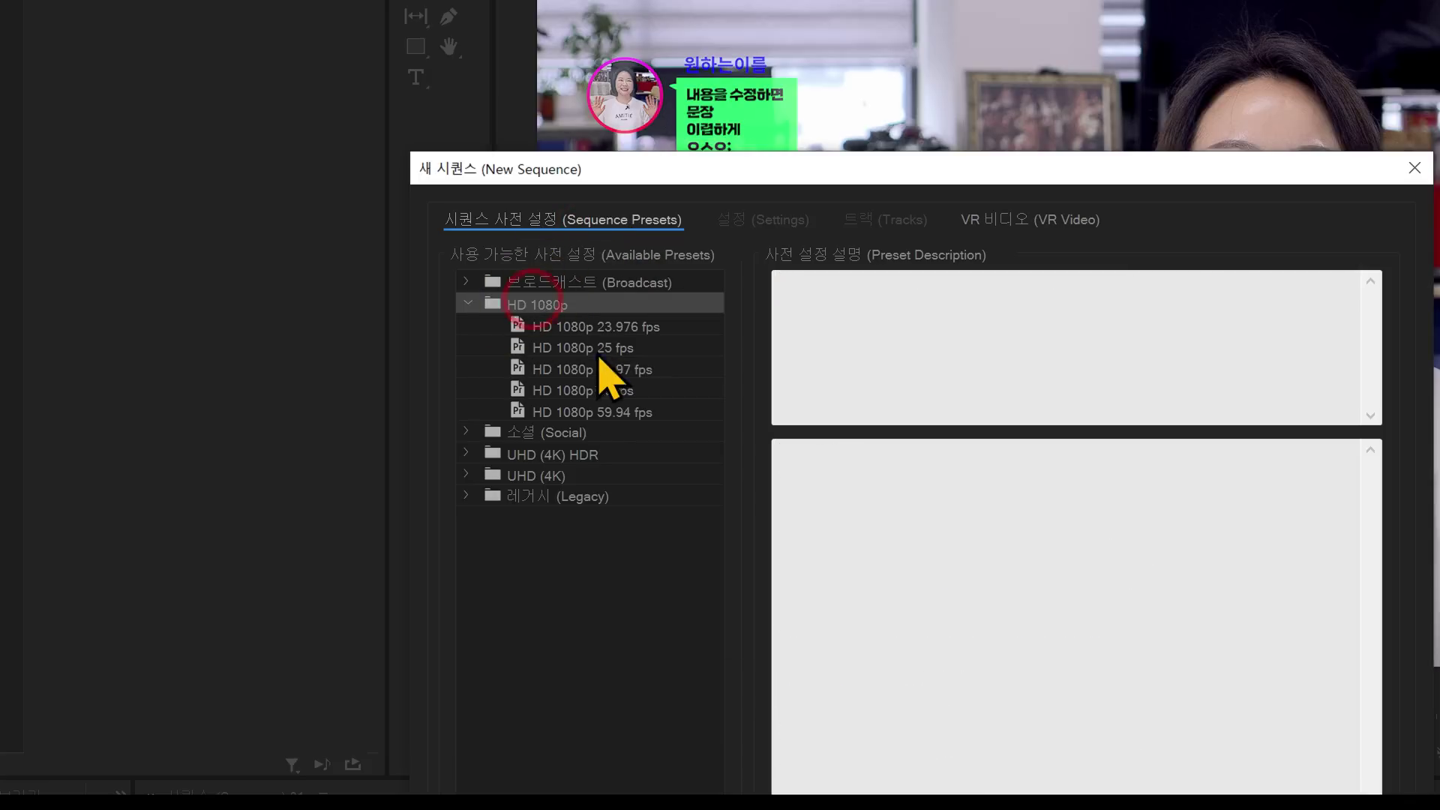
left_click(586, 371)
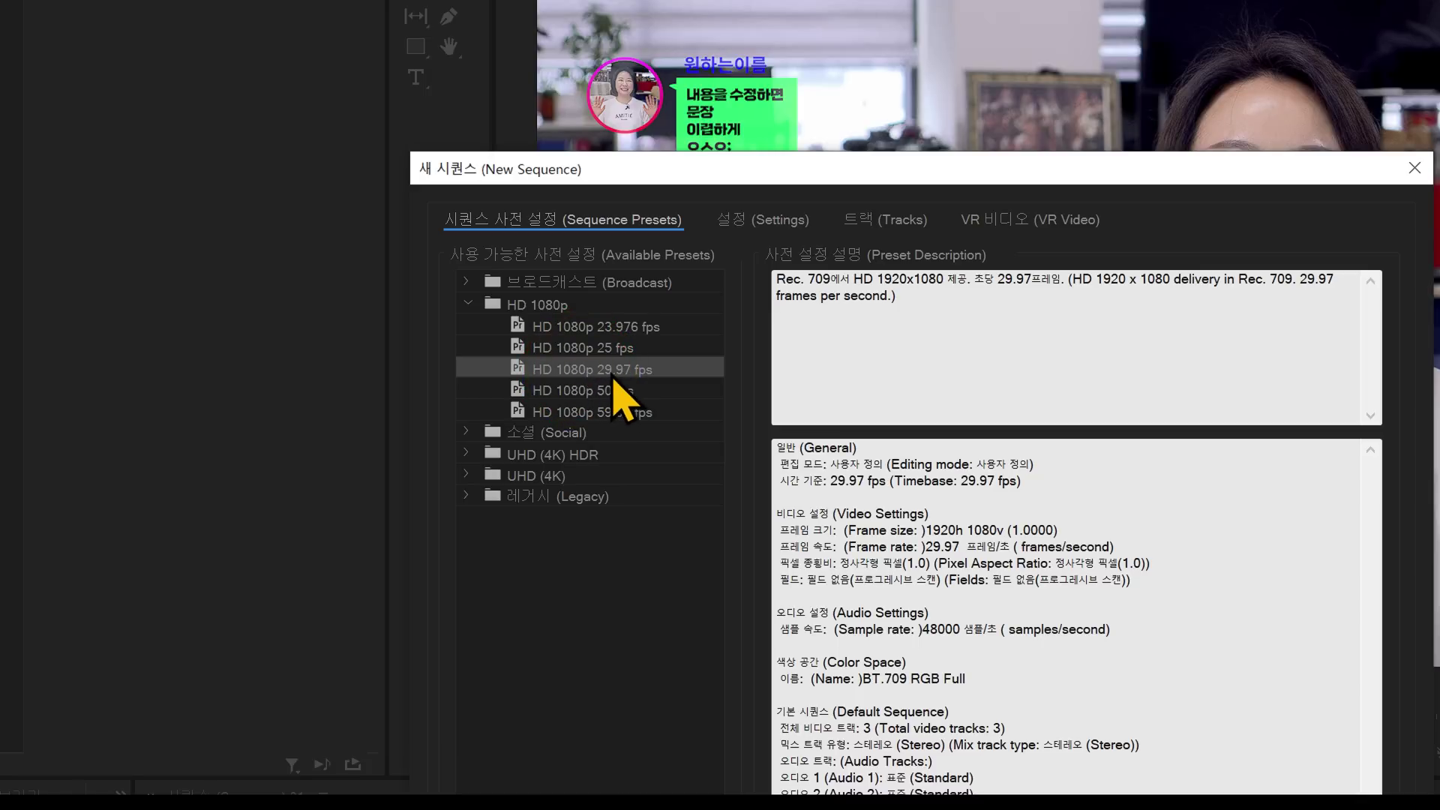
left_click(769, 227)
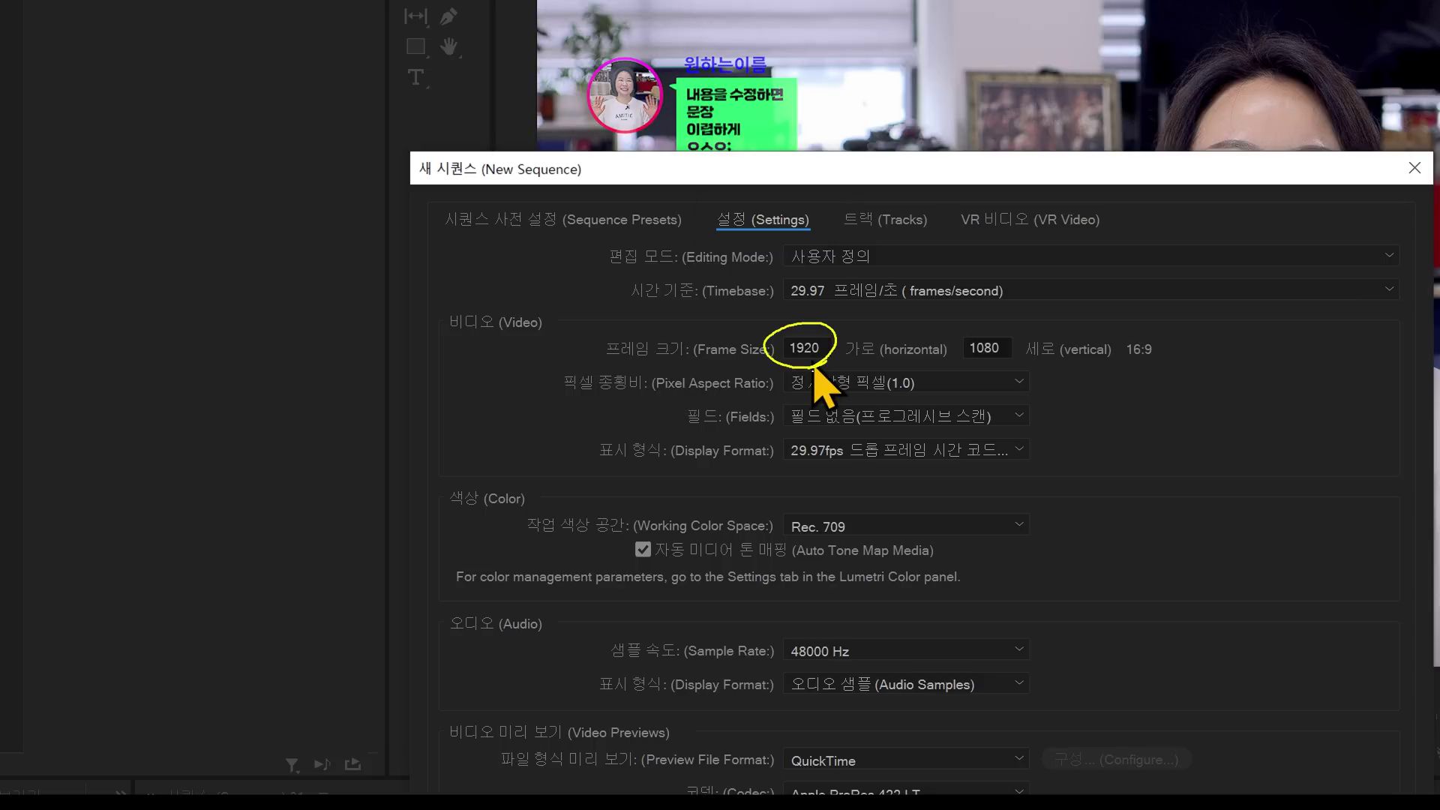
double_click(986, 348)
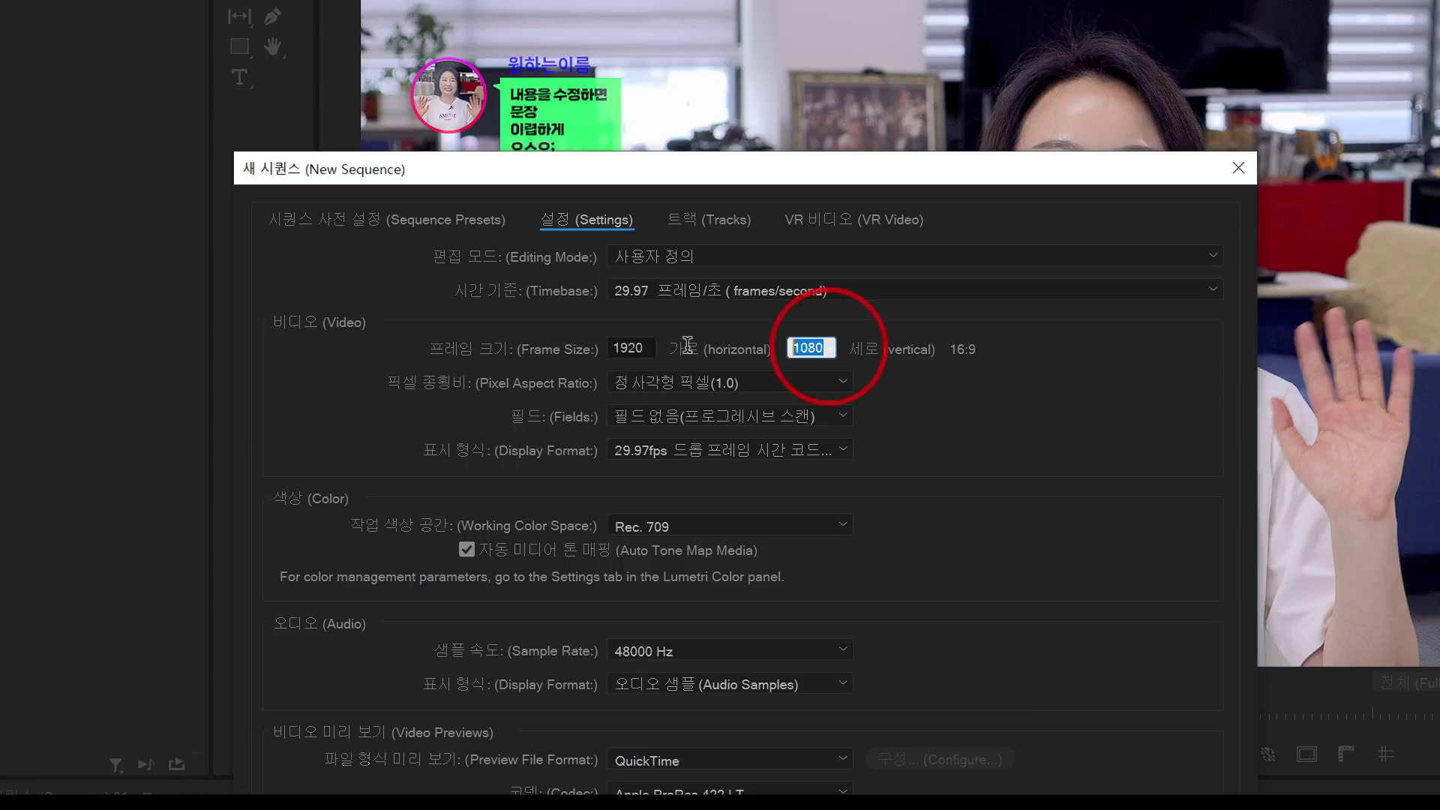
type("30")
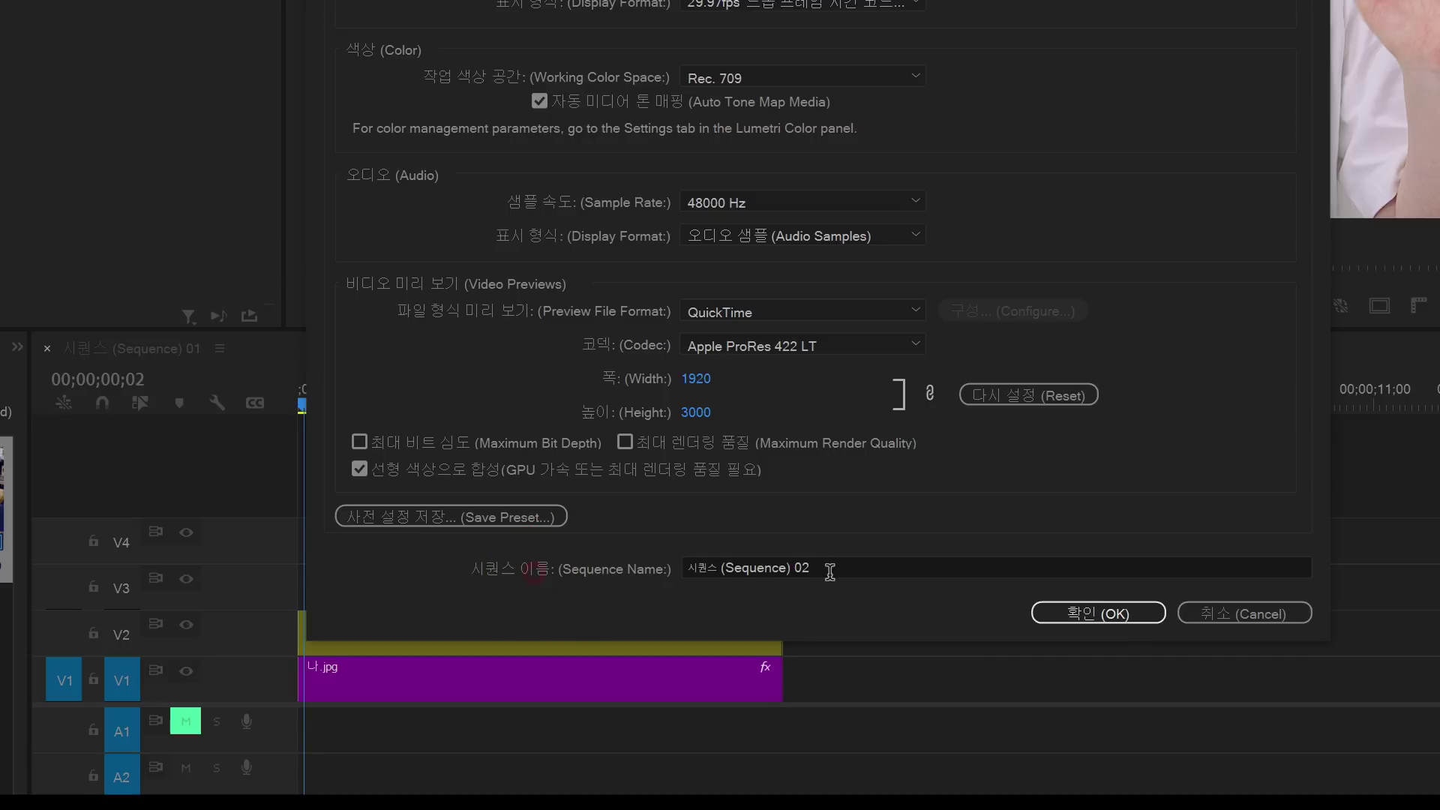
Name the new sequence 대화창 and create it
left_click(830, 572)
type("대화창")
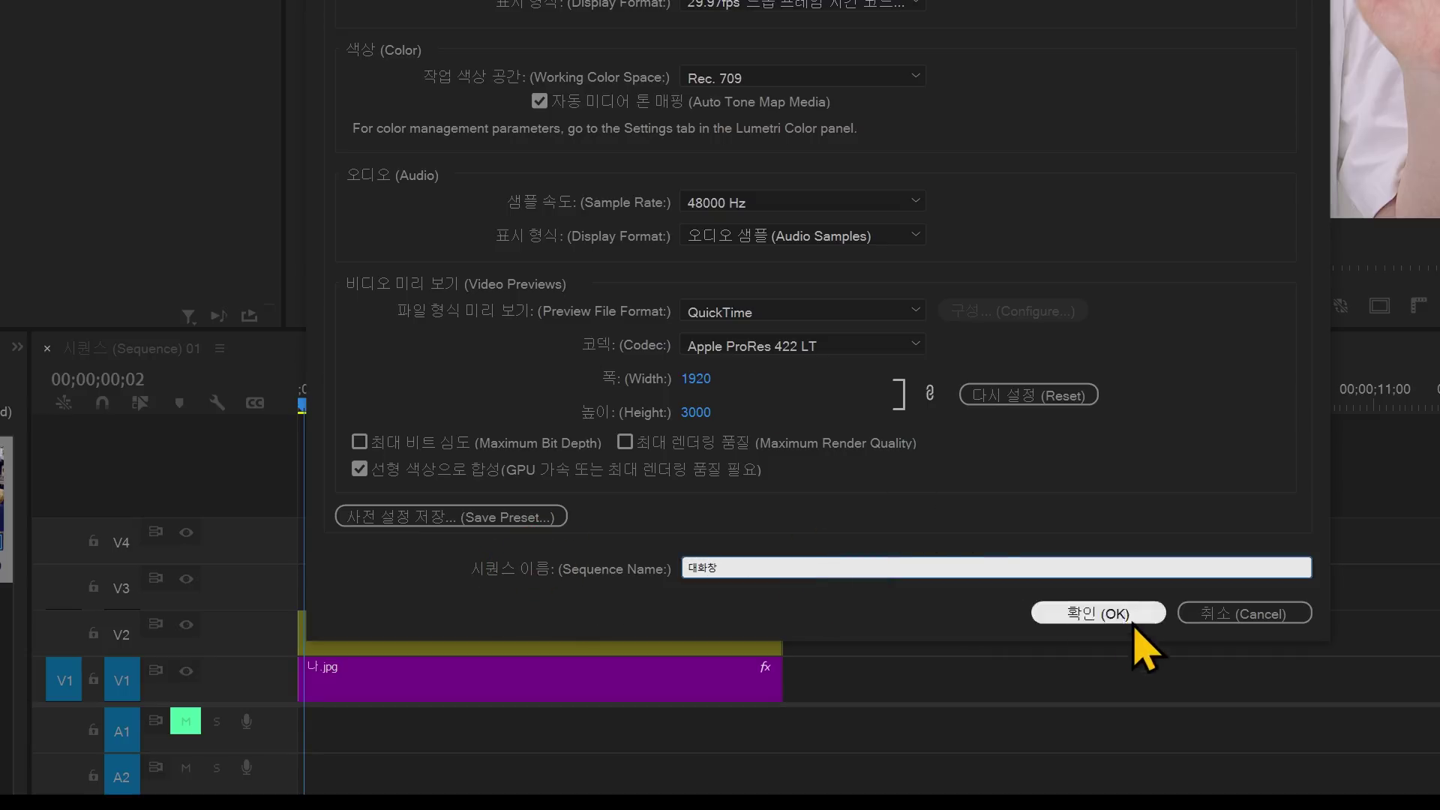
left_click(1121, 615)
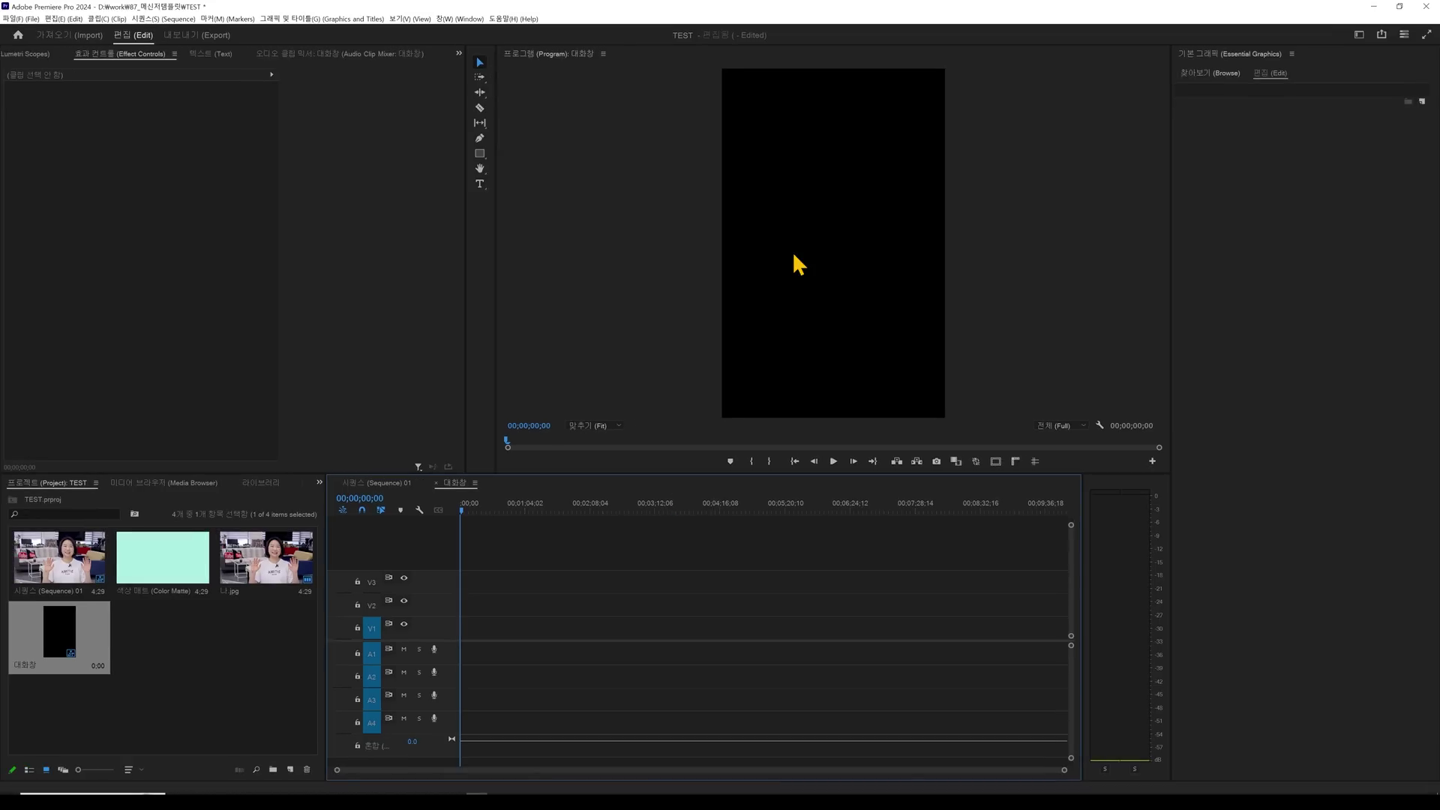
Create a light yellow colour matte (FFFC8C) for the chat background and place it at the start of V1 in the 대화창 sequence
left_click(242, 673)
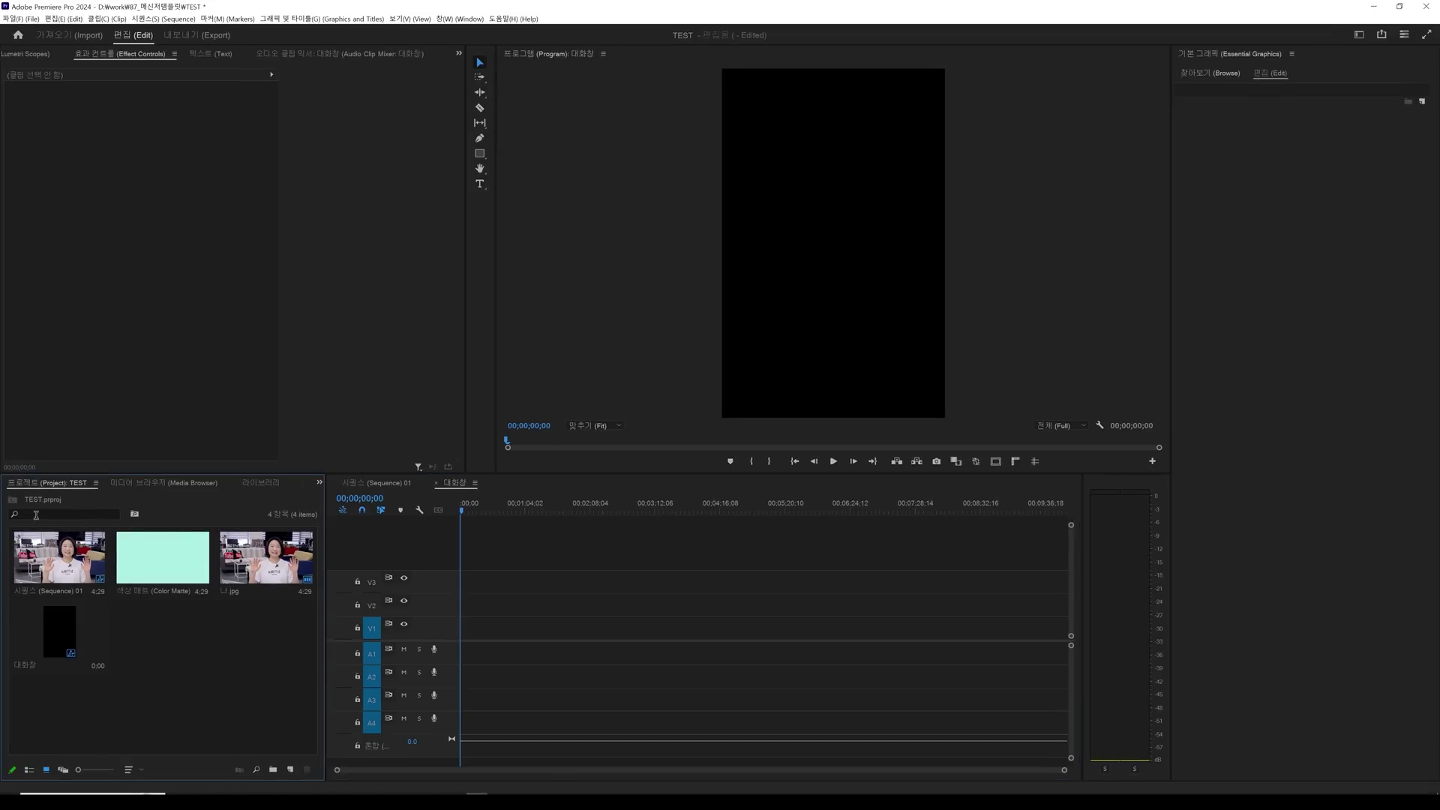
right_click(166, 632)
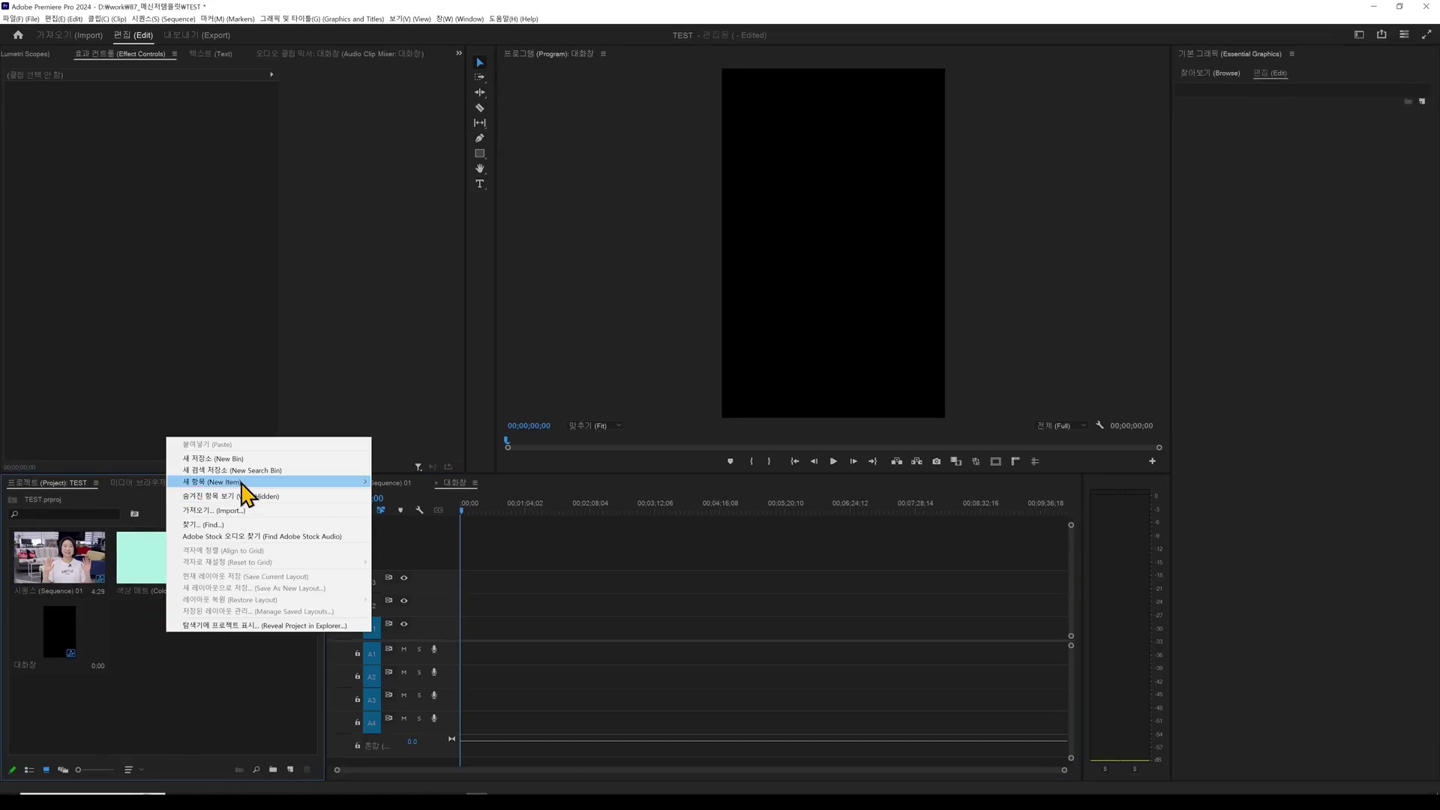
mouse_move(243, 485)
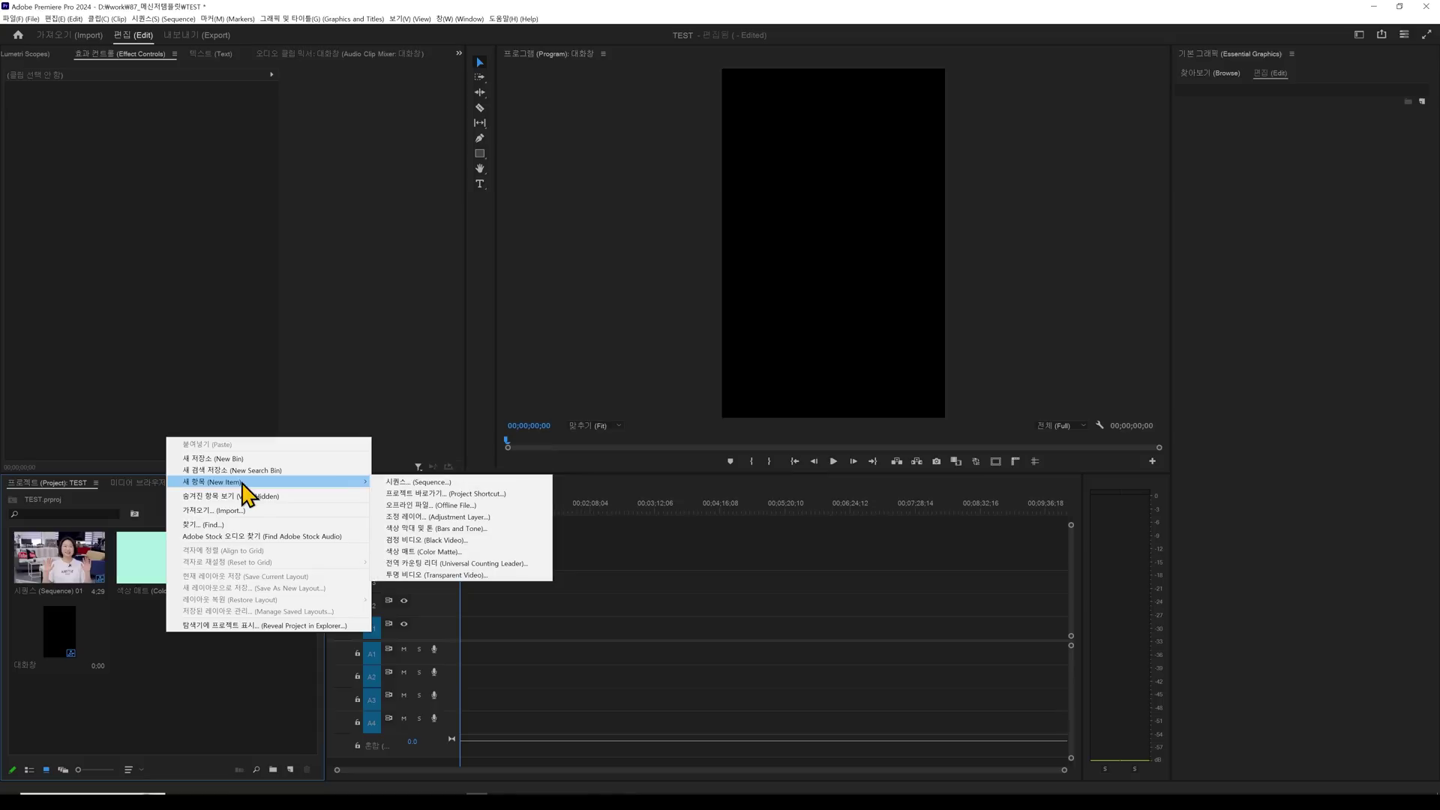
left_click(457, 553)
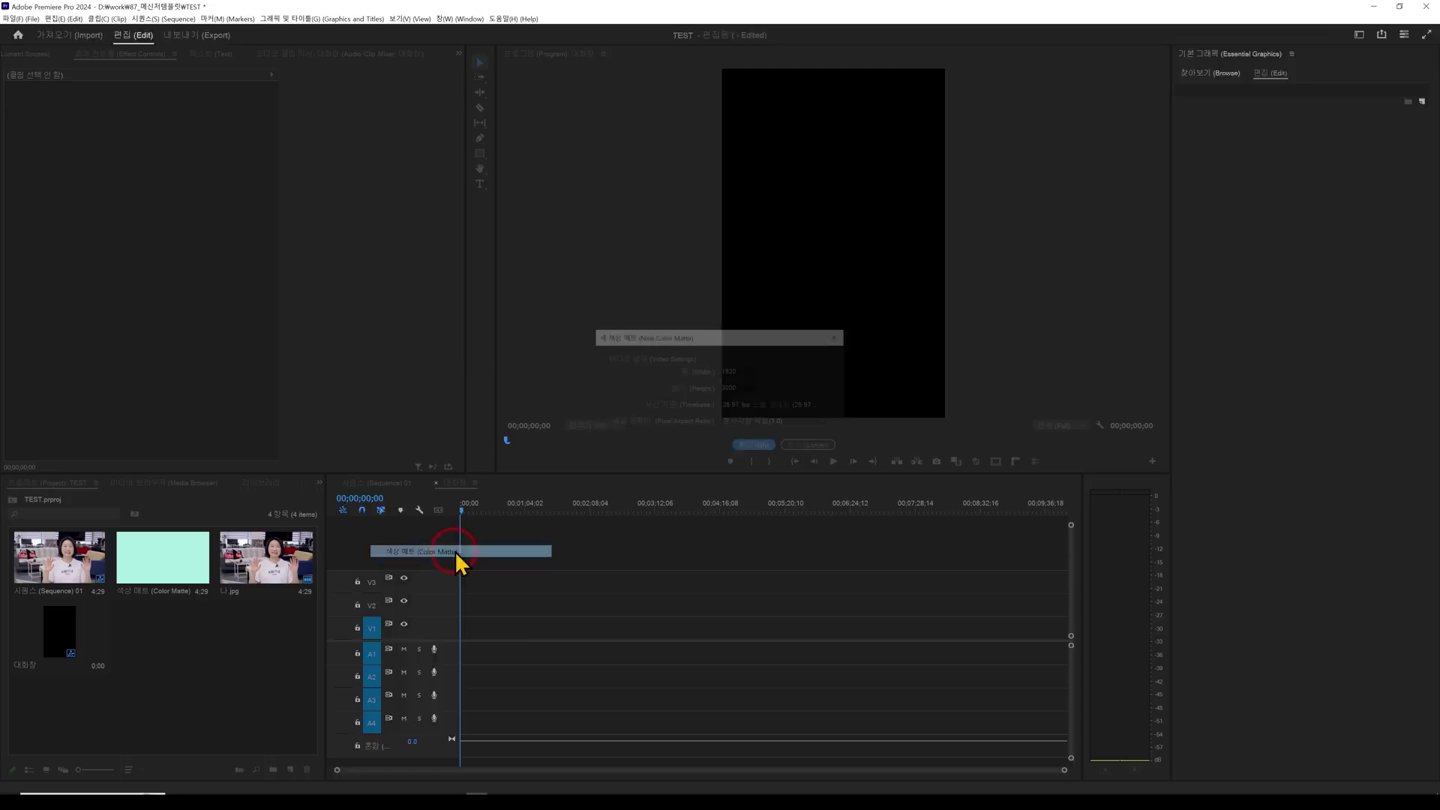
left_click(758, 447)
left_click_drag(676, 437, 651, 483)
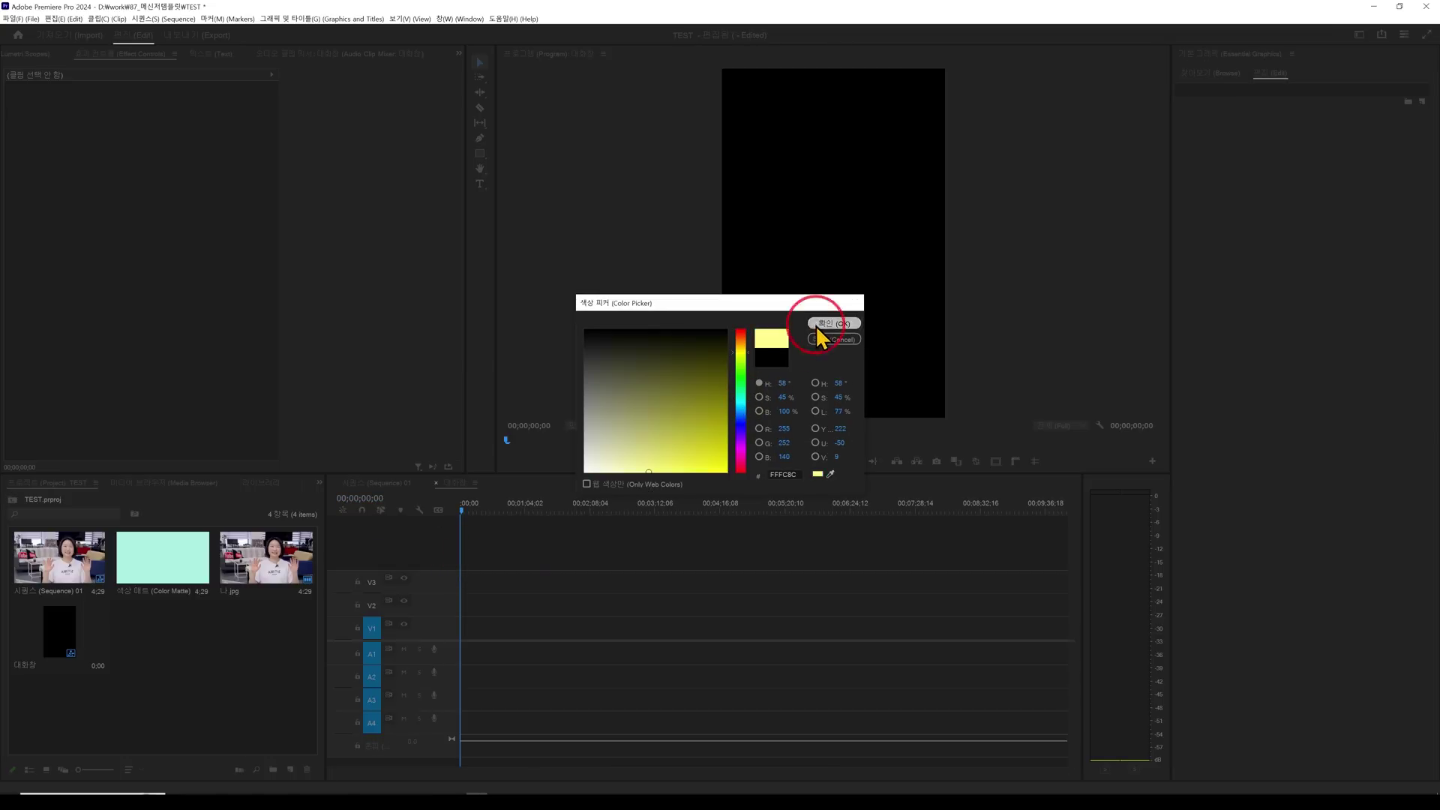
left_click(817, 324)
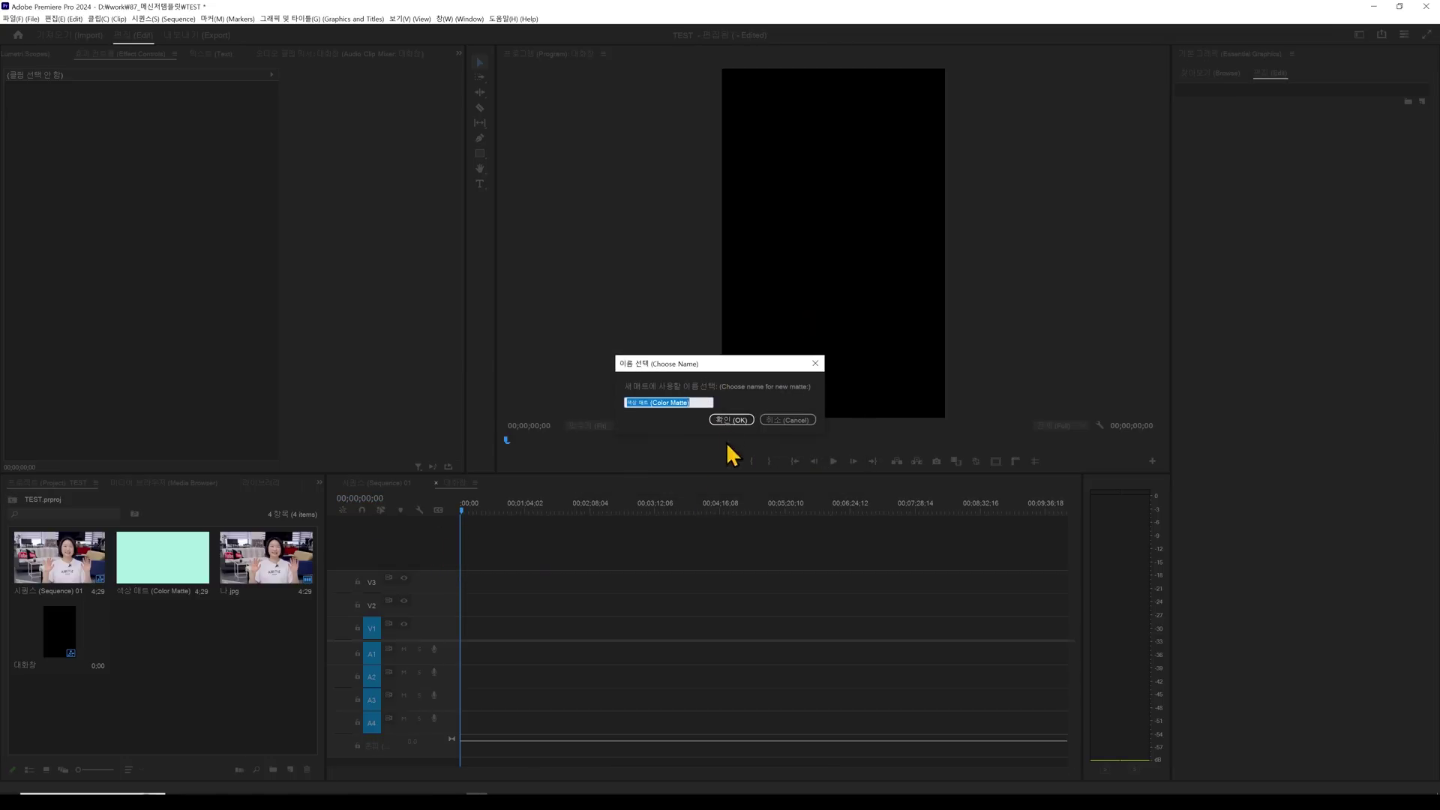
key("Return")
left_click_drag(178, 635, 474, 629)
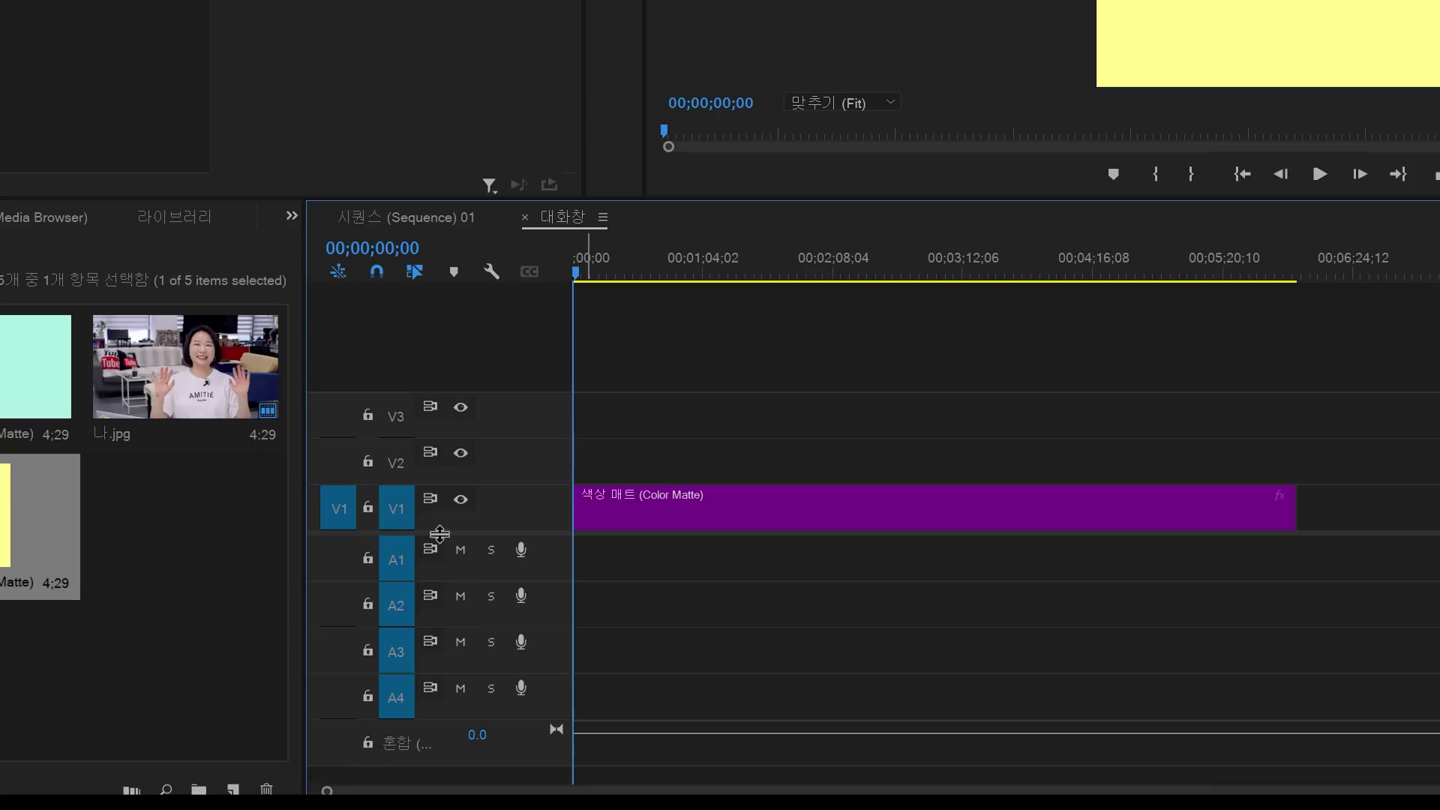
Enlarge the video track area, add the 카톡메신저 L 모션왼 template above the matte at the start, and scrub to 00;00;00;25
left_click_drag(434, 533, 433, 757)
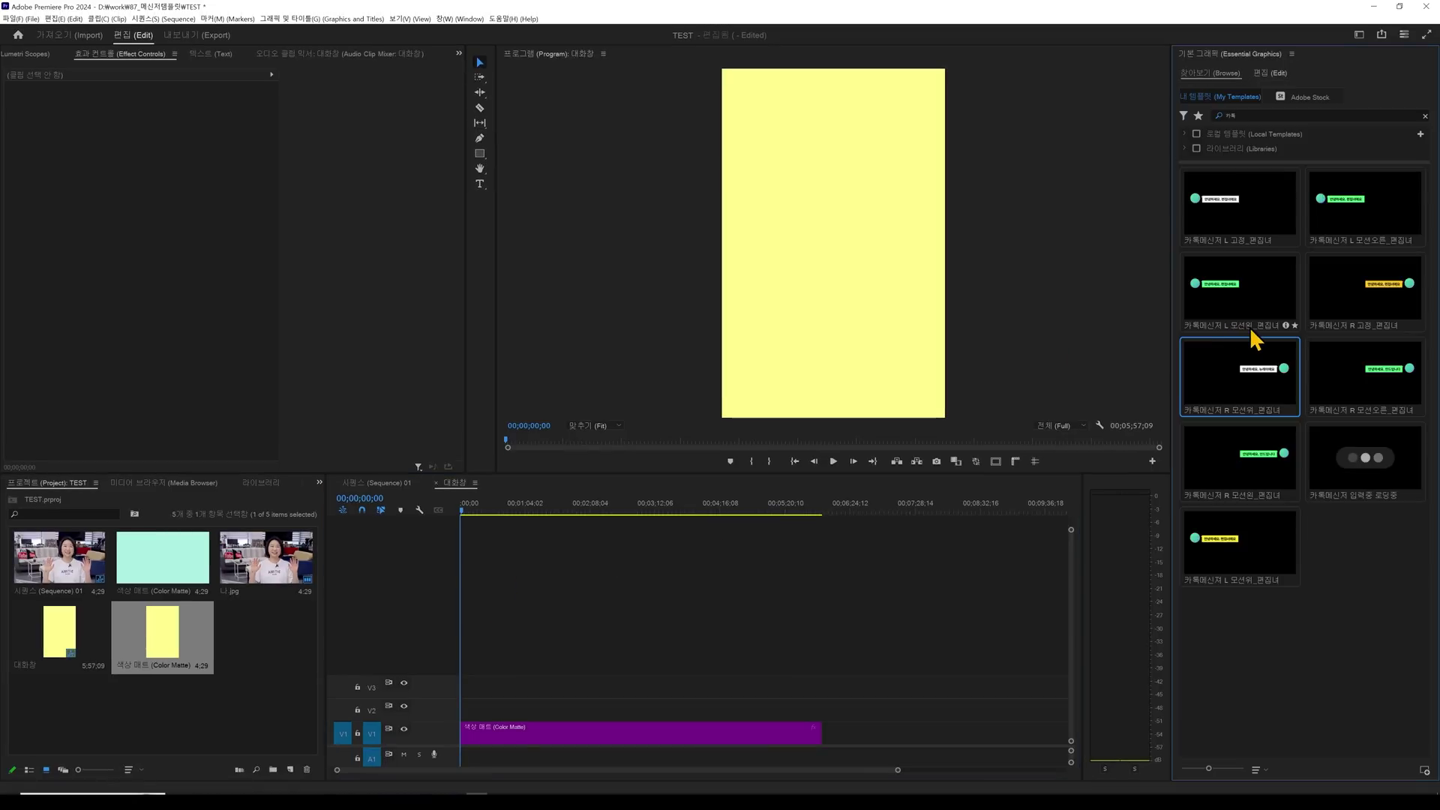
left_click_drag(1227, 294, 517, 711)
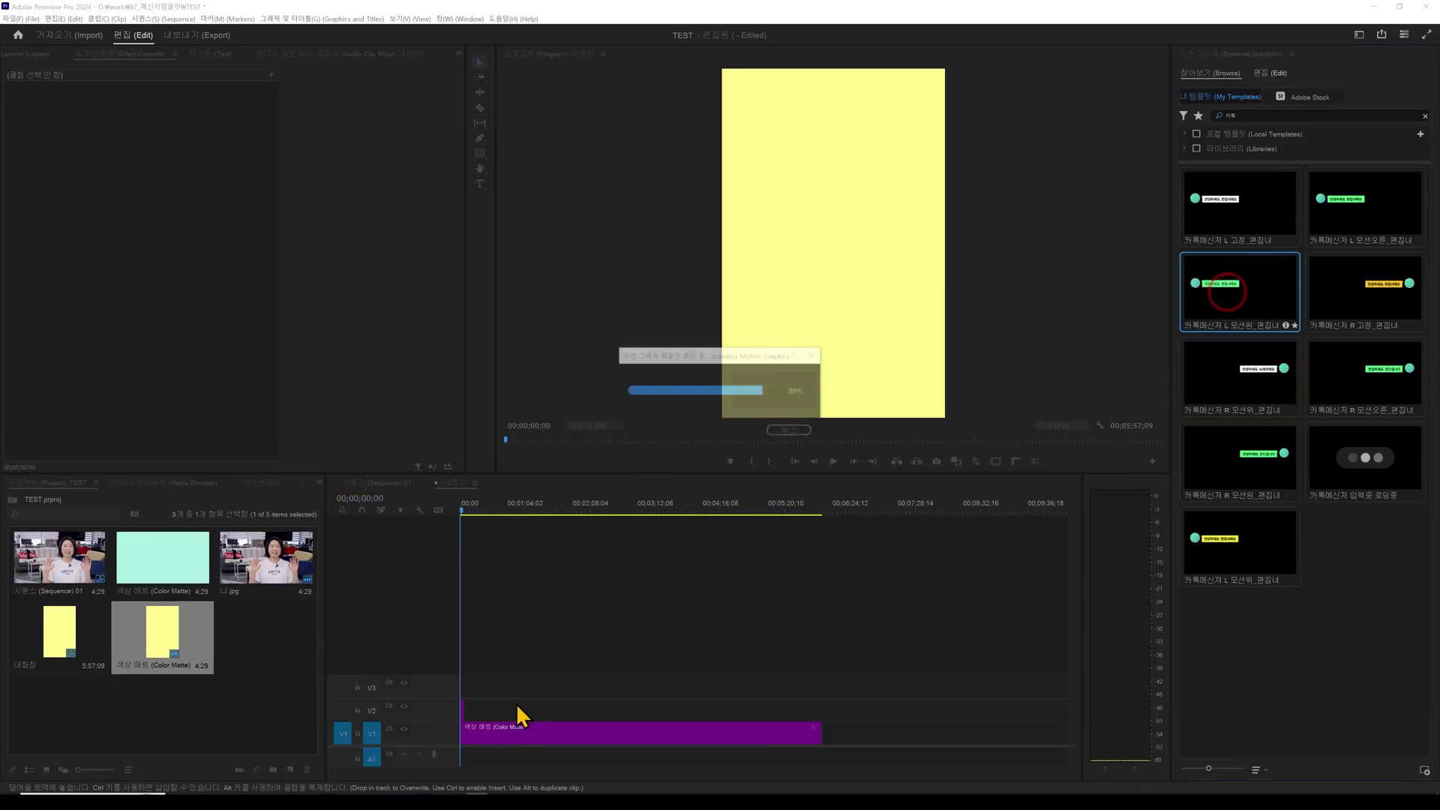
key("equal")
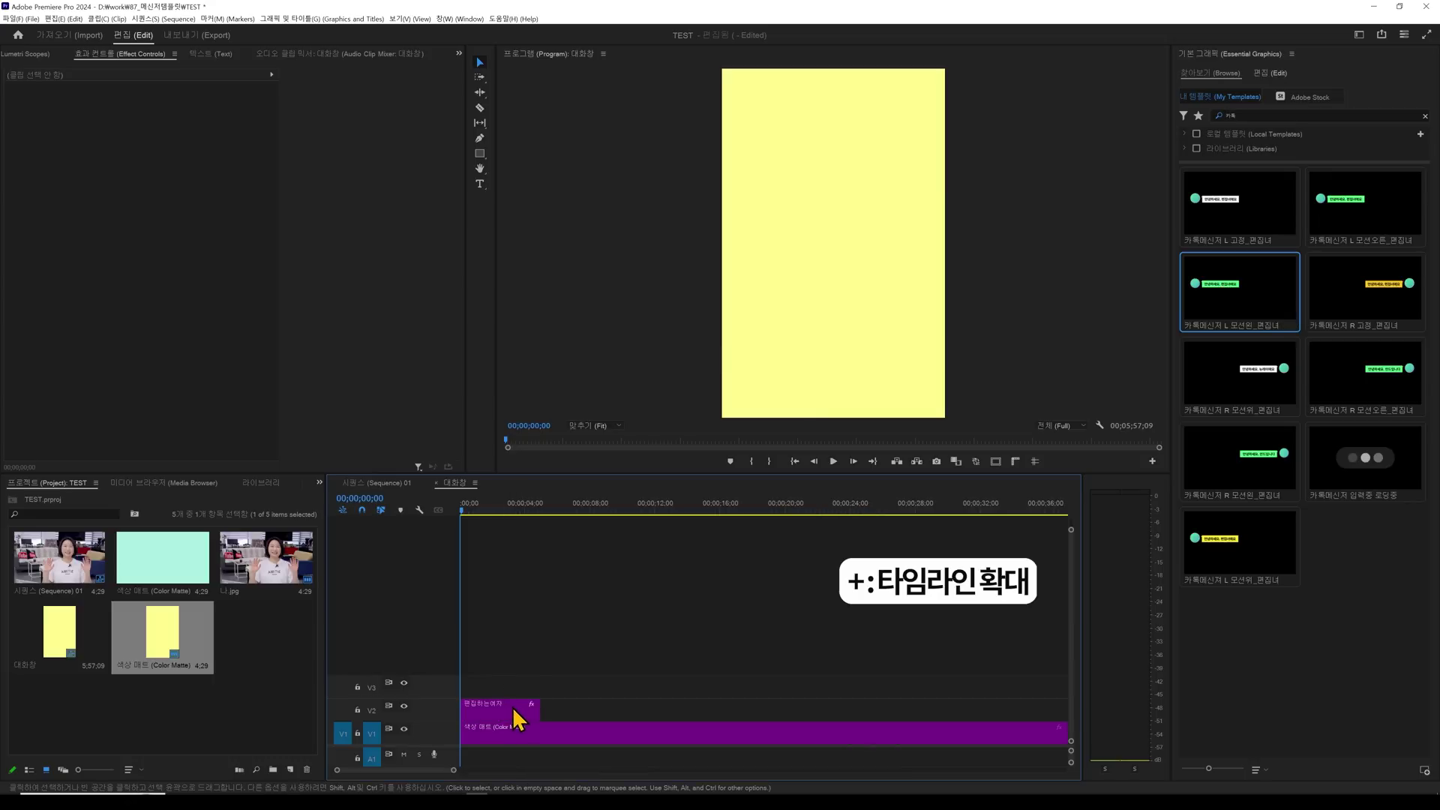
key("equal")
left_click(466, 504)
left_click_drag(466, 507, 507, 496)
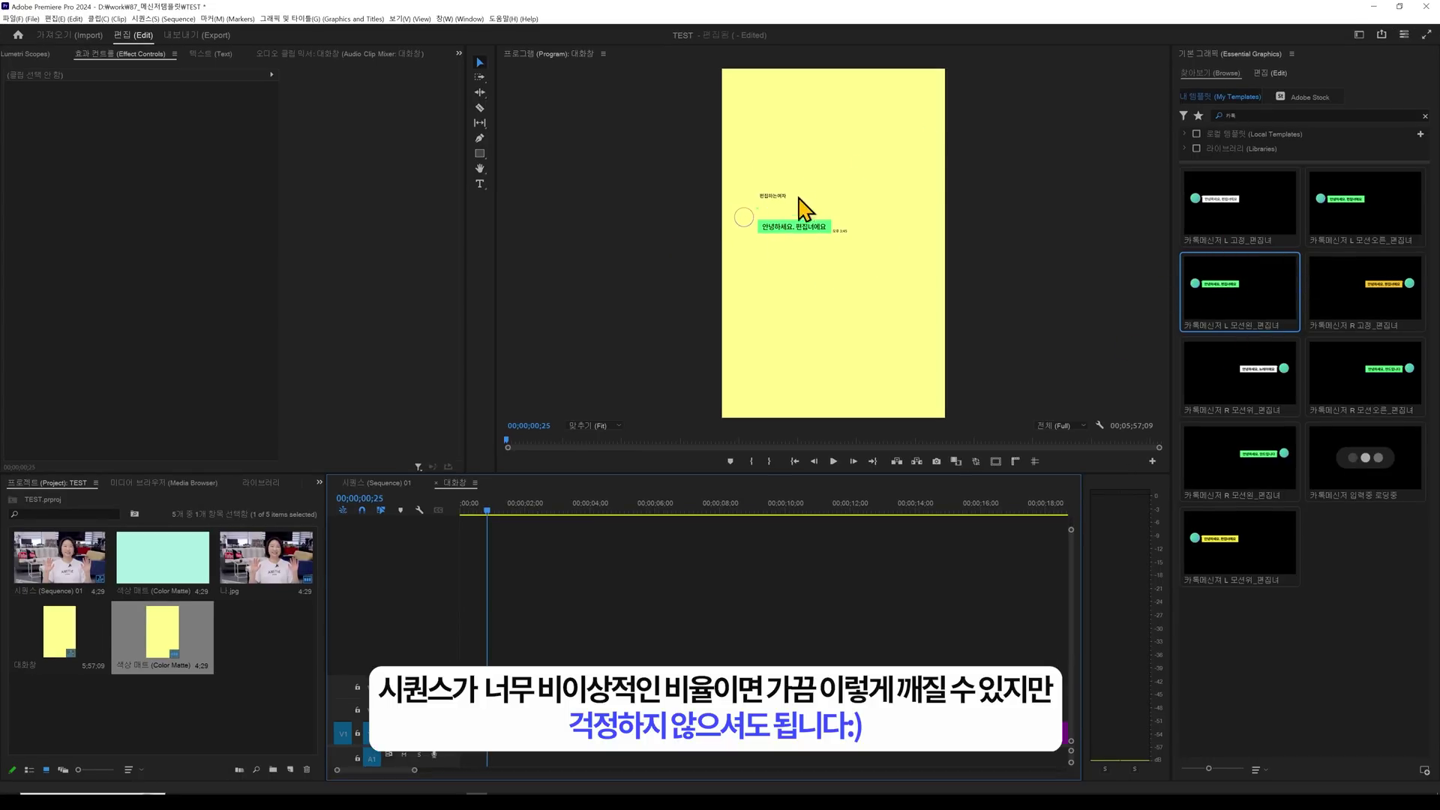
In an enlarged program view, realign the message text, sender name and profile circle so the broken speech bubble layout fits together
key("grave")
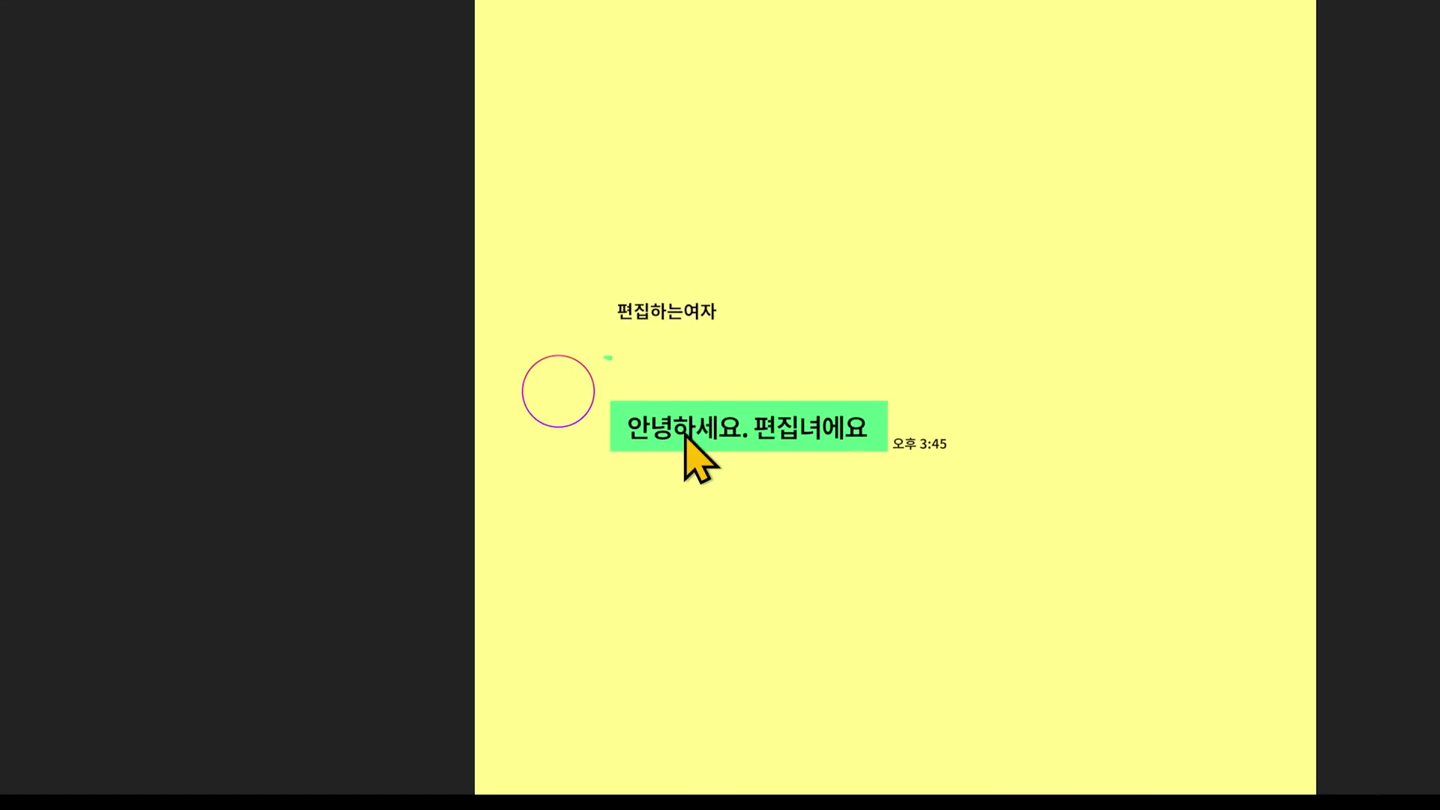
left_click(691, 430)
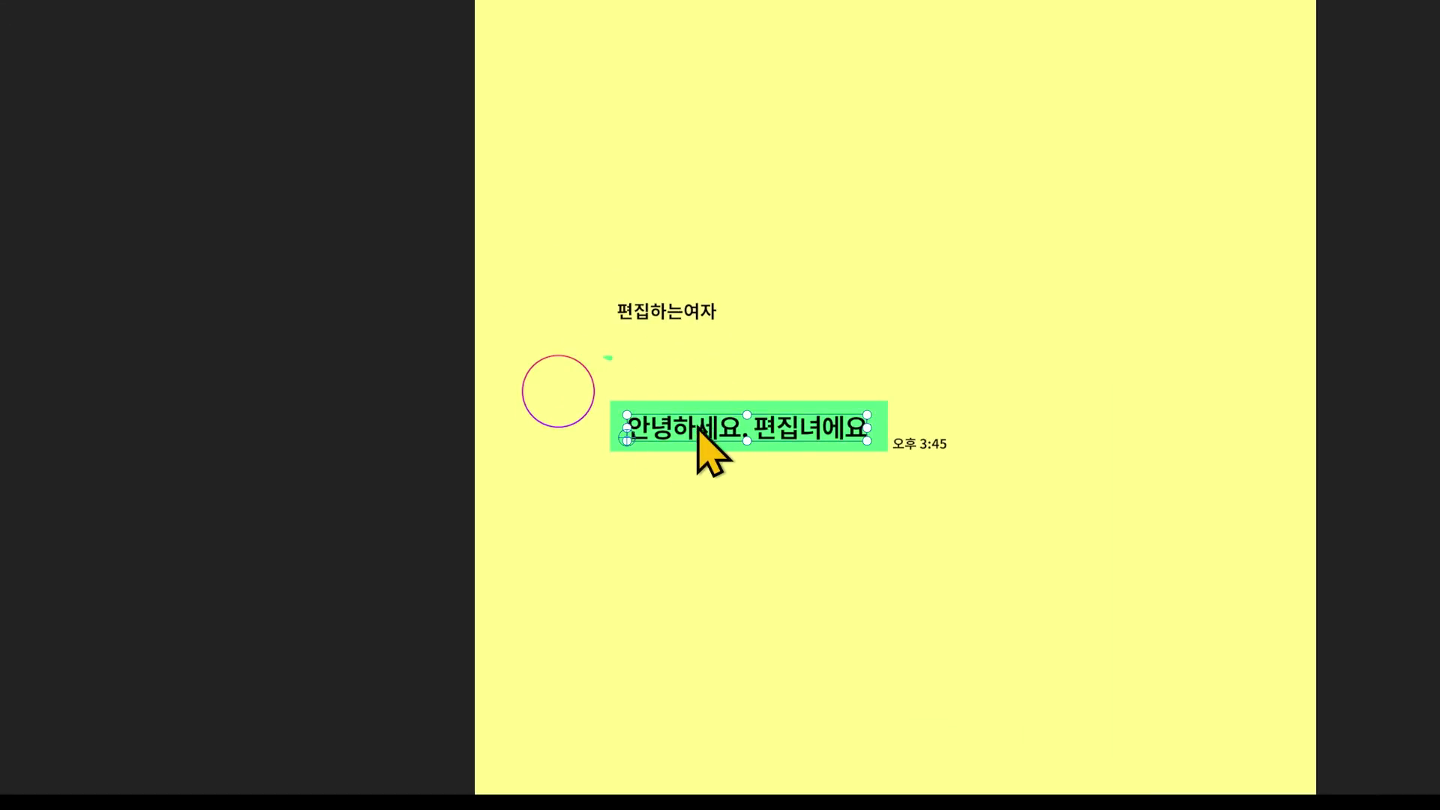
left_click_drag(694, 426, 686, 379)
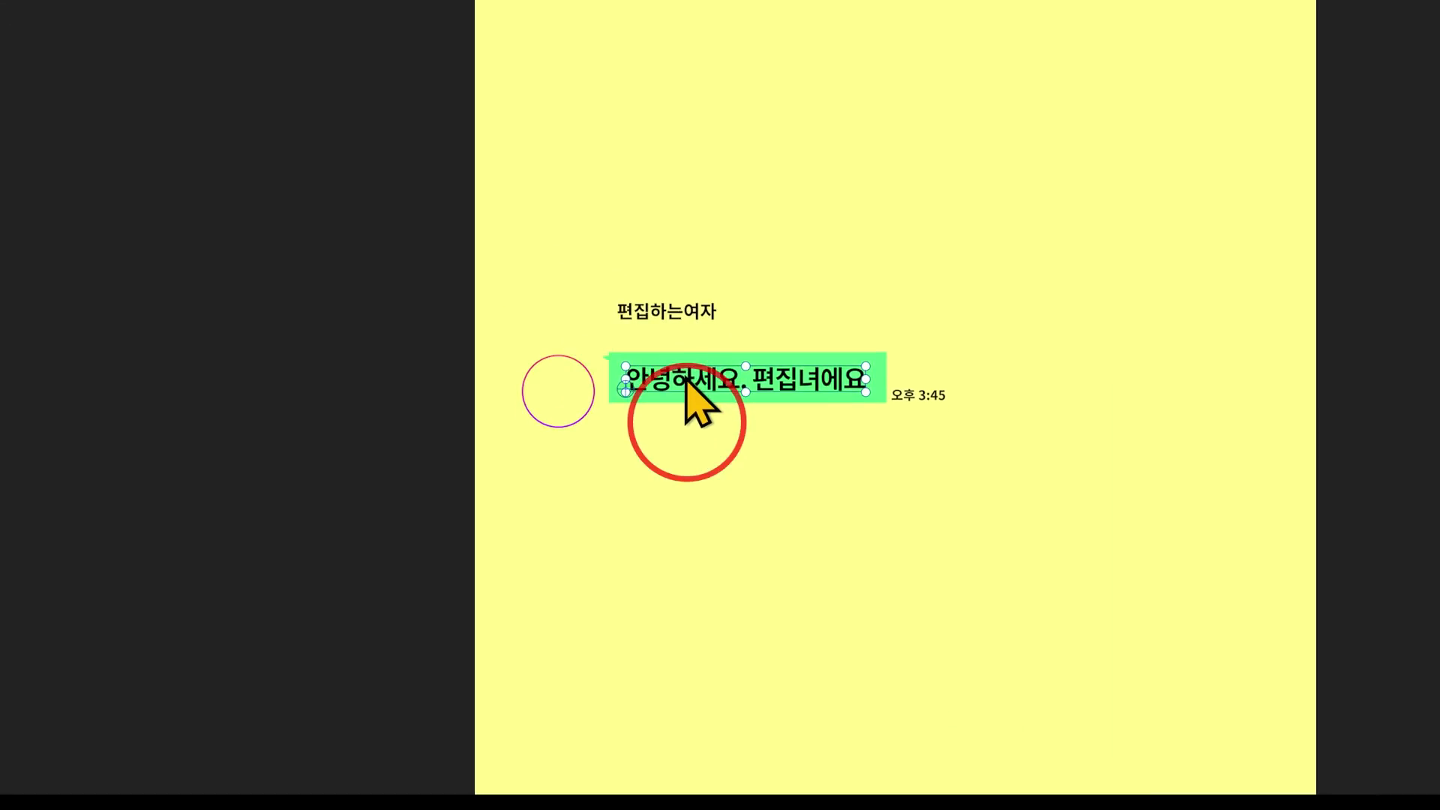
left_click_drag(691, 312, 684, 340)
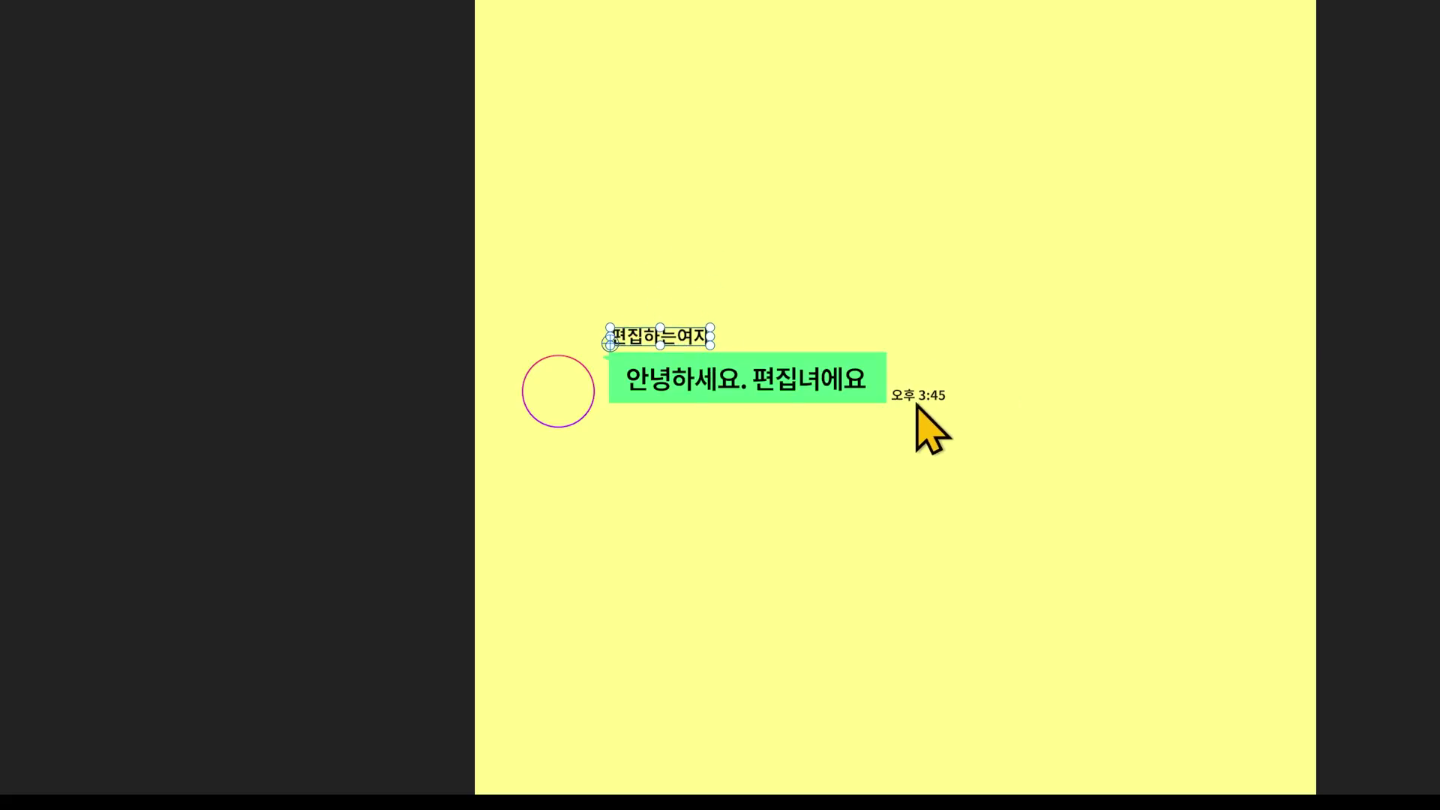
left_click(566, 415)
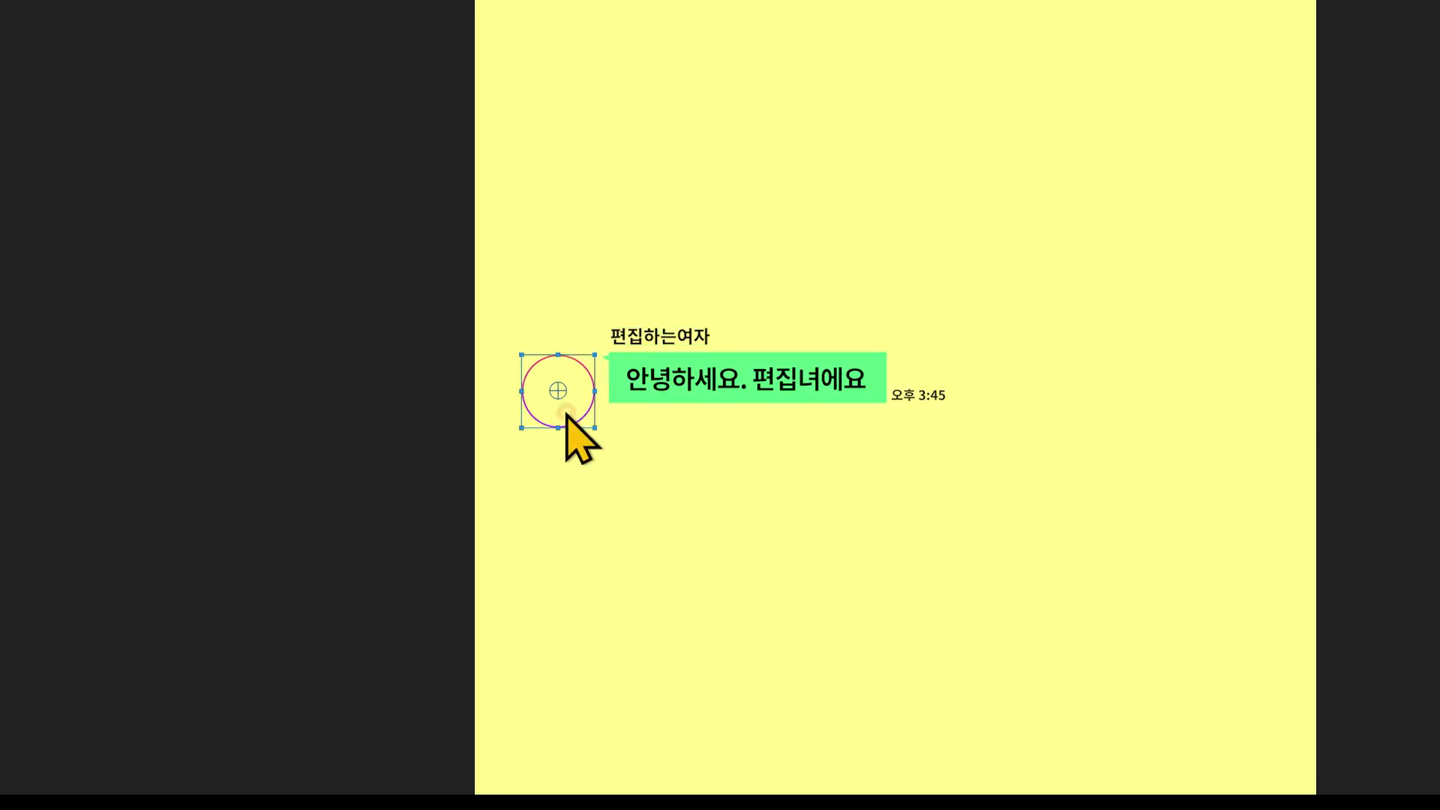
left_click_drag(566, 415, 571, 387)
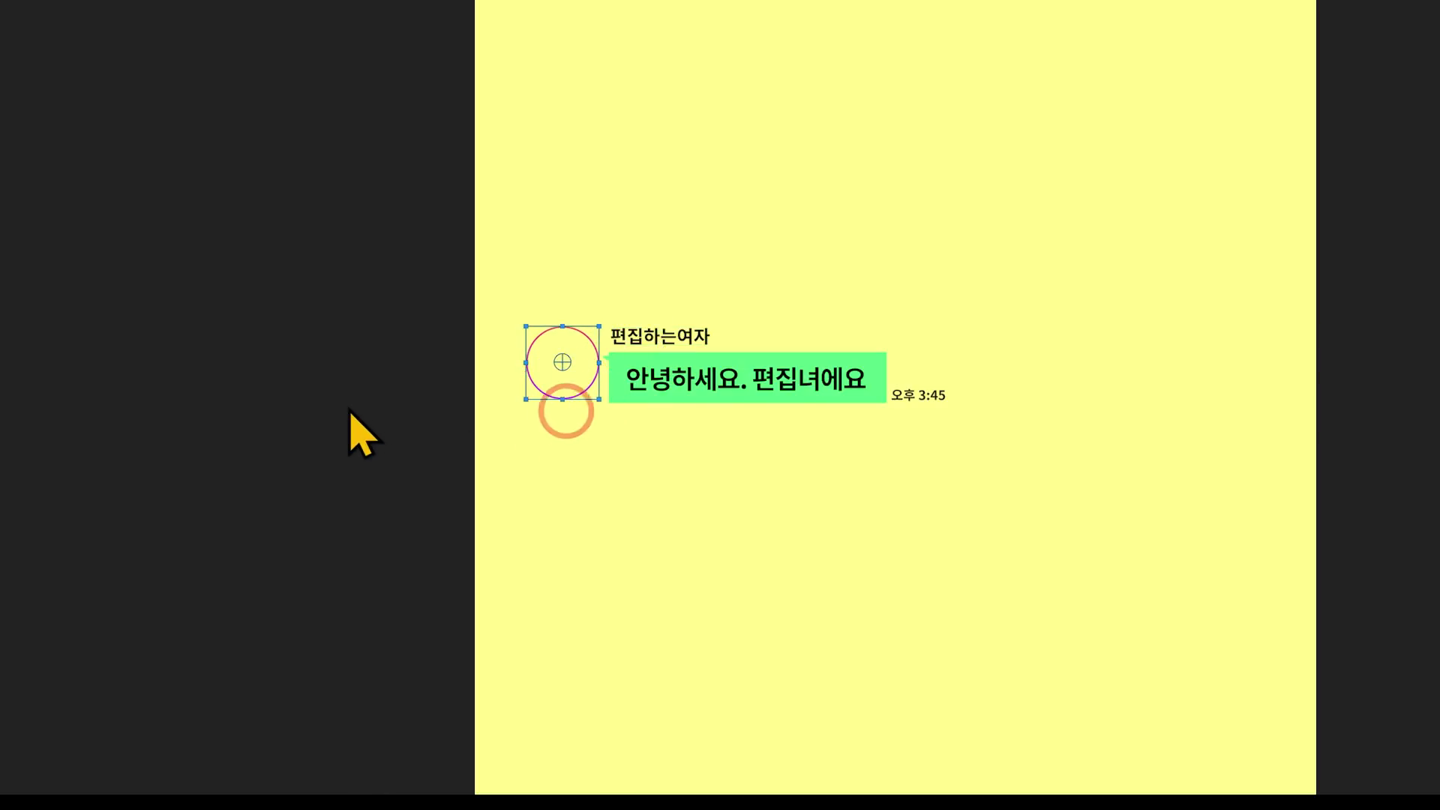
left_click(361, 434)
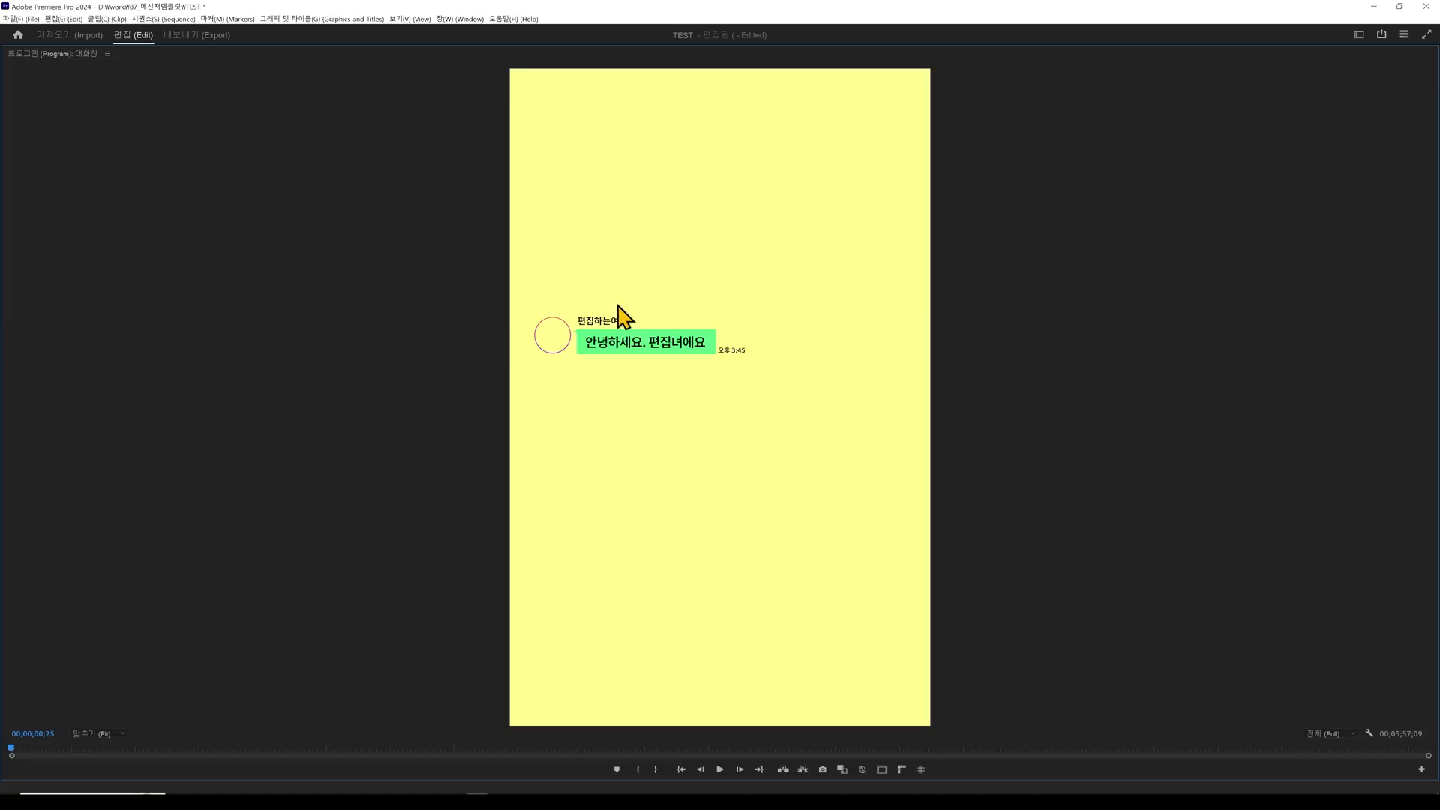
key("grave")
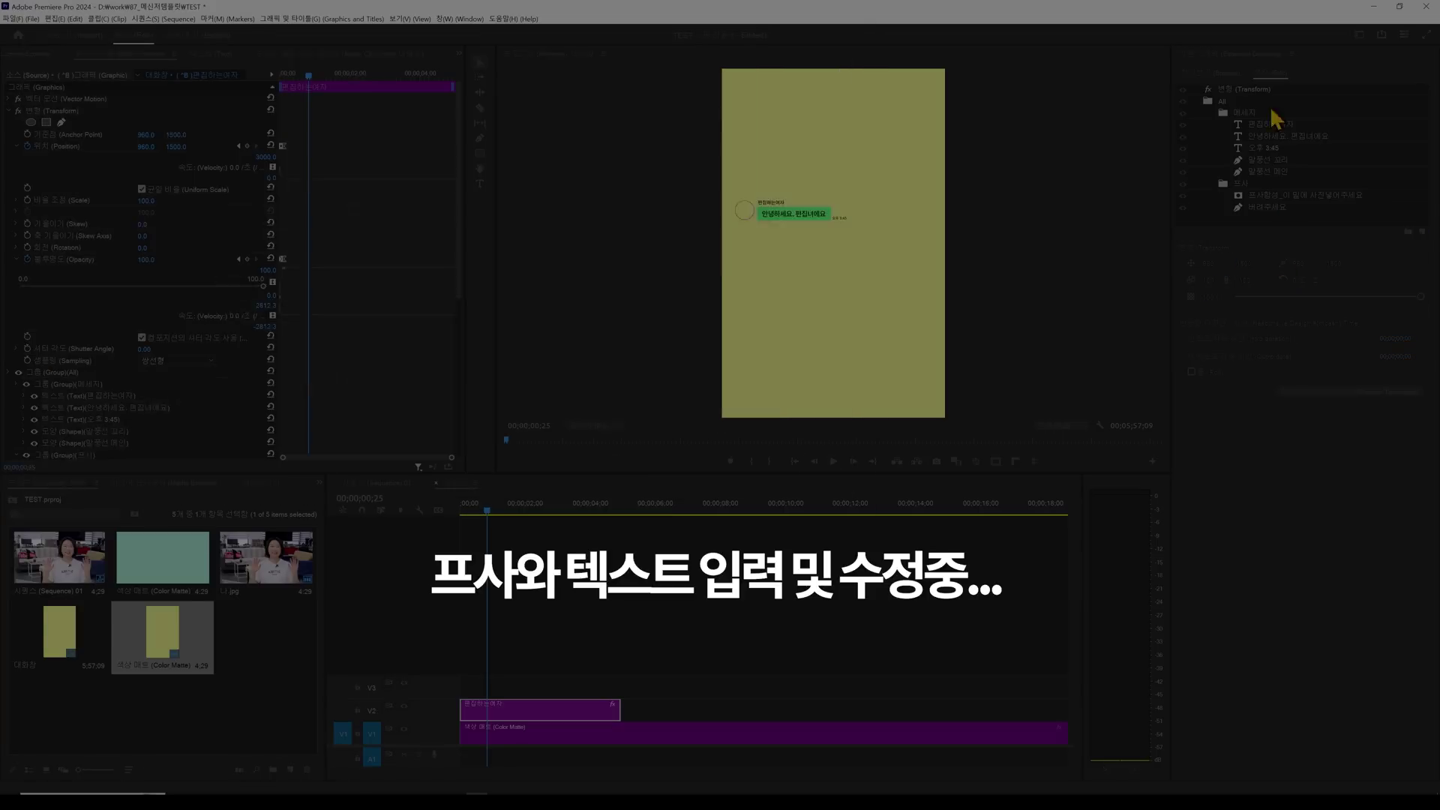
Replace the 버려주세요 placeholder layer with the KakaoTalk profile photo and change the message text to 123
left_click_drag(851, 232, 776, 218)
left_click(1260, 208)
key("Delete")
double_click(810, 215)
type("11")
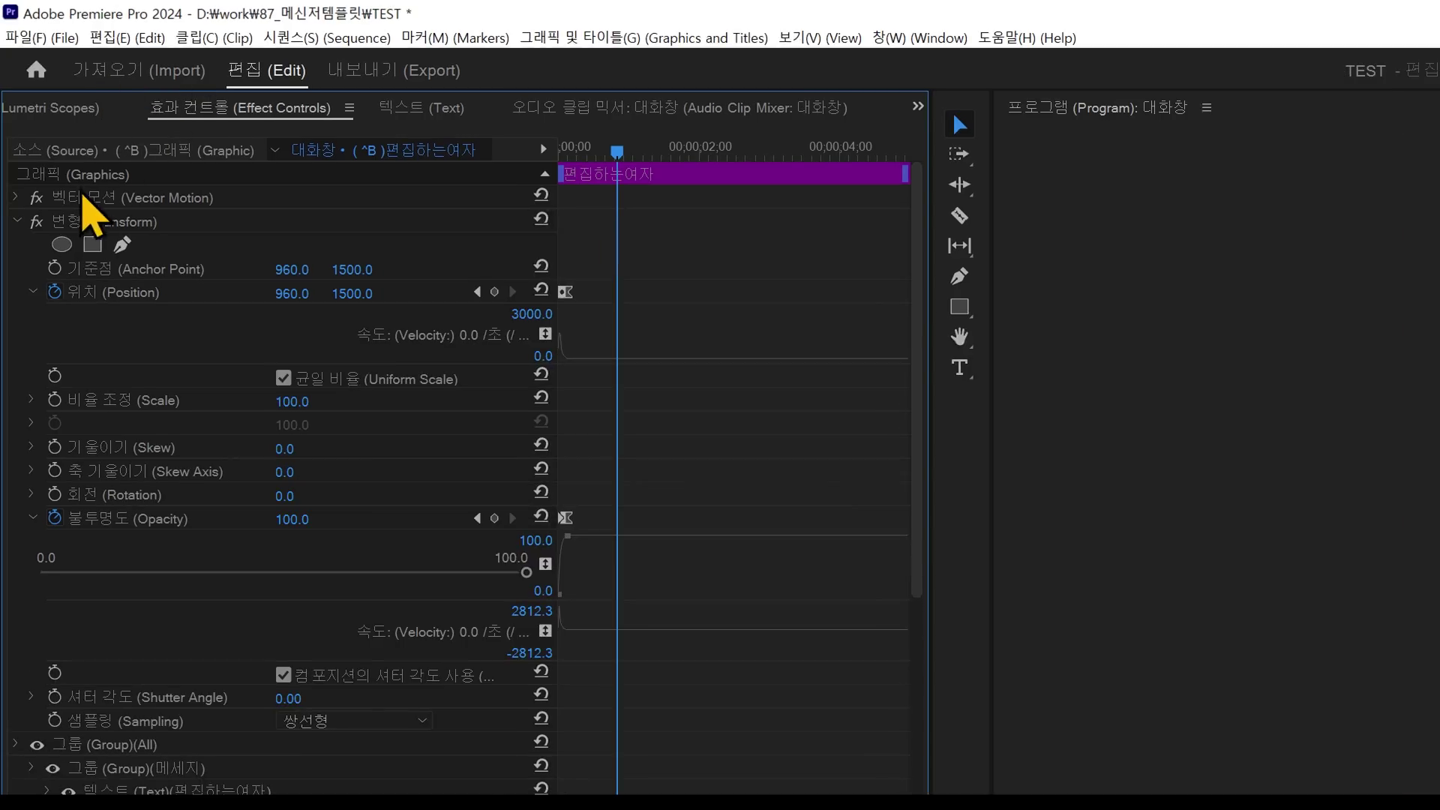
Move the whole first message graphic to the upper left of the canvas with Vector Motion and bring up the messenger templates
left_click(105, 196)
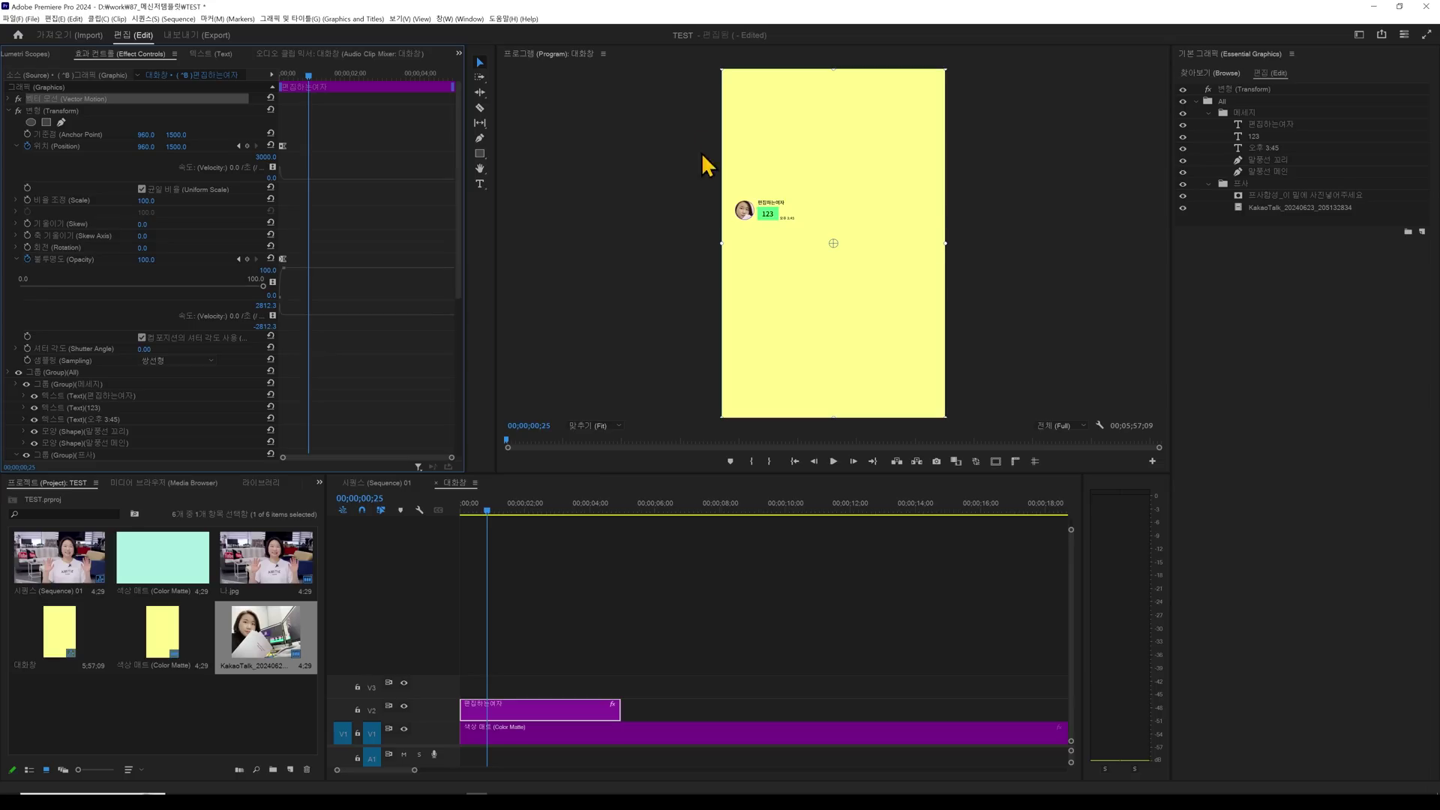
left_click_drag(906, 245, 867, 142)
mouse_move(485, 498)
left_mouse_down()
mouse_move(479, 529)
mouse_move(546, 537)
mouse_move(488, 507)
mouse_move(464, 525)
mouse_move(480, 516)
left_mouse_up()
left_click(1210, 73)
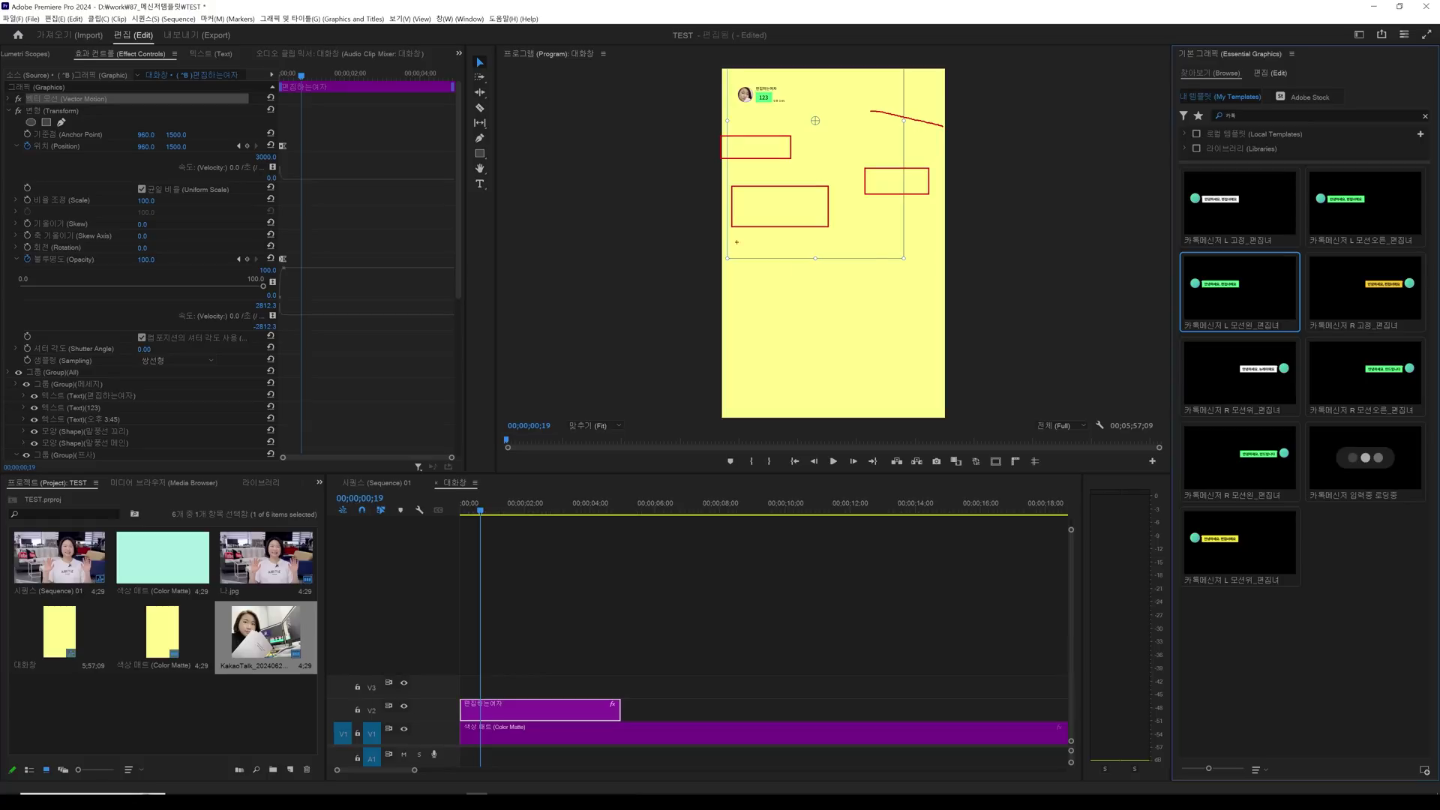
key("Escape")
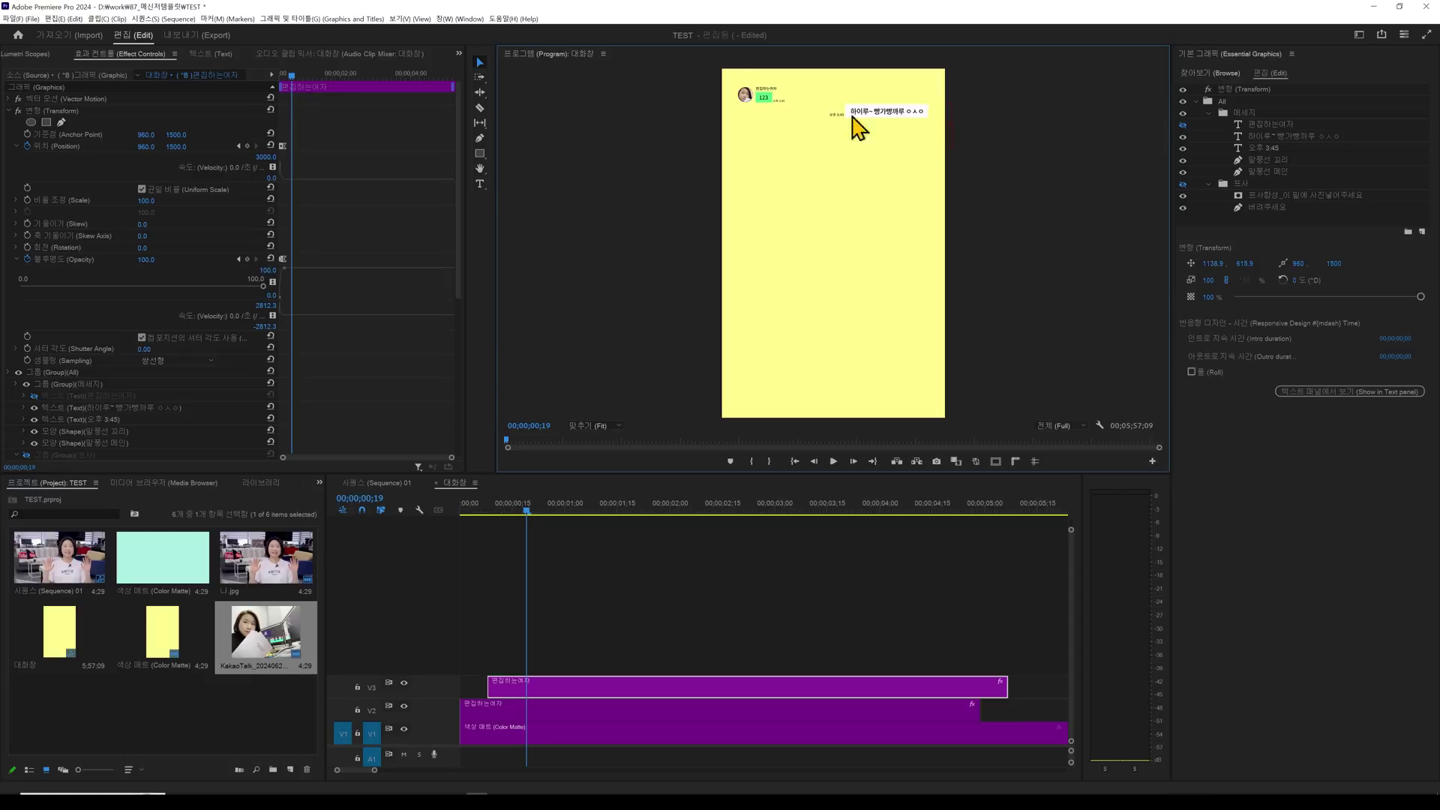
Play the two-message section from the beginning to check the message animations, and select the first message clip
left_click(496, 505)
key("Home")
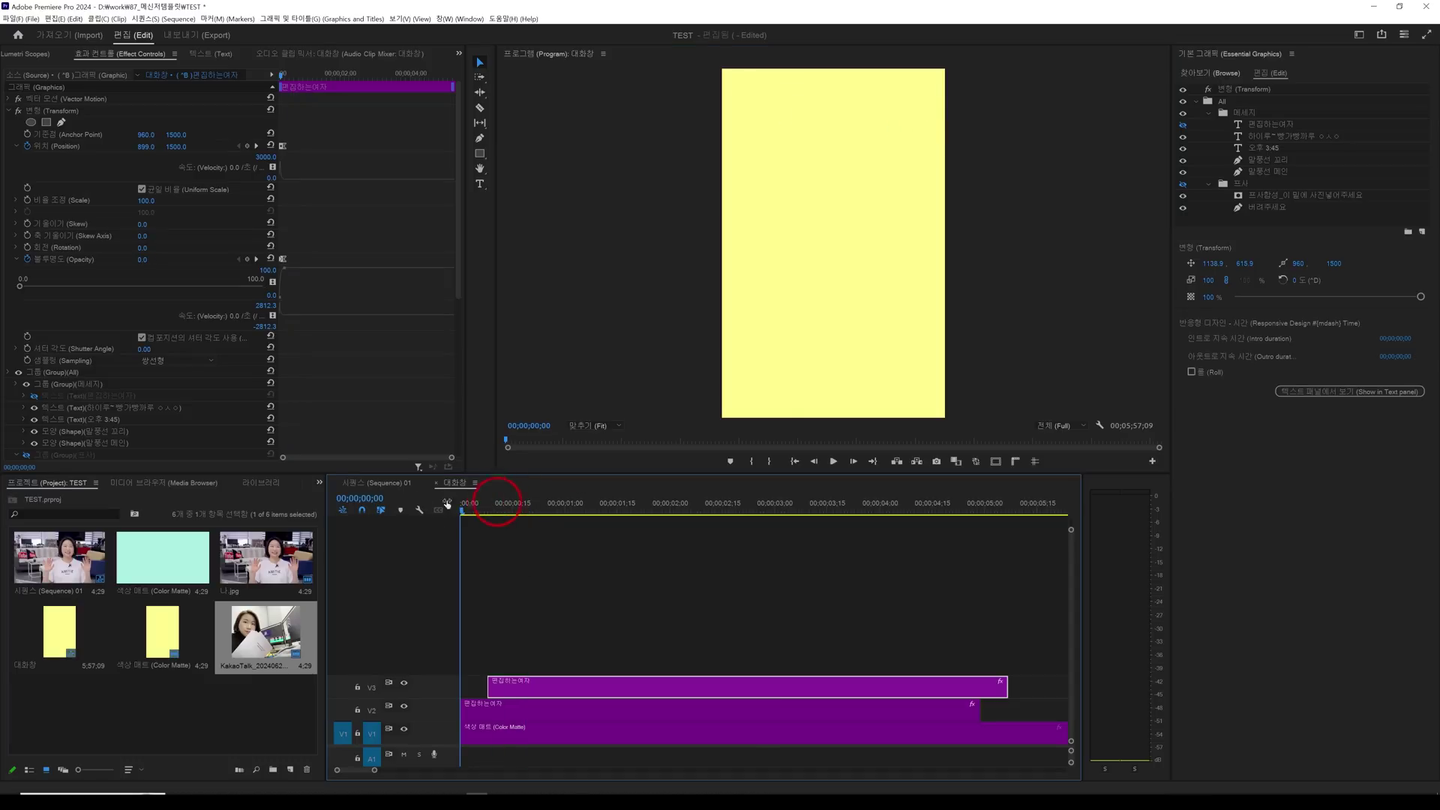
key("space")
key("space")
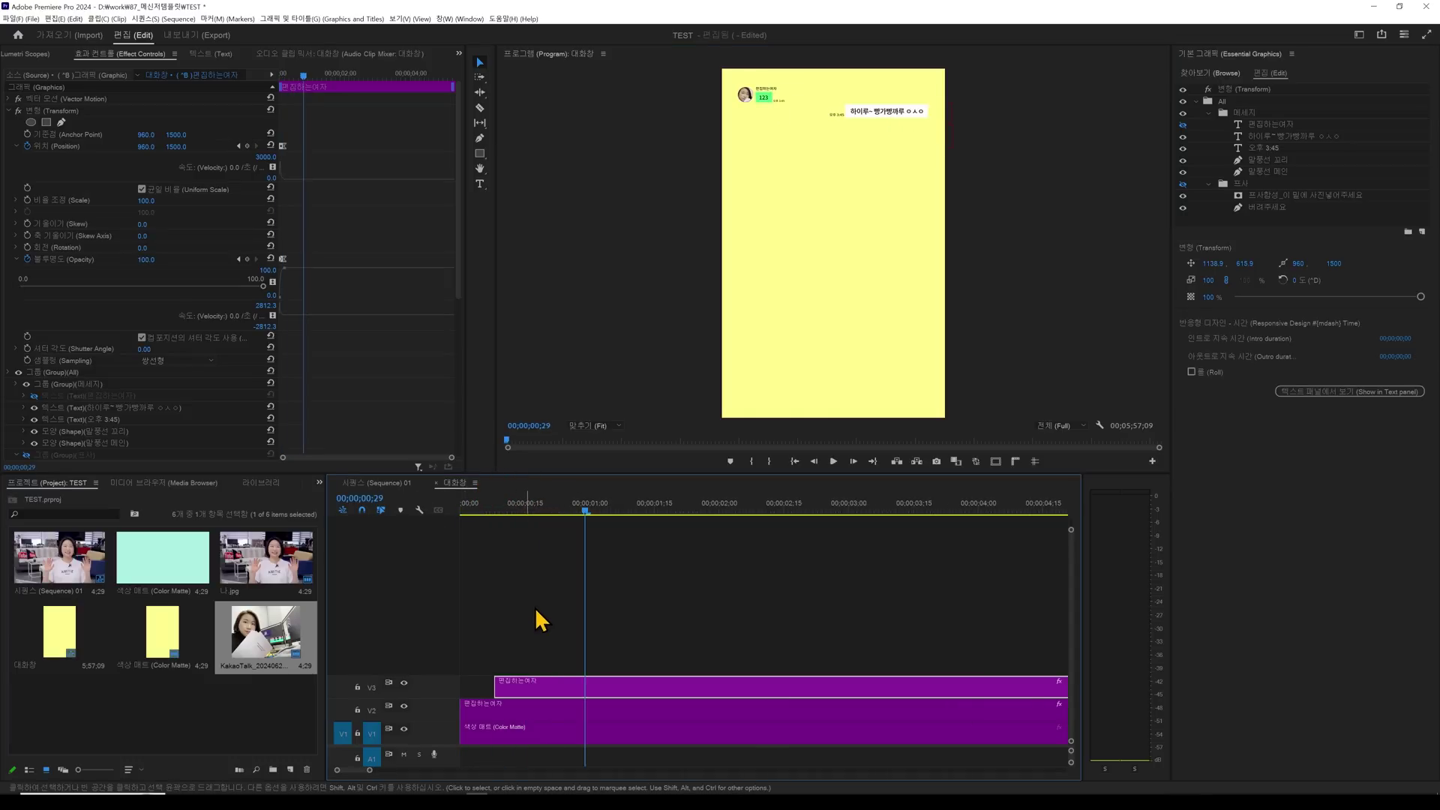
key("minus")
left_click(511, 709)
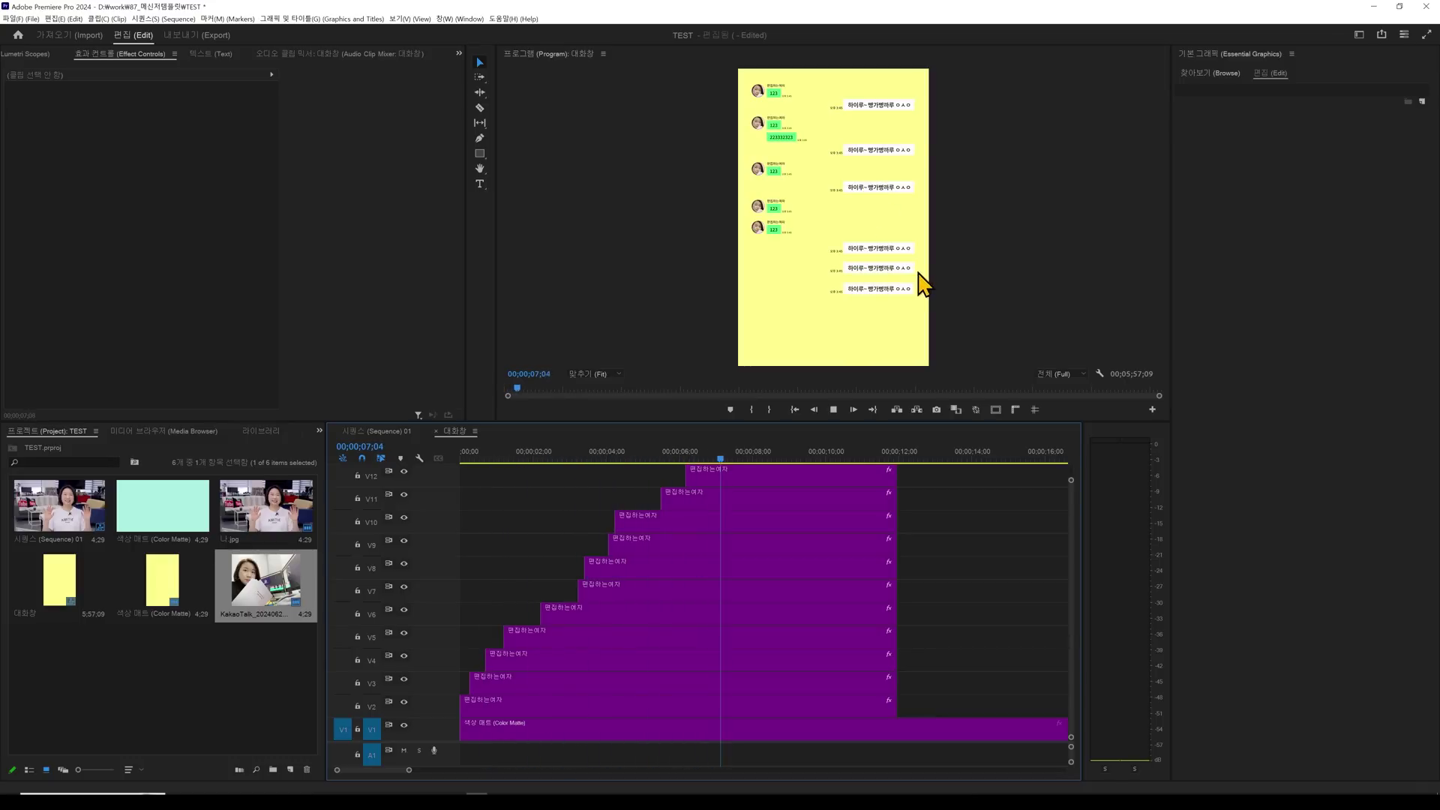
Create a new 1920 by 1080 sequence at 29.97 fps named 편집화면
left_click(523, 454)
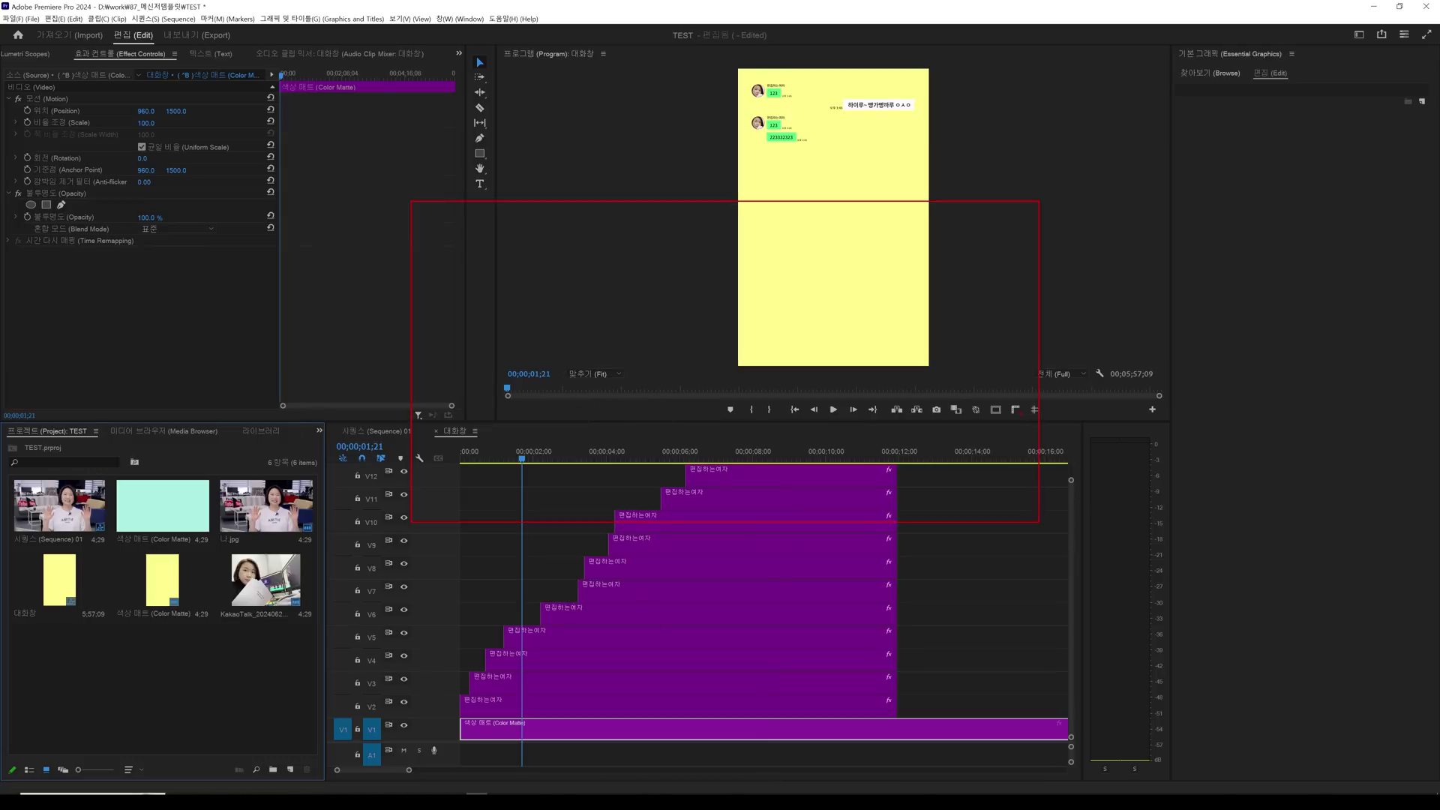
key("ctrl+n")
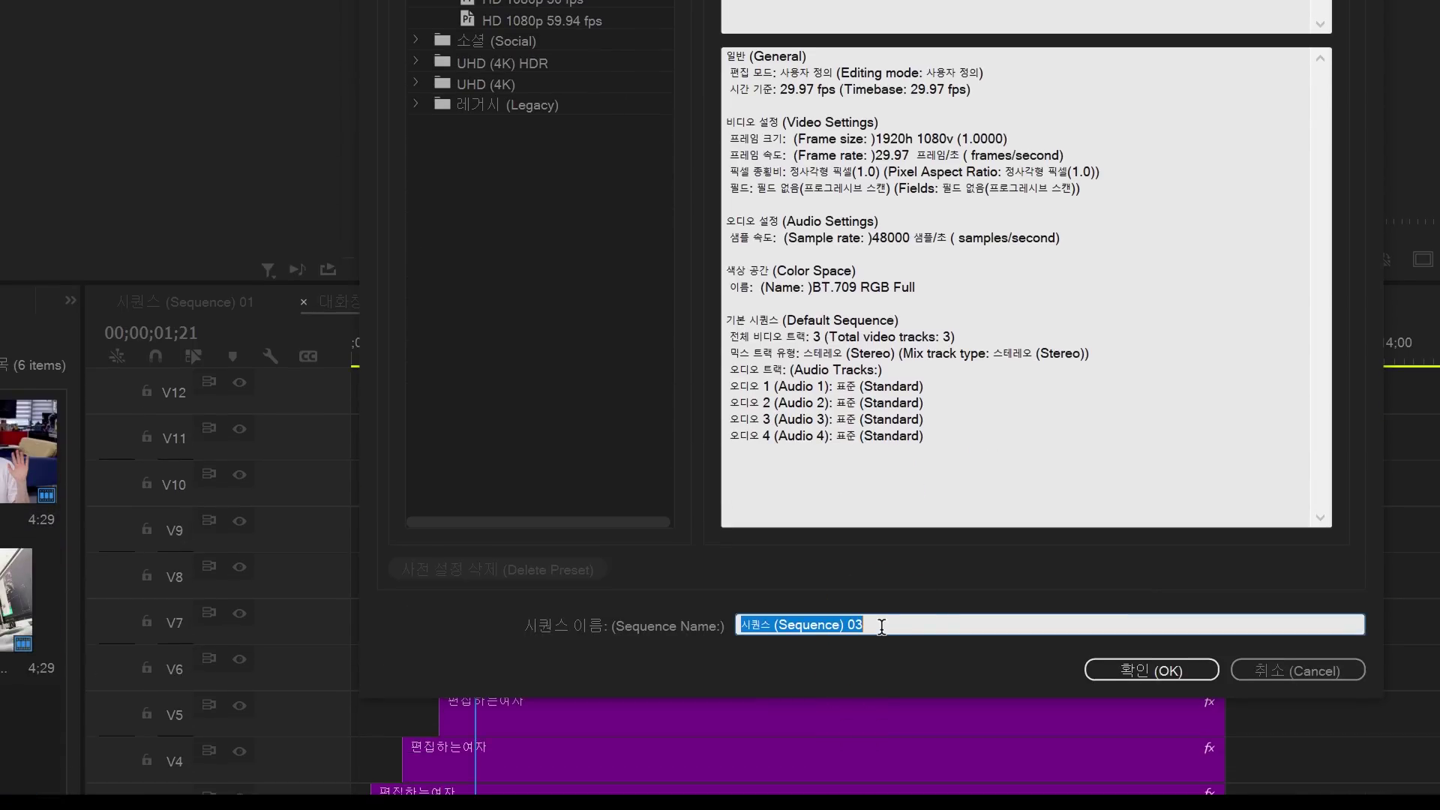
left_click(875, 625)
type("VUSW")
type("집화면")
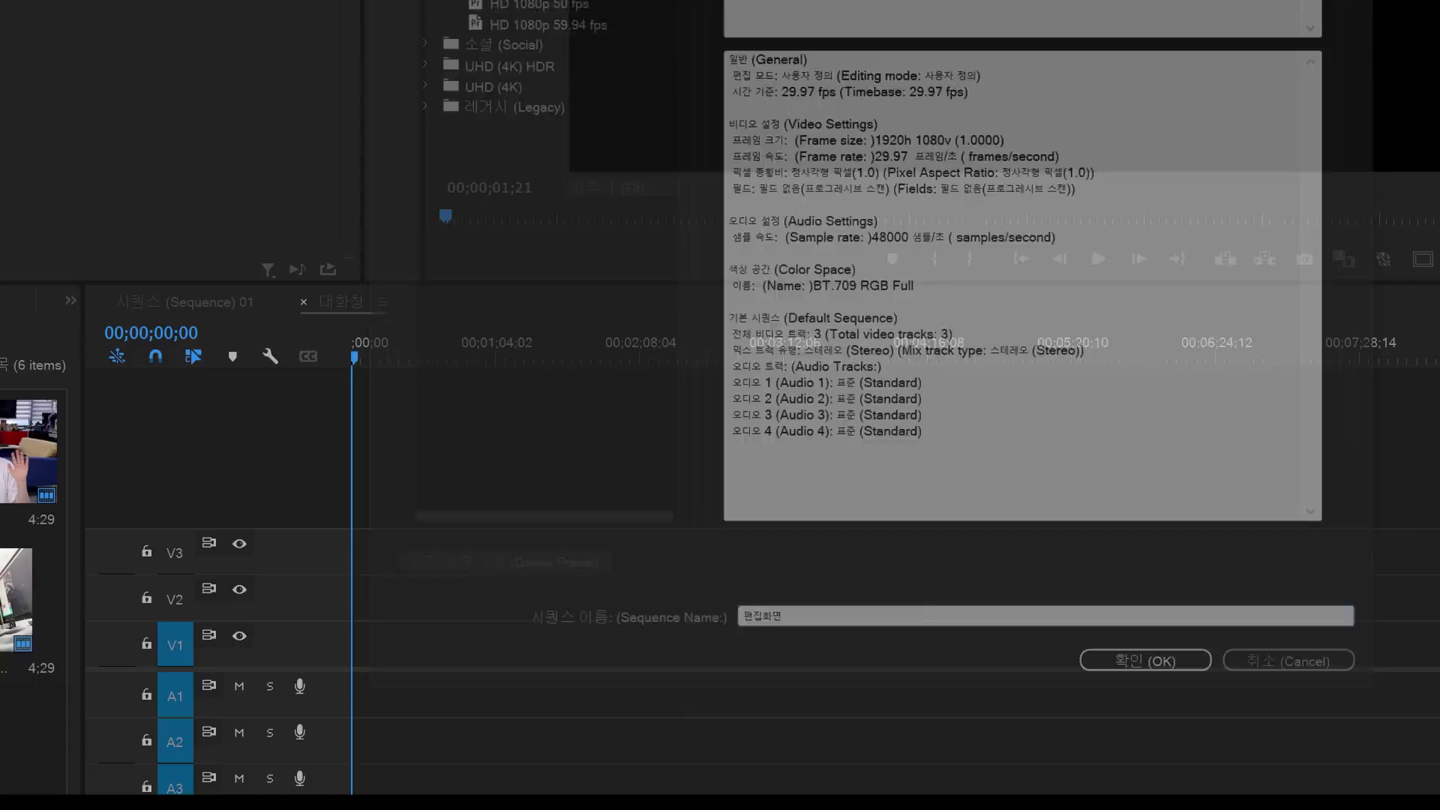
key("Return")
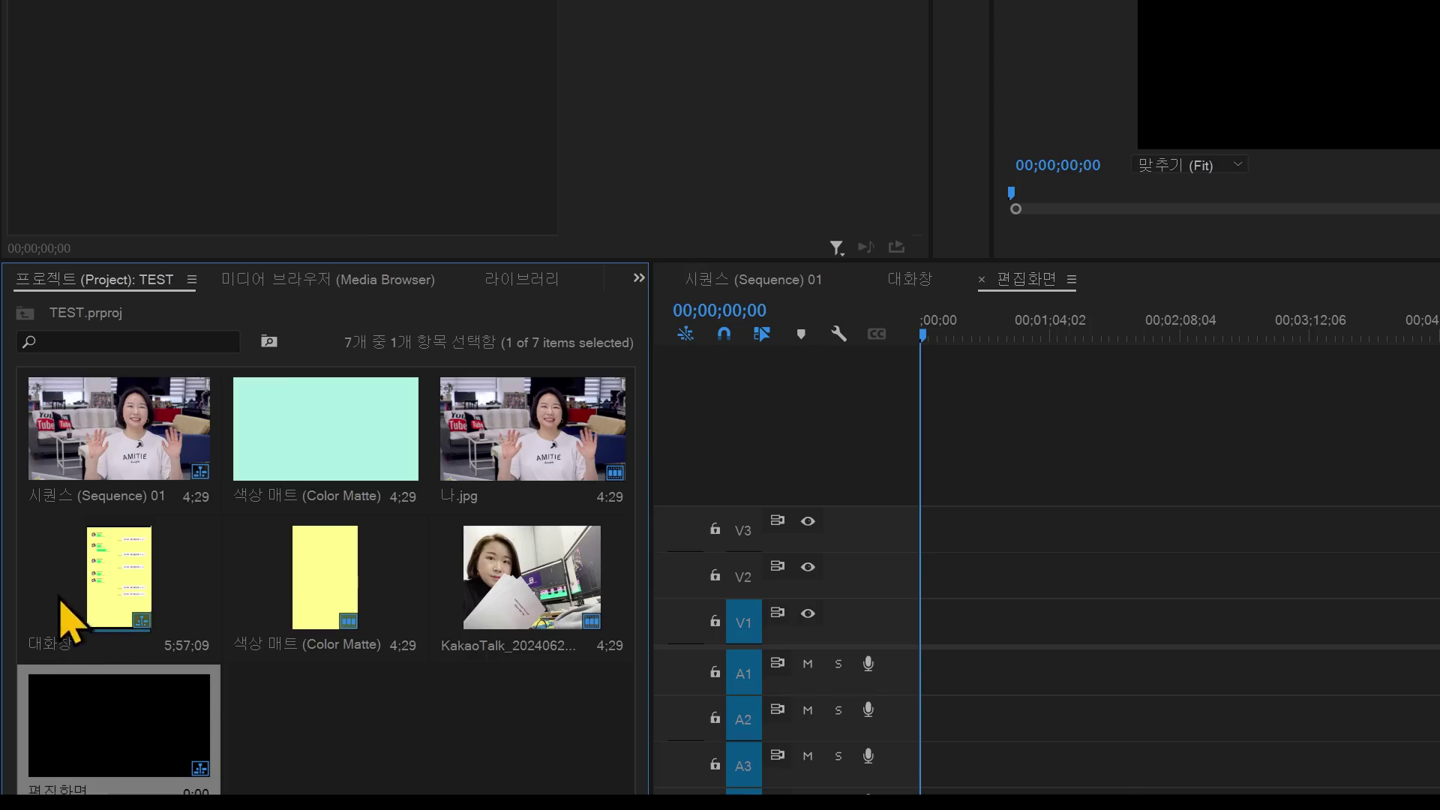
Nest the 대화창 sequence at the start of 편집화면, keep the existing sequence settings, and scrub to 00;00;02;02
left_click_drag(58, 585, 508, 569)
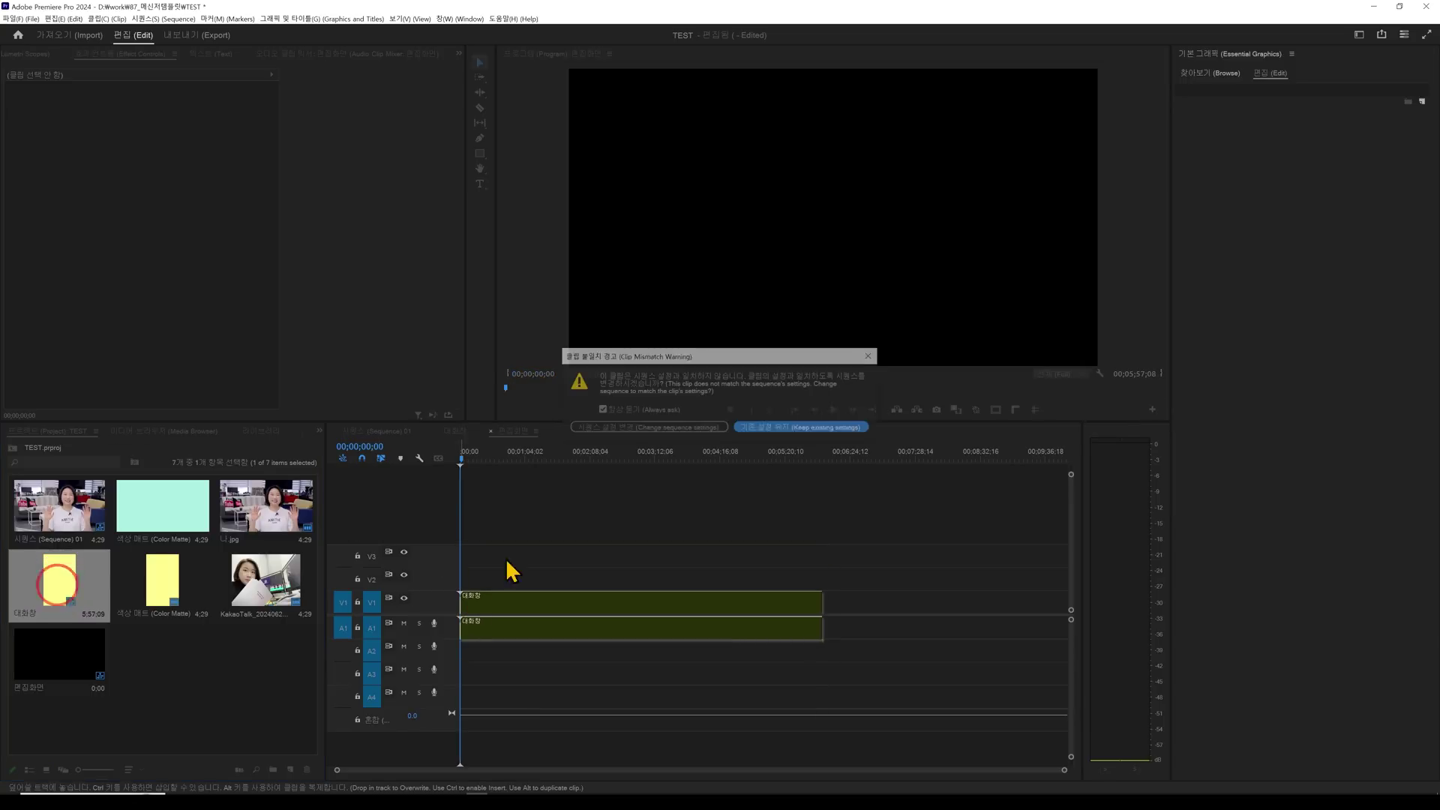
left_click(803, 429)
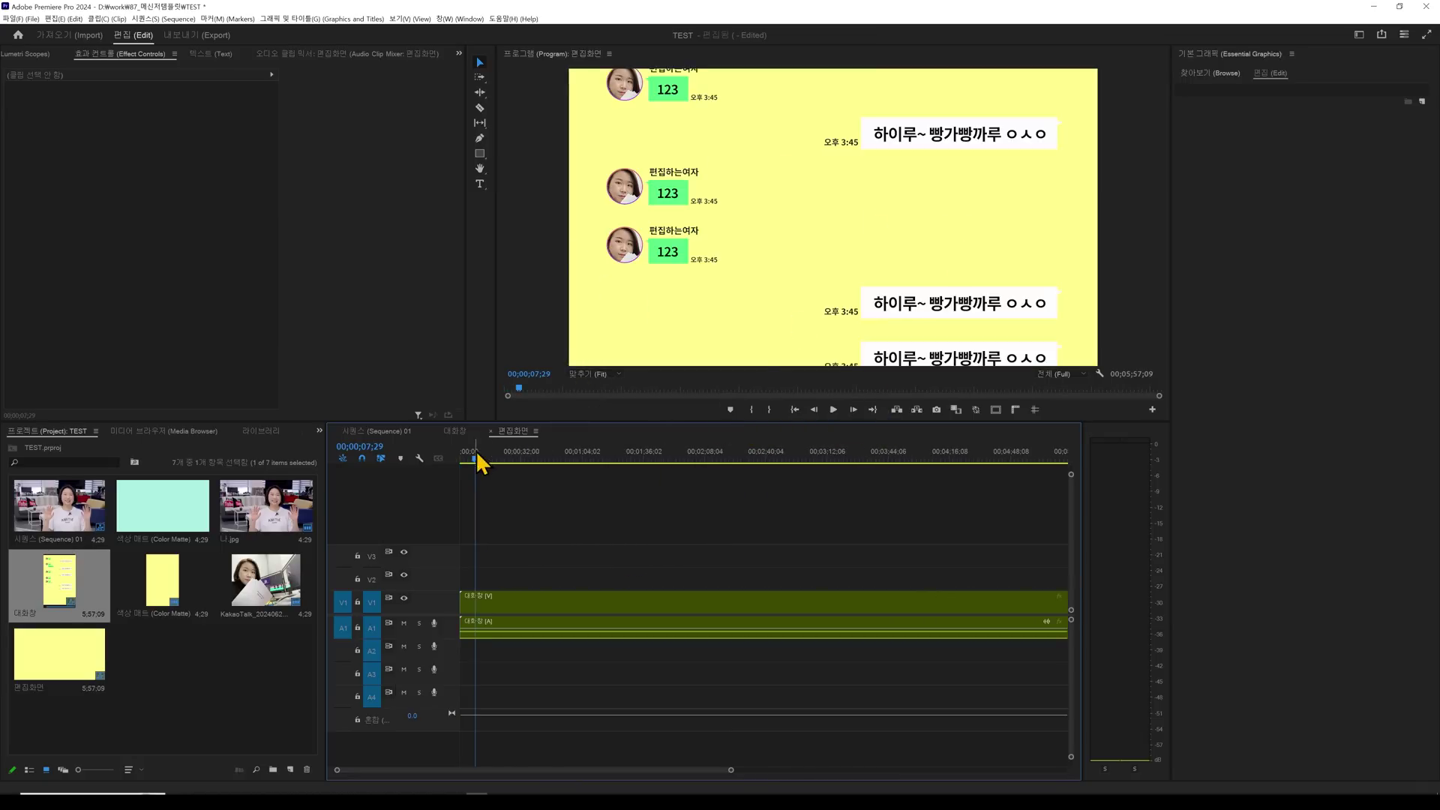
left_click_drag(478, 461, 464, 457)
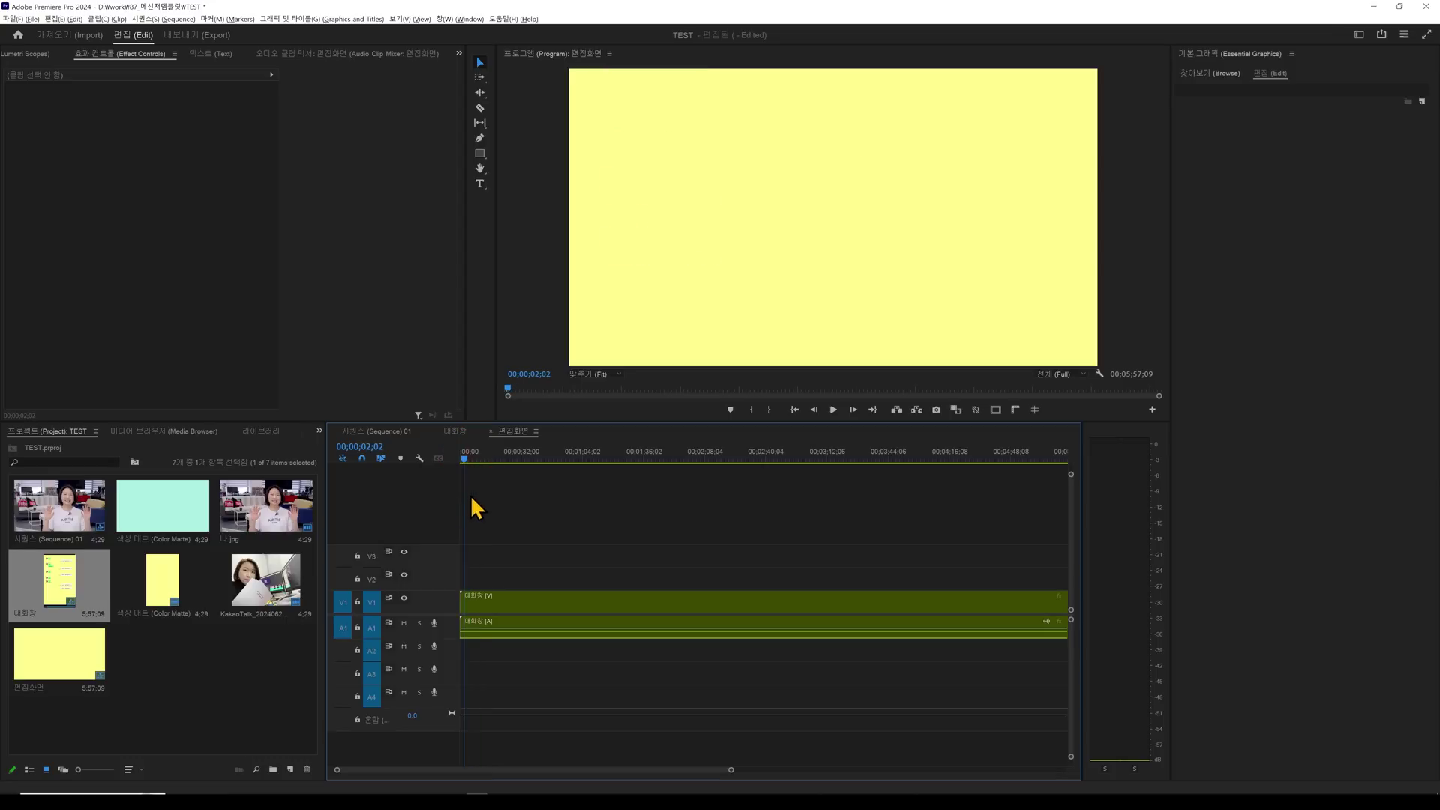
Shift the nested 대화창 clip down with Motion to a Position of about 960, 1491 so the frame starts at the first messages
key("=")
left_click(491, 611)
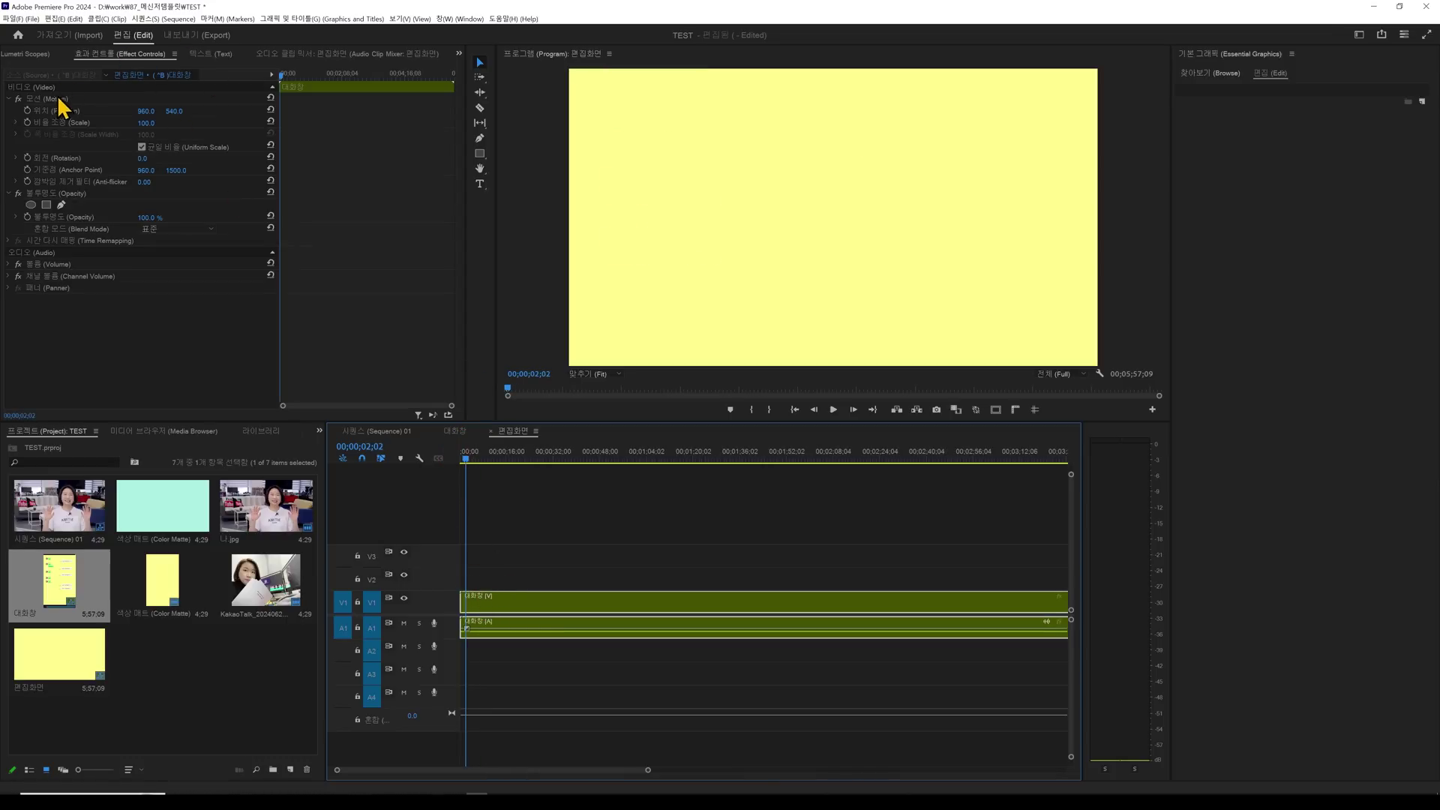
left_click(59, 100)
left_click_drag(856, 114, 868, 222)
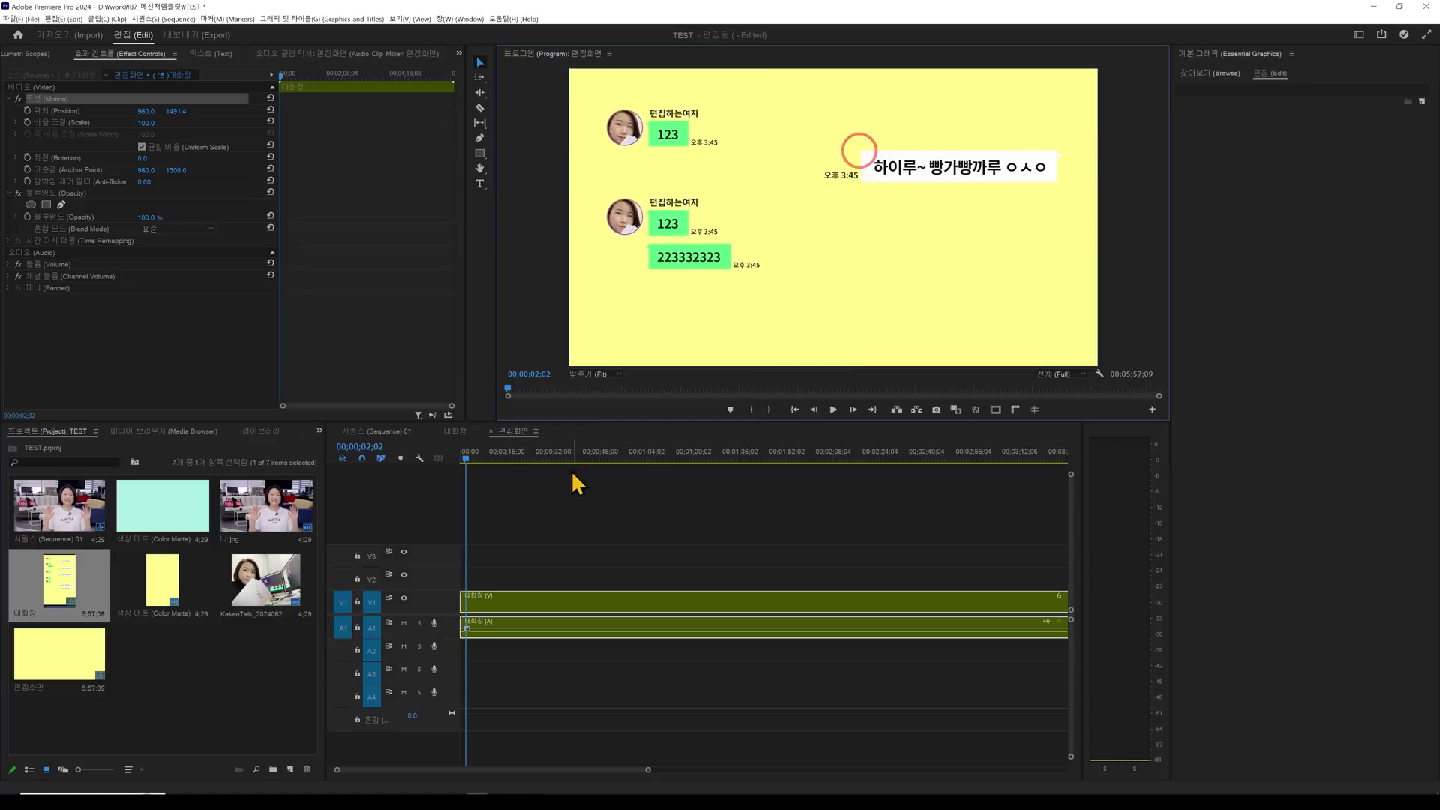
Play 편집화면 from the beginning to find where the messages run past the bottom of the frame
key("Home")
key("equal")
key("space")
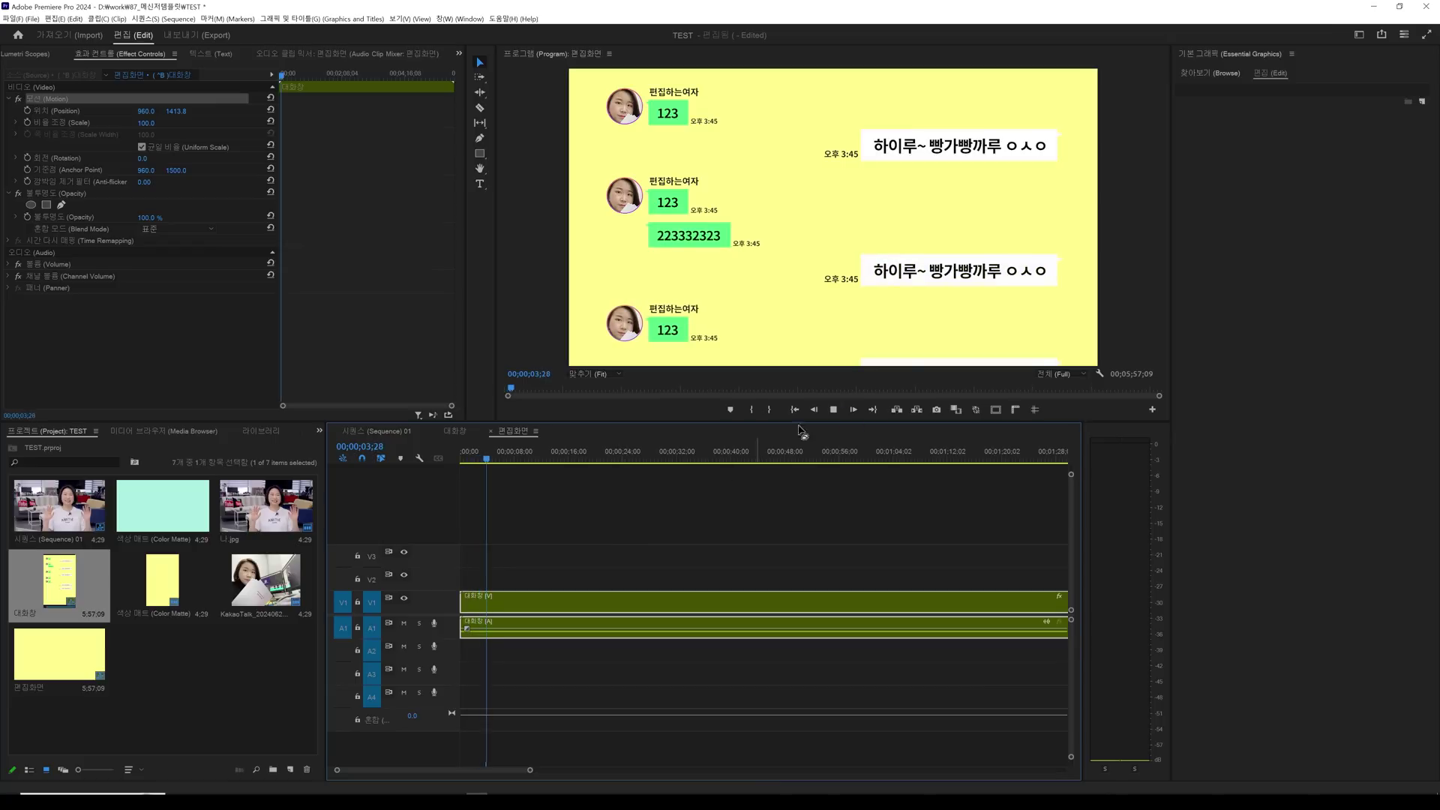
key("space")
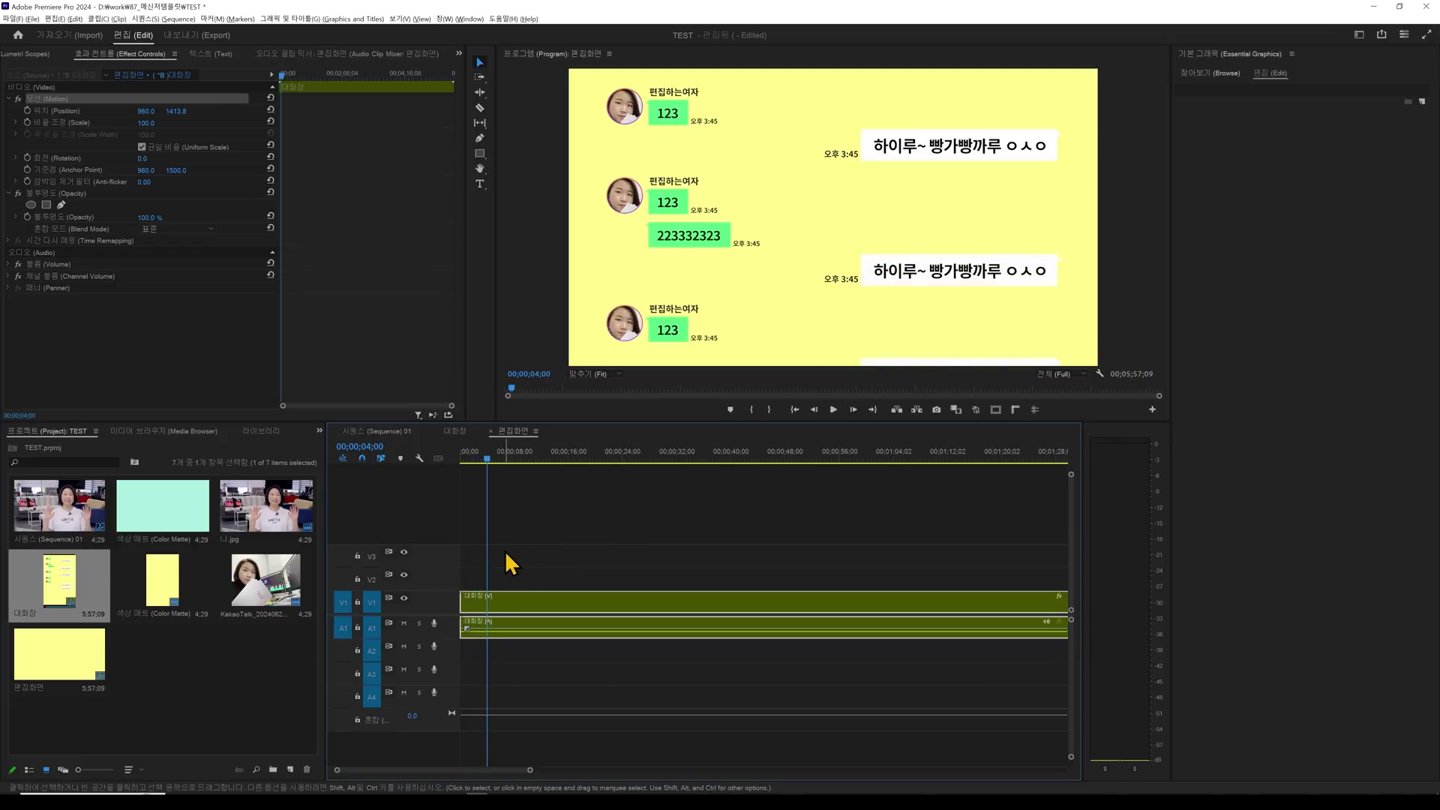
Split the nested 대화창 clip at 00;00;03;06, just before the next message runs off the frame
key("equal")
left_click(500, 459)
left_click_drag(499, 456, 495, 457)
key("equal")
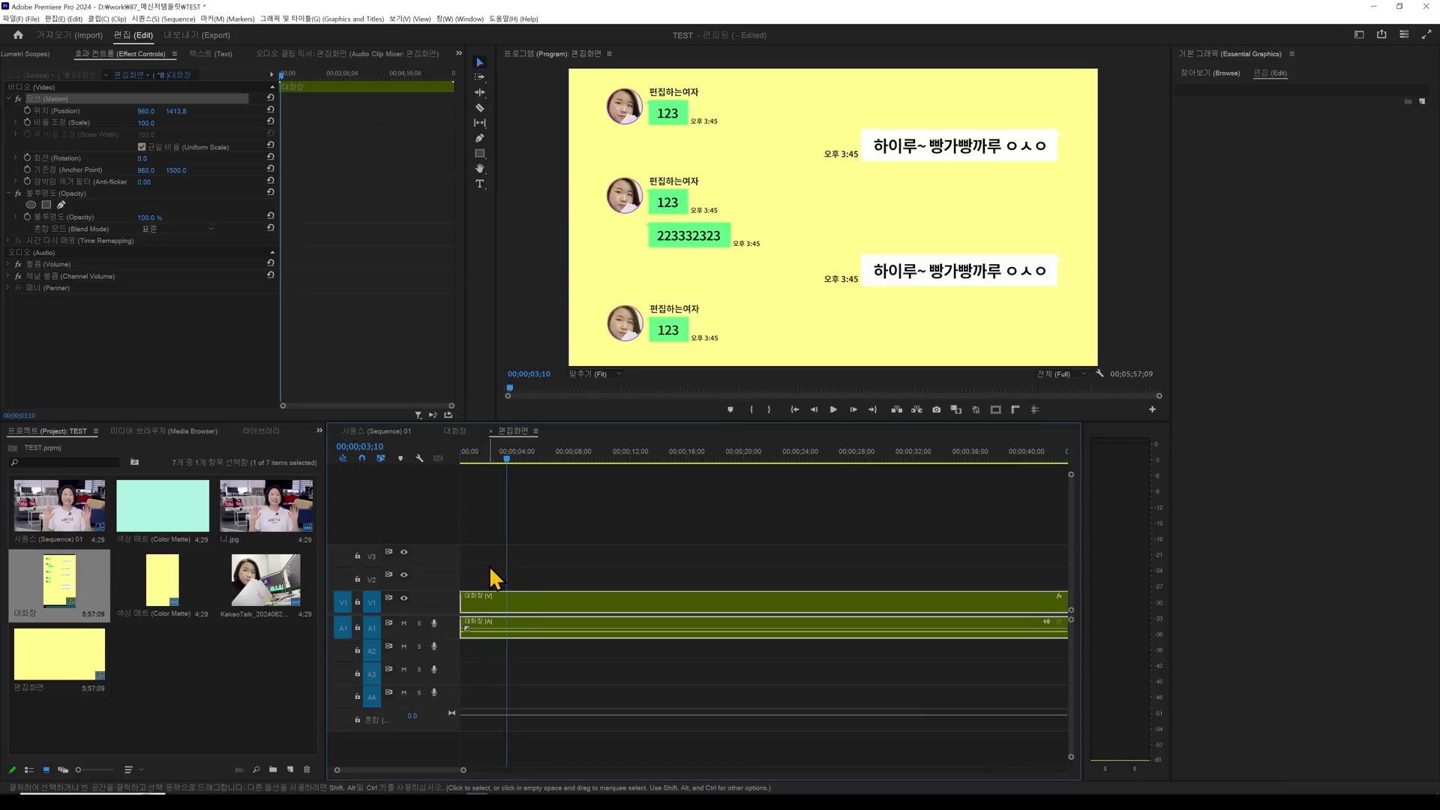
key("Left")
key("Left")
key("ctrl+k")
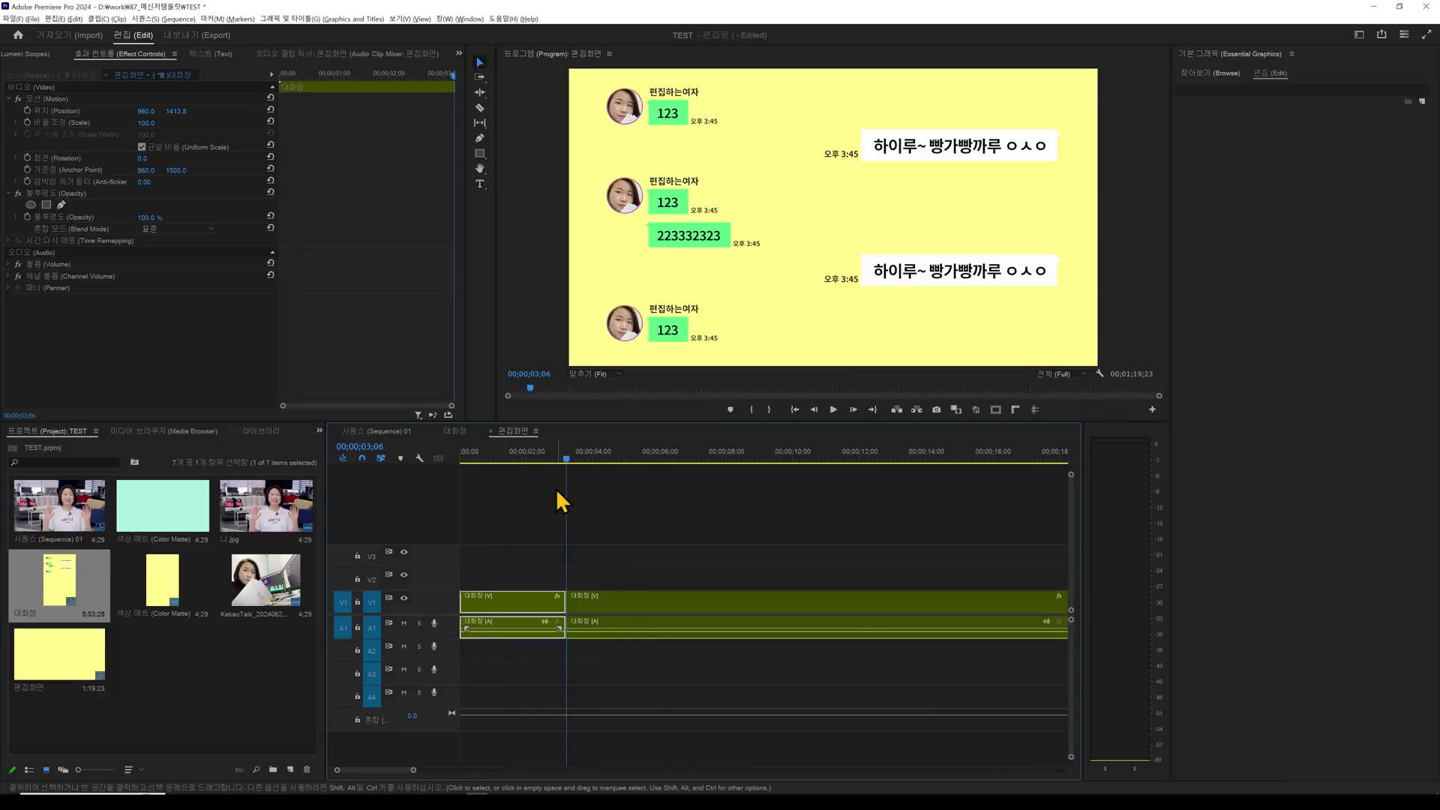
Move the second 대화창 segment up with Motion to a Position of about 960, 607 so its new messages fit the frame
left_click_drag(566, 455, 580, 455)
left_click(627, 609)
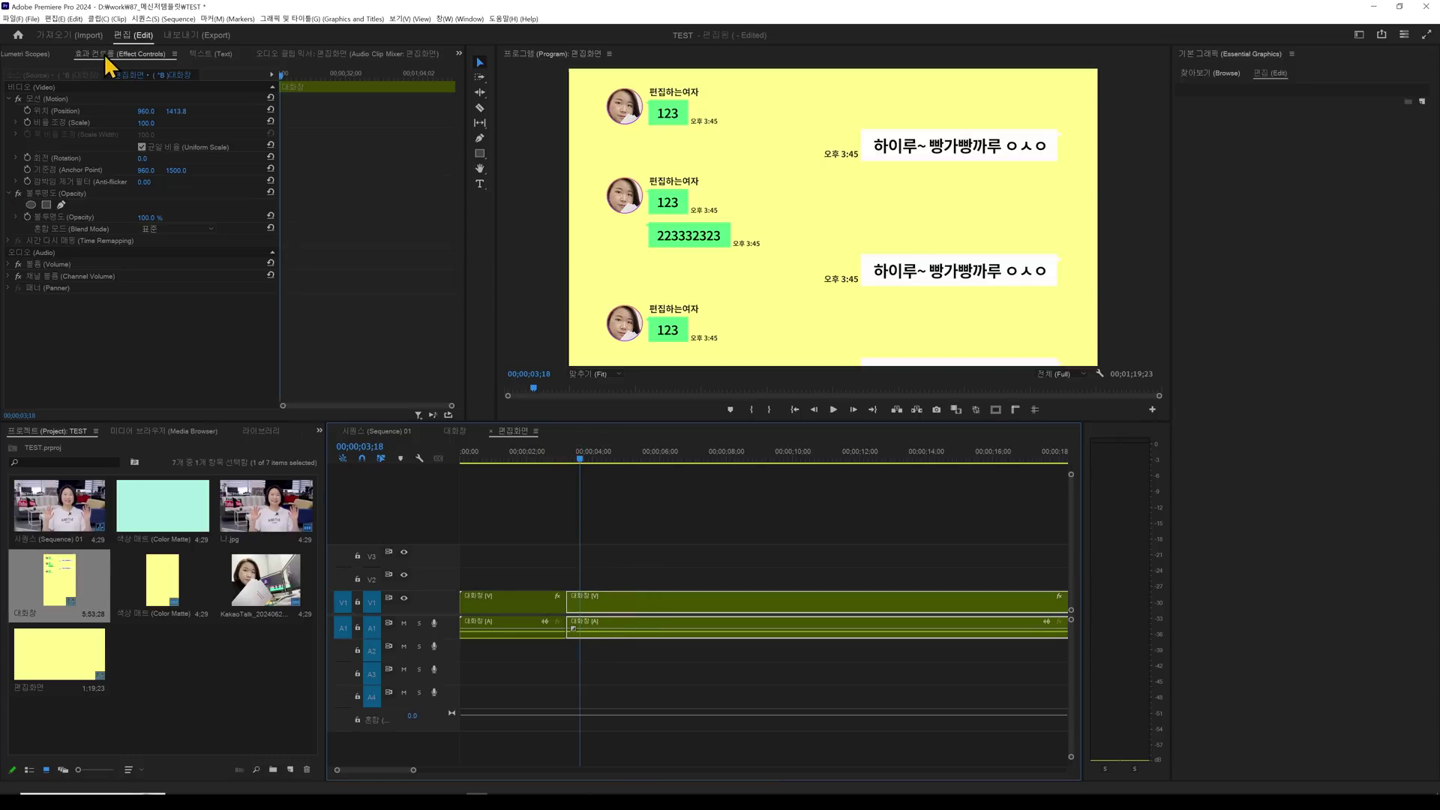
left_click(73, 98)
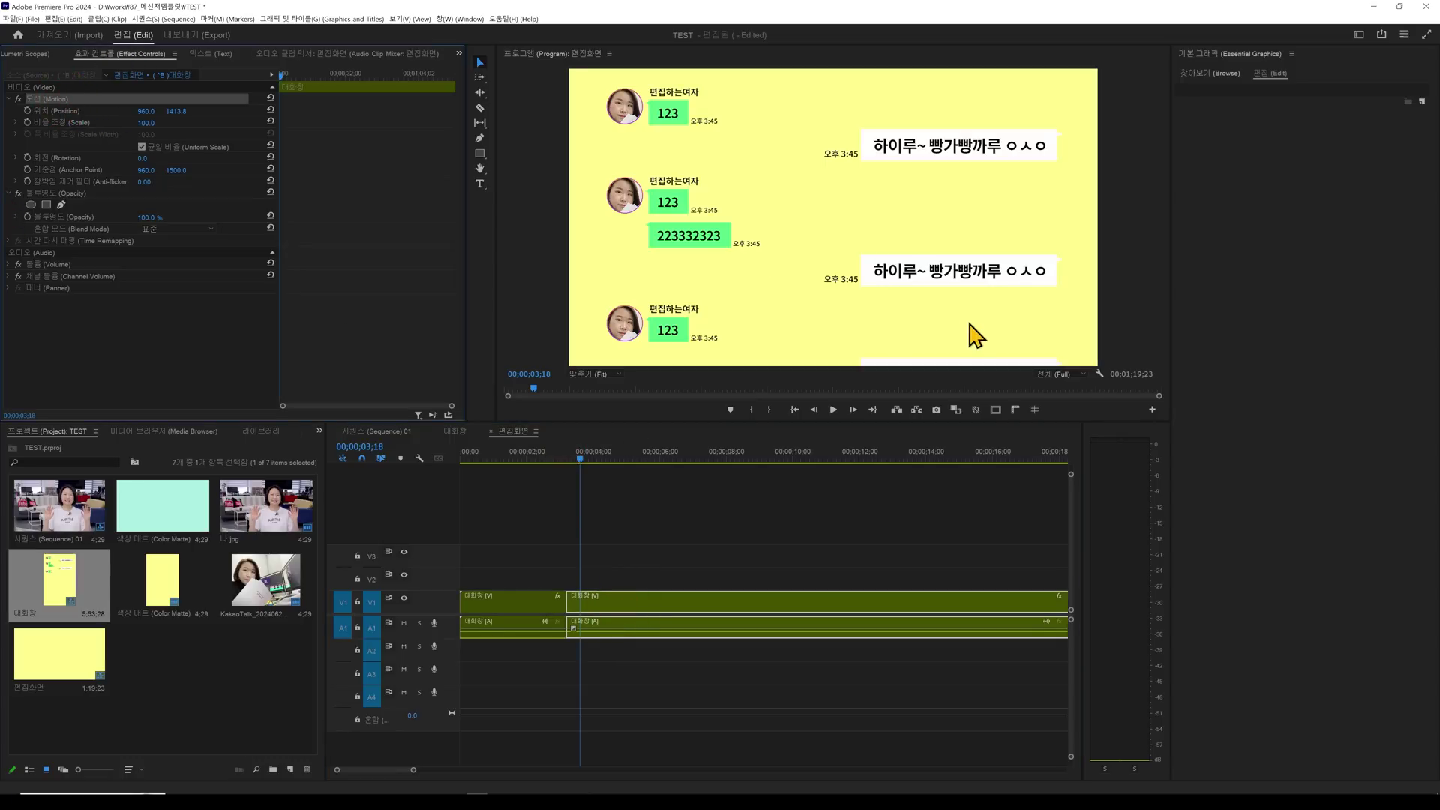
left_click_drag(972, 332, 948, 197)
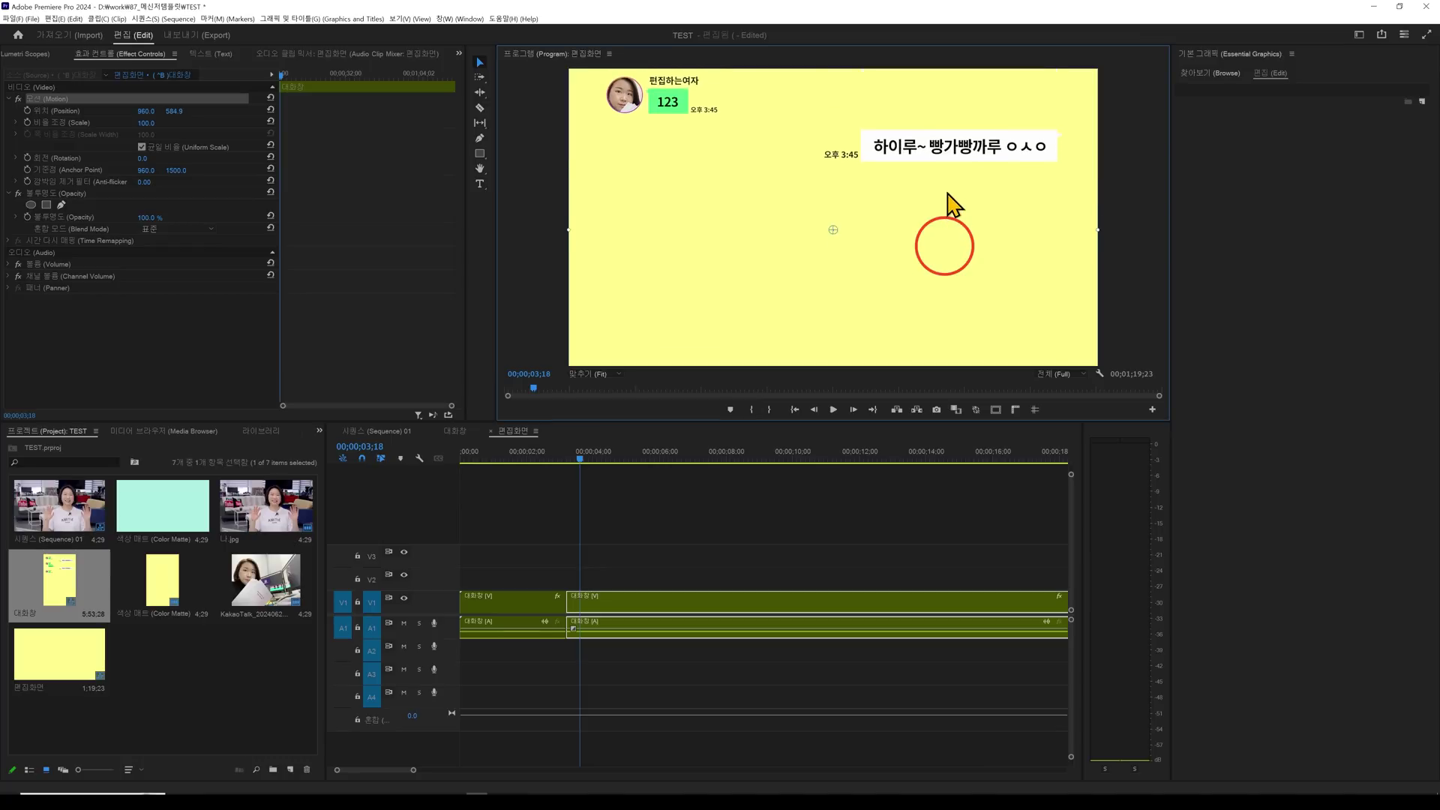
Review playback from the start and split the second 대화창 segment at 00;00;06;02, before the next message is cut off
left_click_drag(580, 456, 363, 475)
key("space")
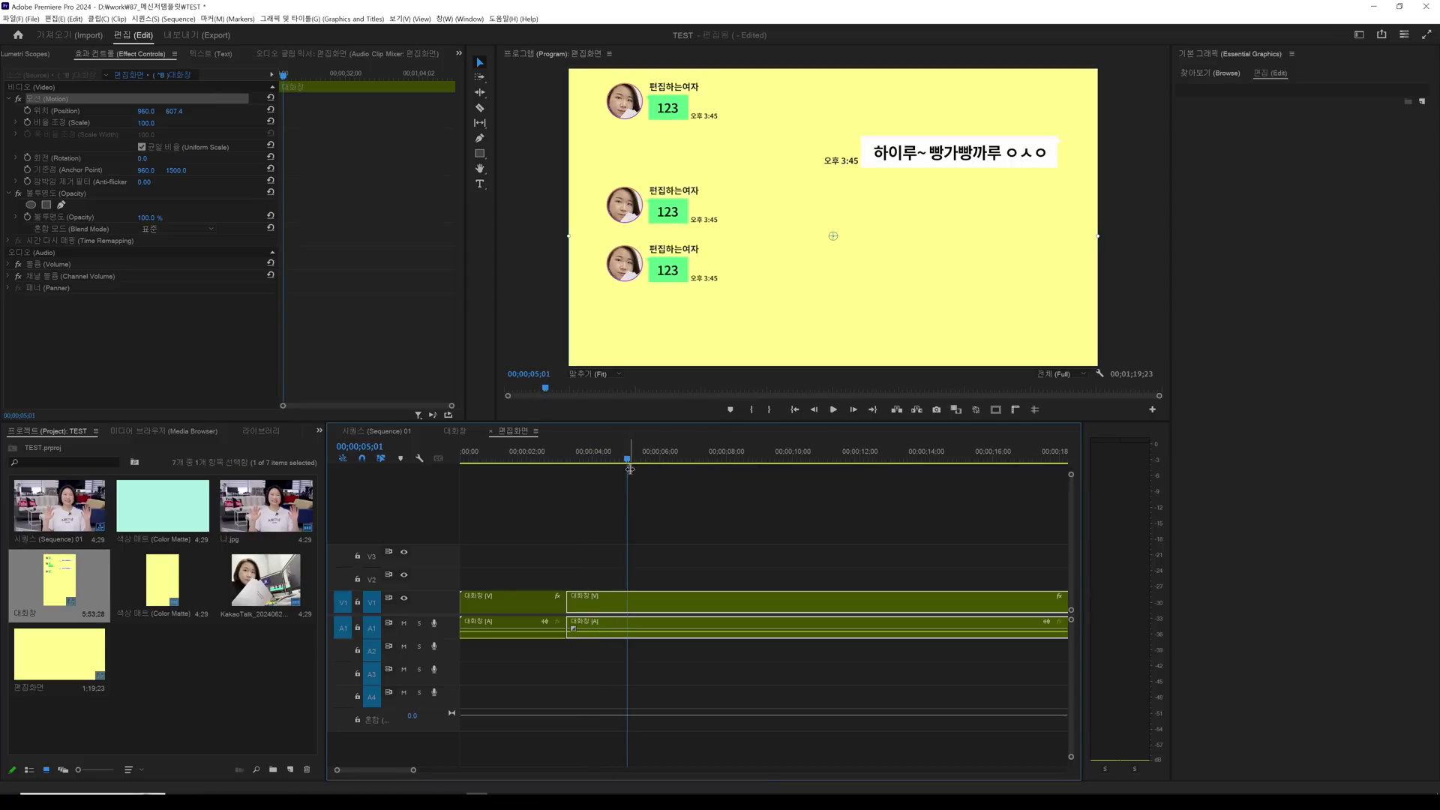
left_click_drag(627, 456, 652, 458)
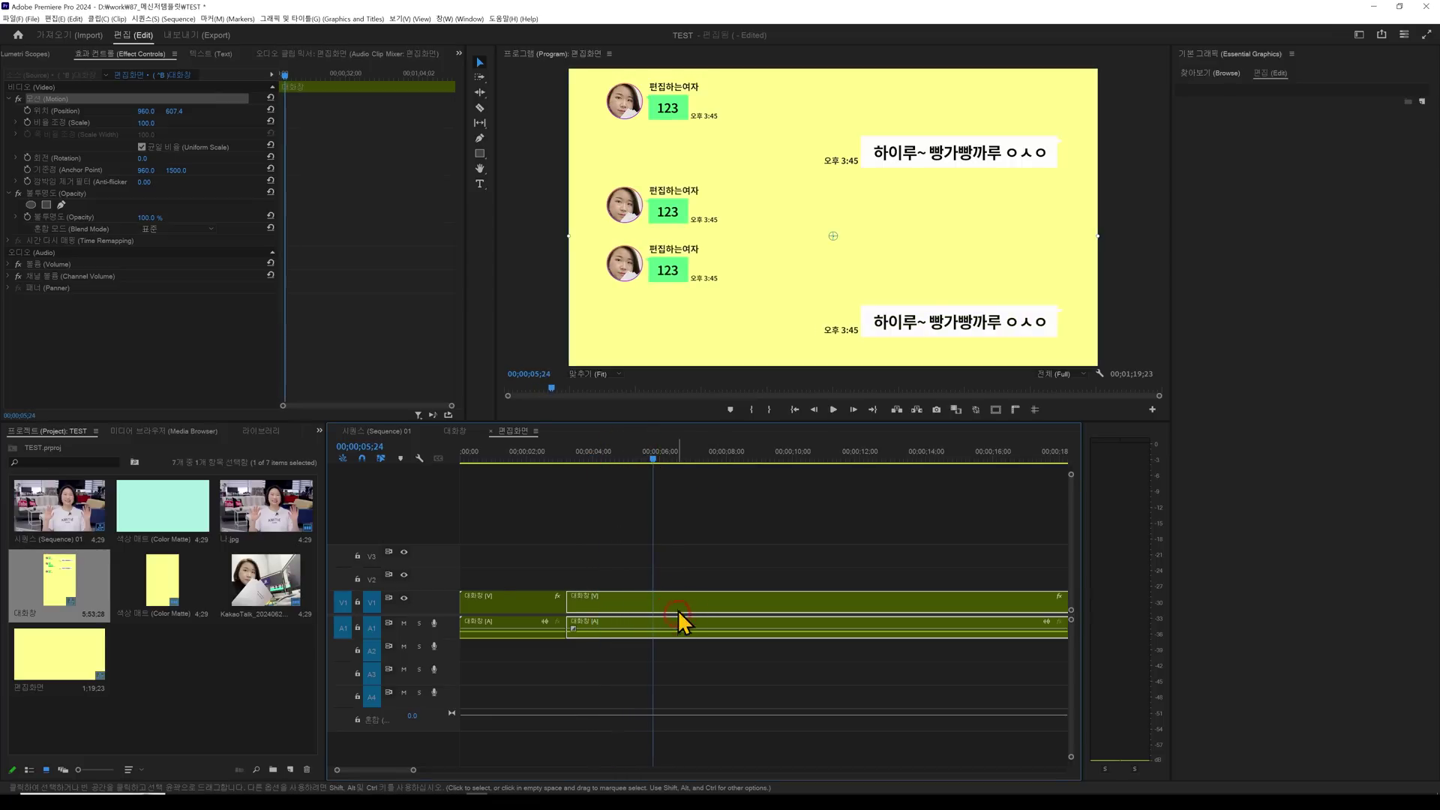
left_click(652, 459)
left_click_drag(654, 459, 650, 457)
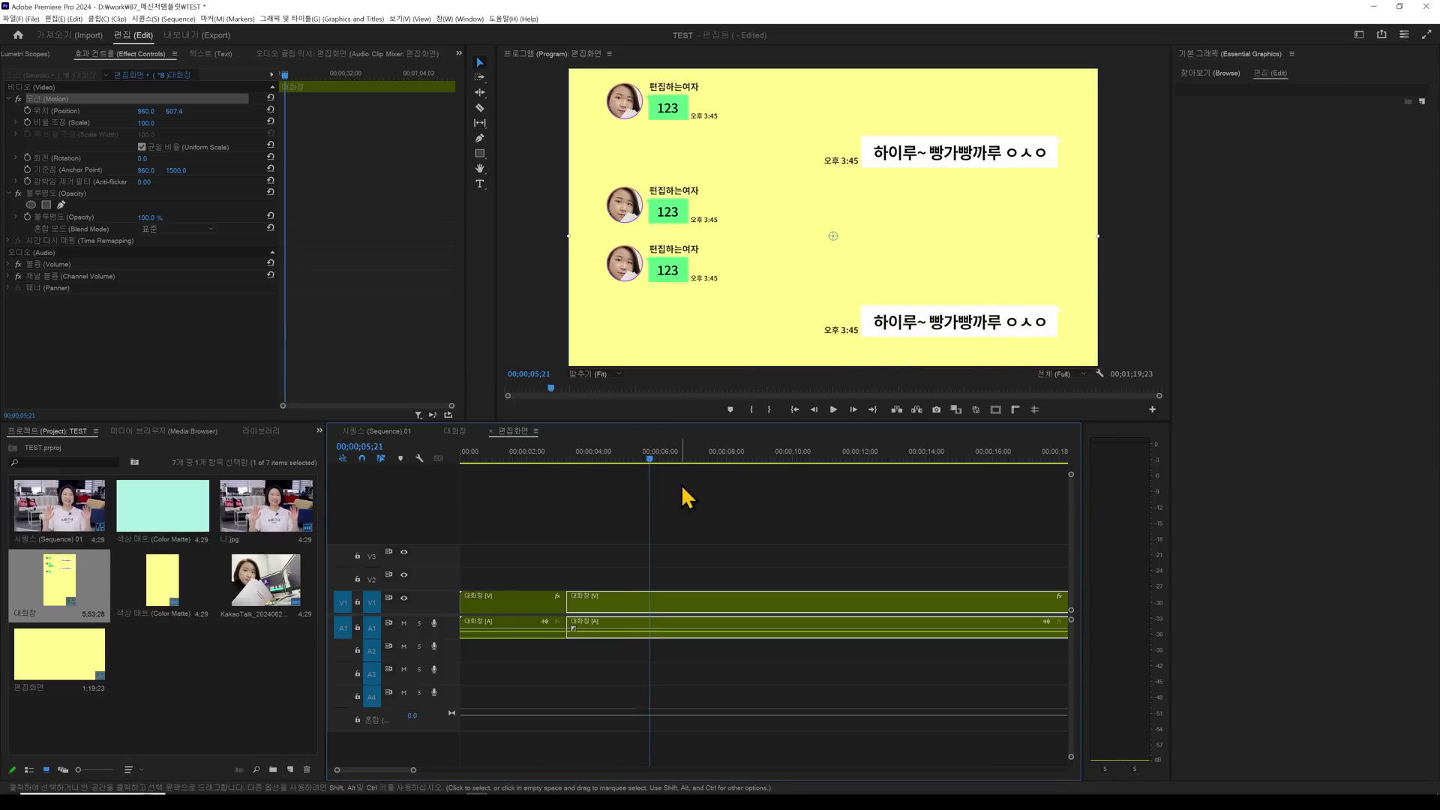
left_click(656, 466)
key("space")
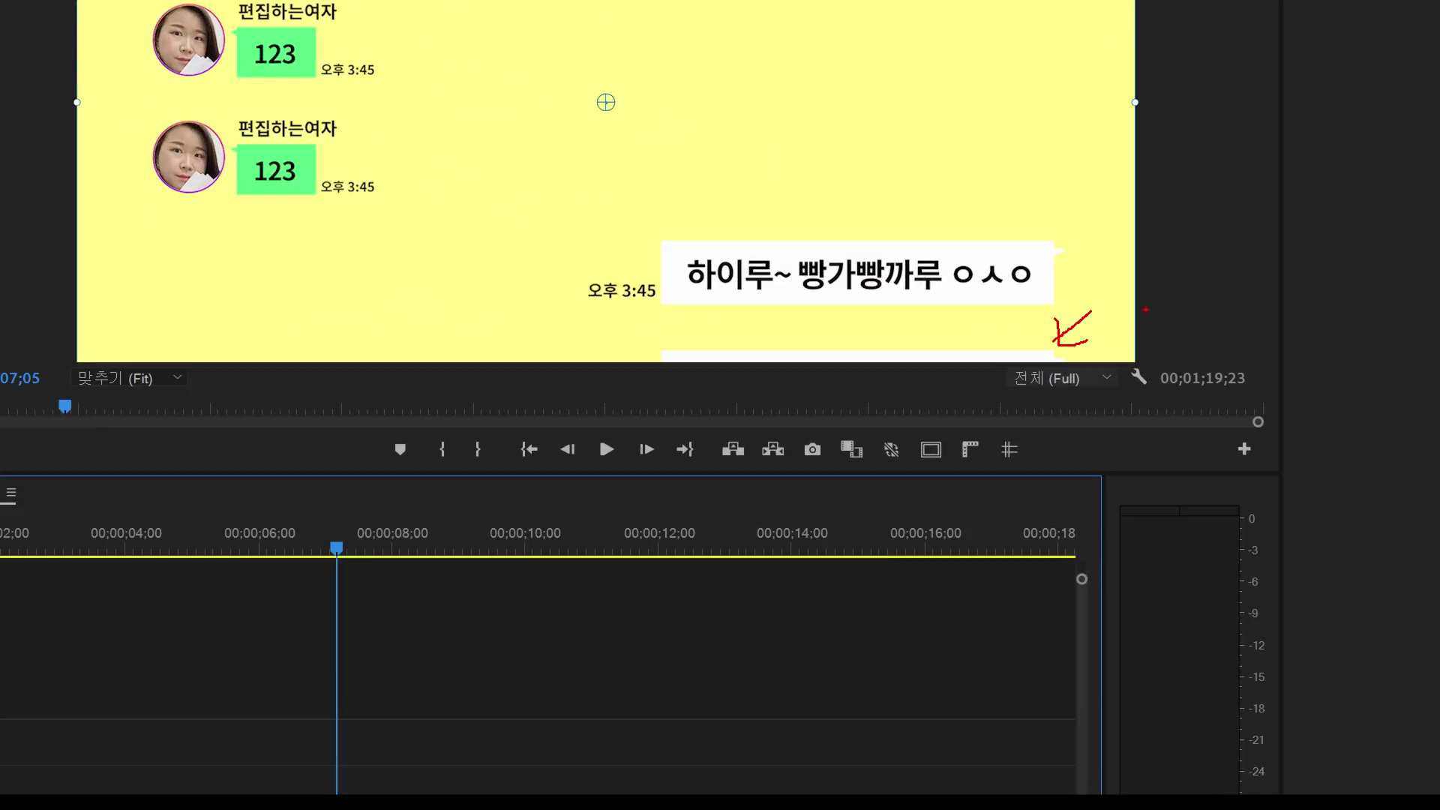
left_click_drag(276, 546, 259, 543)
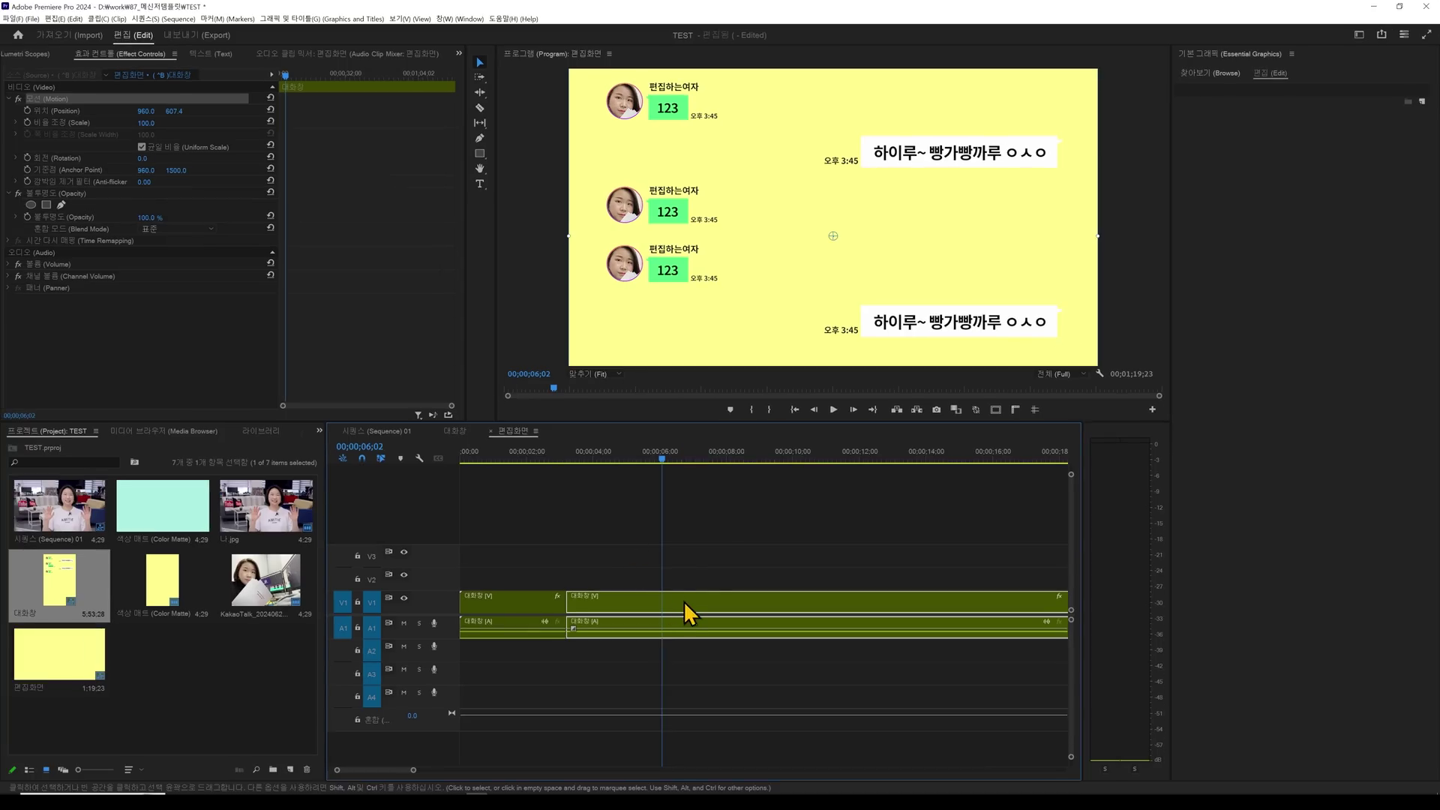
key("ctrl+k")
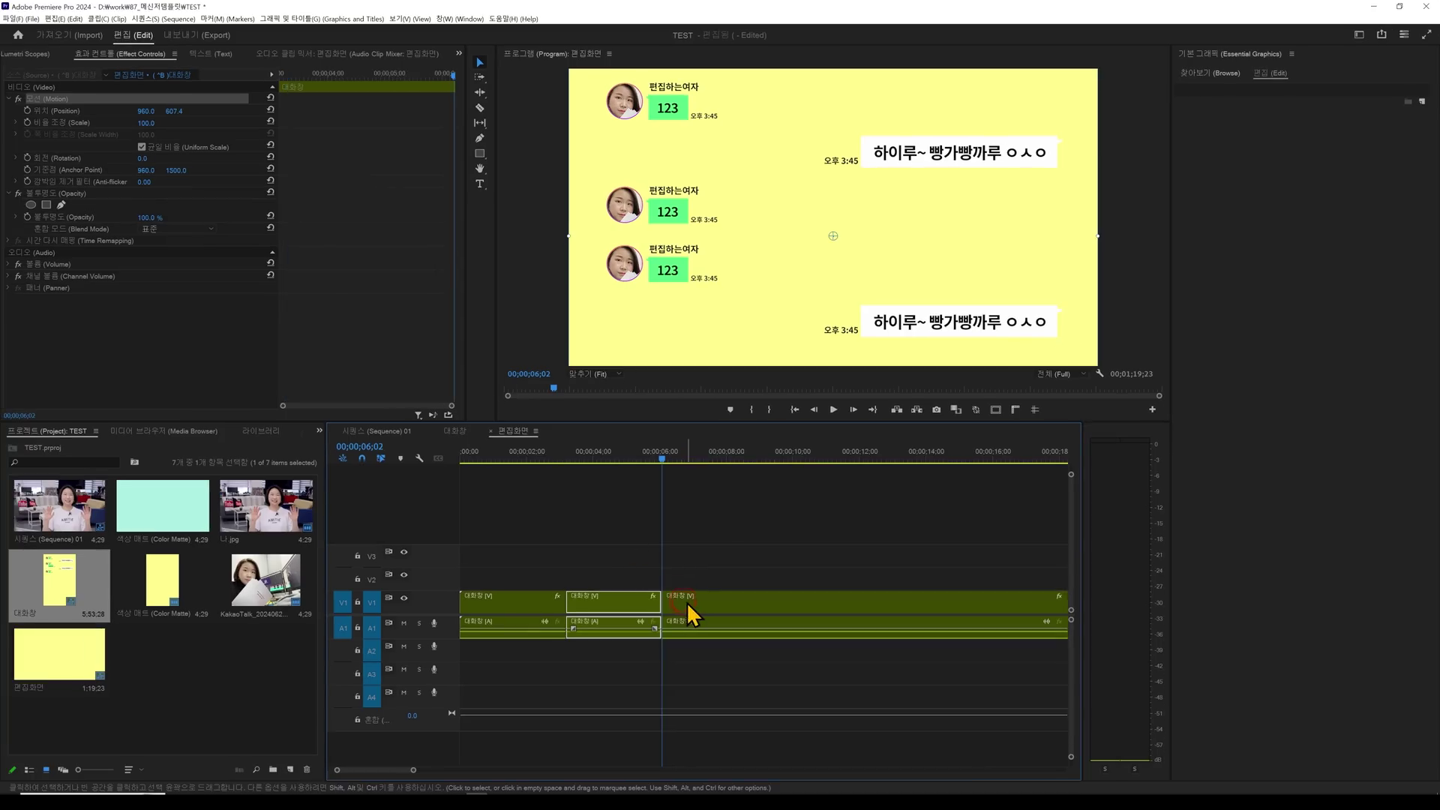
Move the third 대화창 segment up with Motion to a Position of about 960, -183 so its new messages fit the frame
left_click(682, 459)
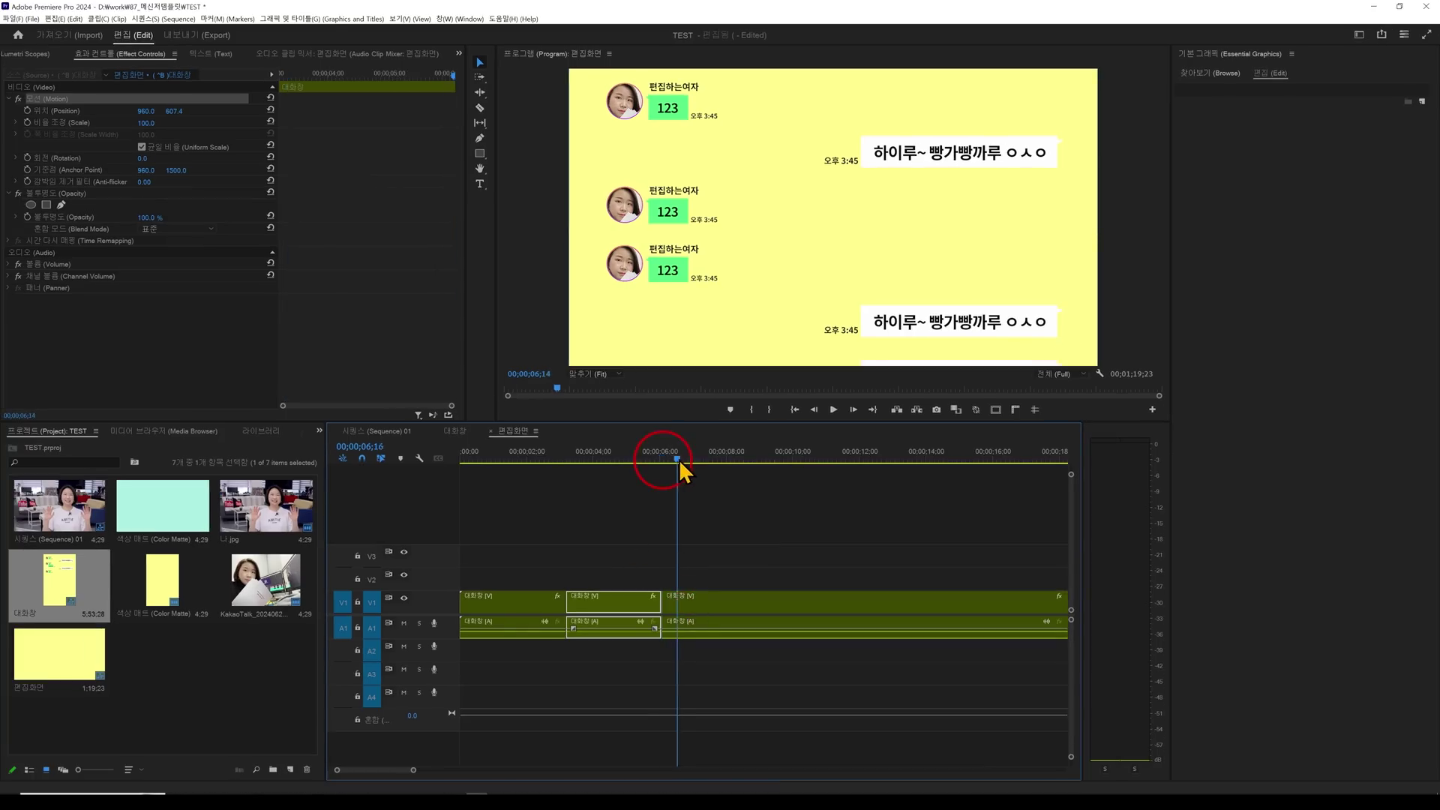
left_click(711, 600)
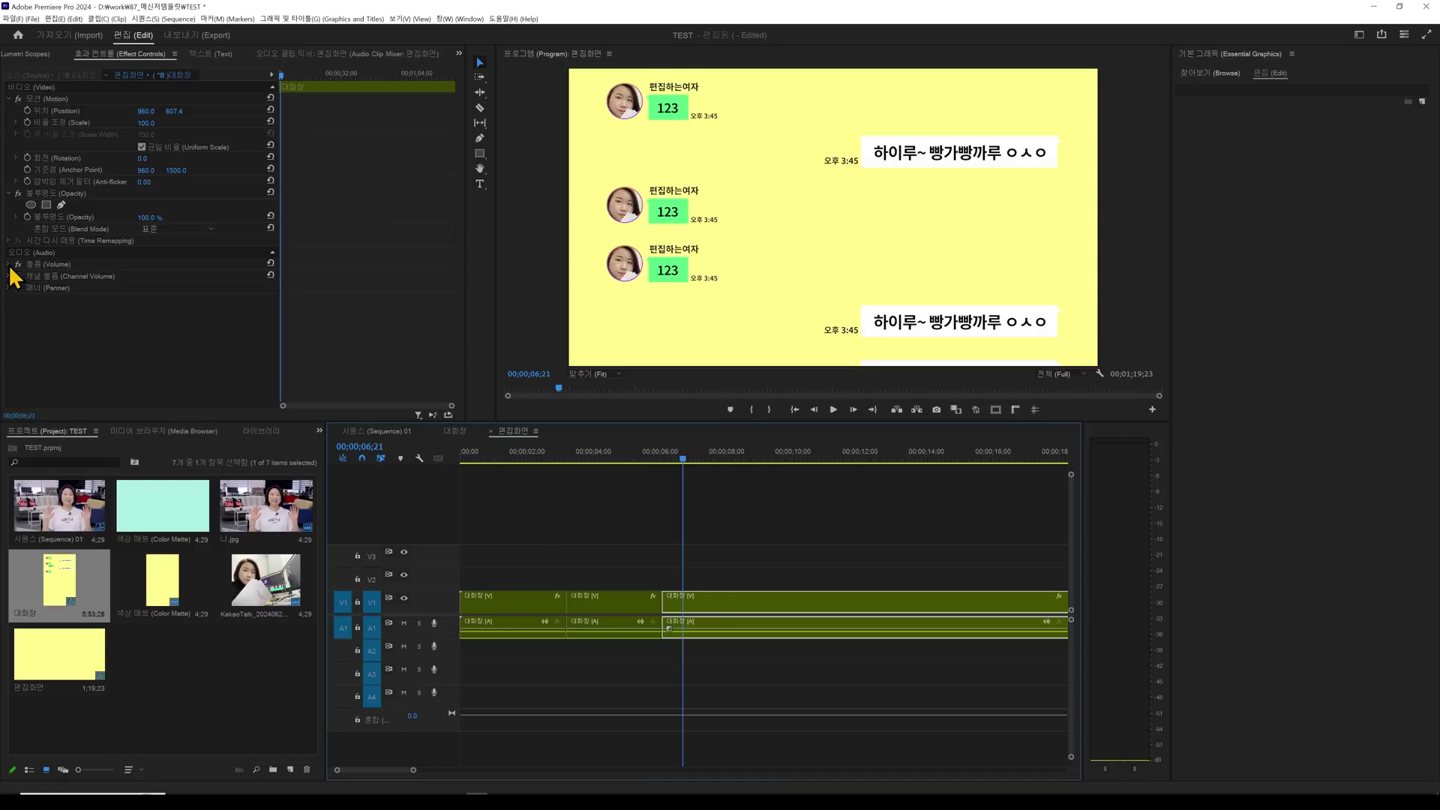
left_click(83, 99)
left_click_drag(930, 289, 943, 144)
left_click_drag(941, 248, 949, 223)
Play 편집화면 from the start and scrub across the cuts to check the screen changes between the three segments
left_click_drag(681, 458, 461, 468)
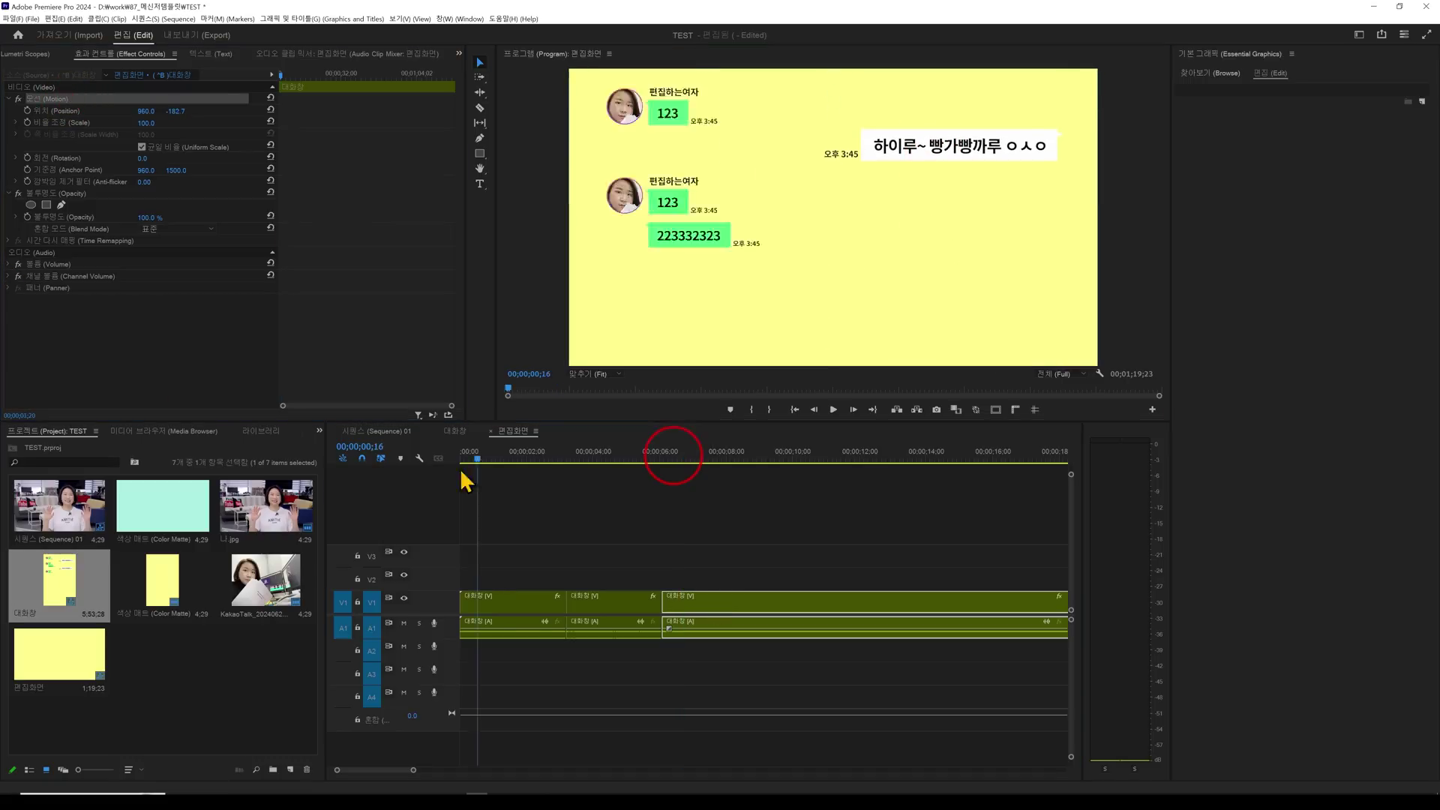
key("space")
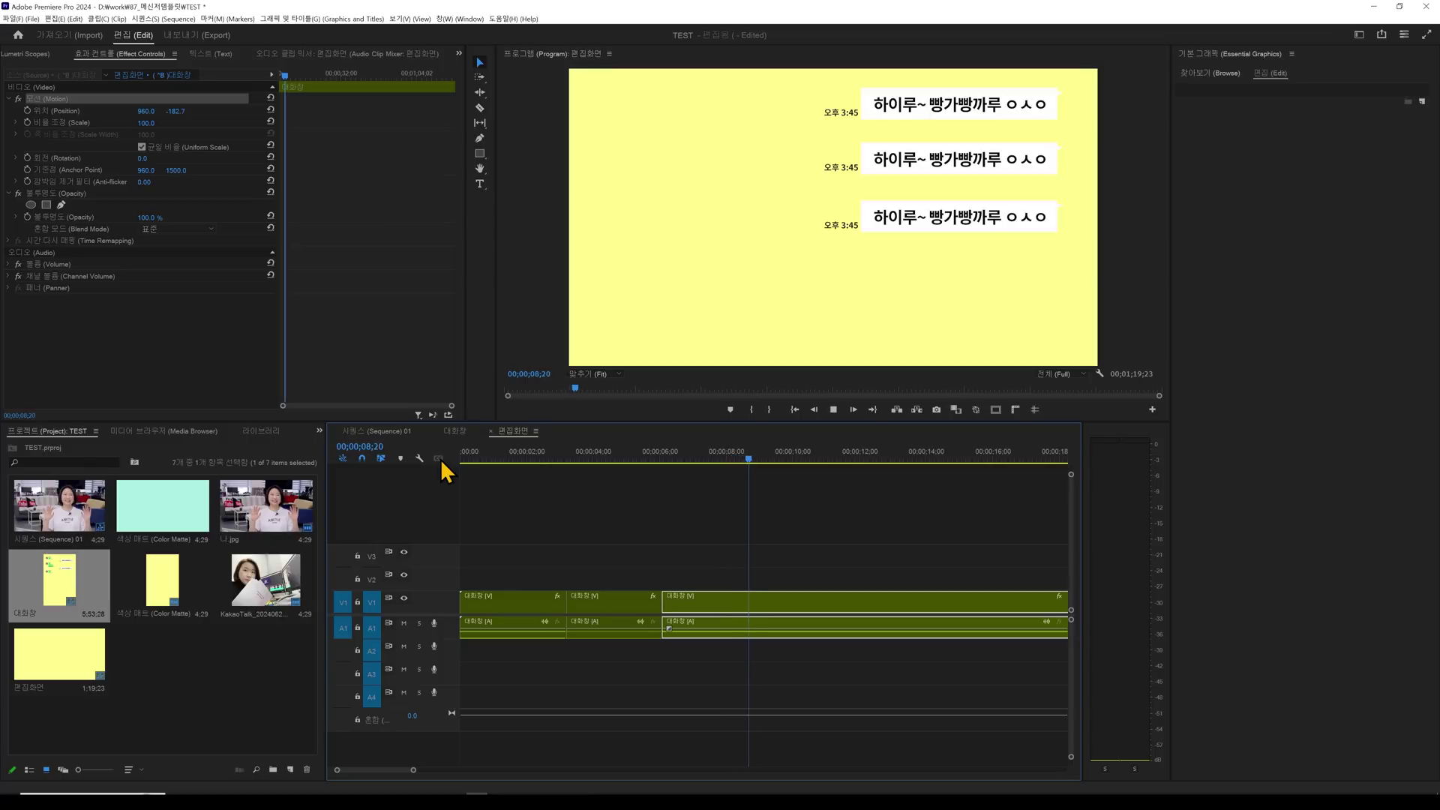
key("minus")
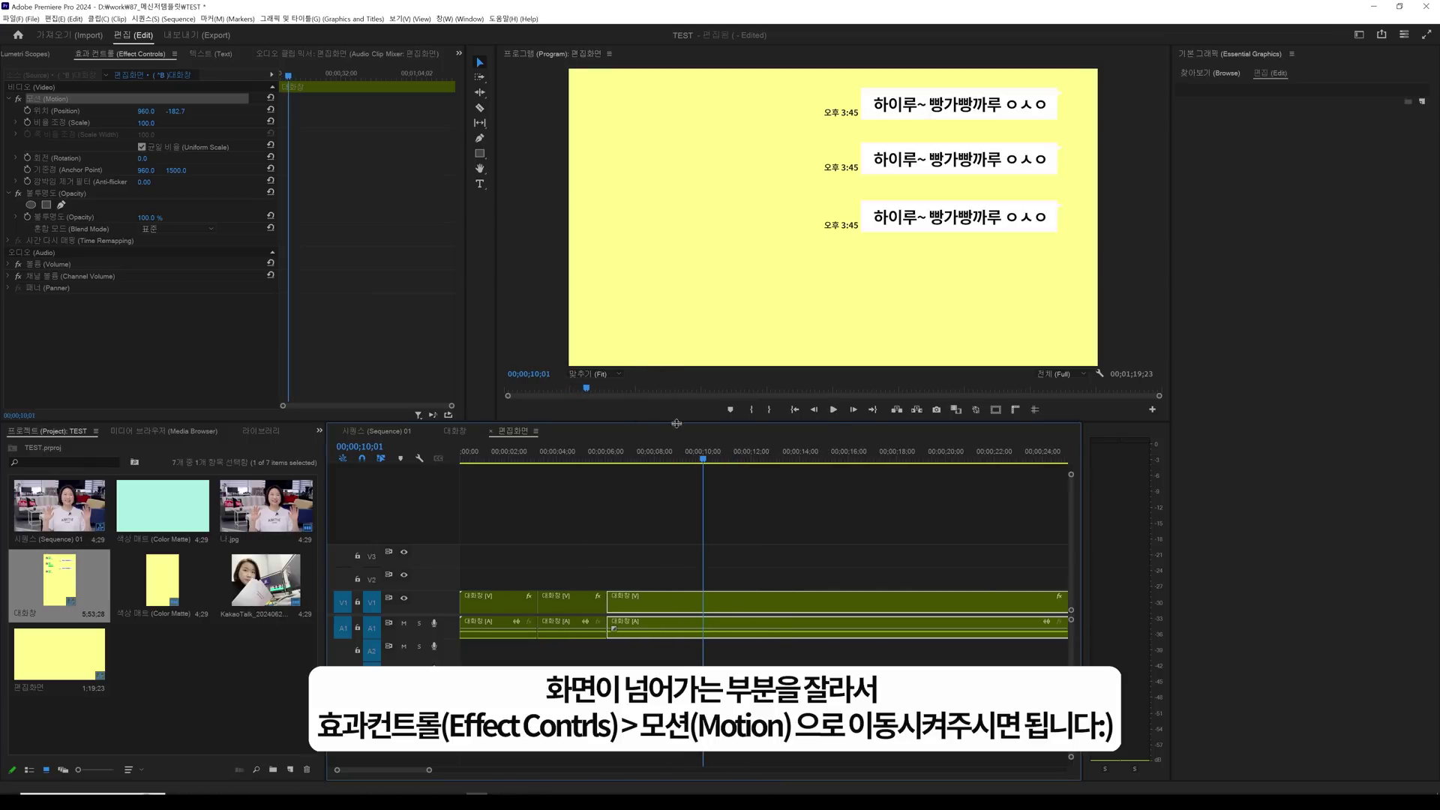
left_click_drag(665, 457, 634, 457)
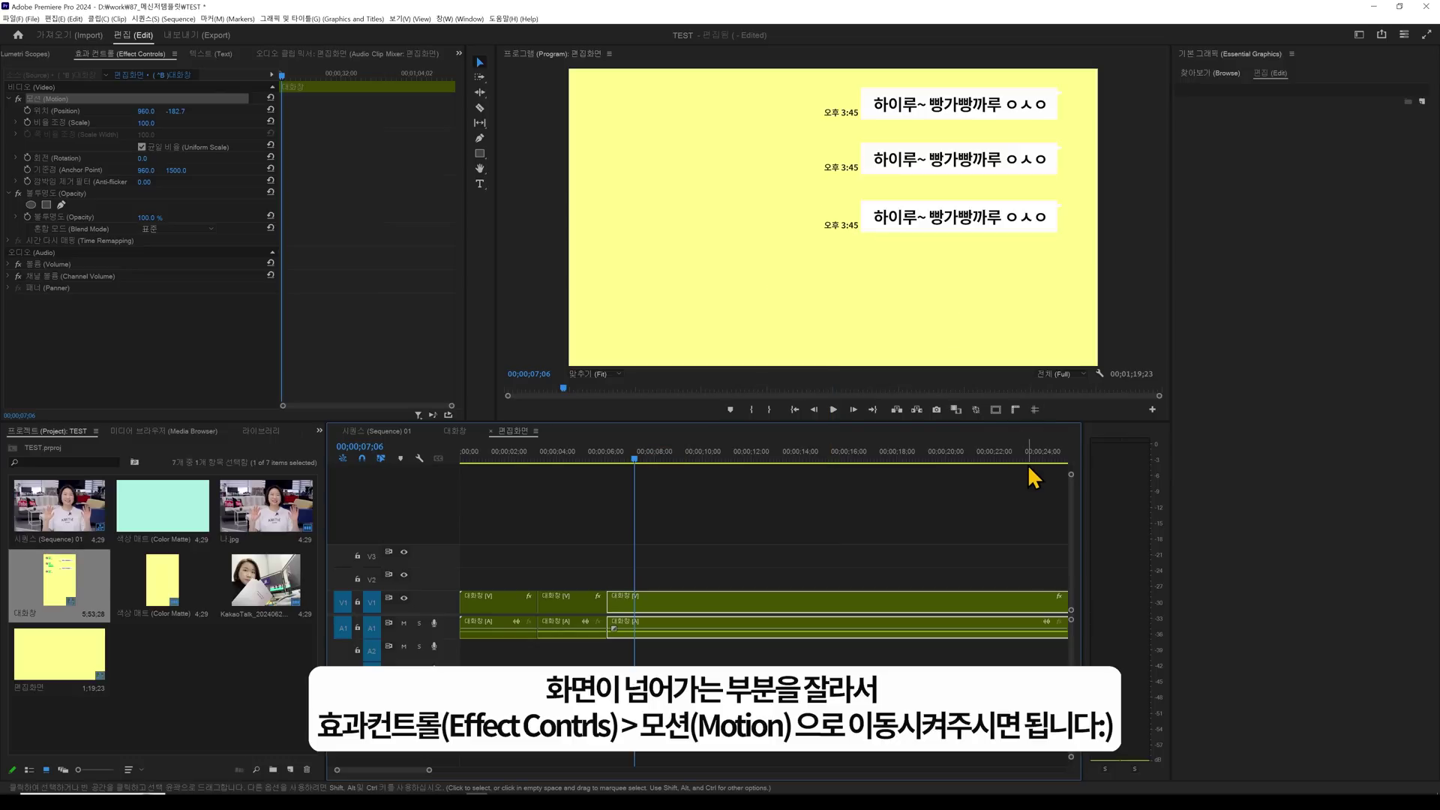
key("minus")
left_click_drag(467, 457, 514, 459)
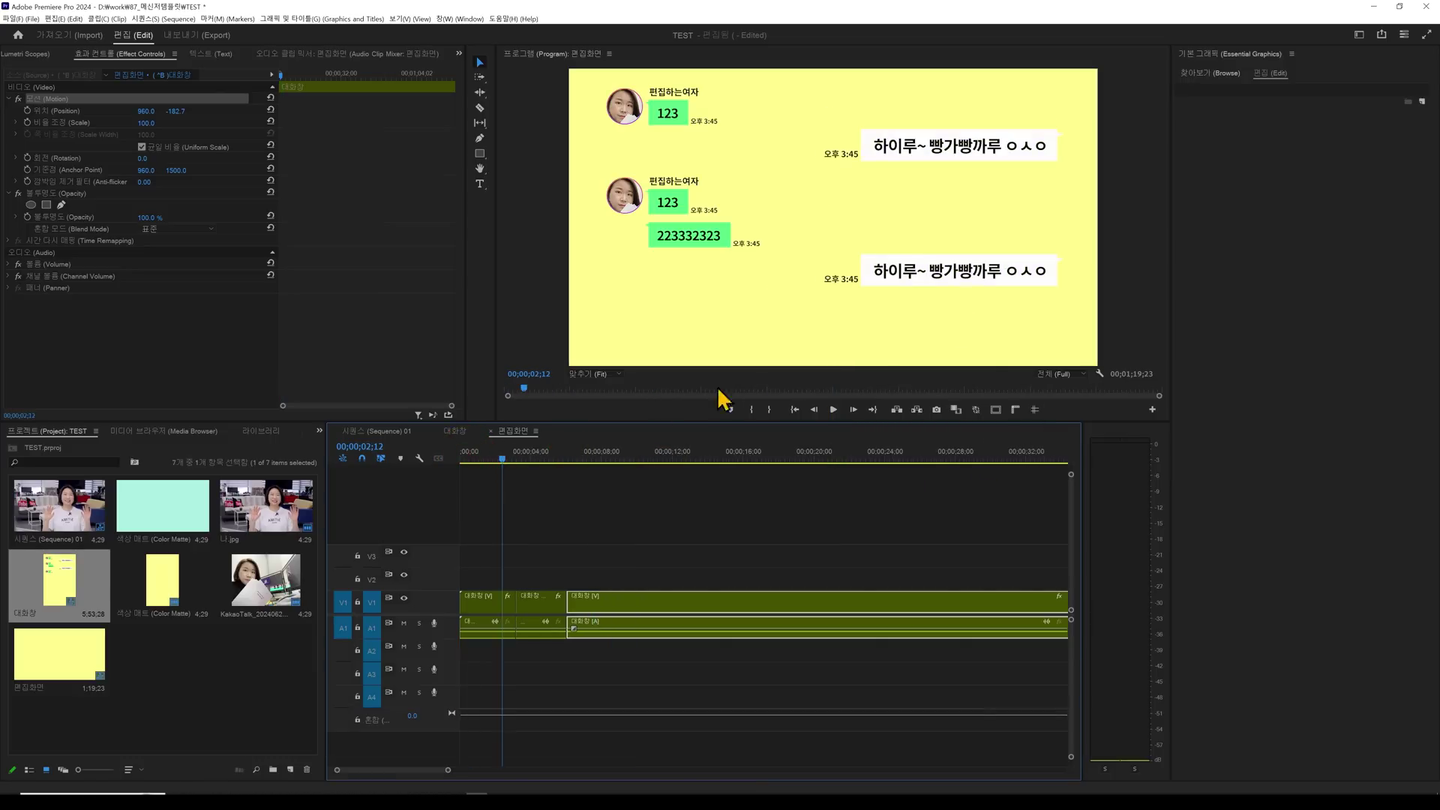